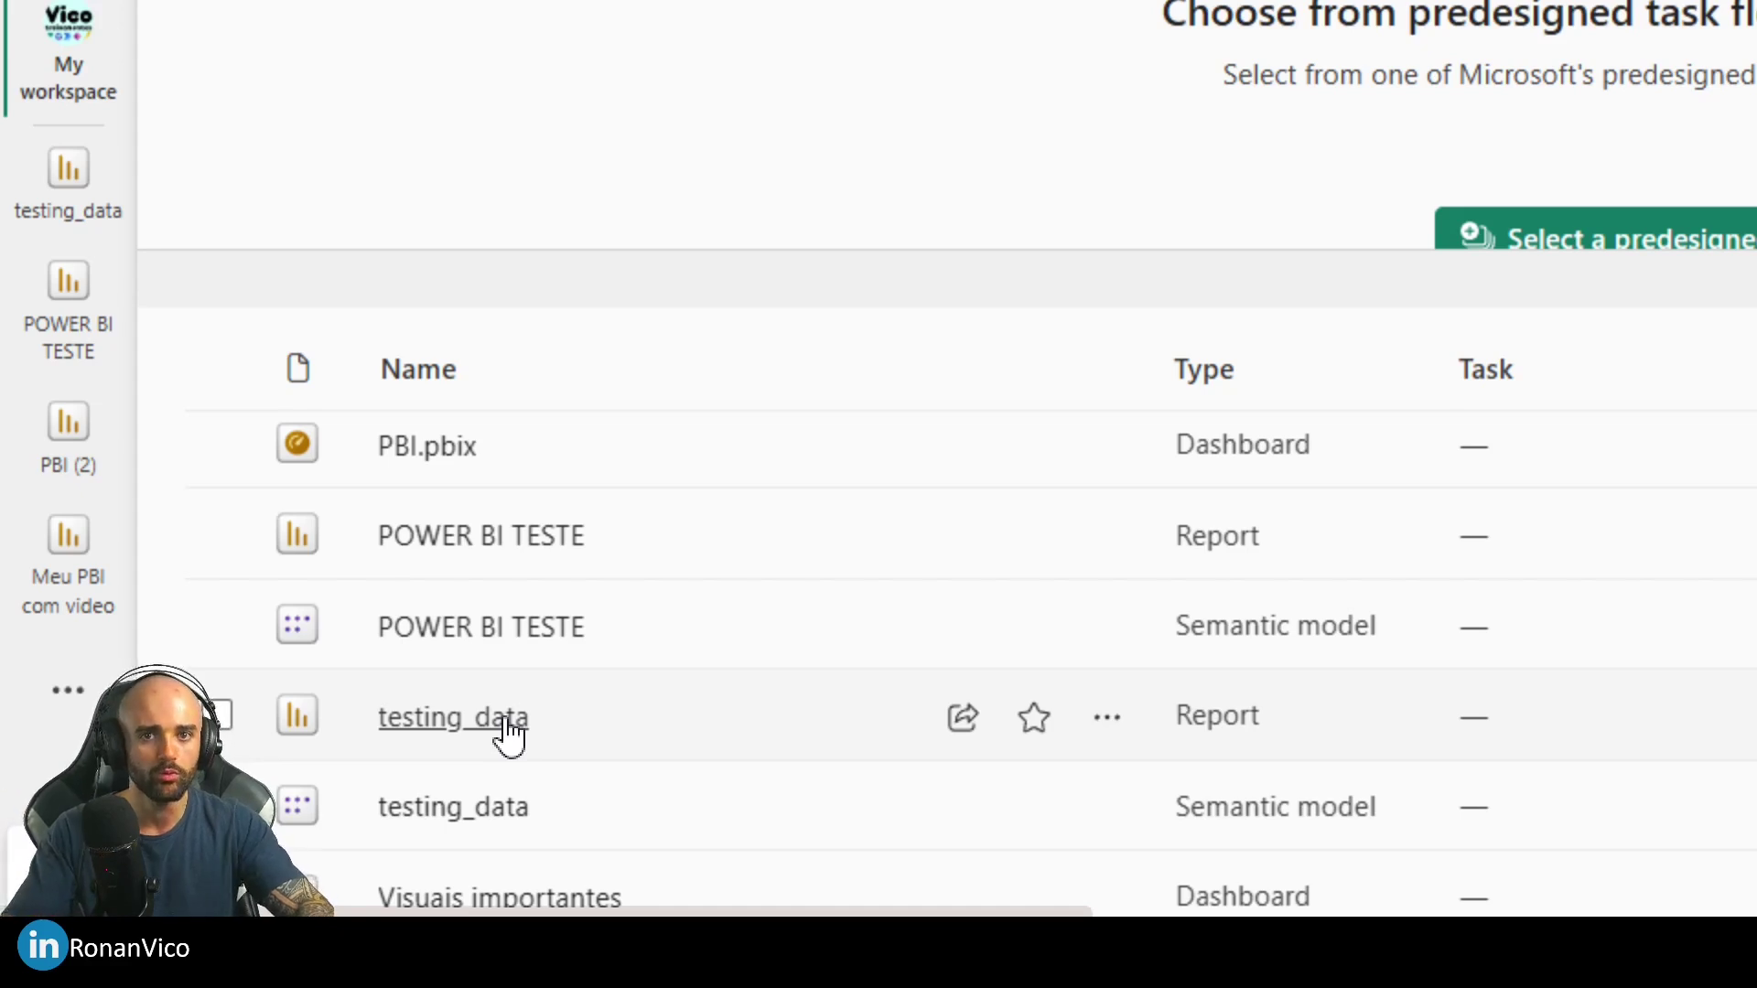
Step: Open the testing_data report from the workspace list
left_click(506, 723)
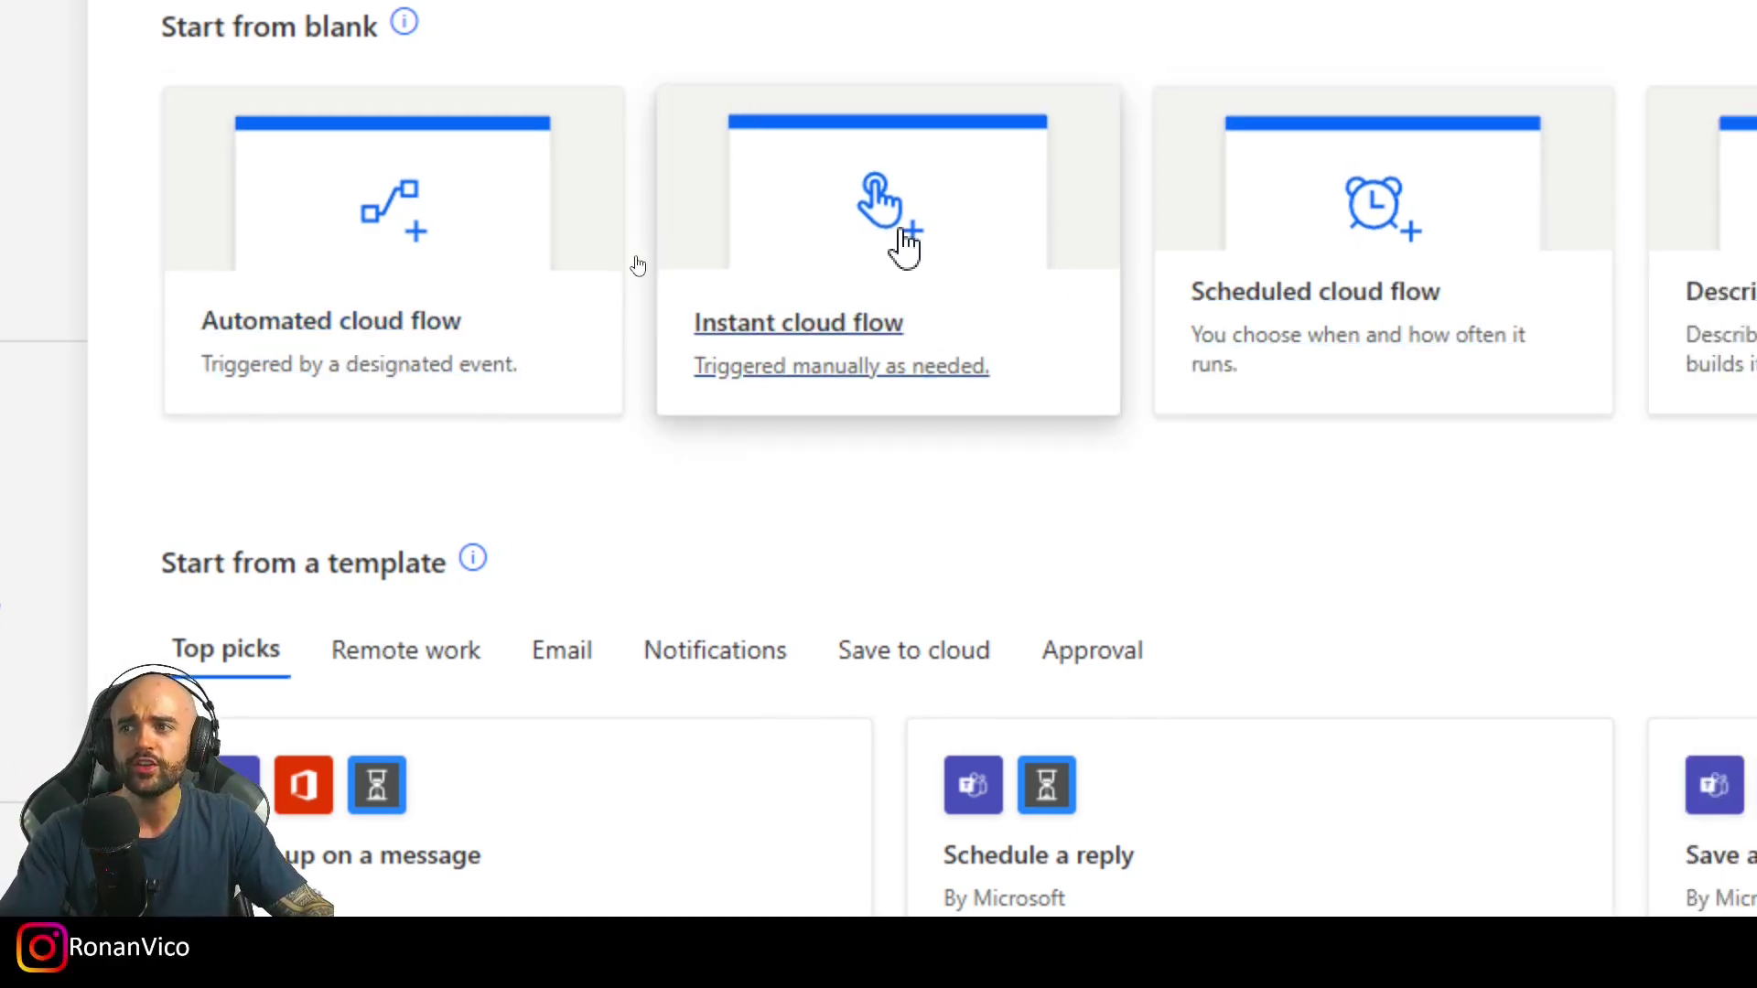
Step: Create an instant cloud flow, skipping its initial setup, and add the "Manually trigger a flow" trigger
left_click(774, 350)
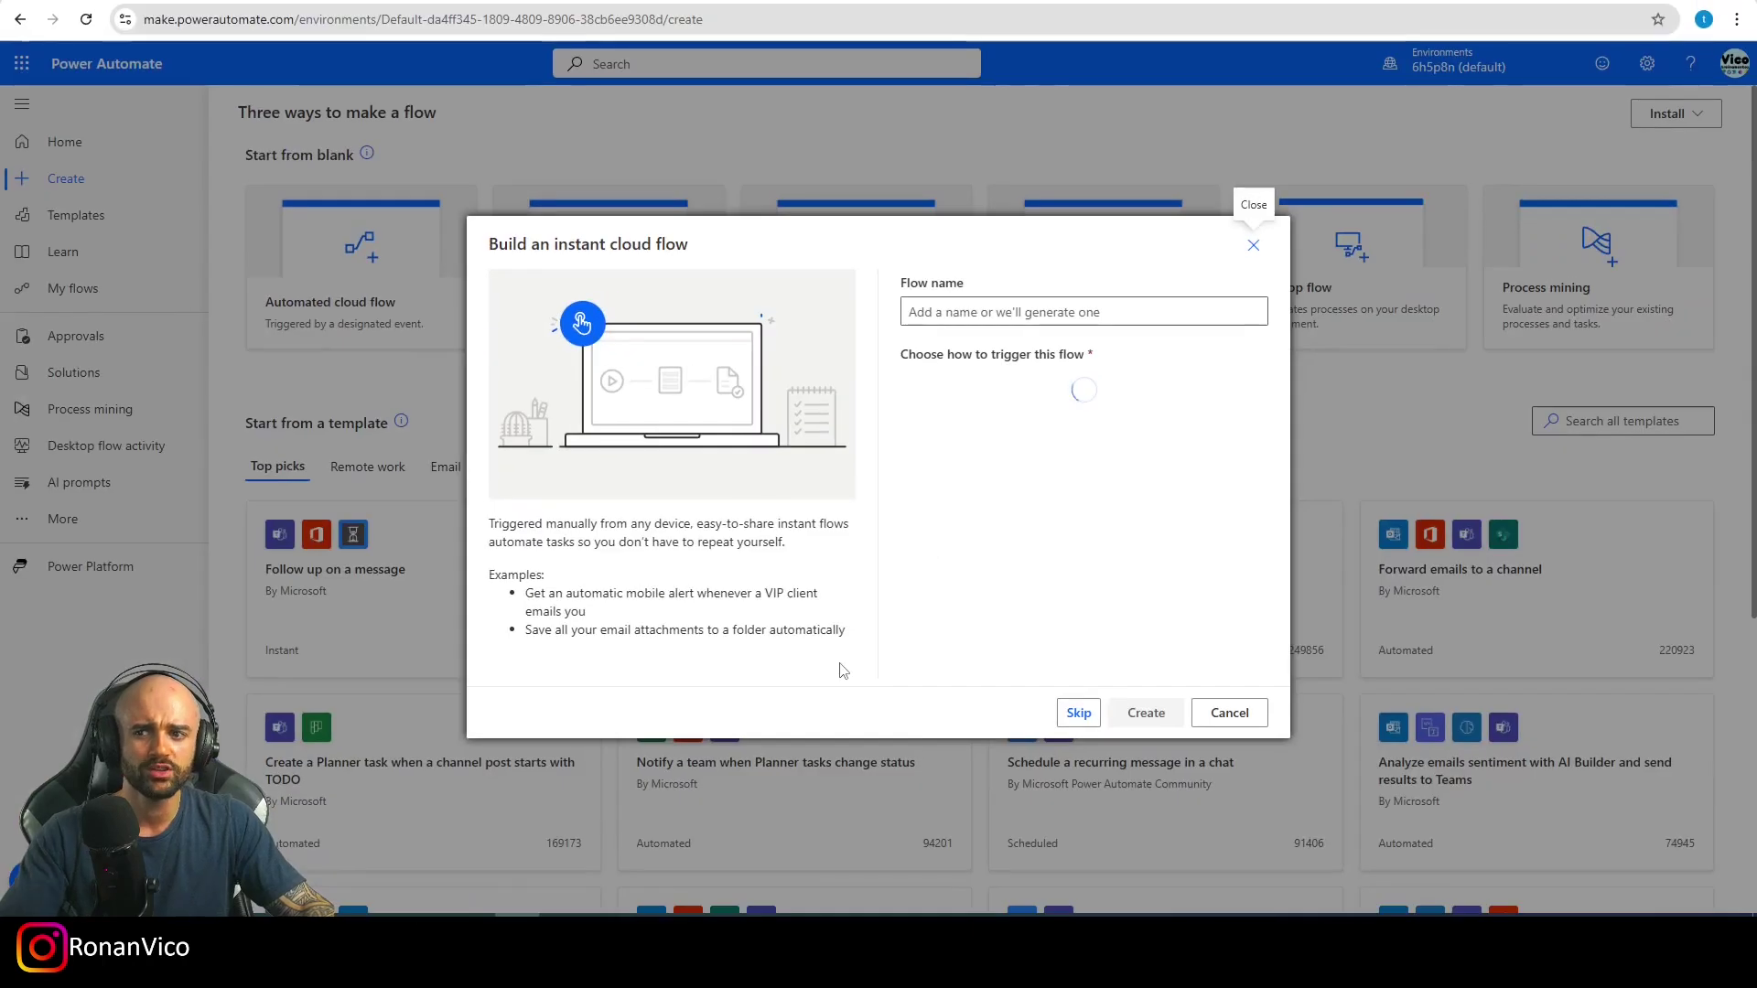
left_click(1075, 717)
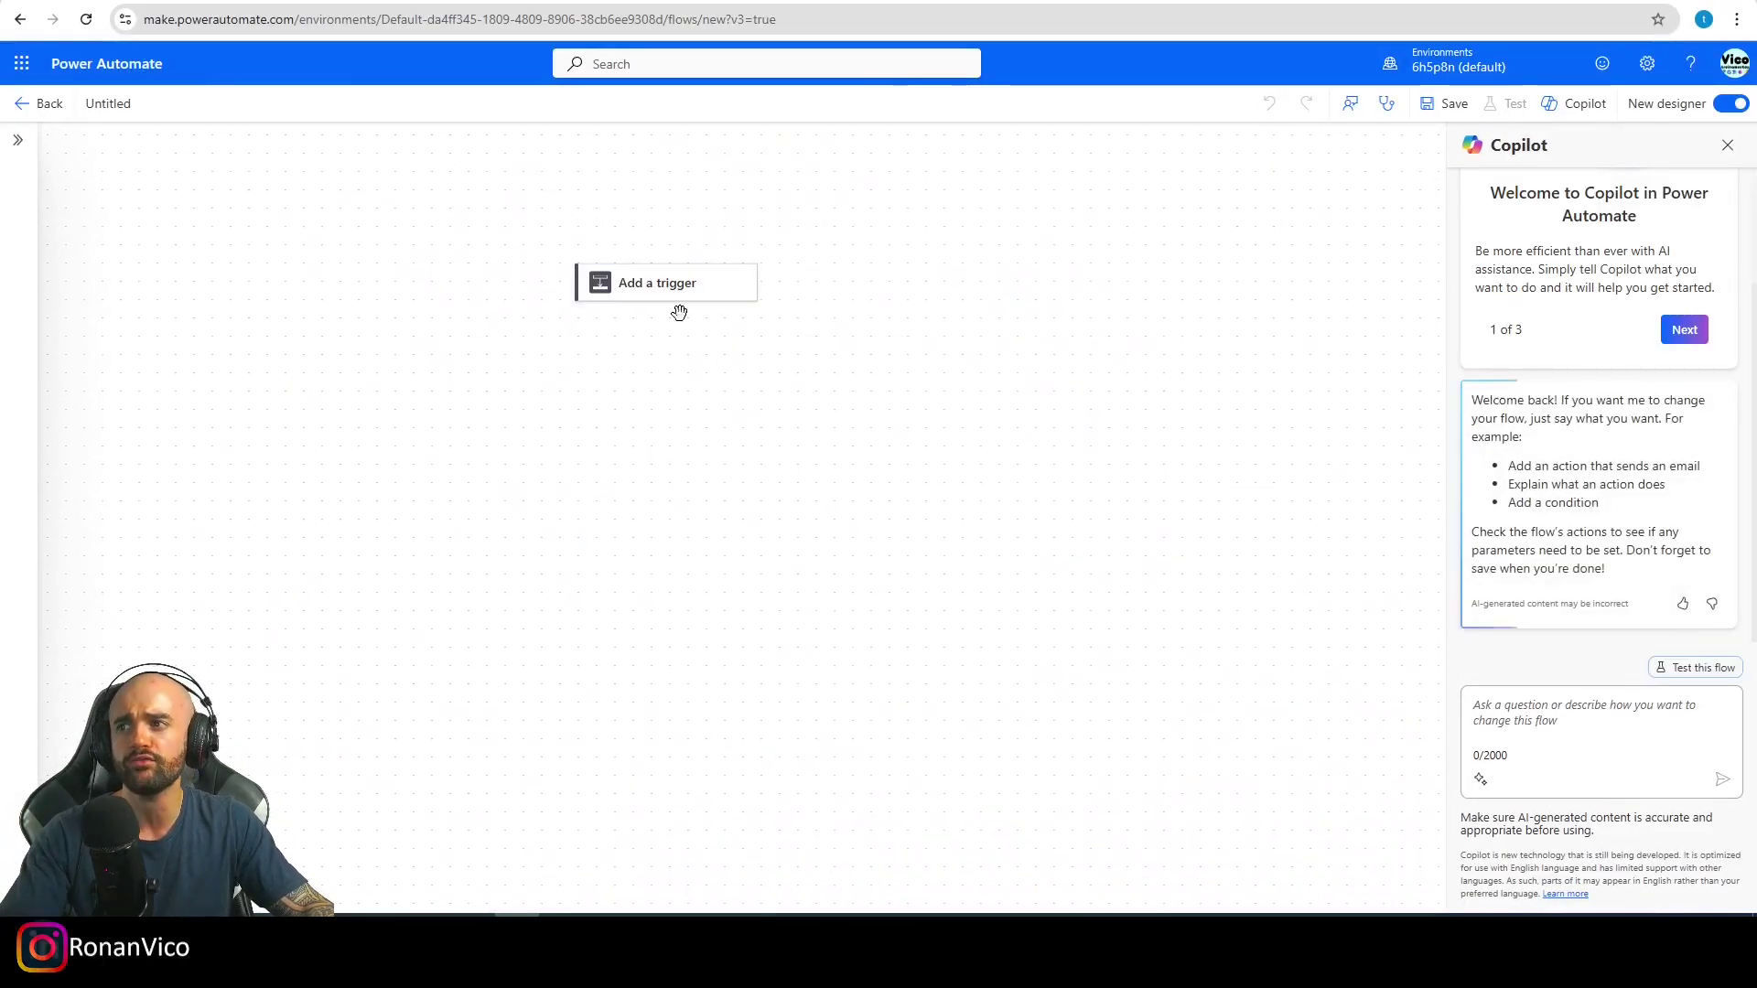
left_click(675, 291)
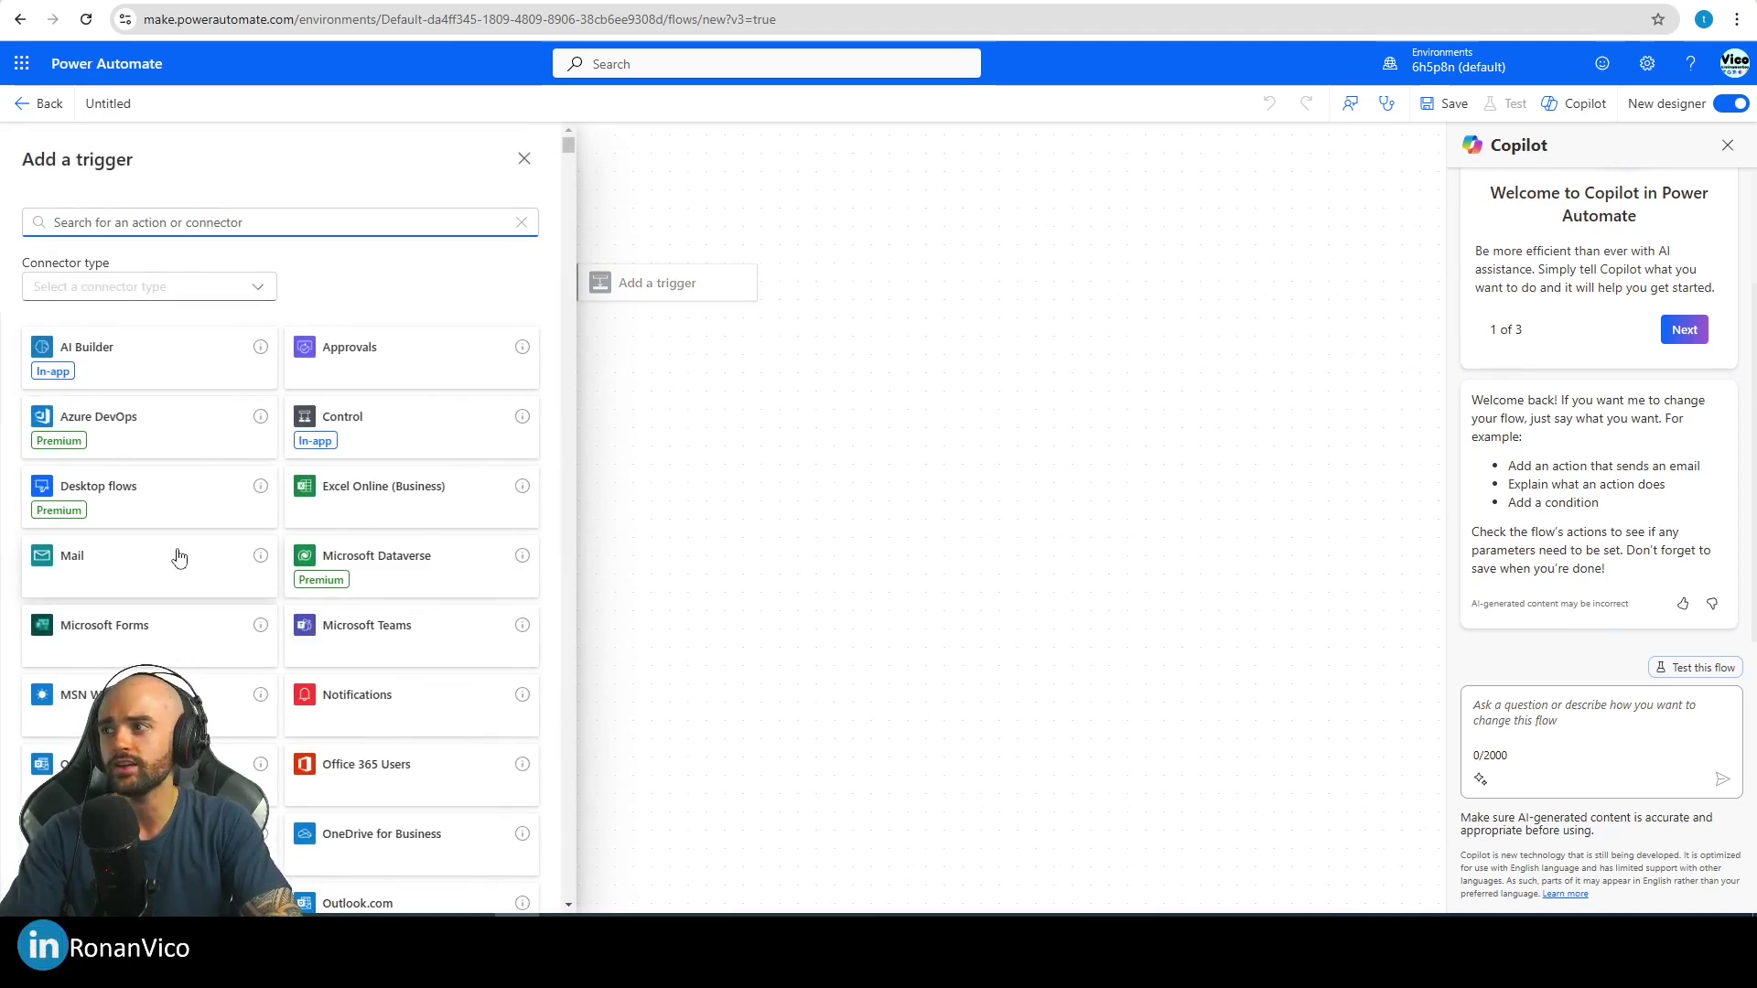
type("manual")
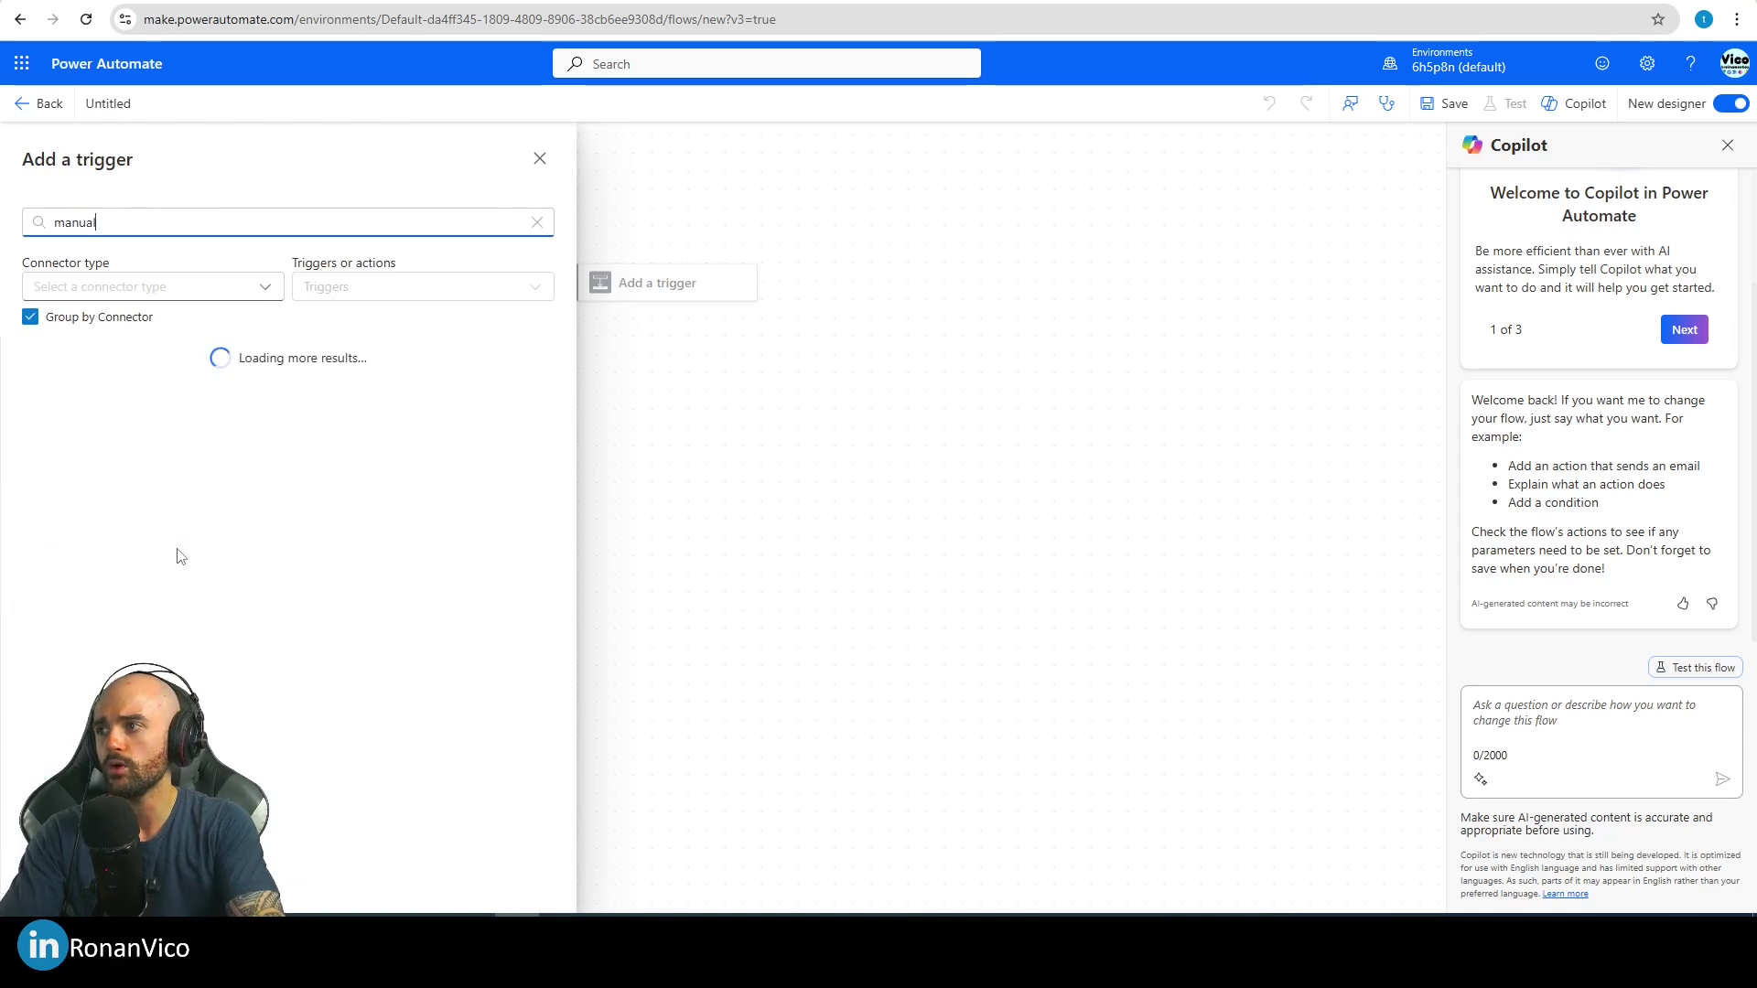
left_click(119, 402)
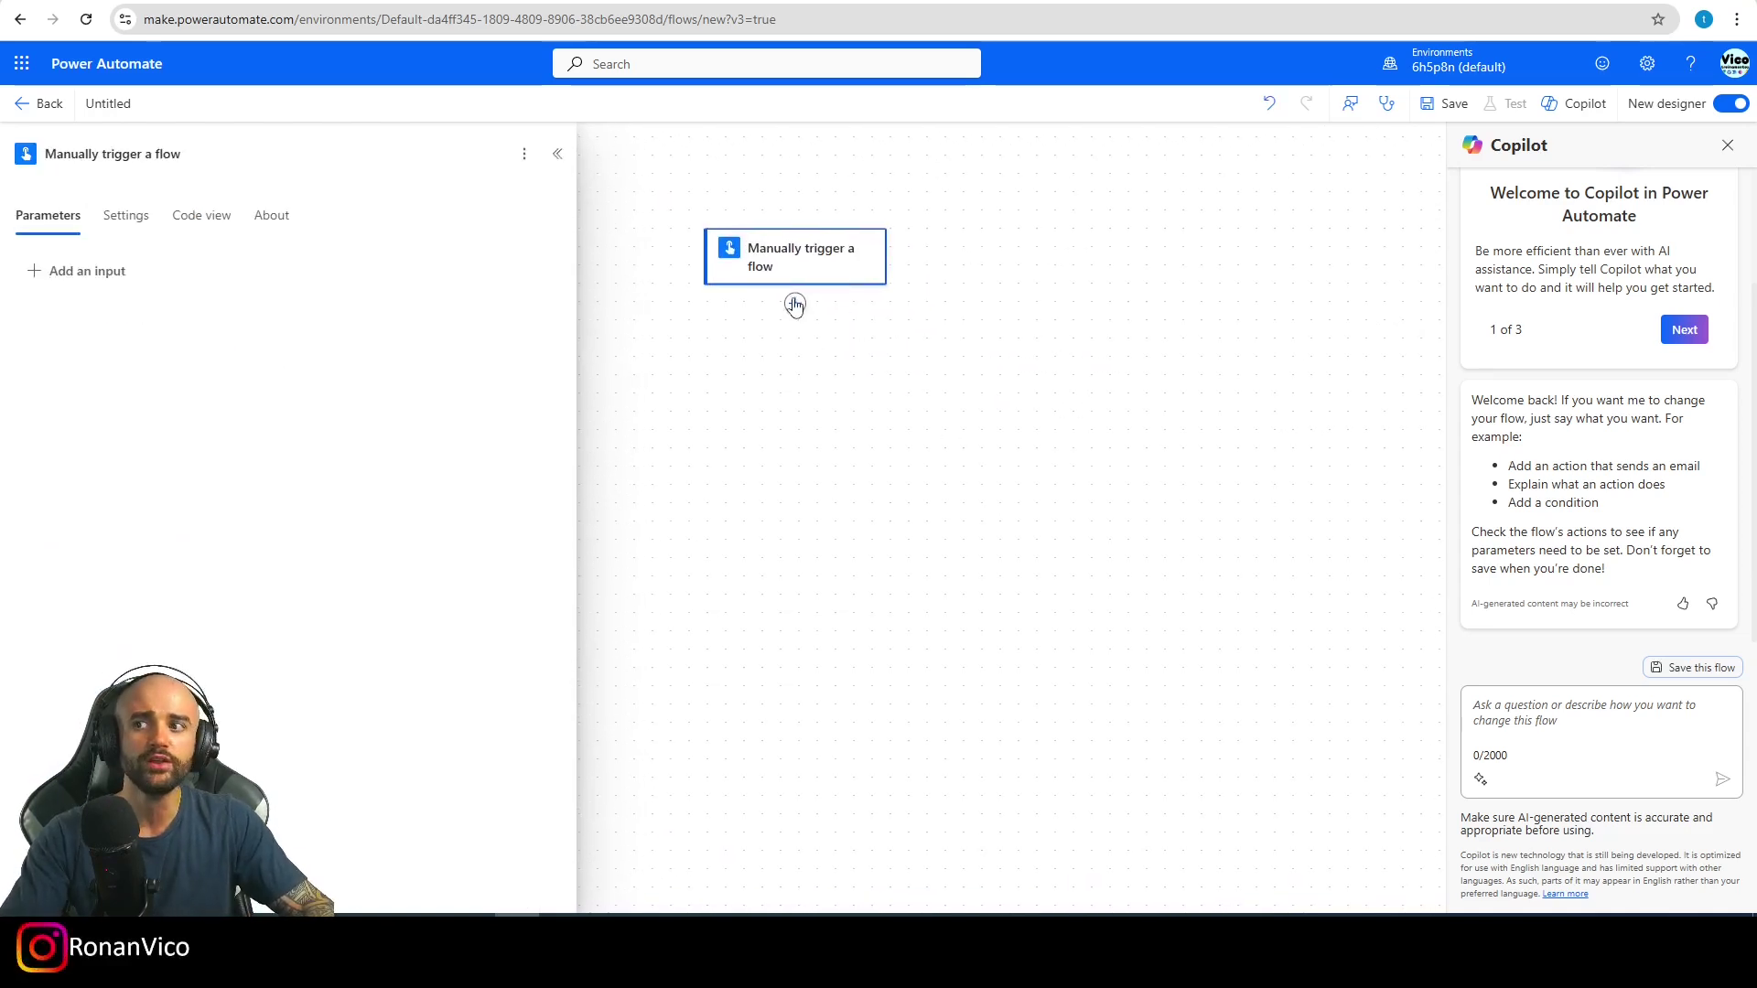
Step: Add the Power BI action "Run a query against a dataset" after the trigger, using the existing valid connection
left_click(794, 304)
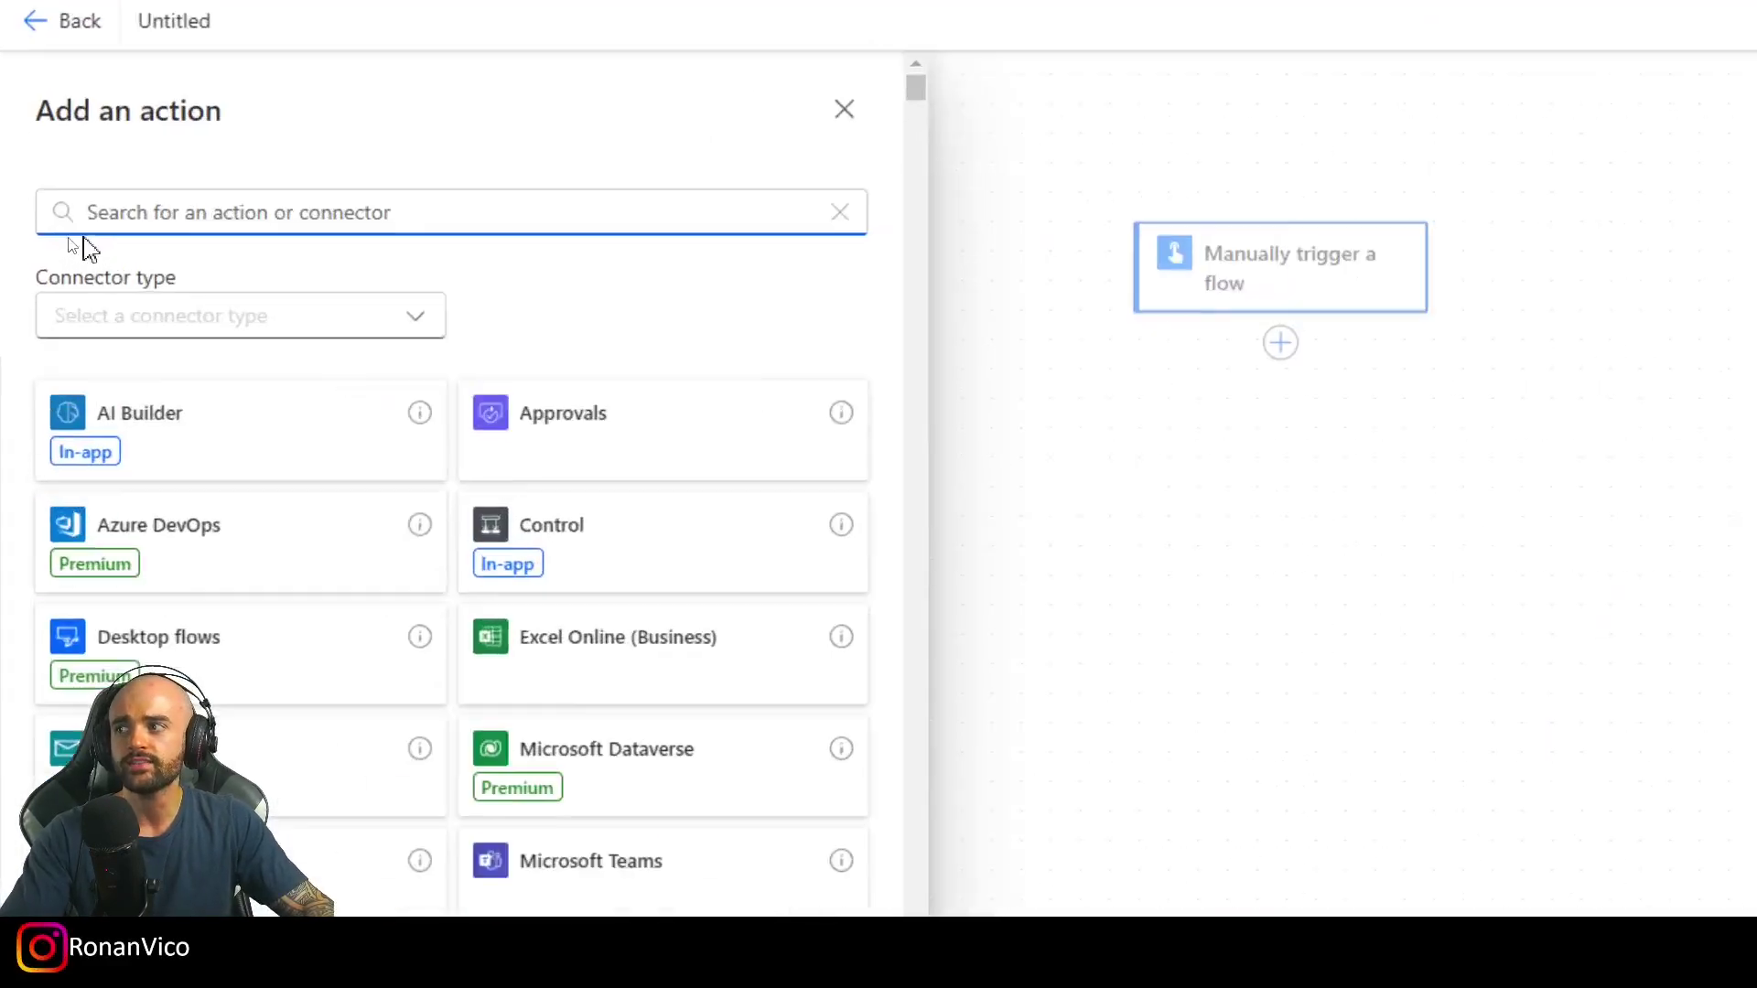
type("power bi")
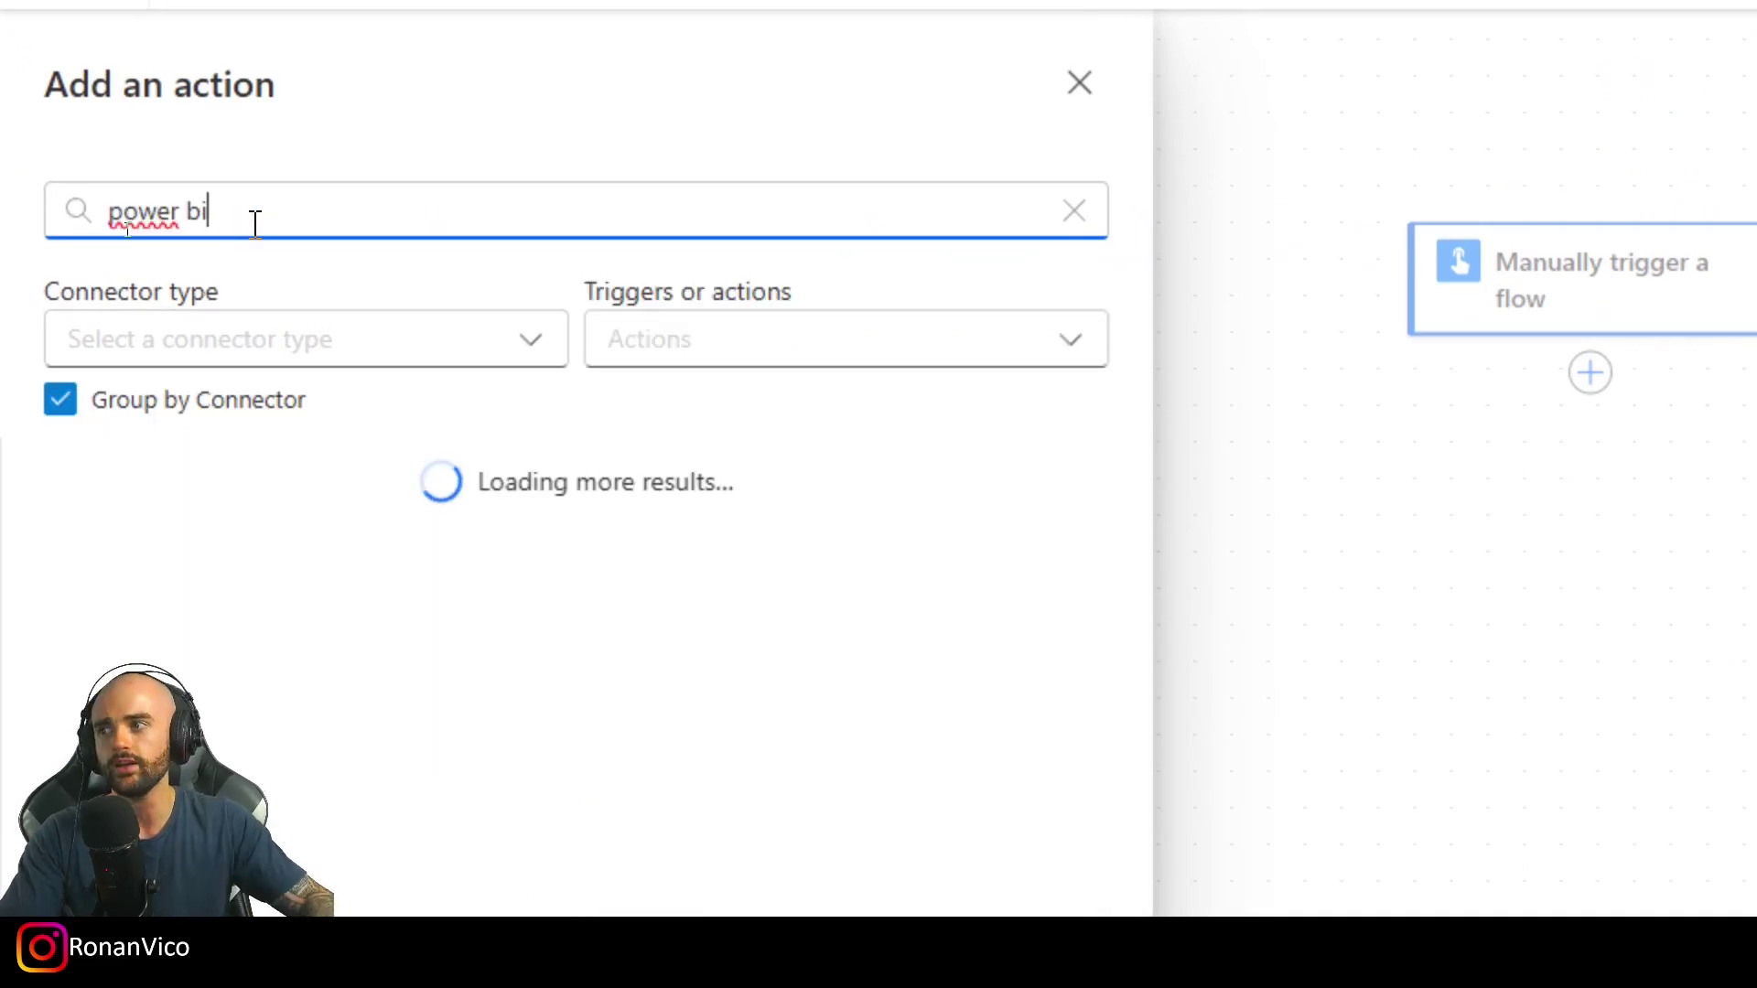
scroll(490, 549, "down", 5)
left_click(1007, 332)
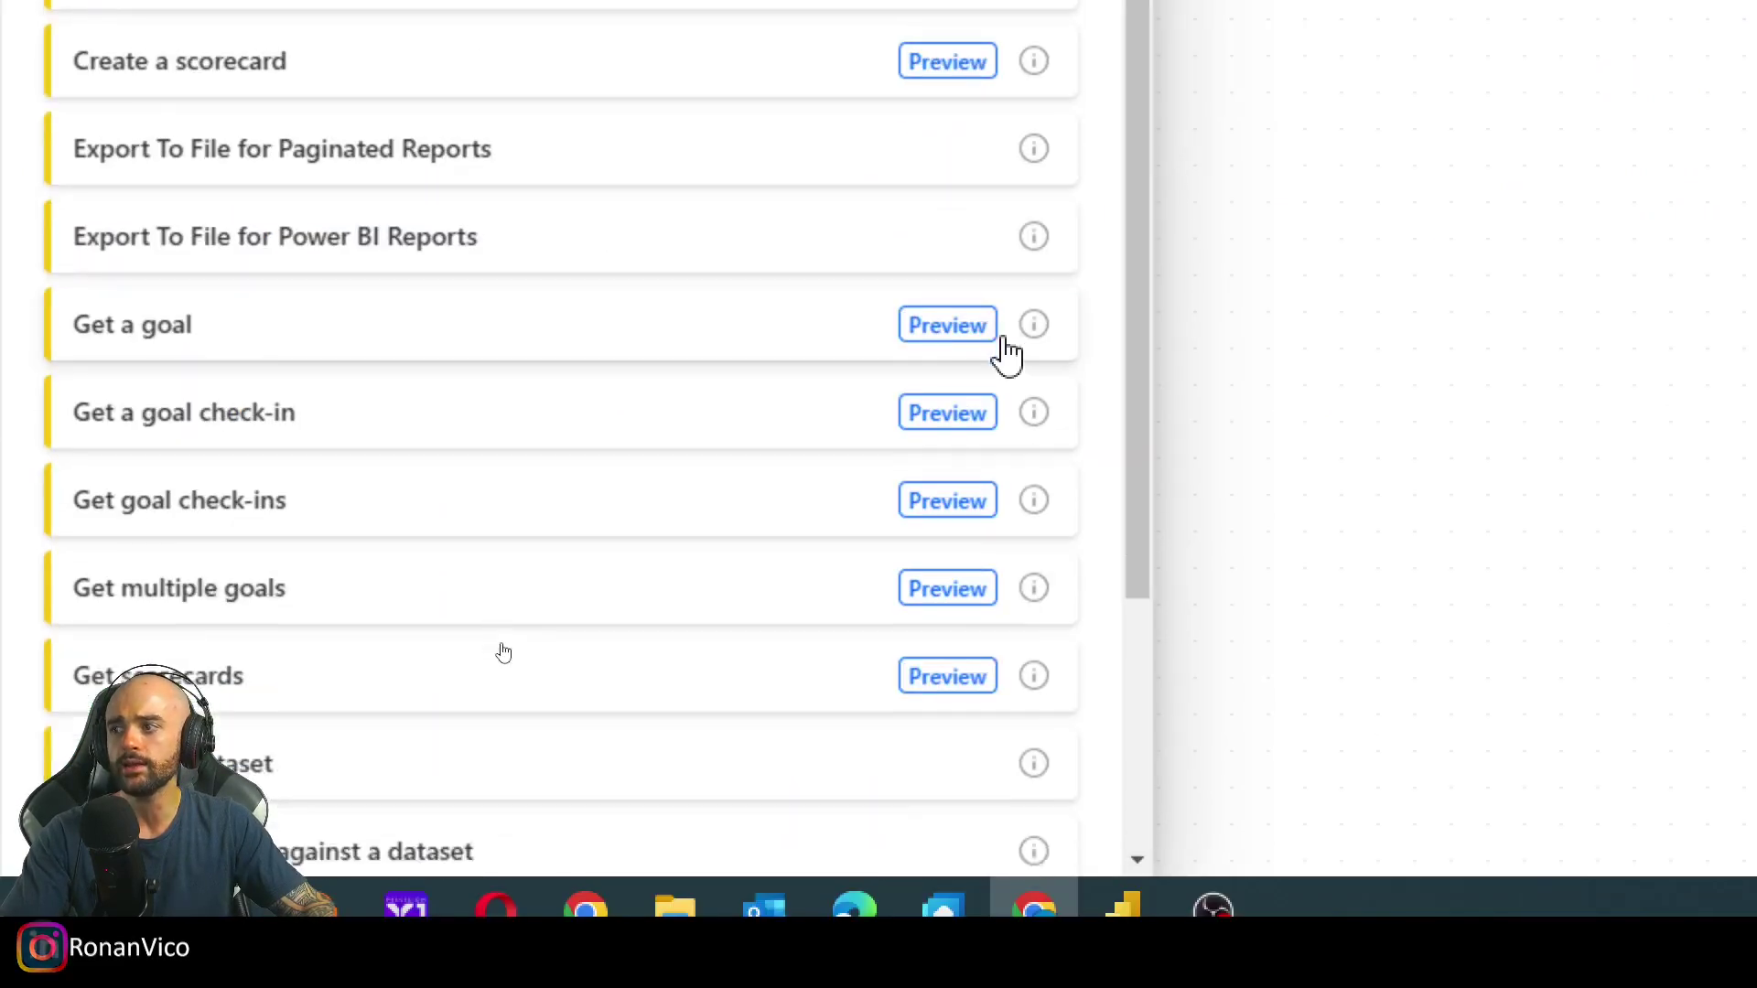
scroll(382, 789, "down", 3)
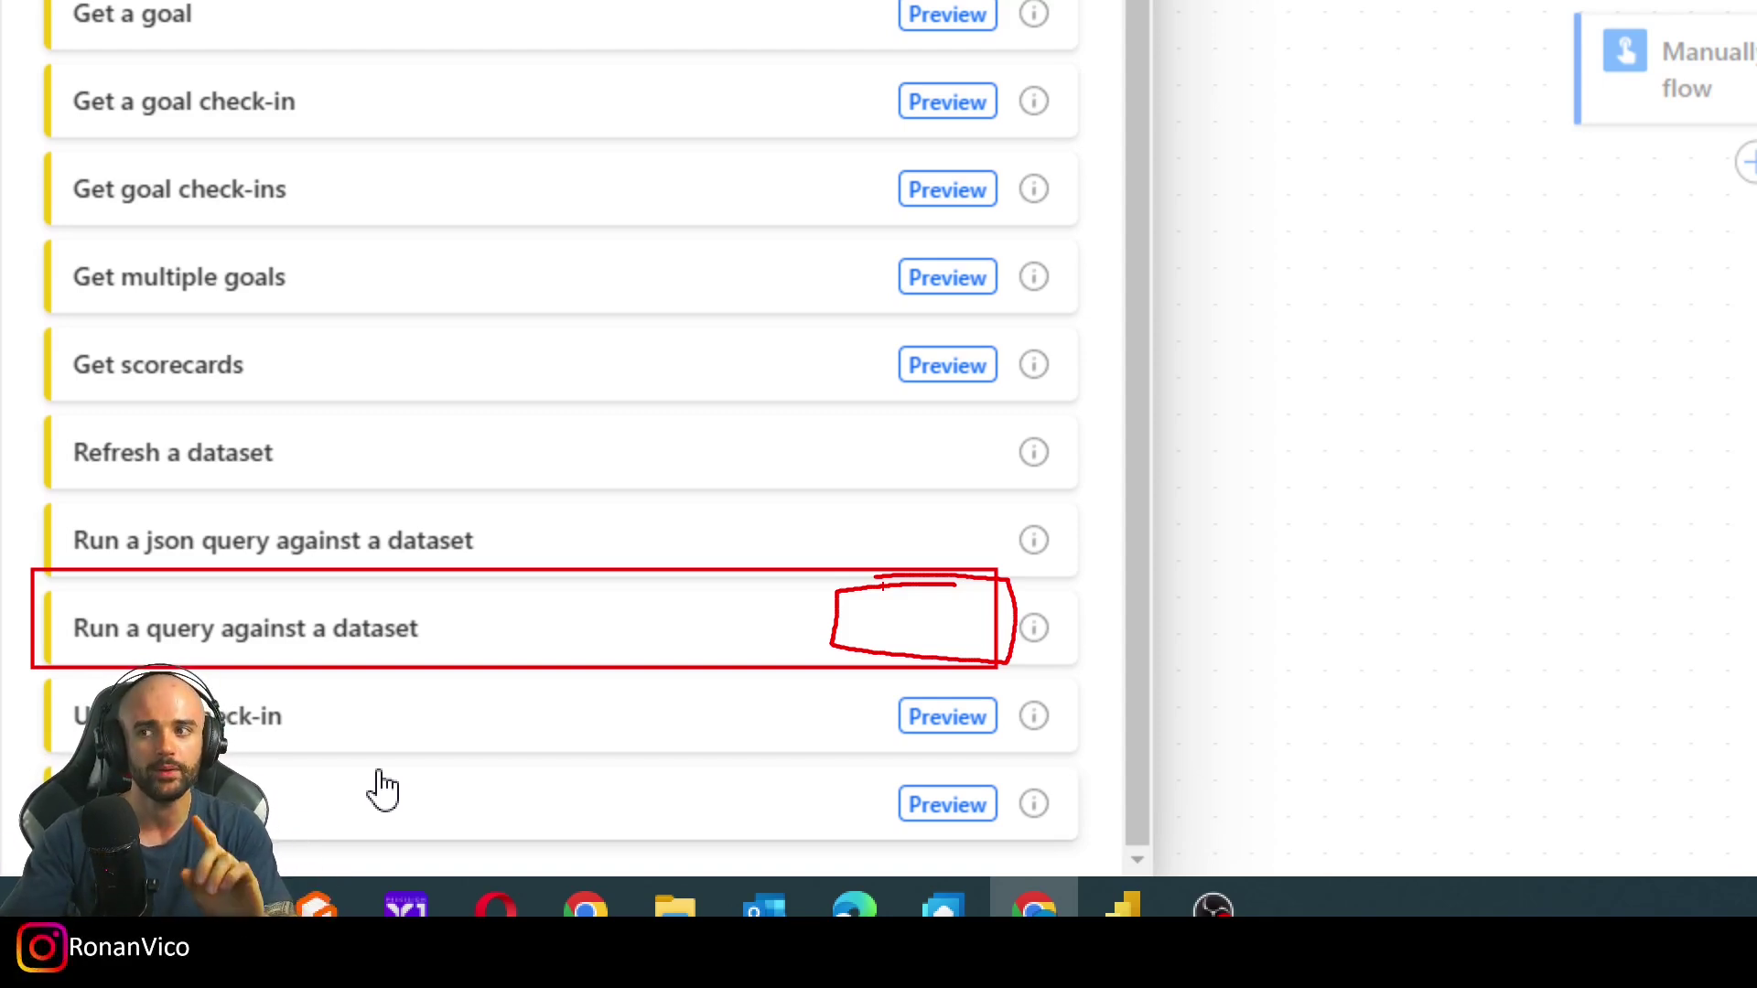
scroll(784, 414, "up", 5)
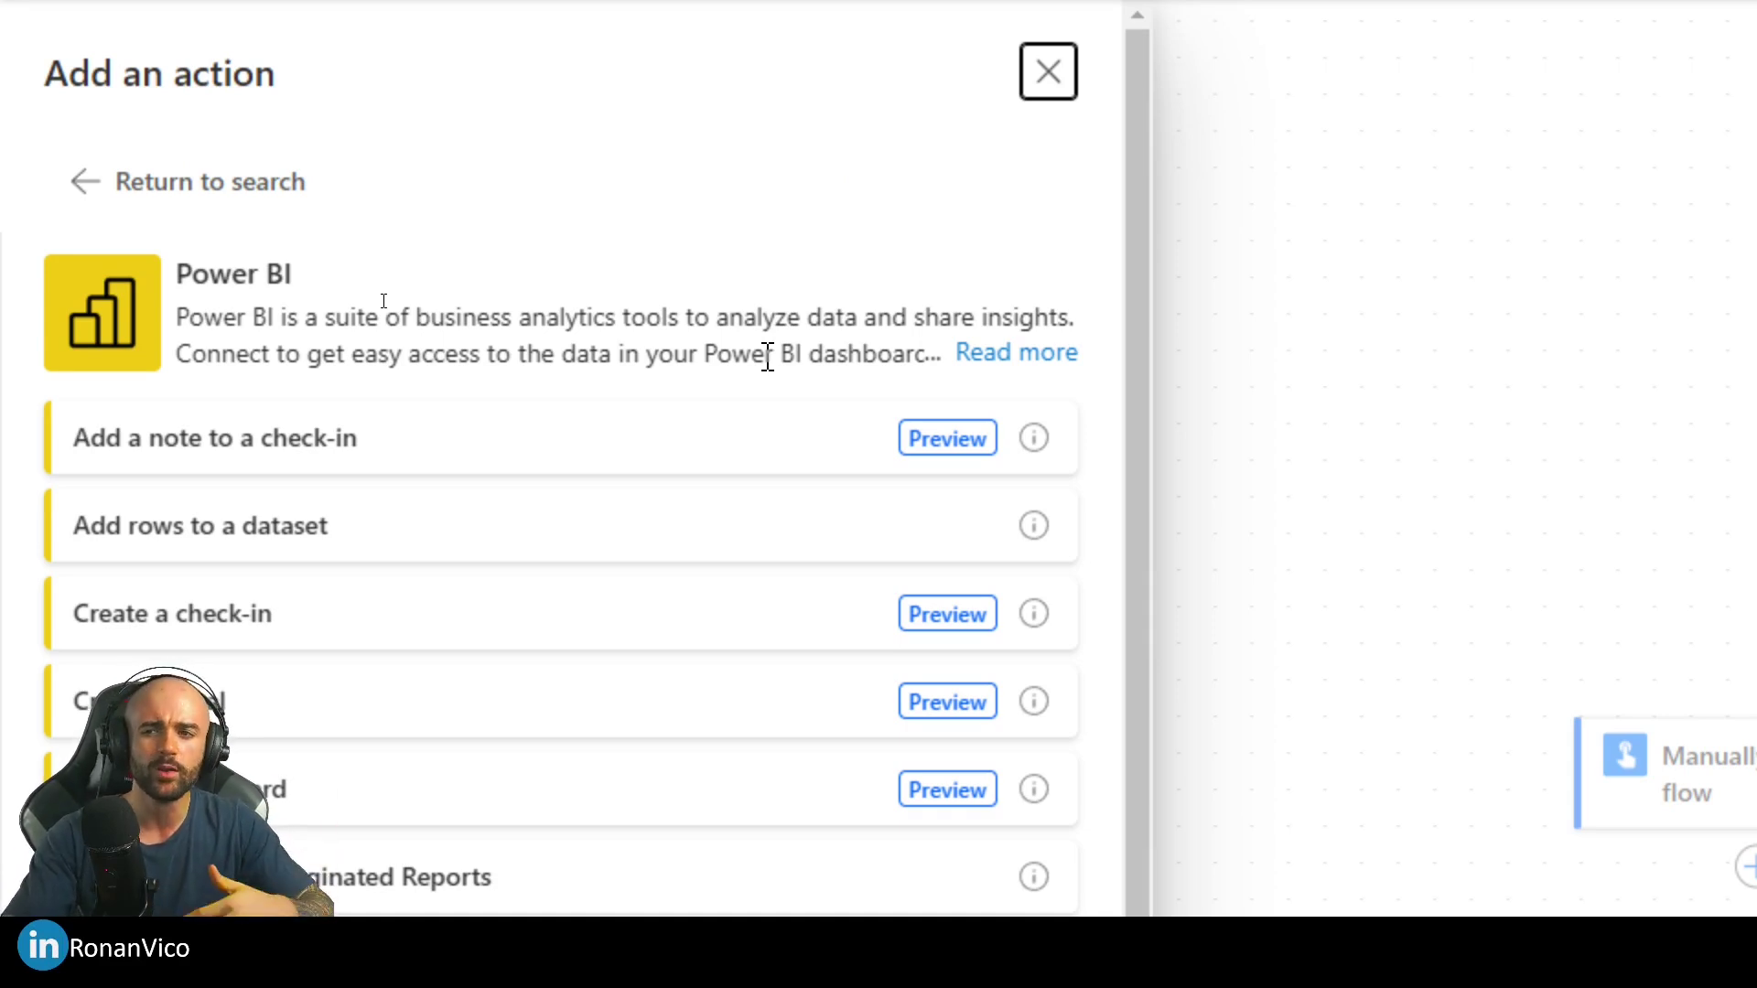
scroll(701, 521, "down", 3)
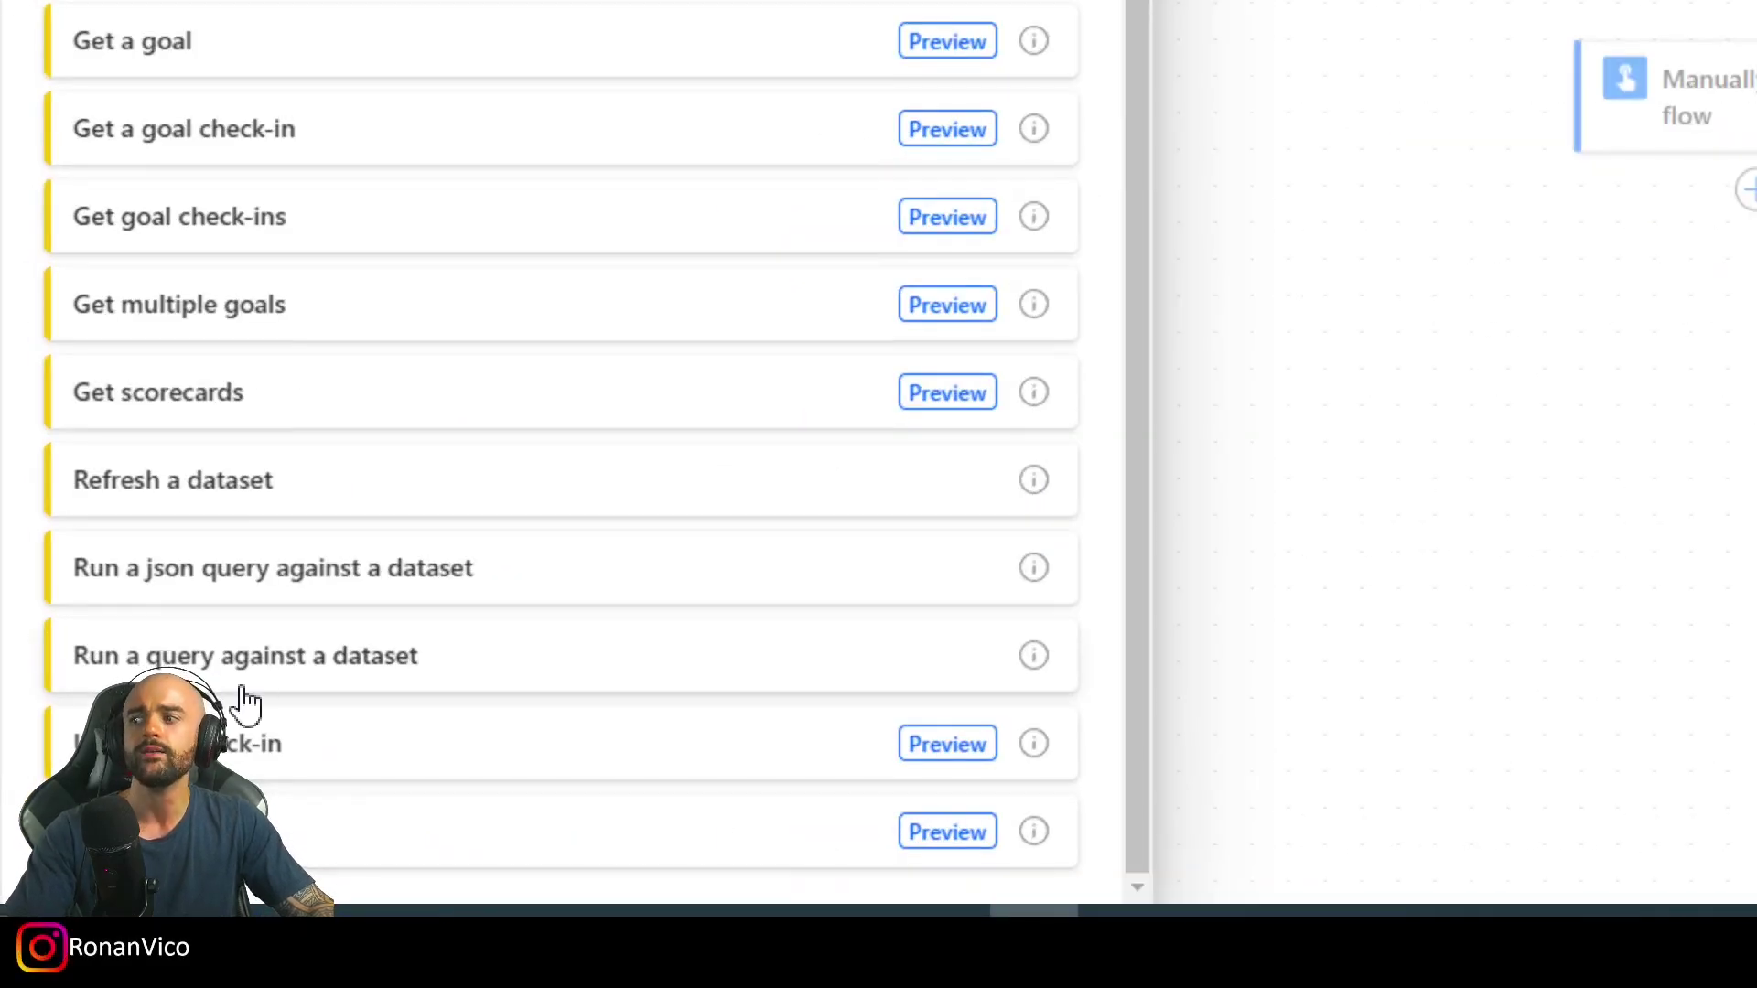
left_click(345, 682)
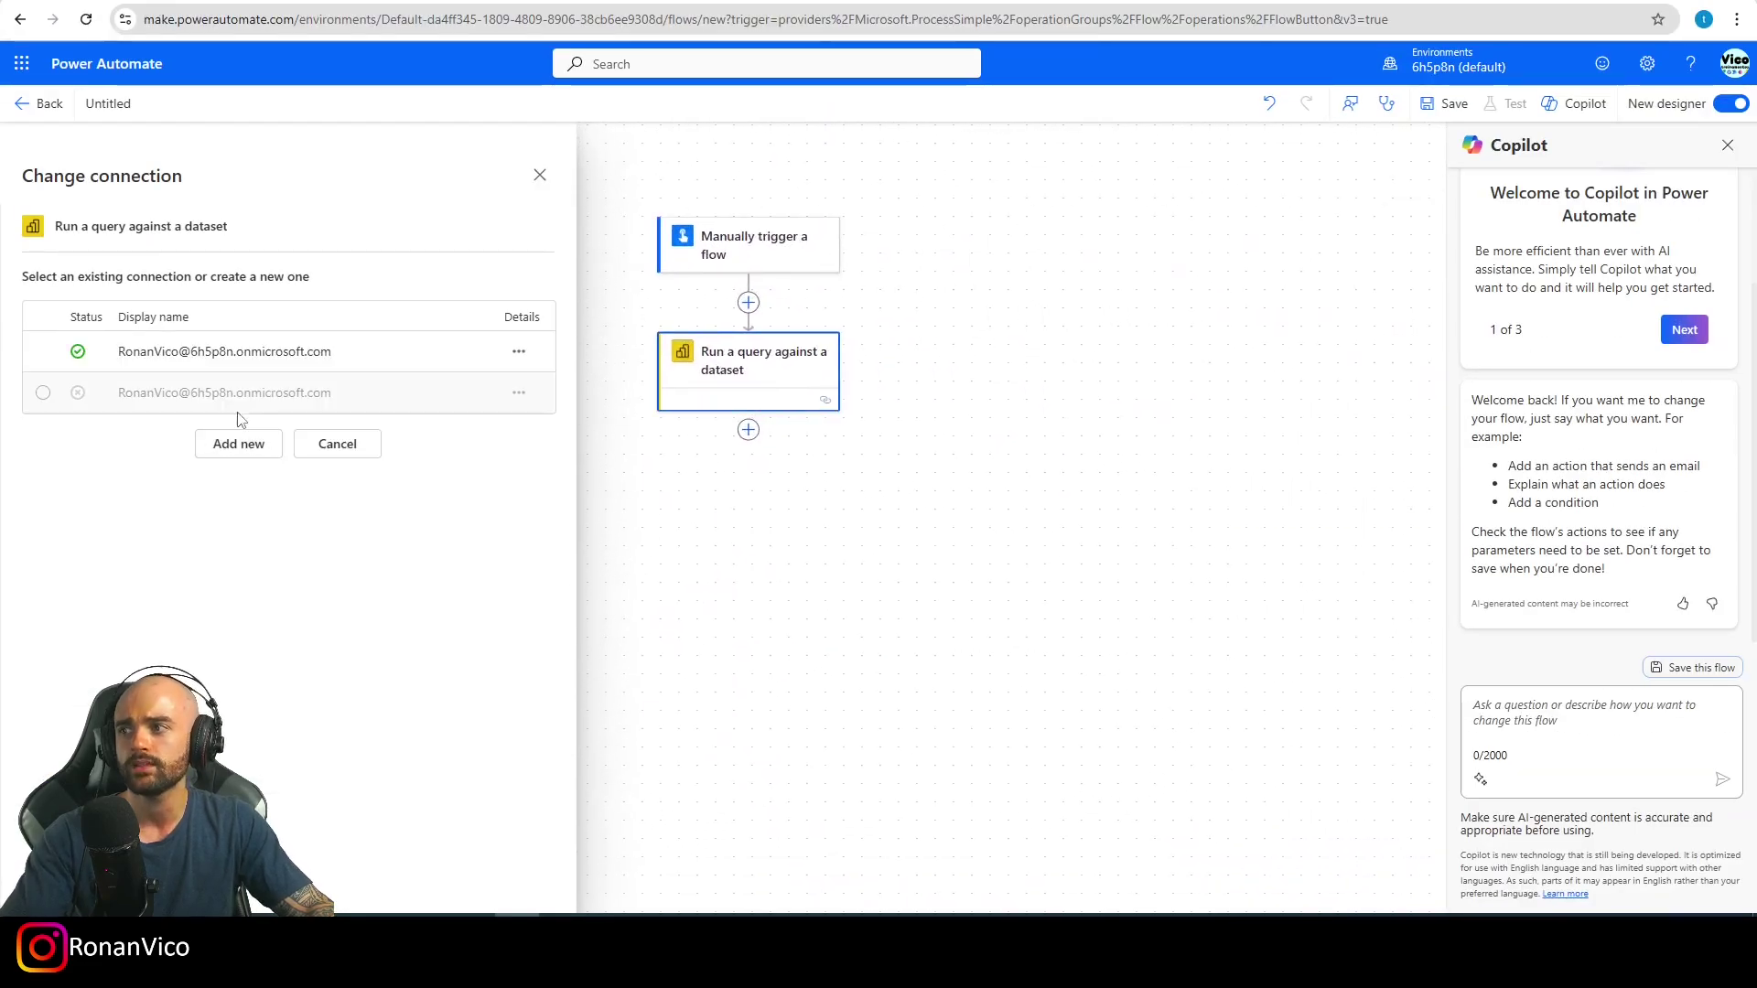
left_click(175, 353)
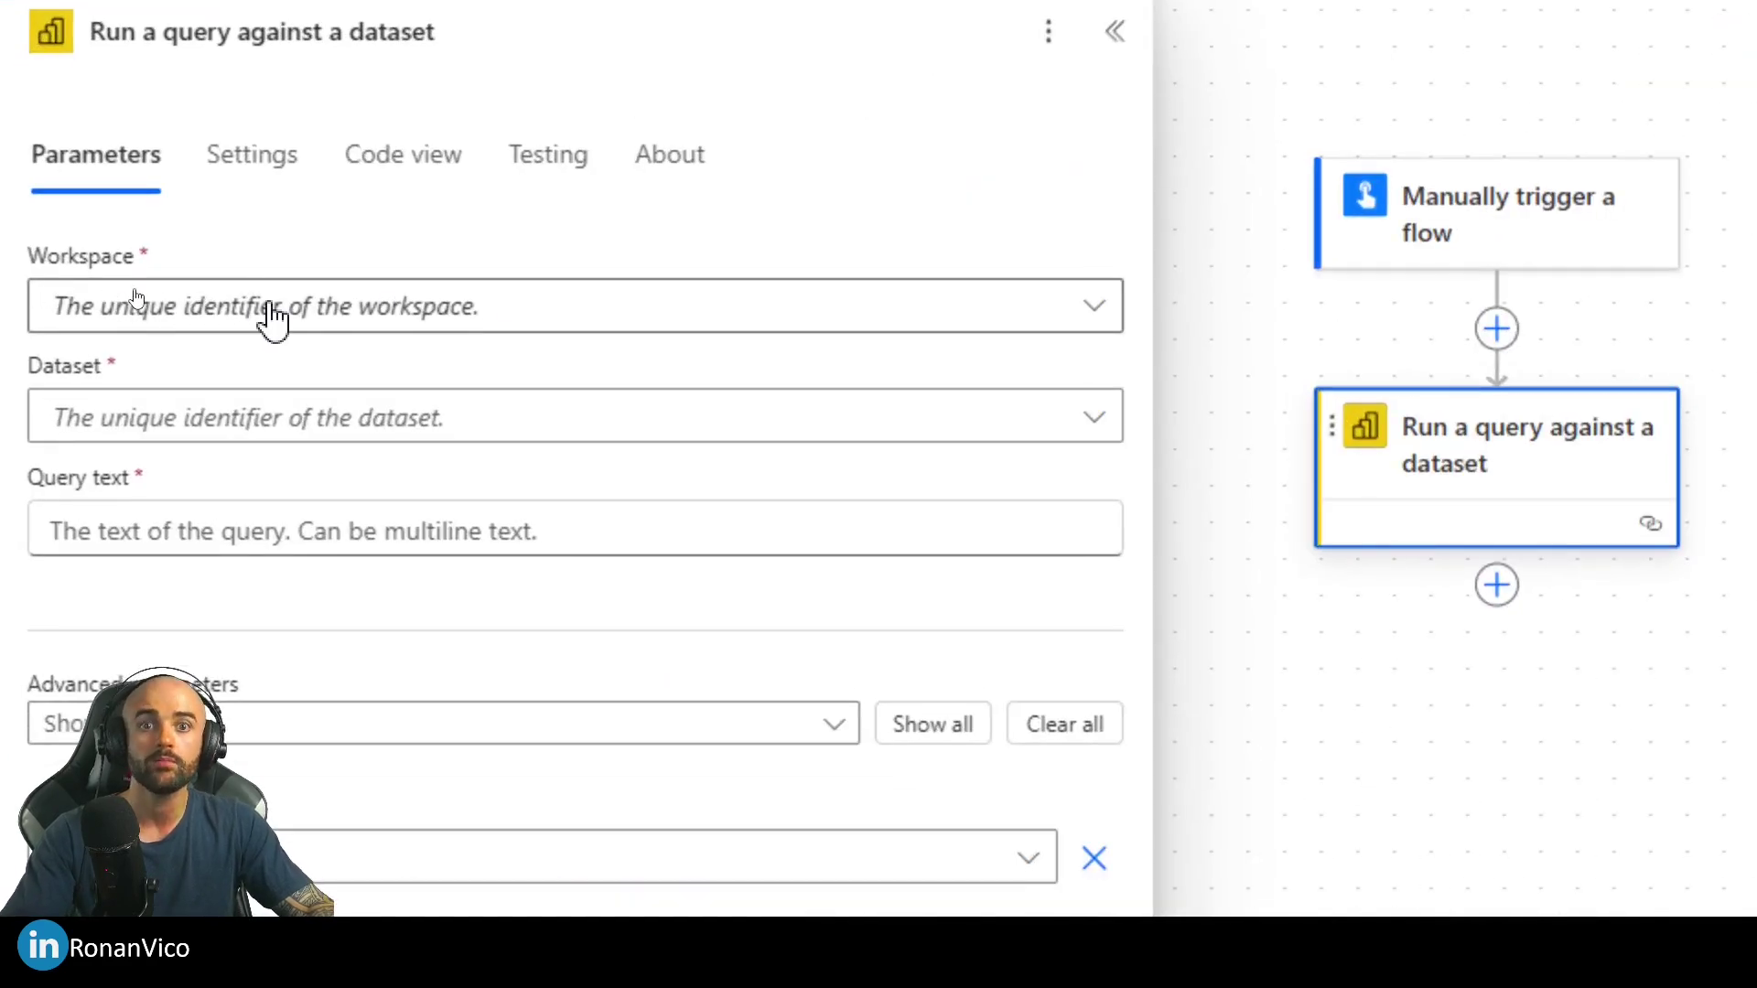
Step: Set the query action's workspace to My Workspace and its dataset to testing_data
left_click(261, 311)
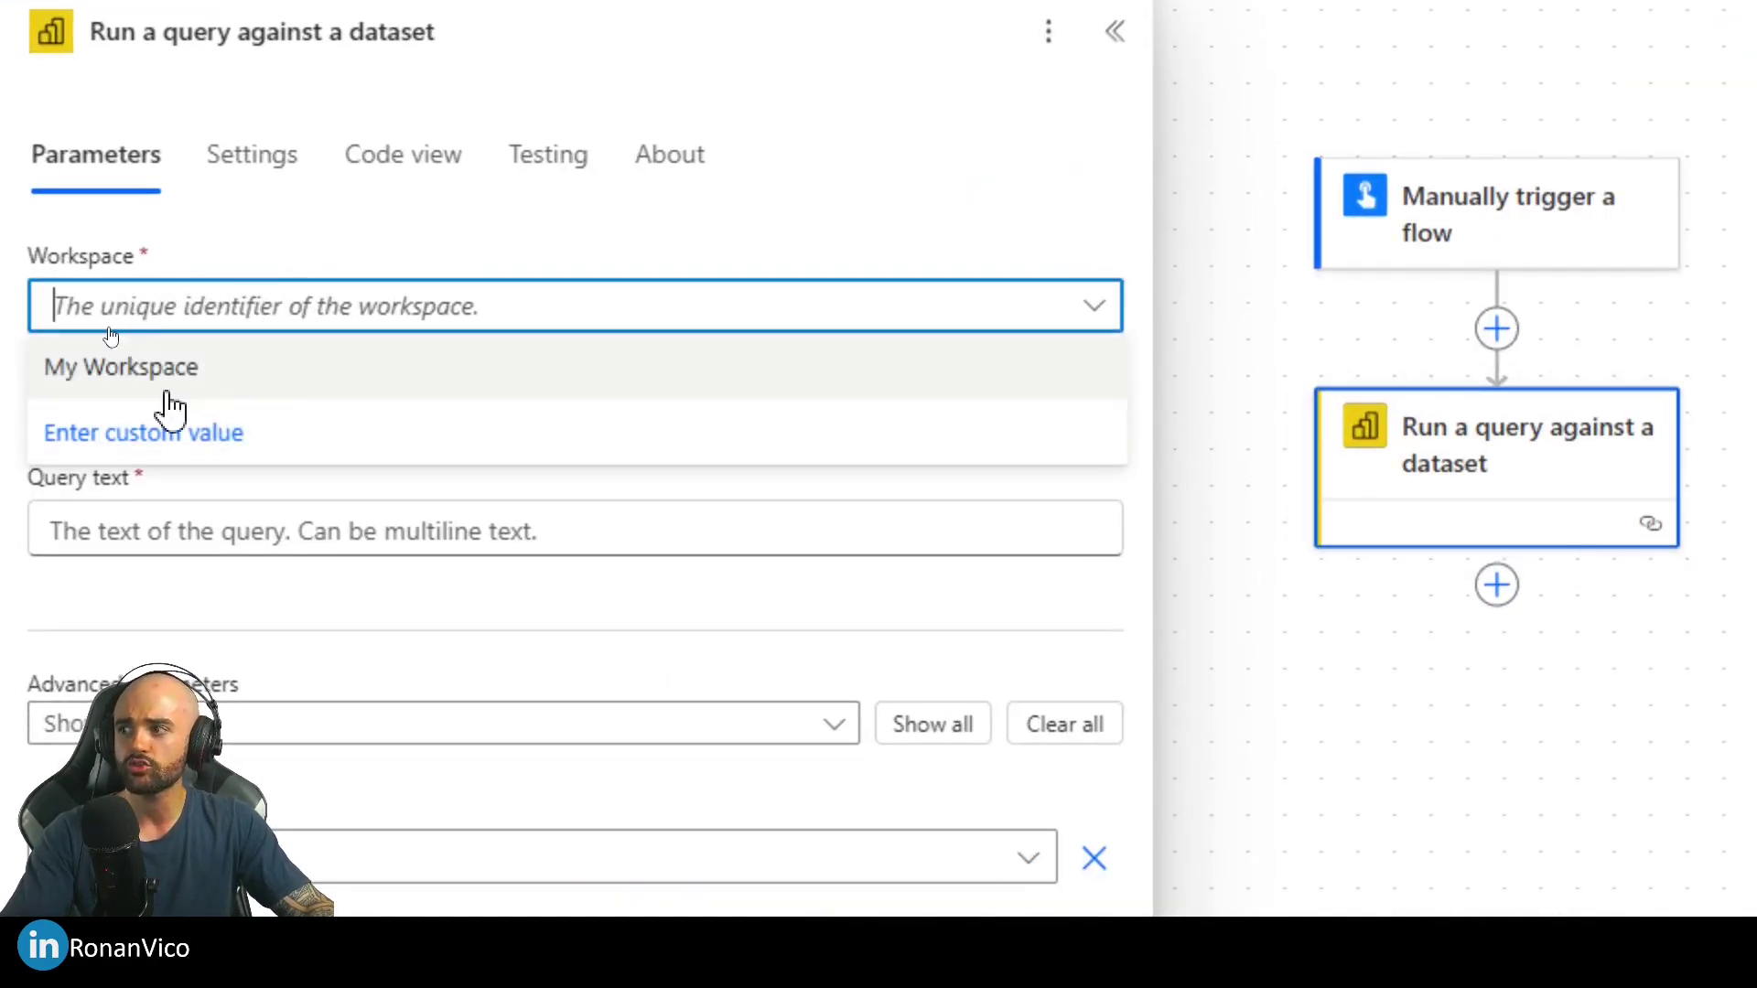
left_click(220, 385)
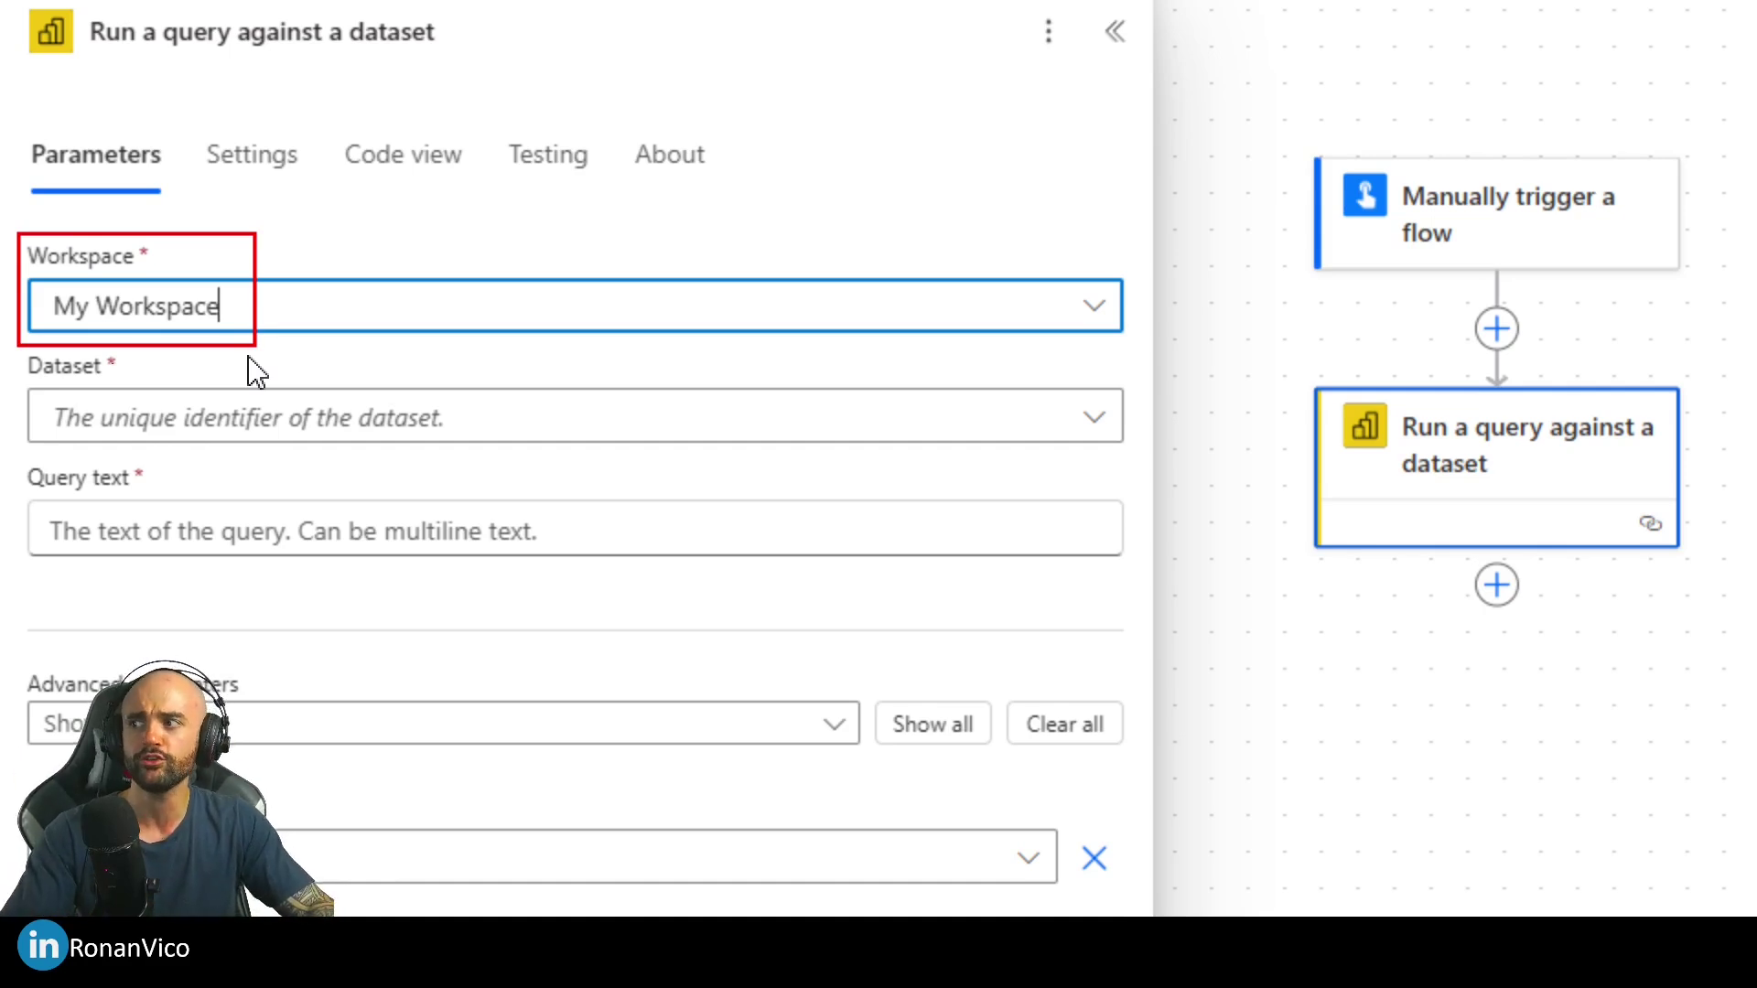
left_click(192, 421)
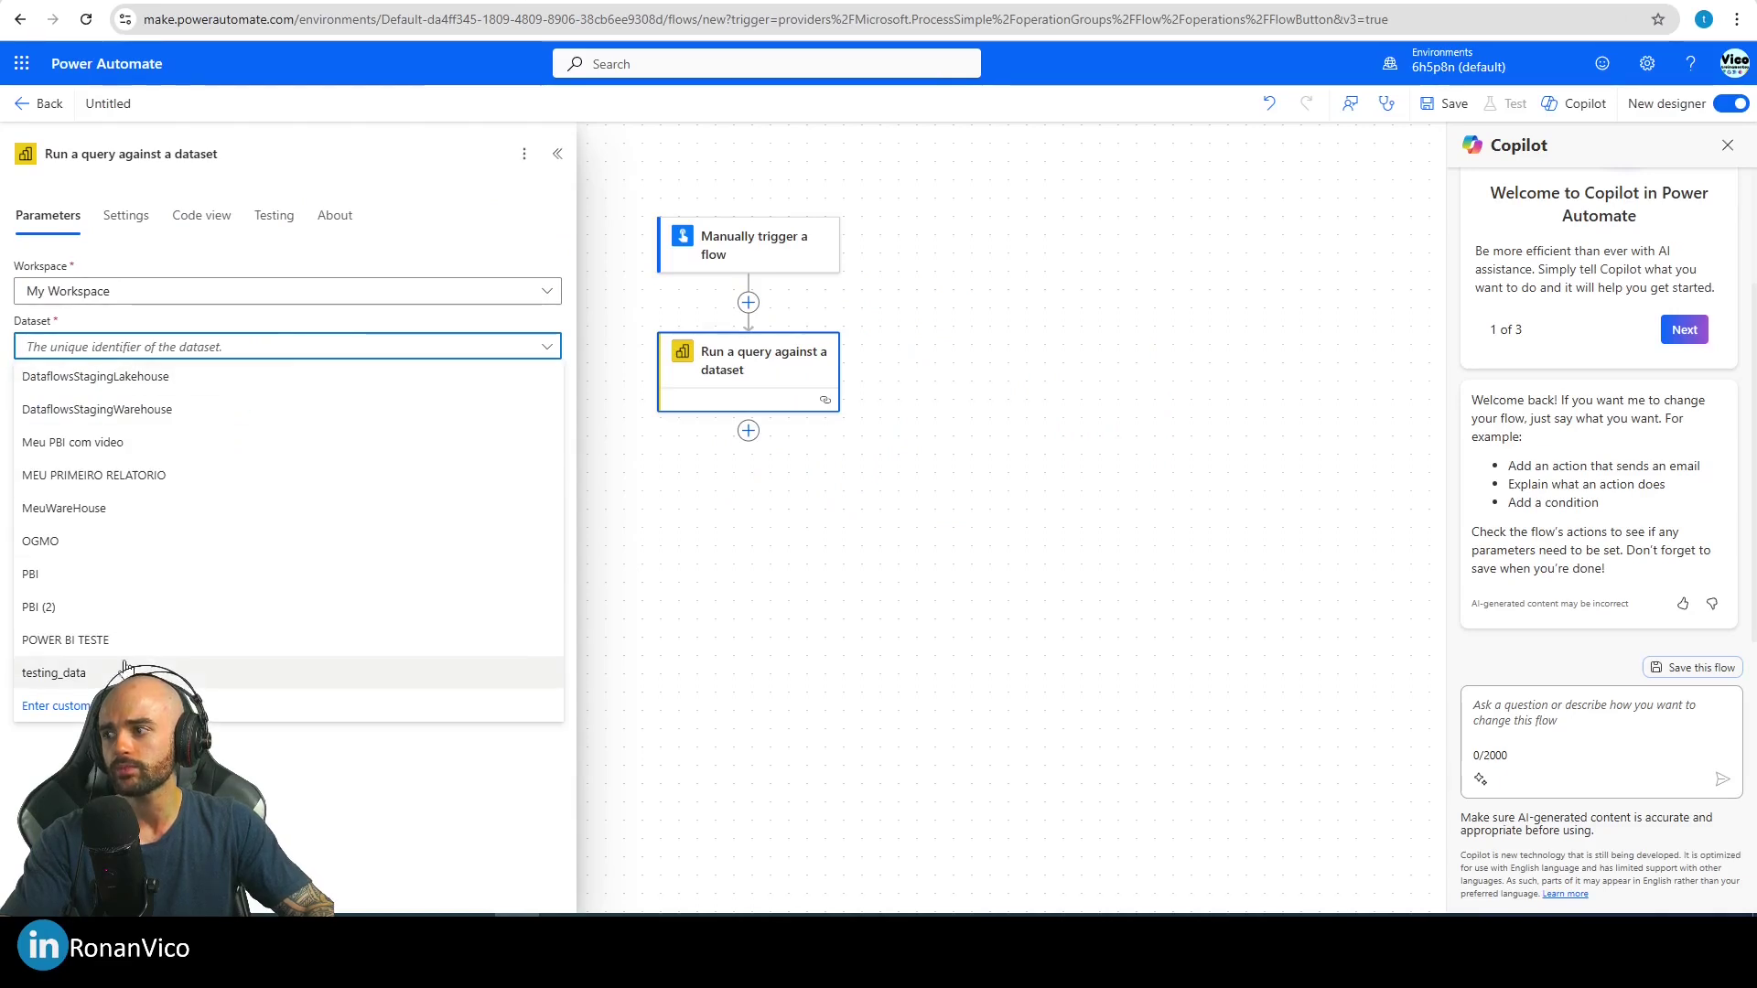
left_click(265, 672)
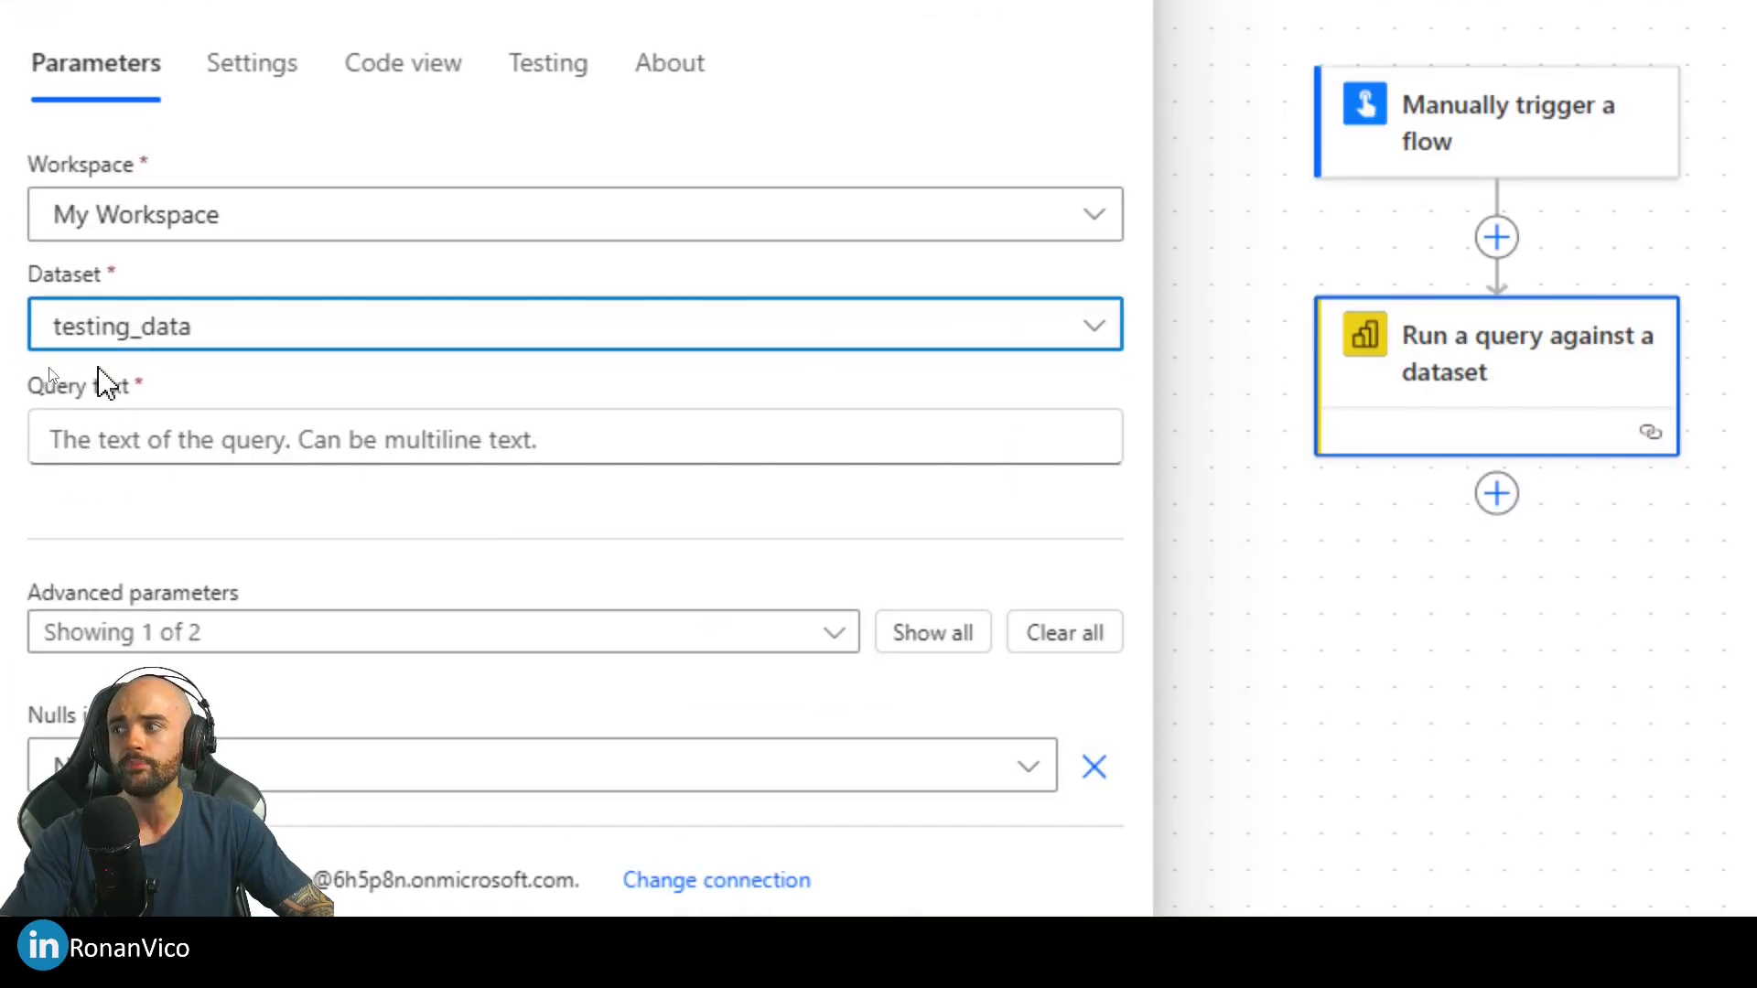
left_click(117, 438)
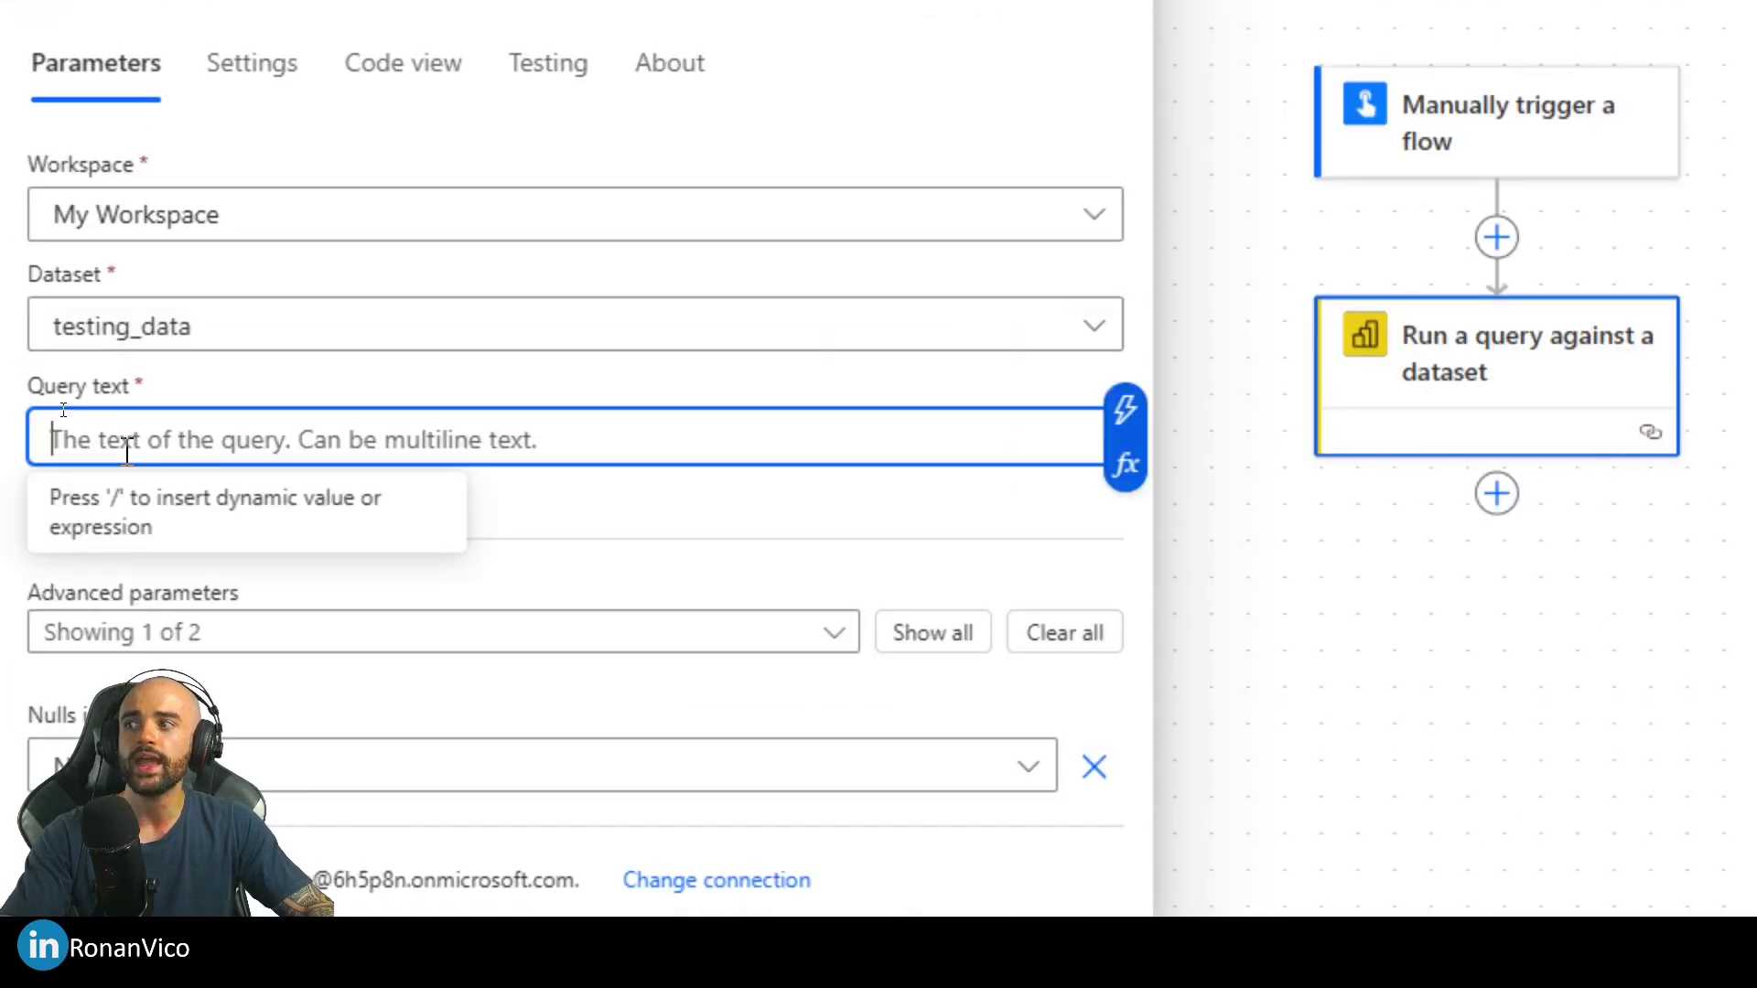
left_click(612, 560)
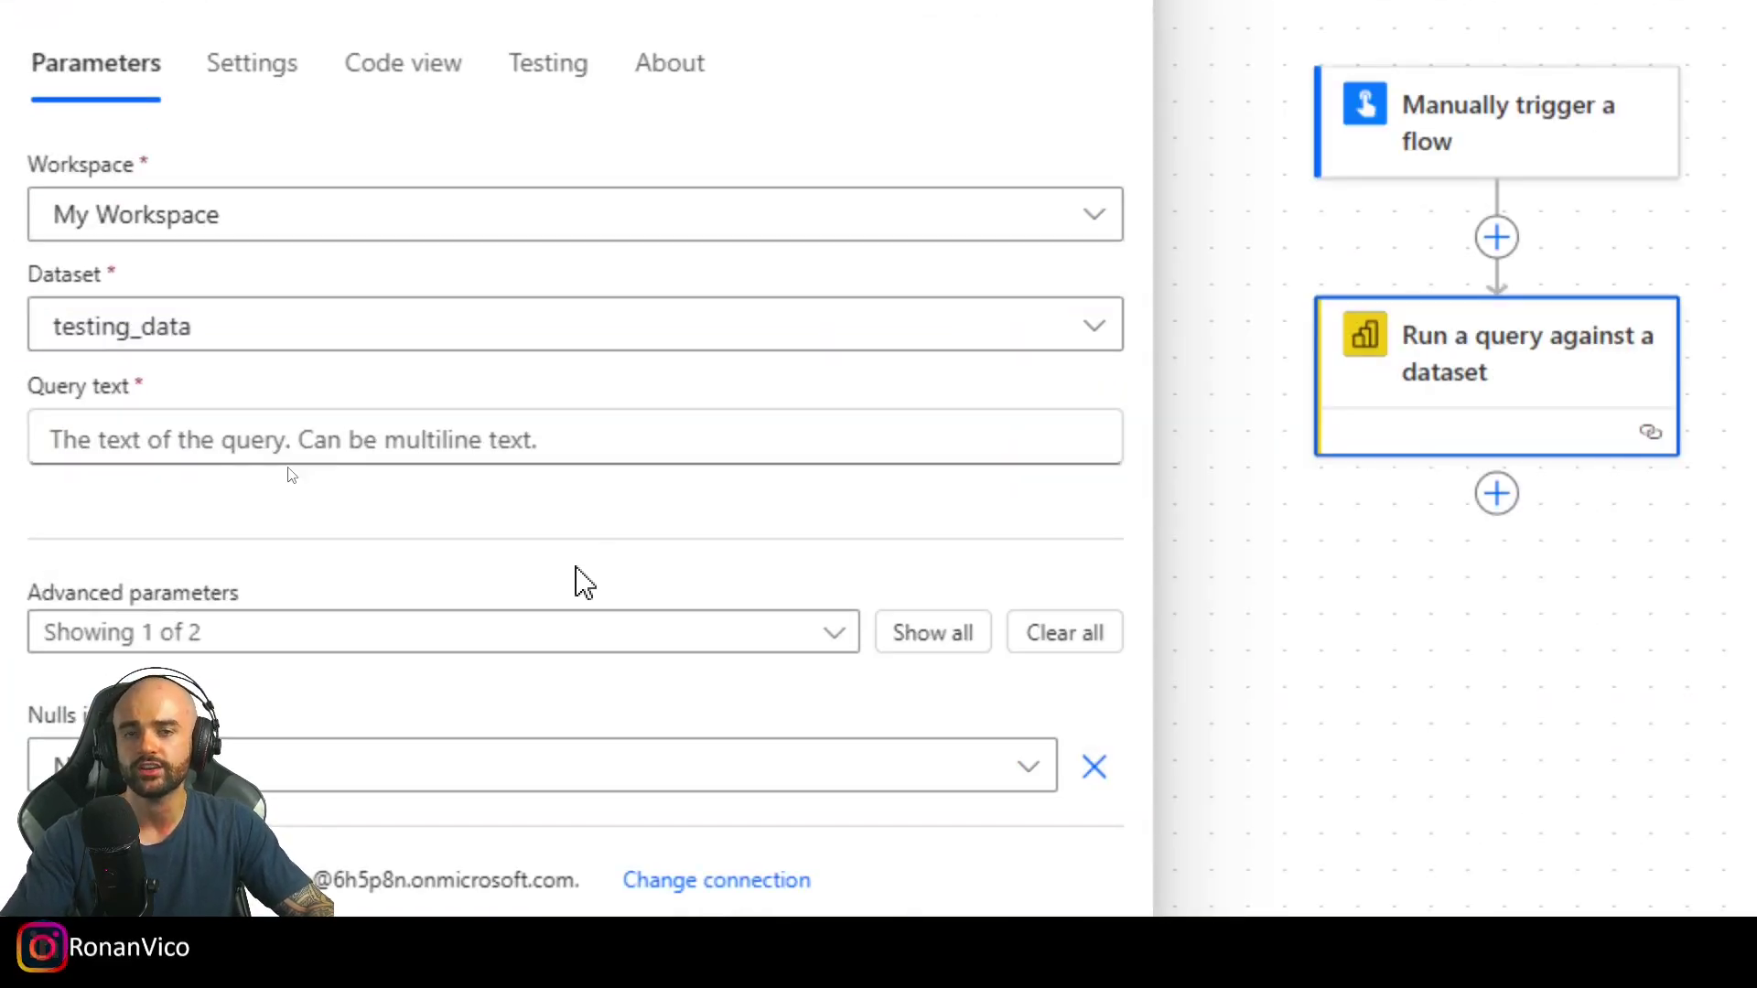
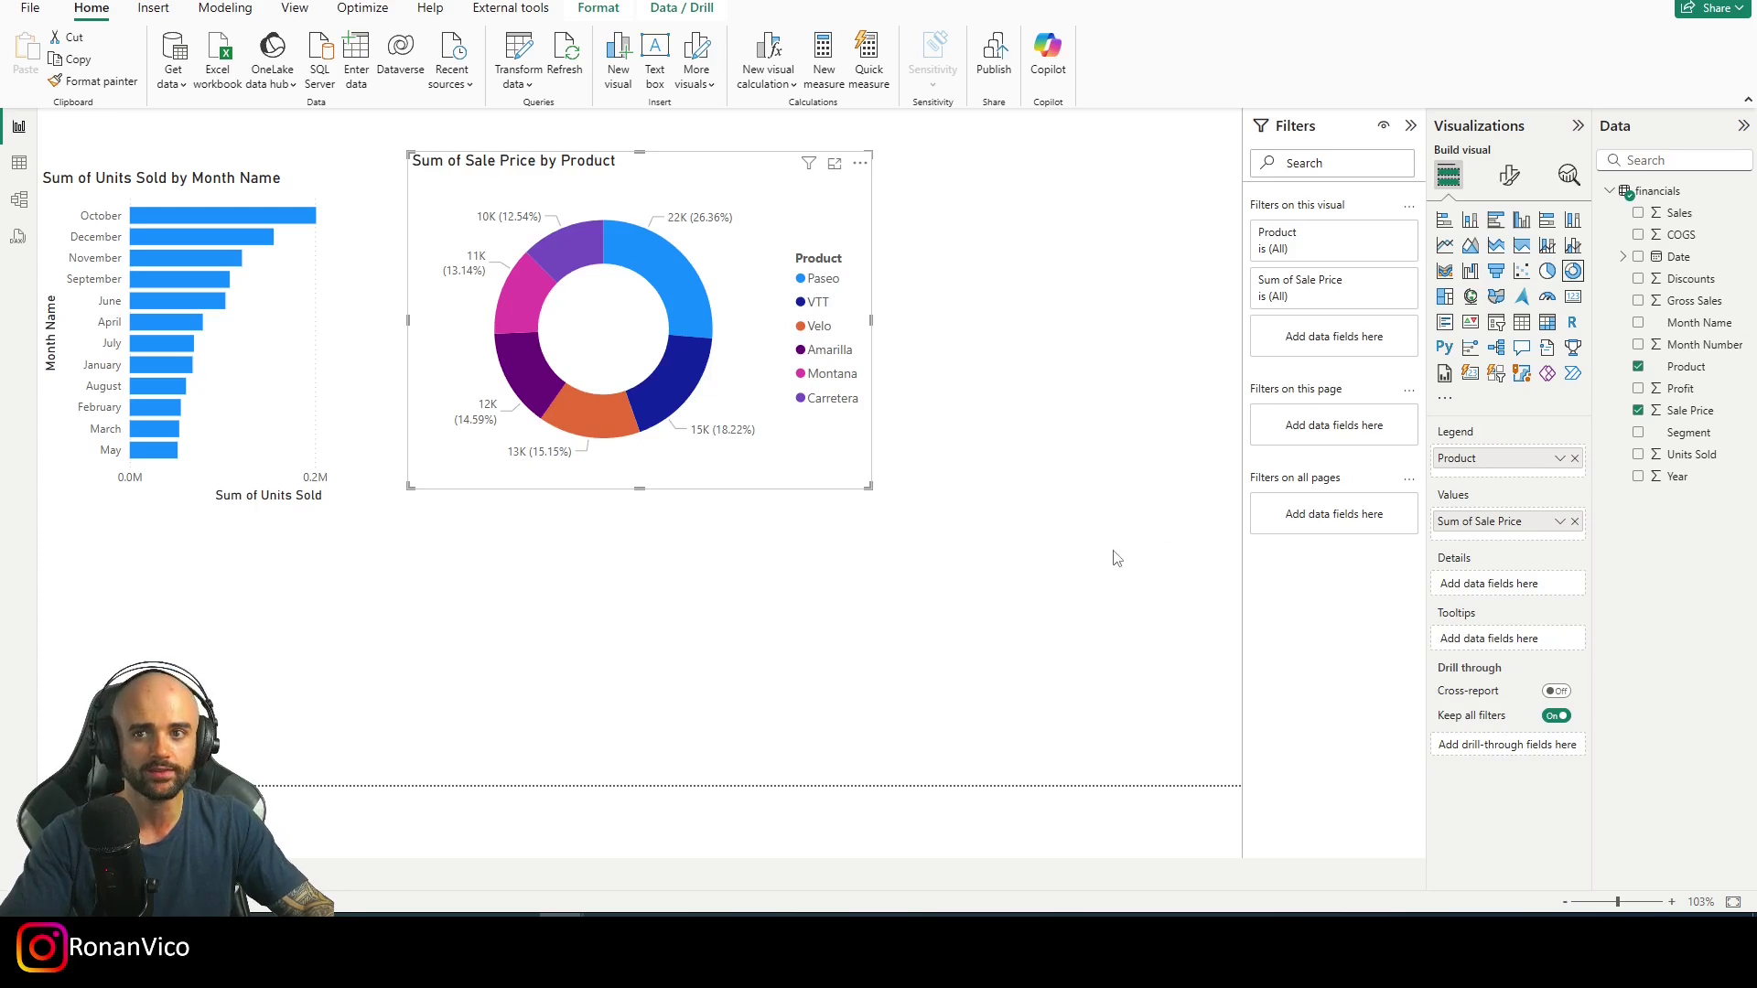
Step: In Power BI Desktop, add a small table visual below the donut chart and fill it with the Units Sold field
left_click(1522, 322)
left_click_drag(1043, 317, 736, 617)
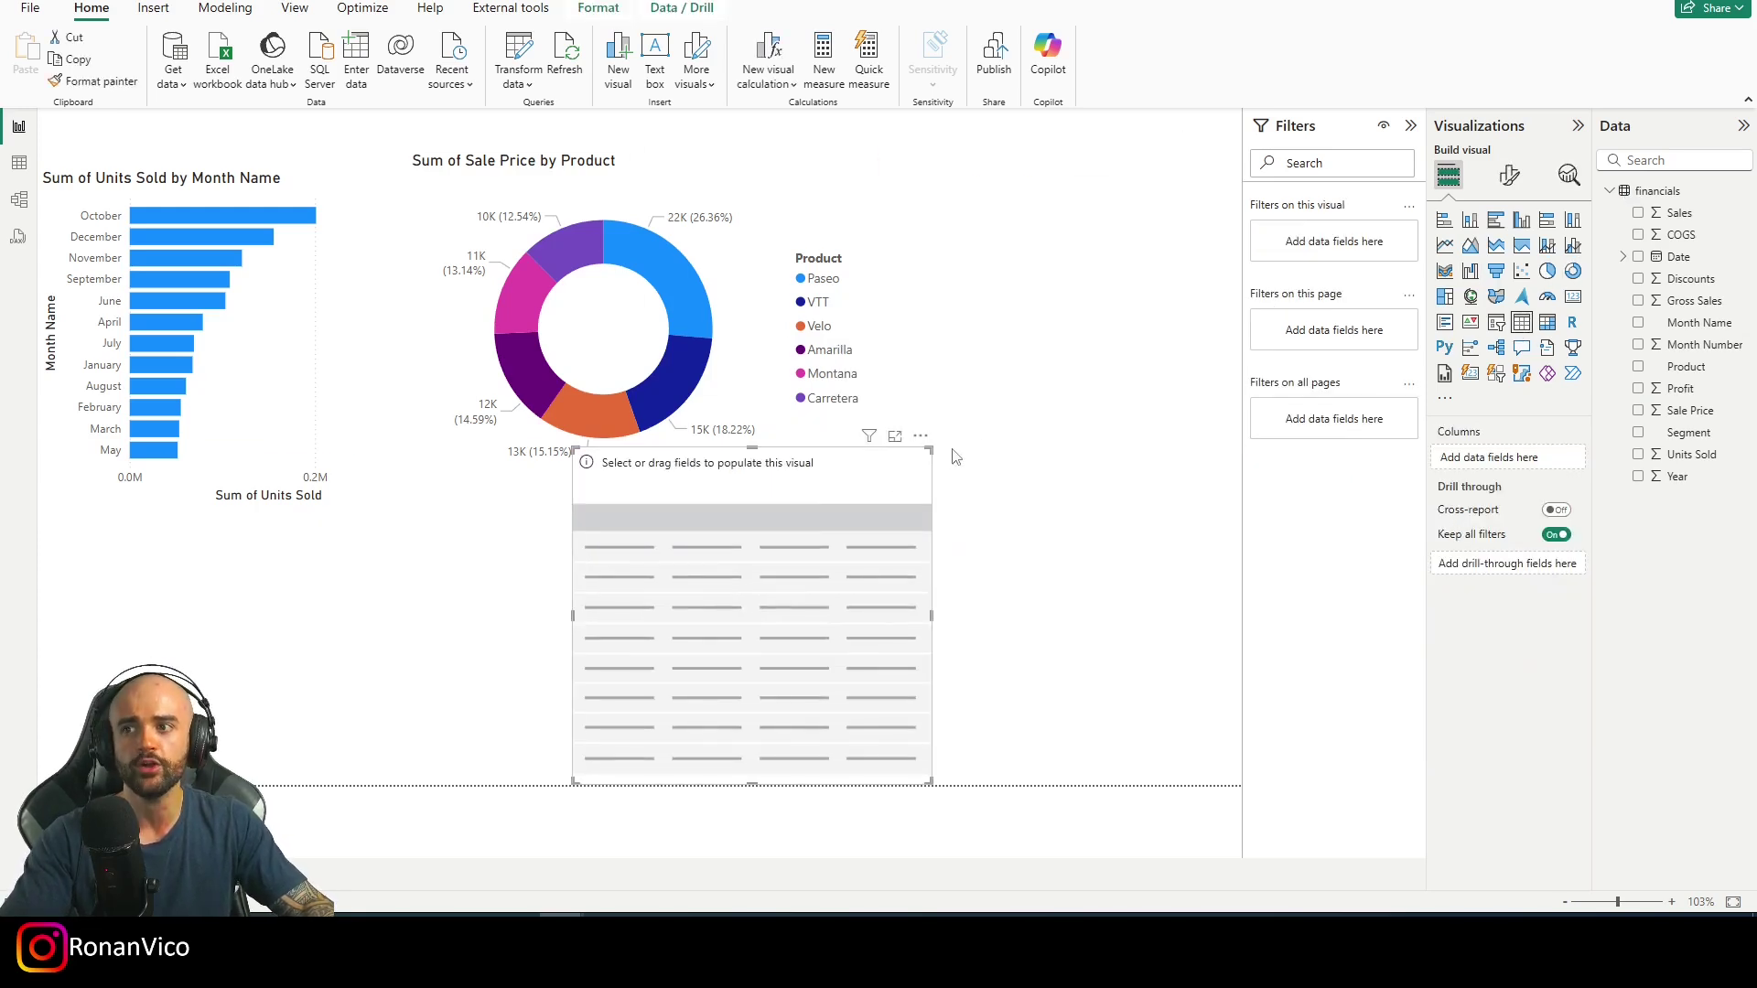
left_click_drag(936, 456, 880, 540)
left_click_drag(816, 645, 762, 646)
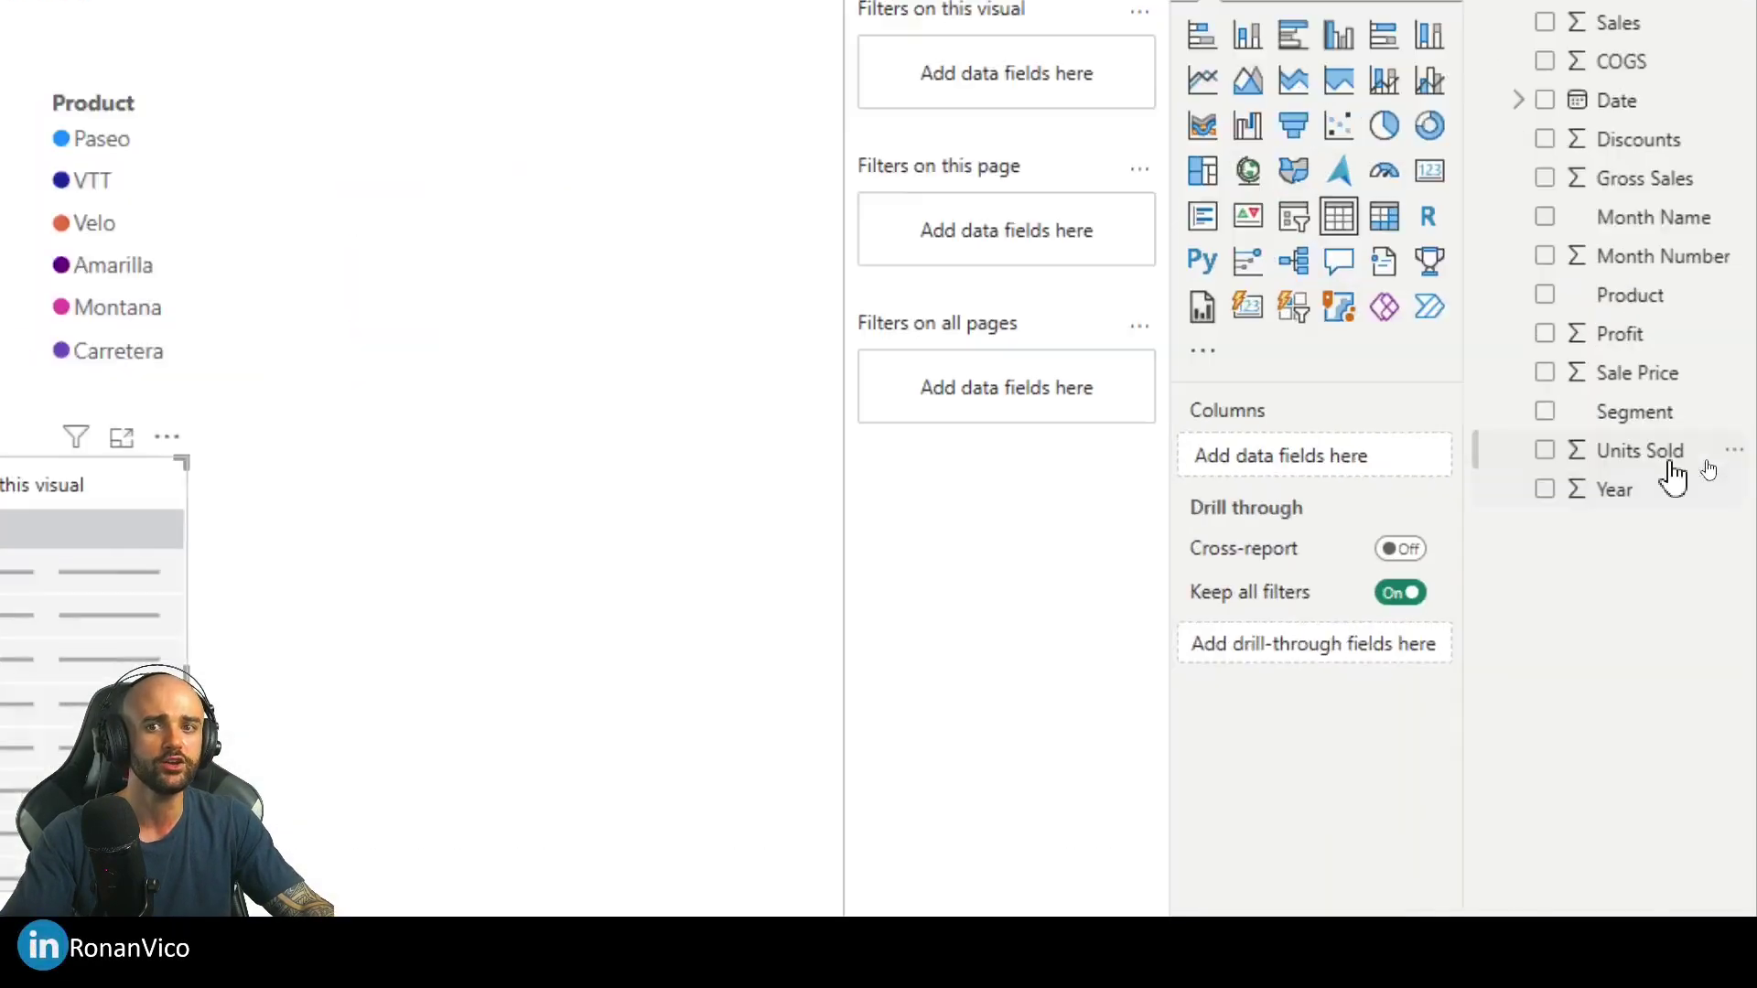
left_click(1638, 453)
left_click_drag(655, 555, 776, 576)
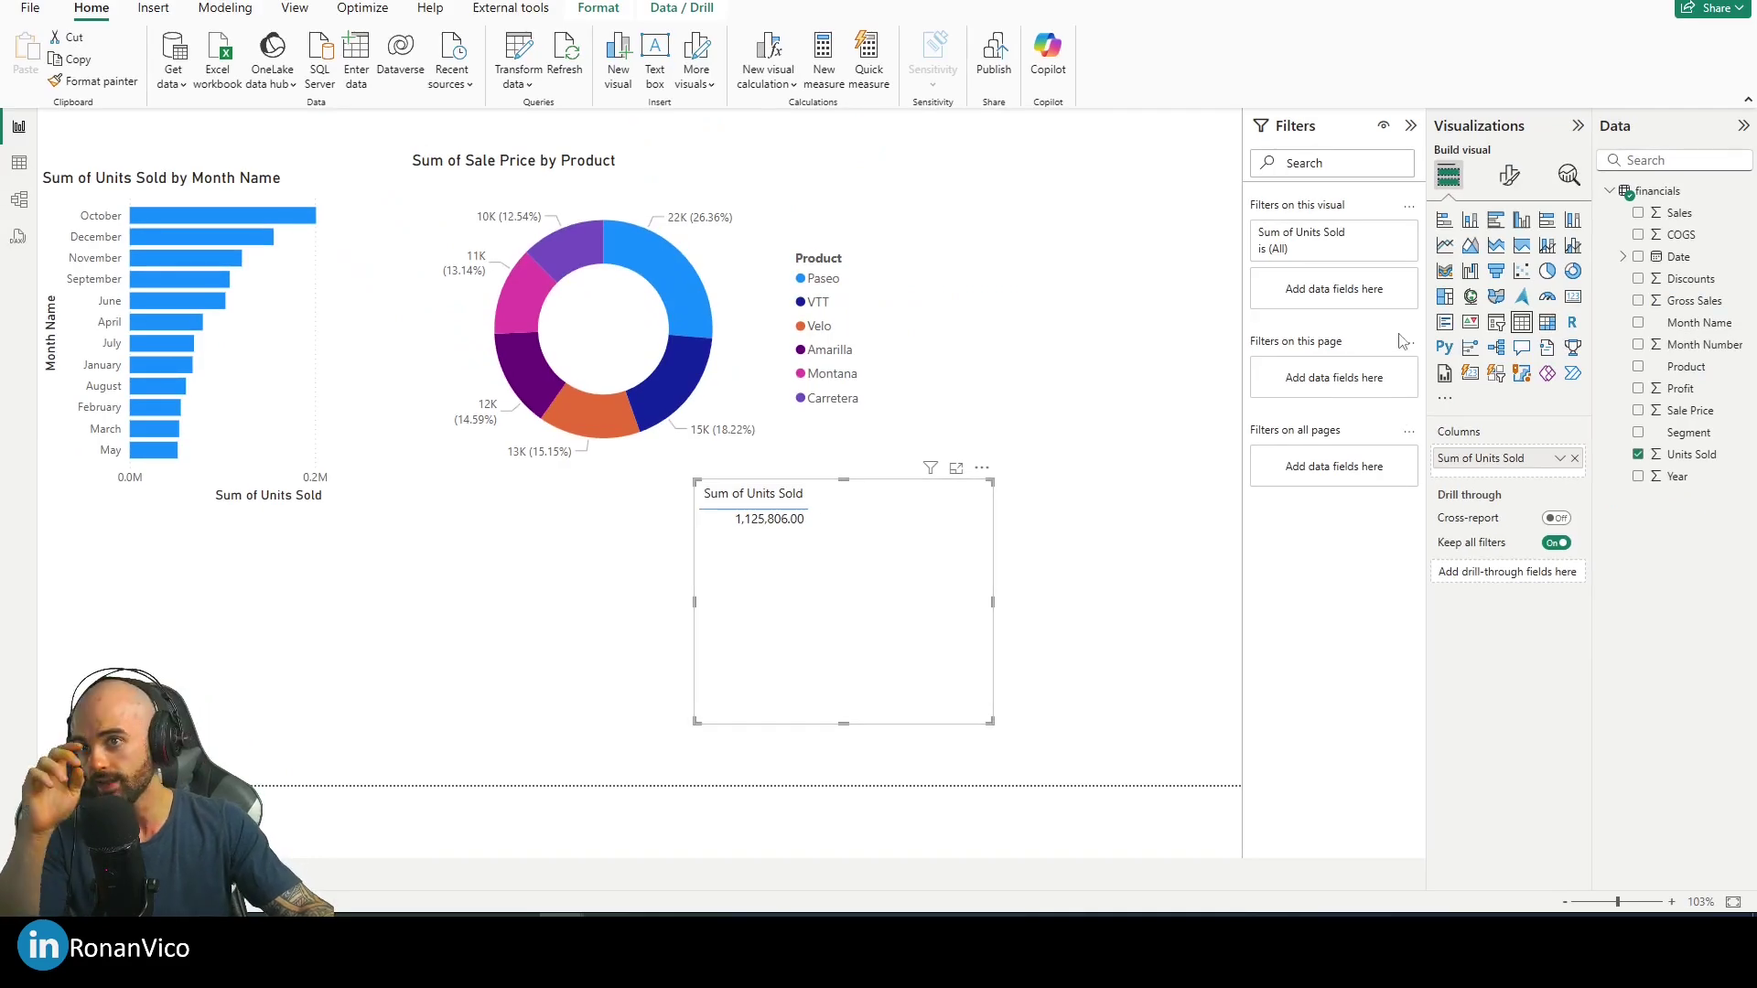
Step: Filter the table visual by Month Name to October only and move it to the right of the donut chart
left_click_drag(1694, 323, 1640, 314)
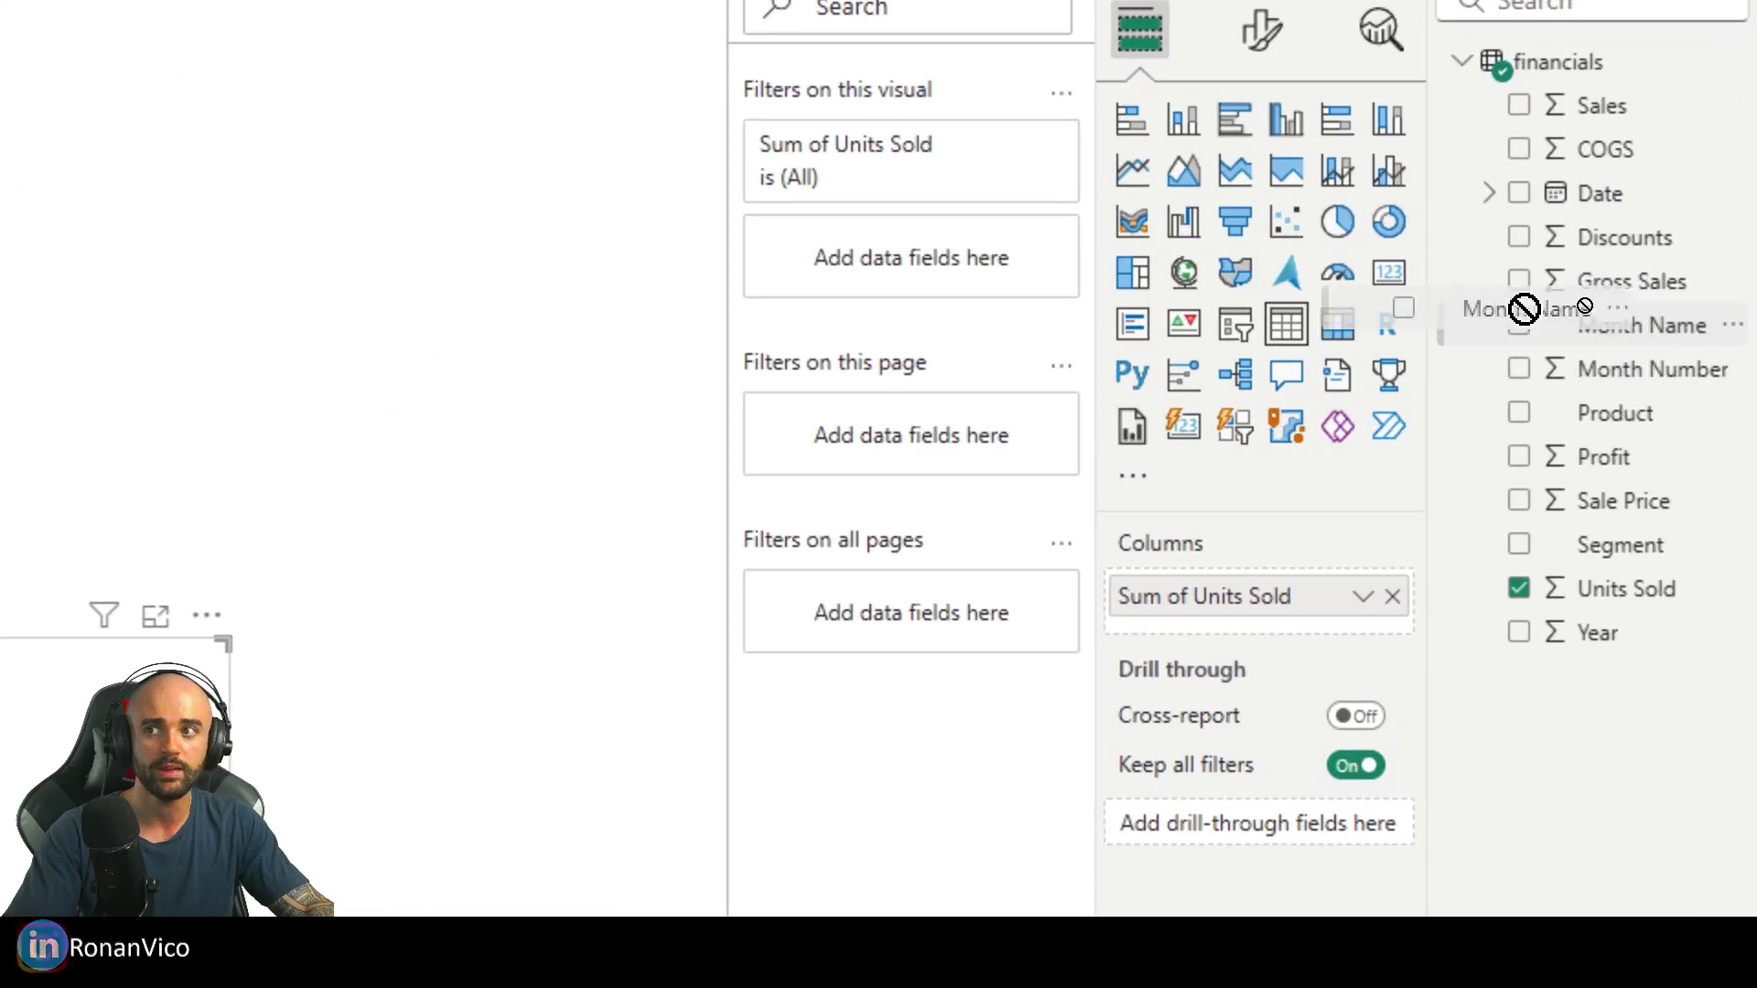
left_click_drag(1523, 308, 954, 275)
scroll(925, 533, "down", 5)
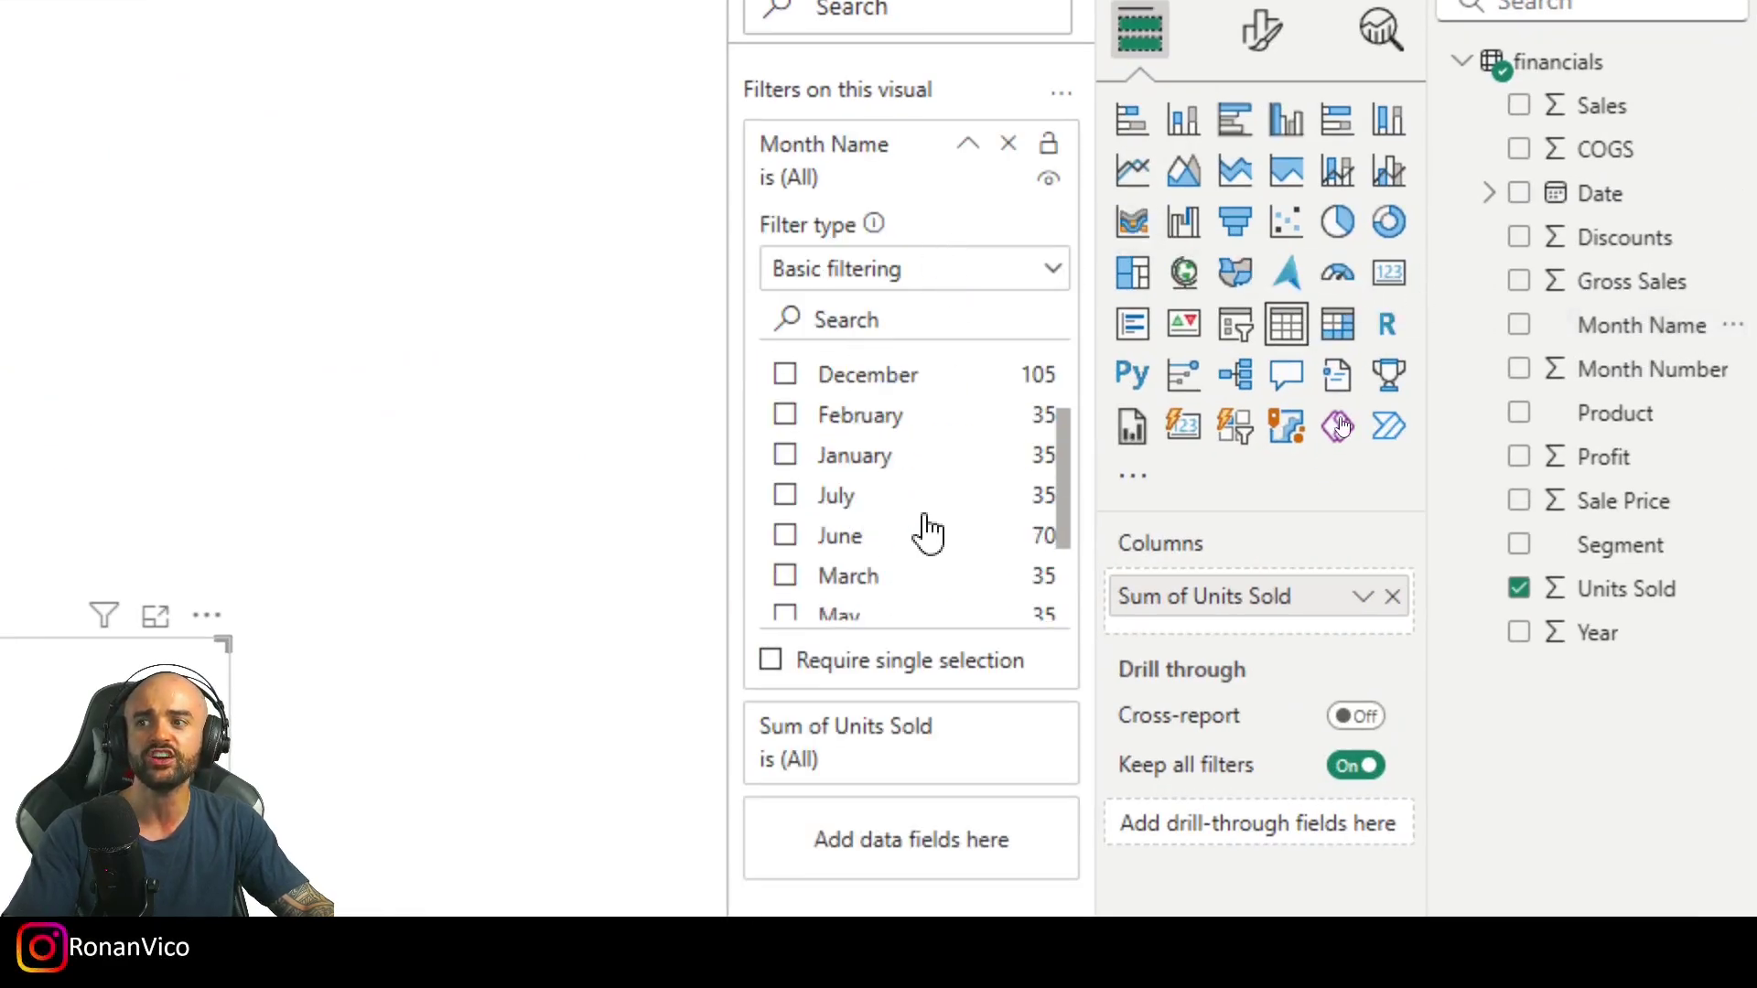
left_click(894, 571)
left_click(480, 866)
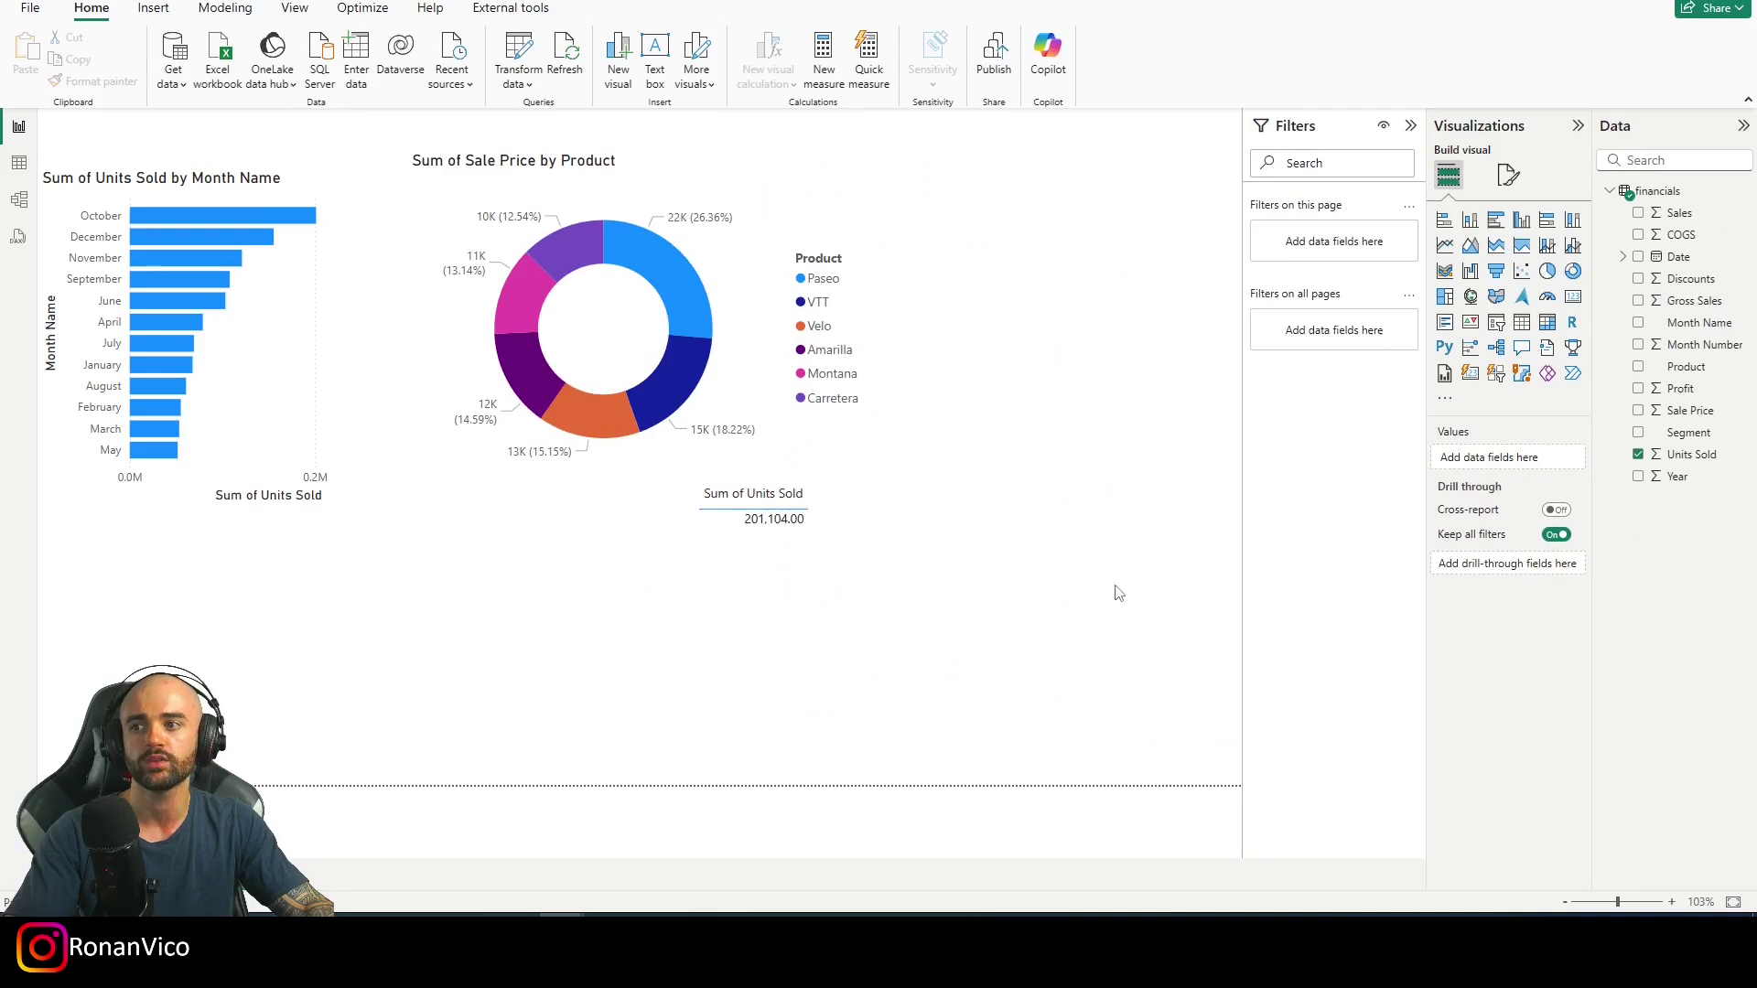
left_click_drag(1115, 593, 1111, 481)
left_click_drag(925, 338, 1250, 621)
left_click_drag(1429, 436, 1596, 482)
left_click_drag(1424, 465, 1114, 465)
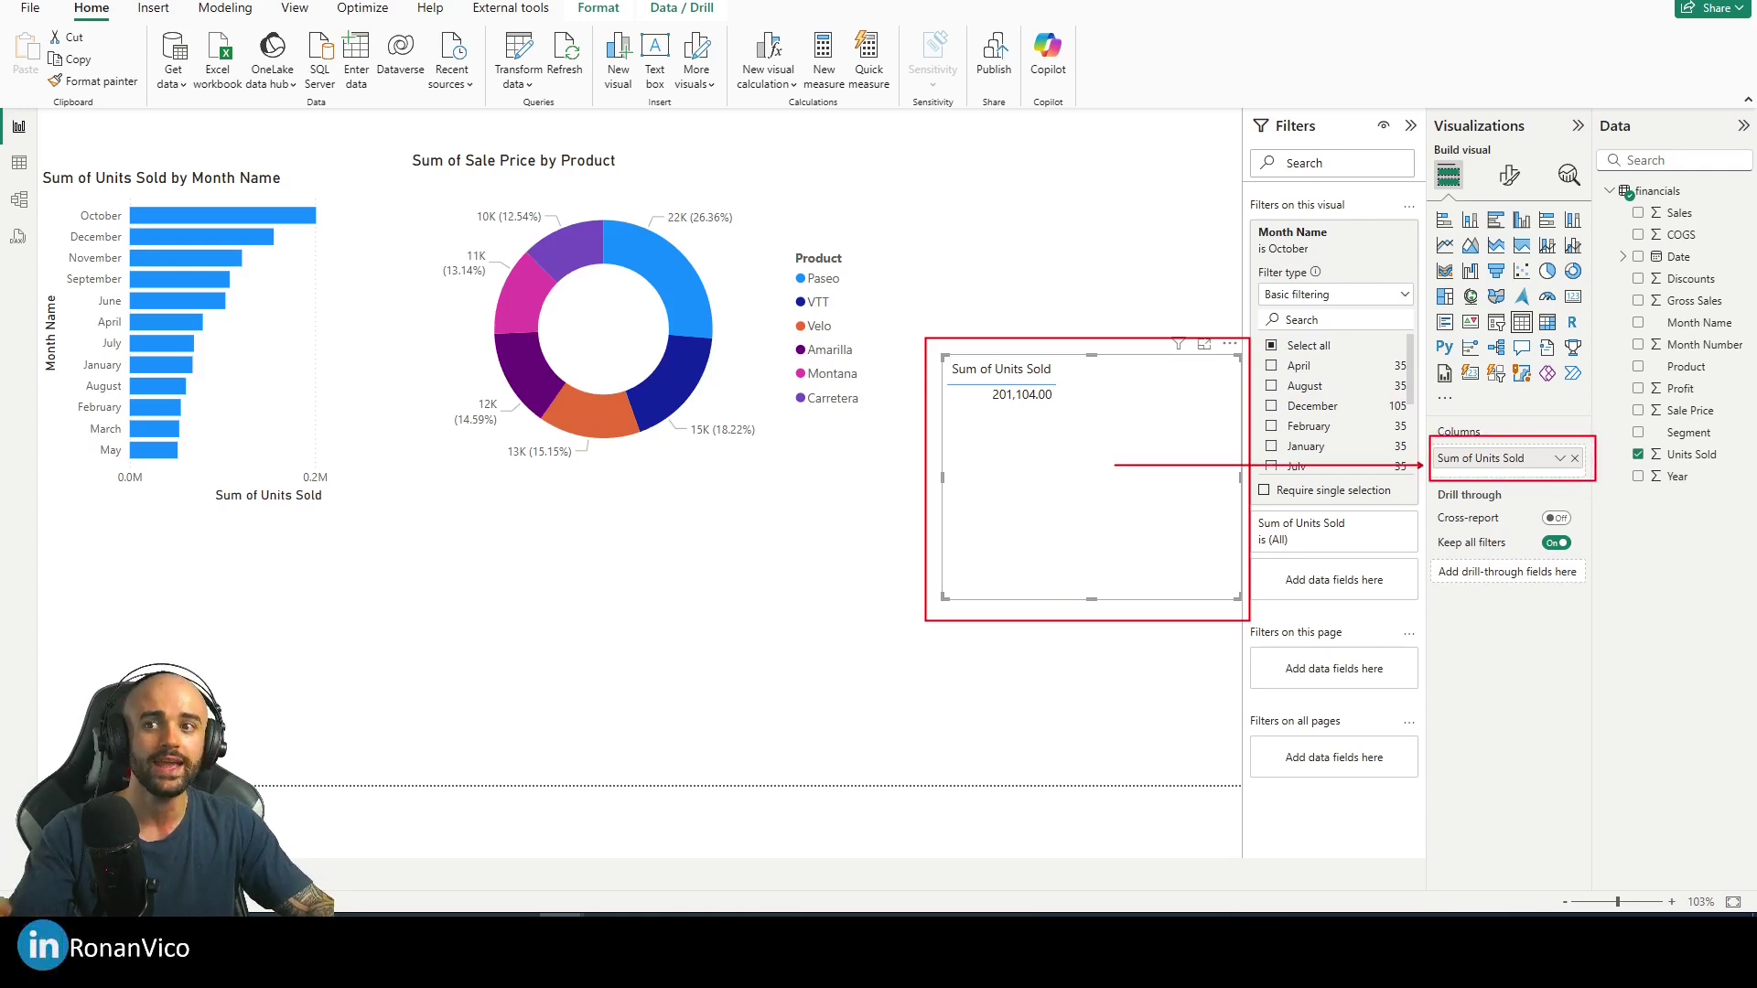
key("Escape")
scroll(1345, 403, "down", 3)
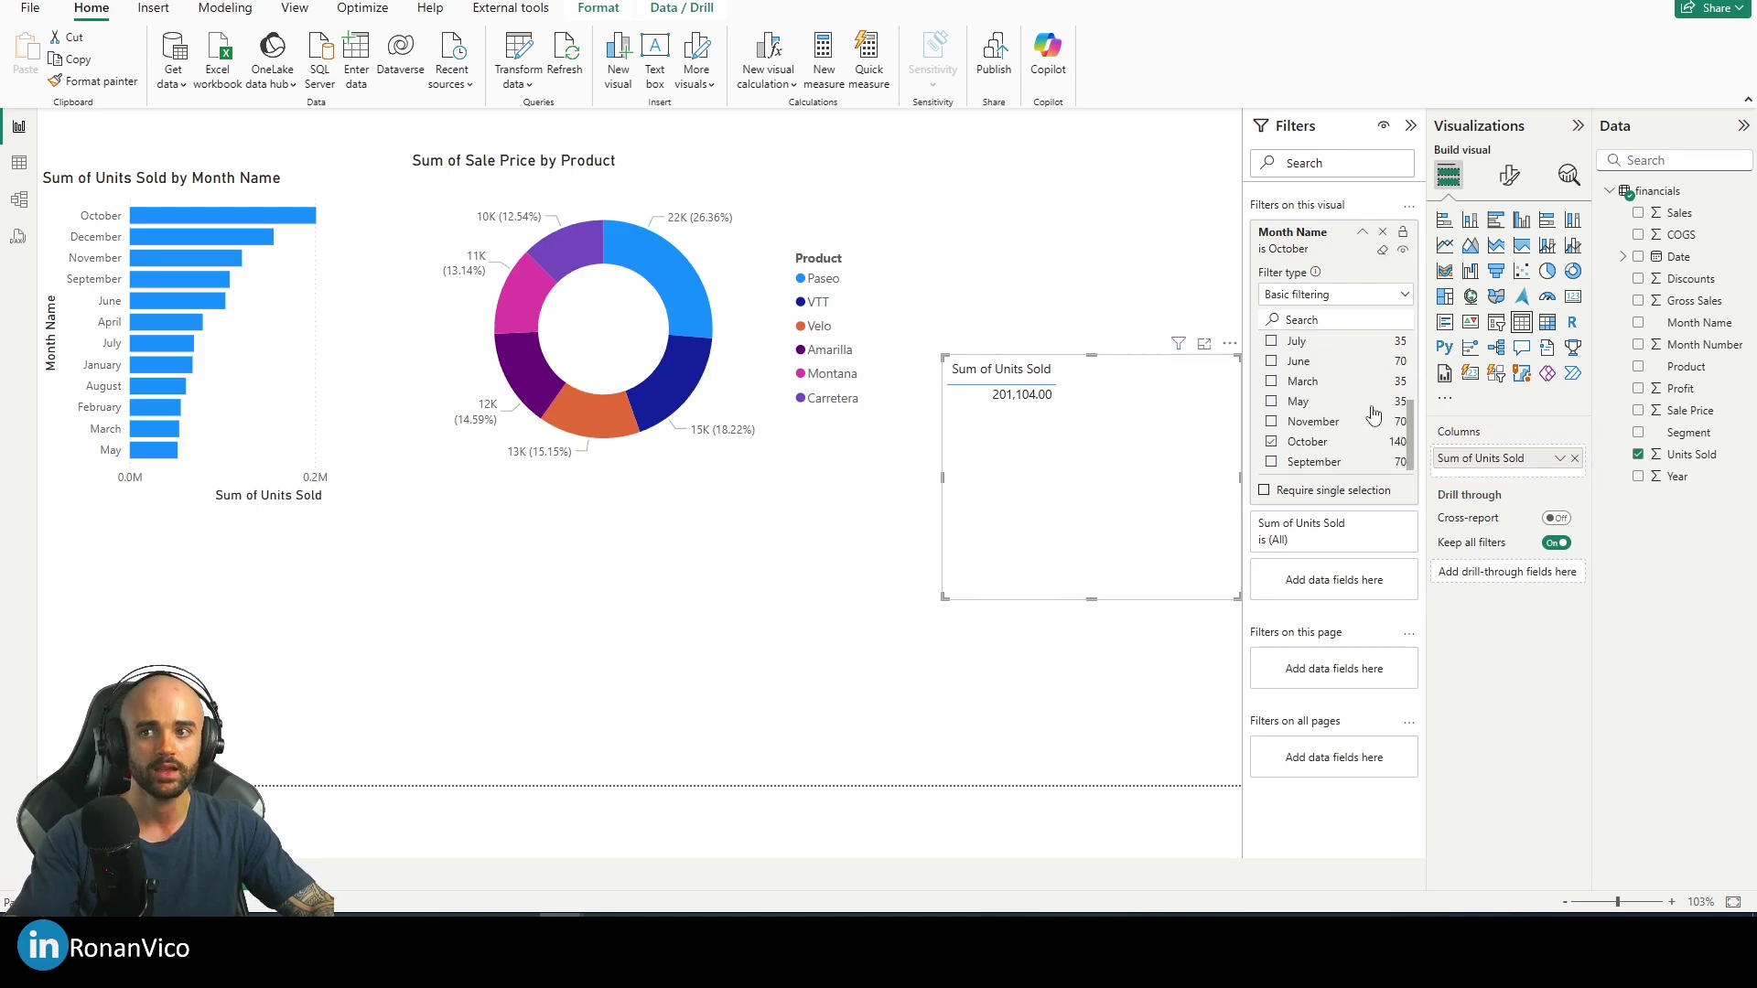
left_click_drag(1249, 221, 1343, 255)
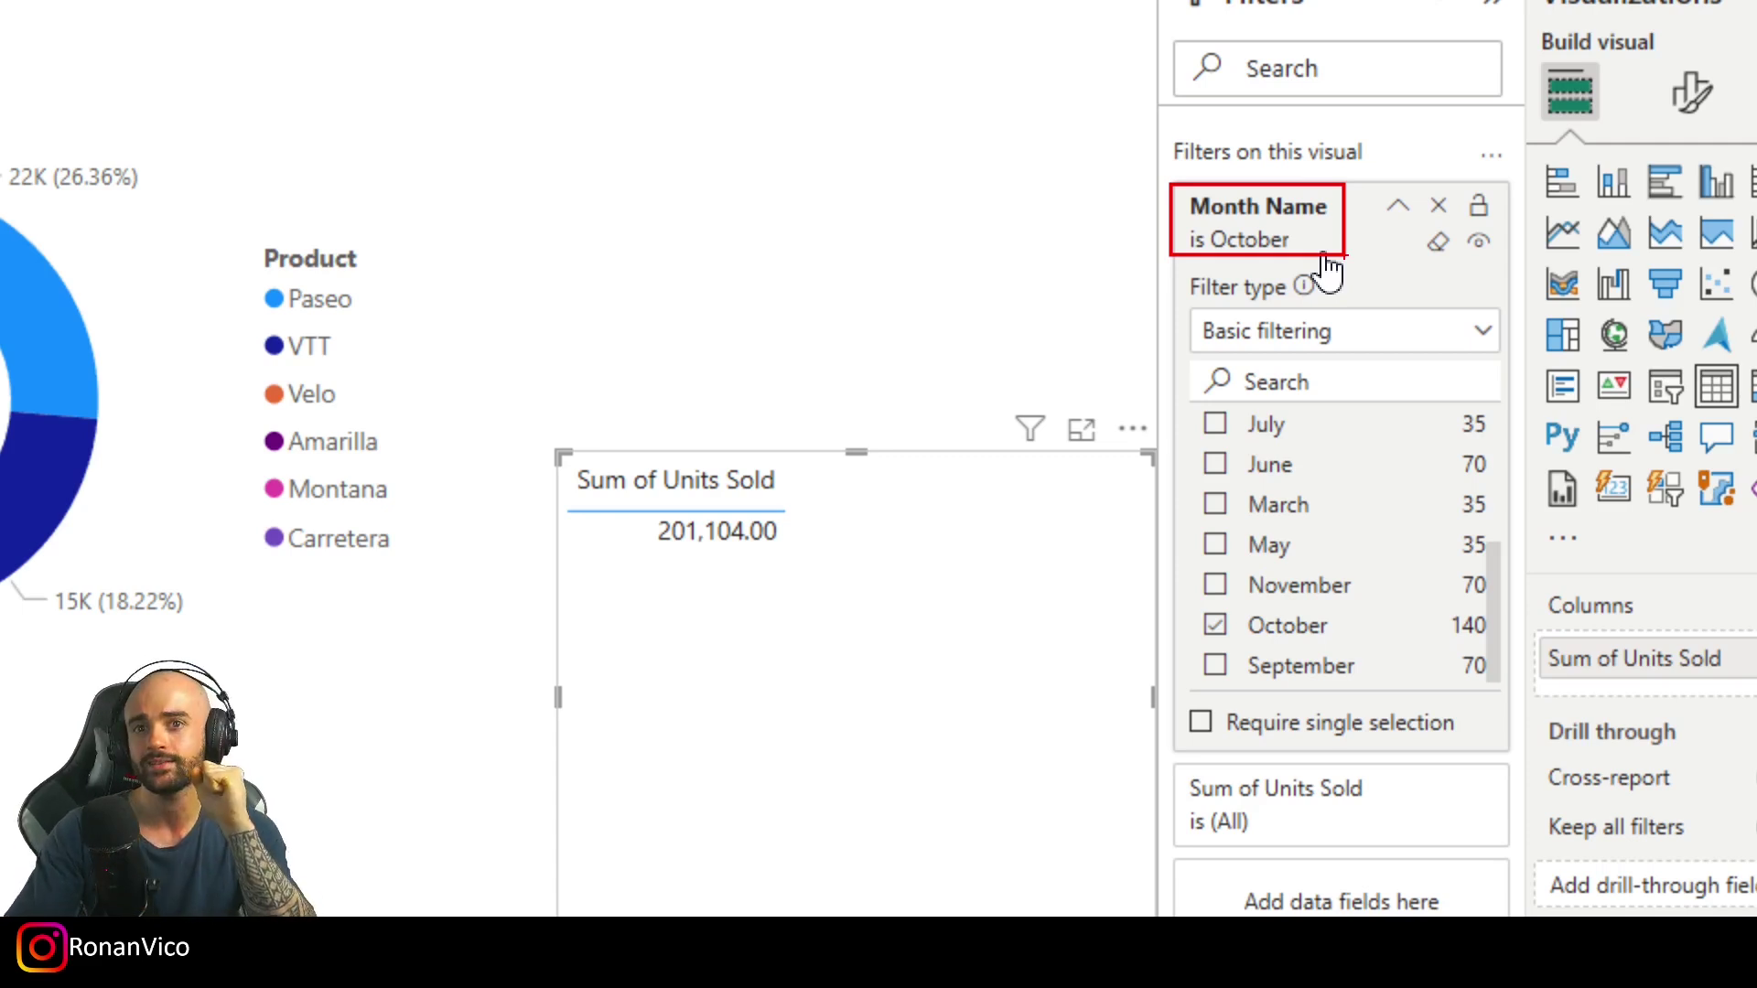
key("Escape")
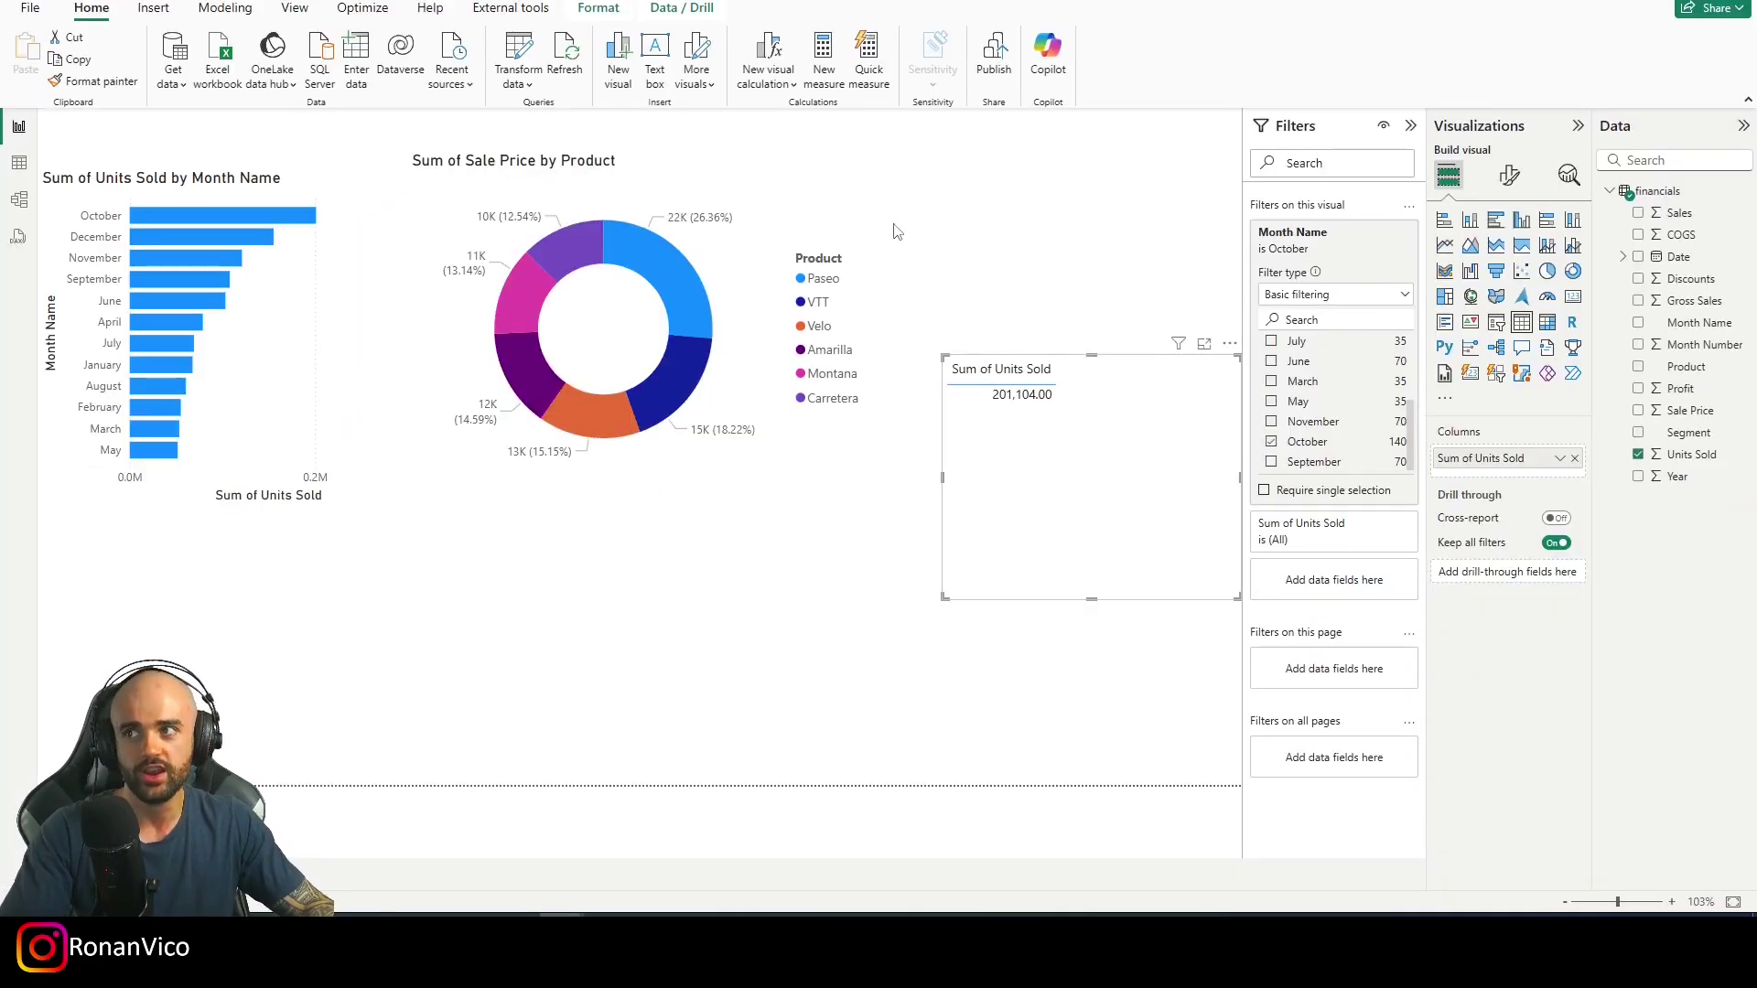
Step: Open the Performance analyzer and start recording the report's visuals
left_click(294, 7)
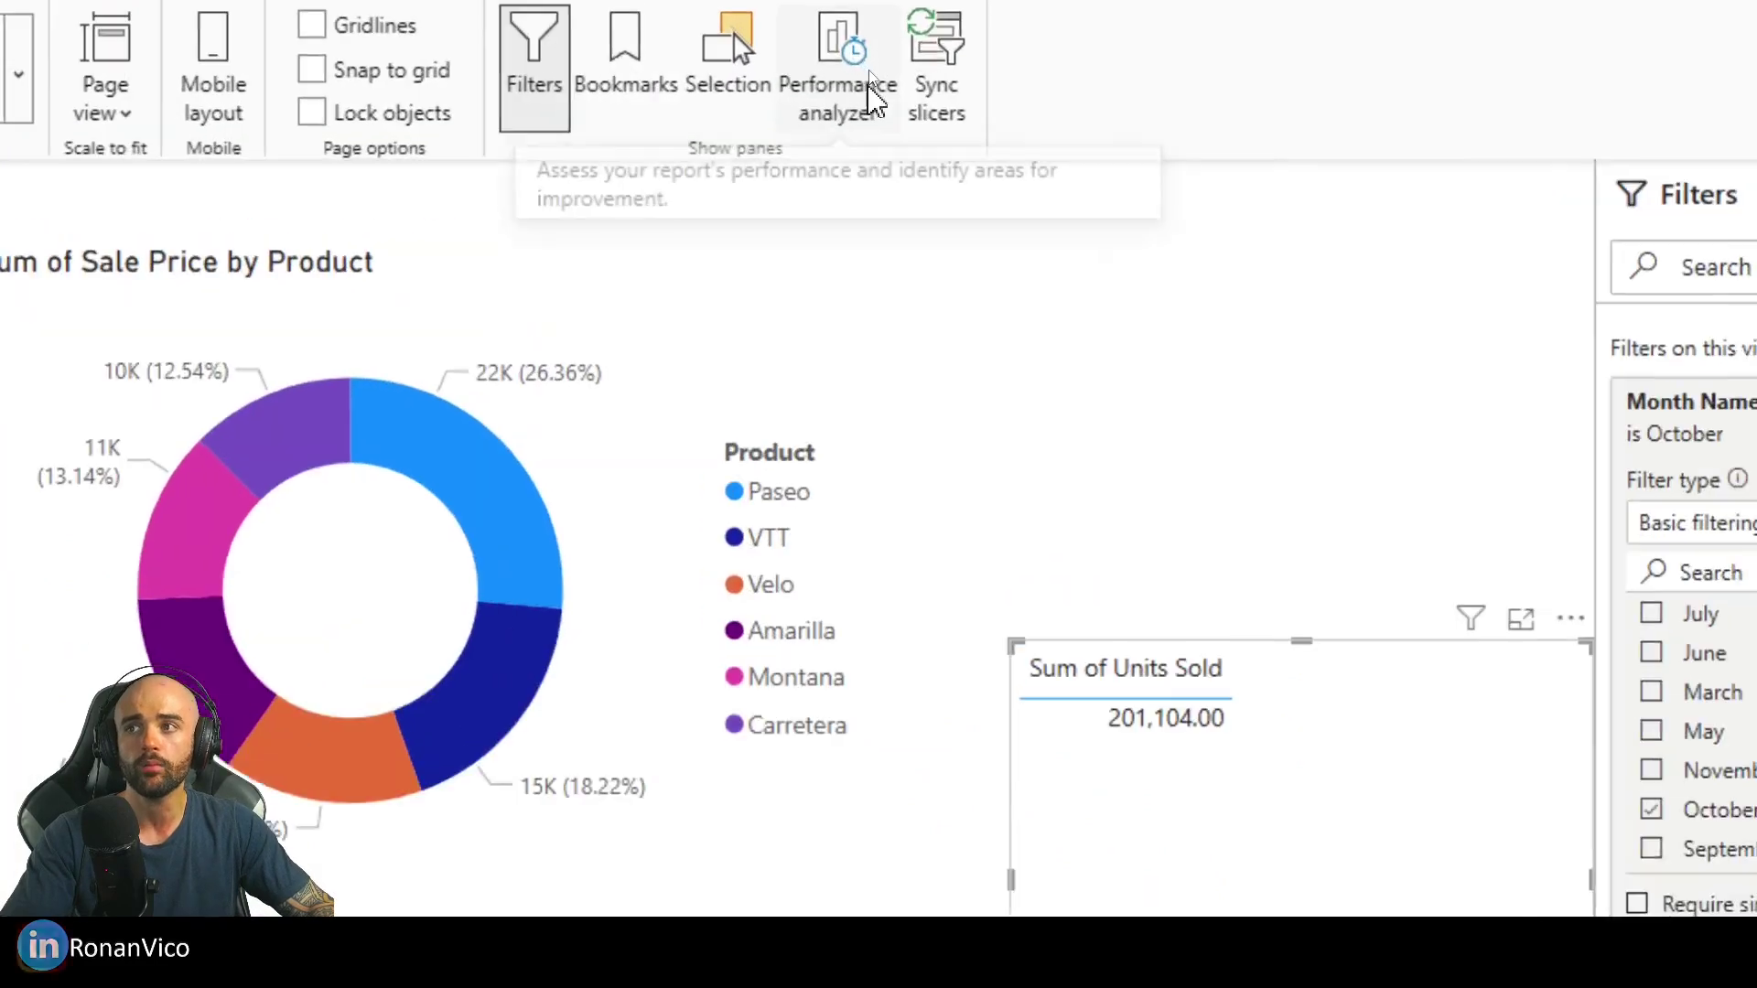
left_click(868, 77)
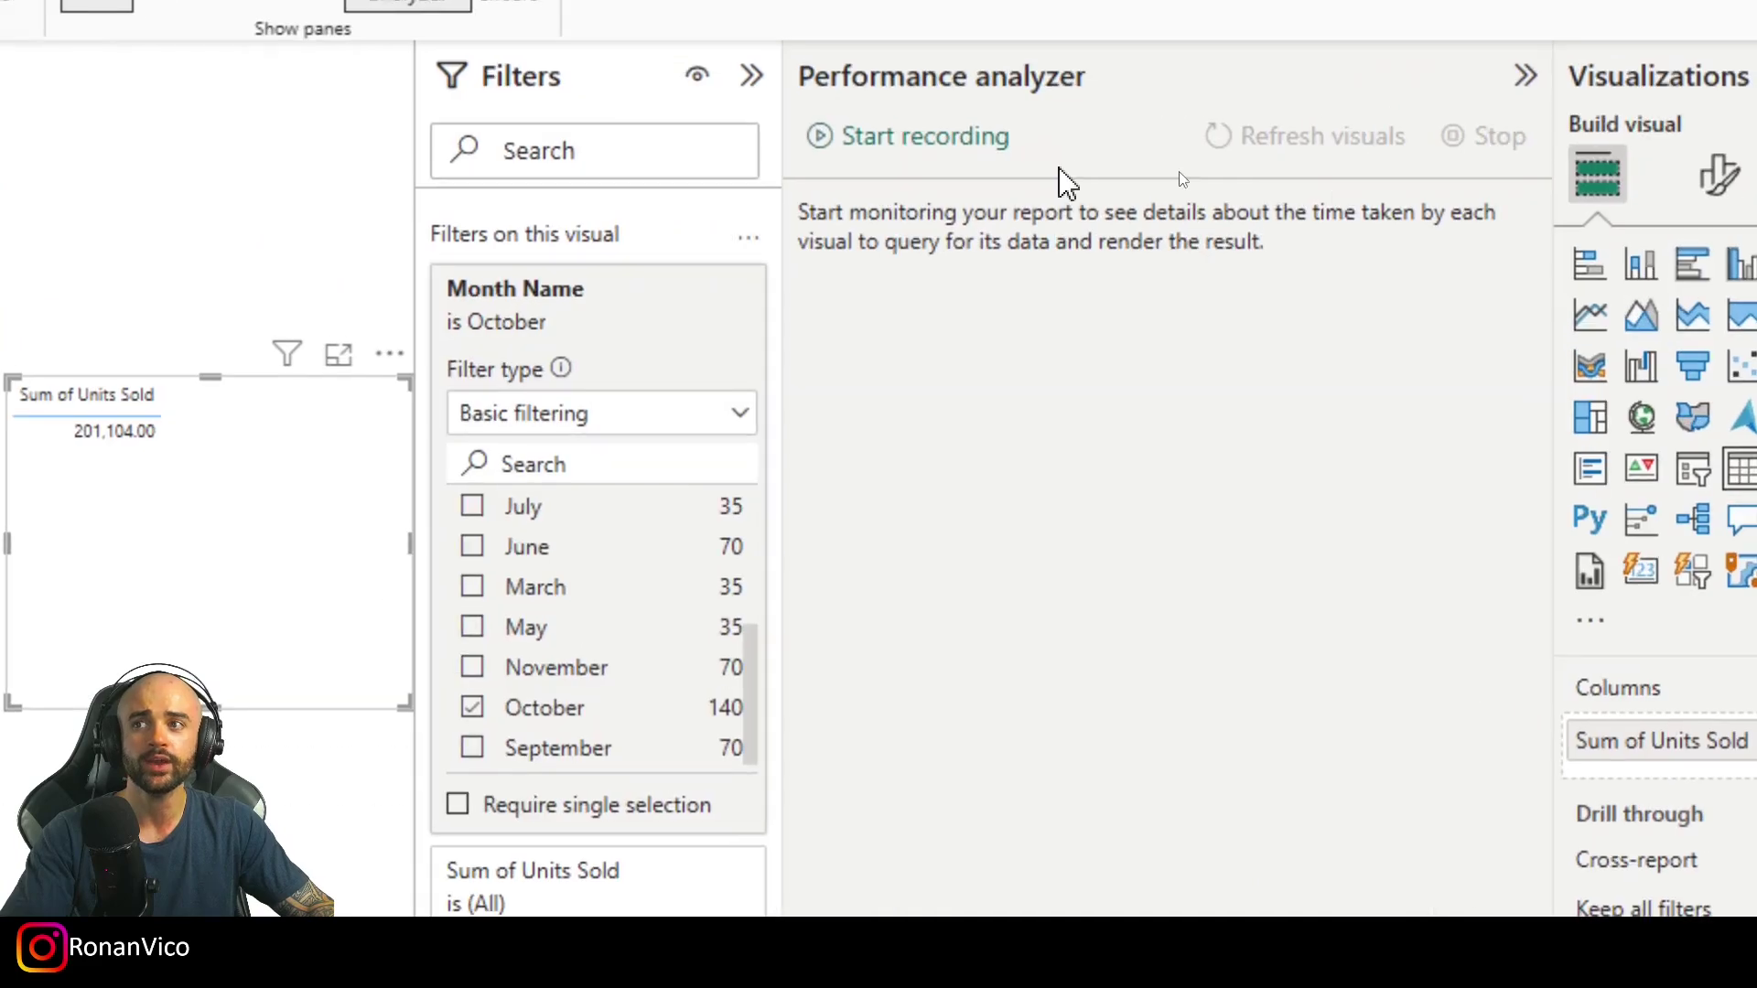
left_click(925, 137)
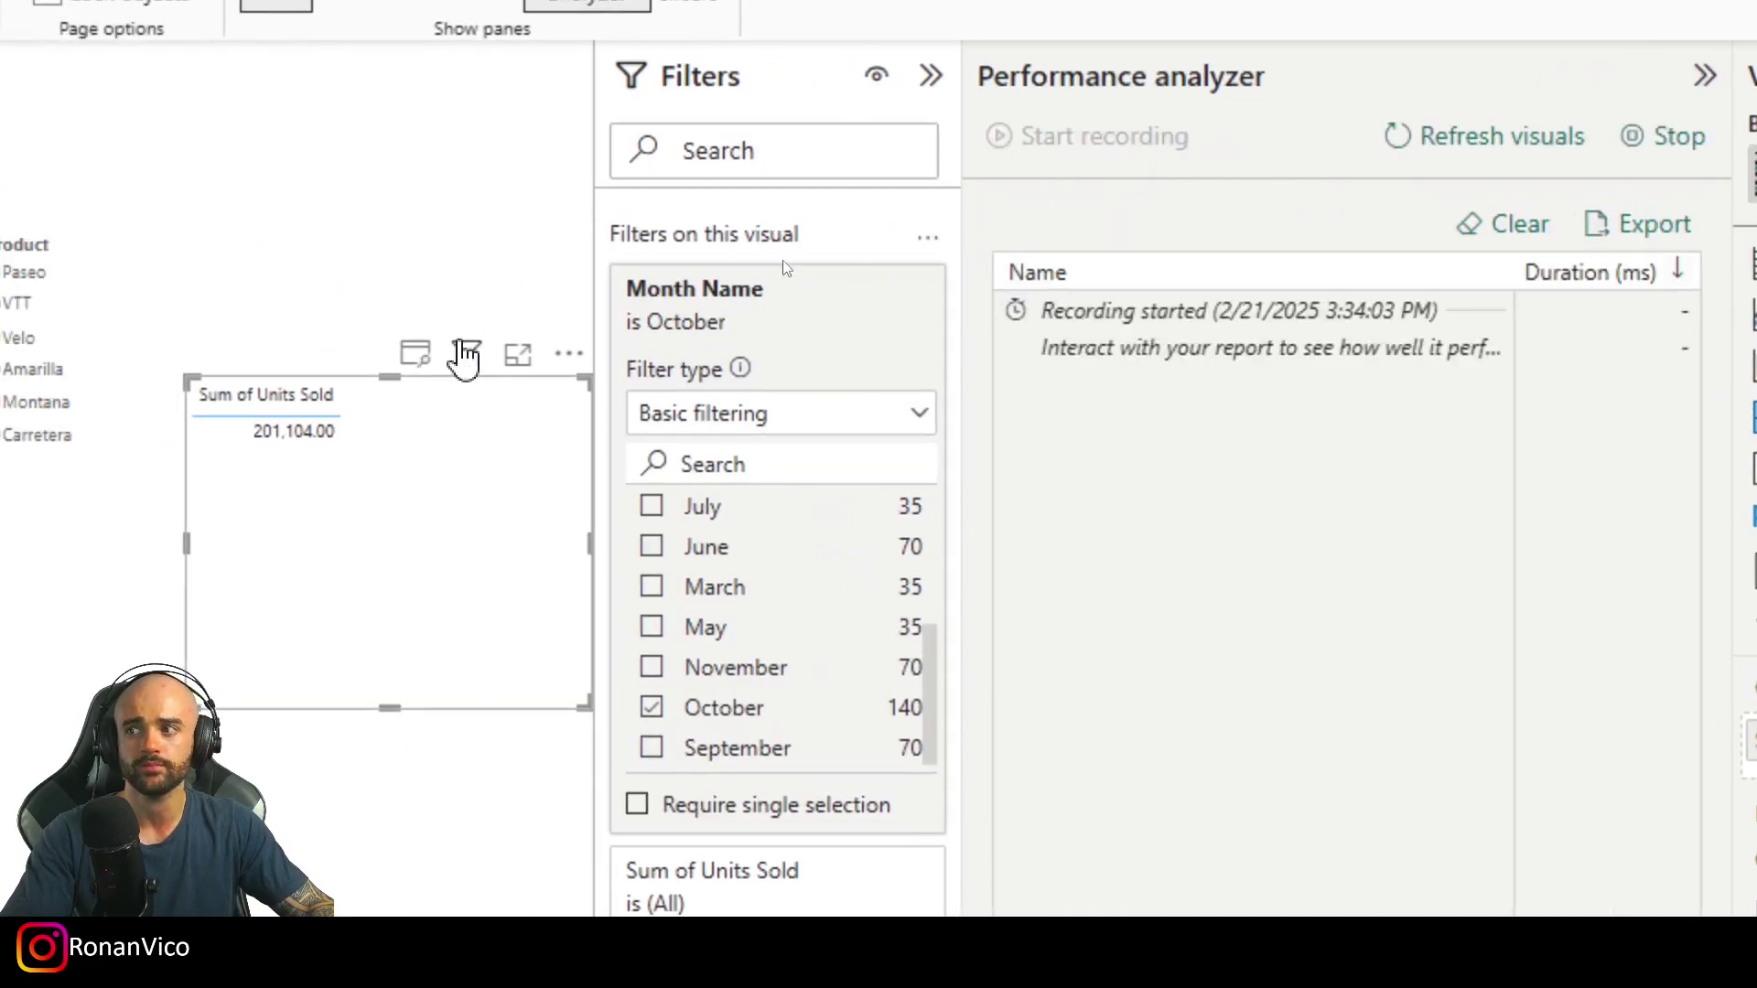
left_click(446, 499)
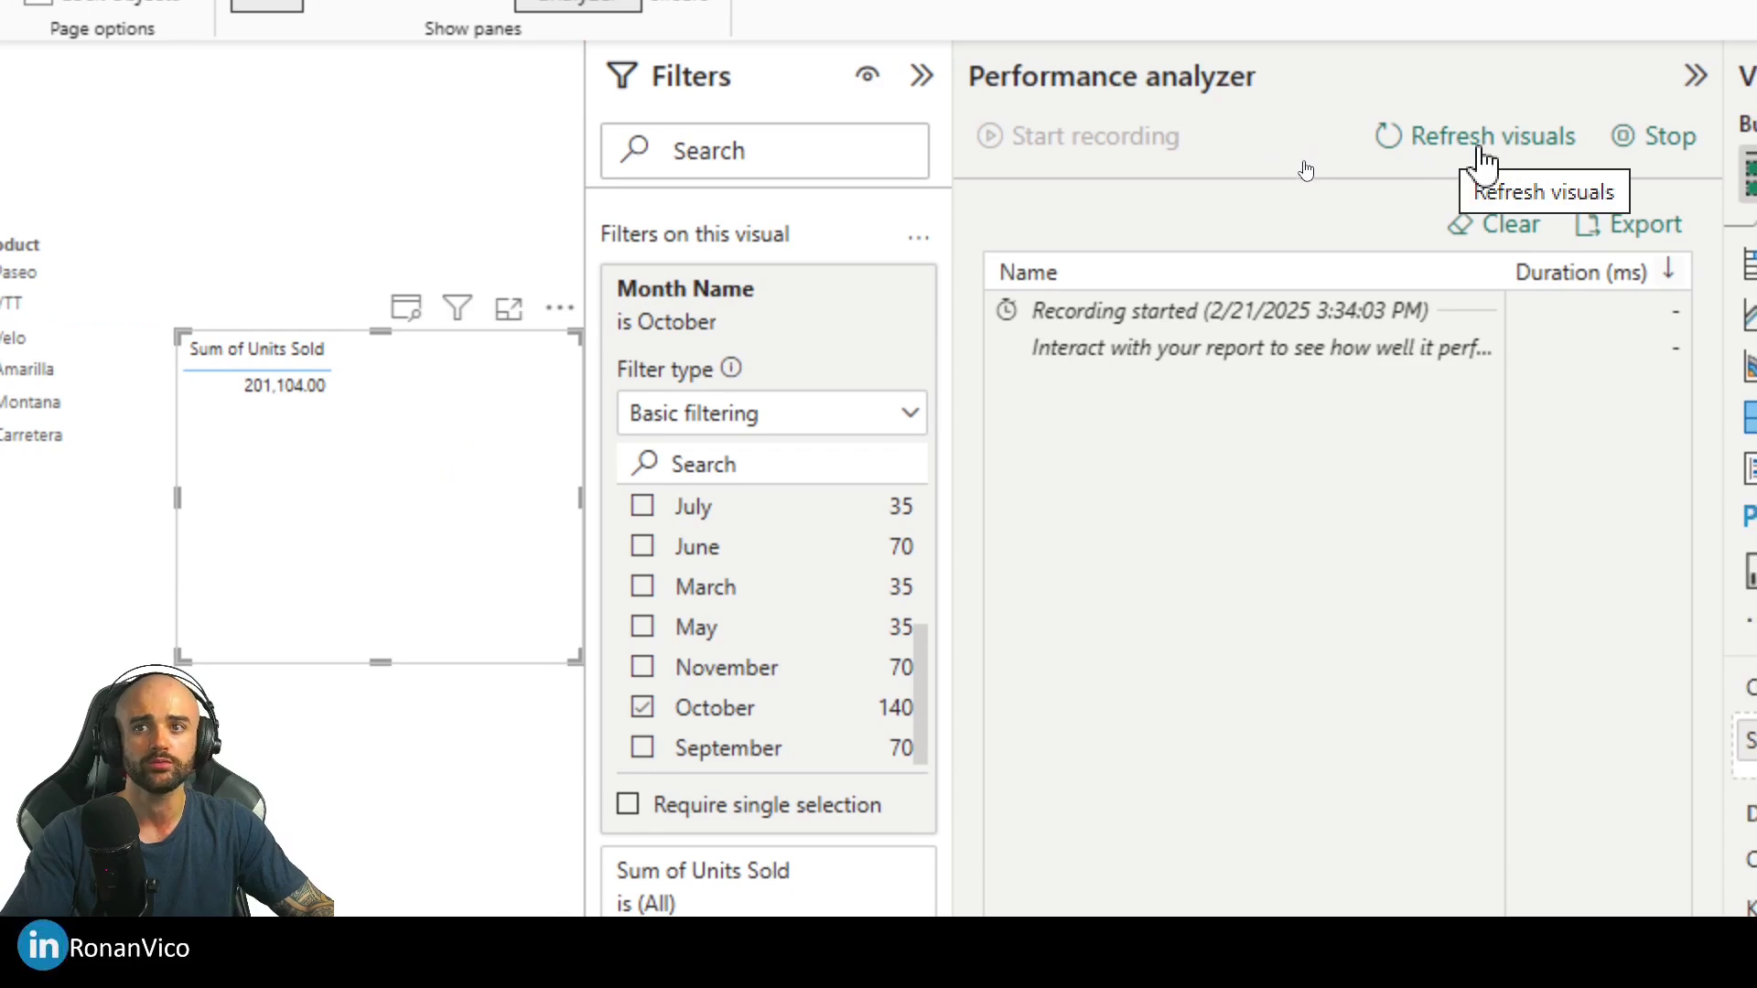
Step: Refresh the recorded visuals, show the Selection pane, and open the table visual's query in DAX Query View
left_click(1490, 152)
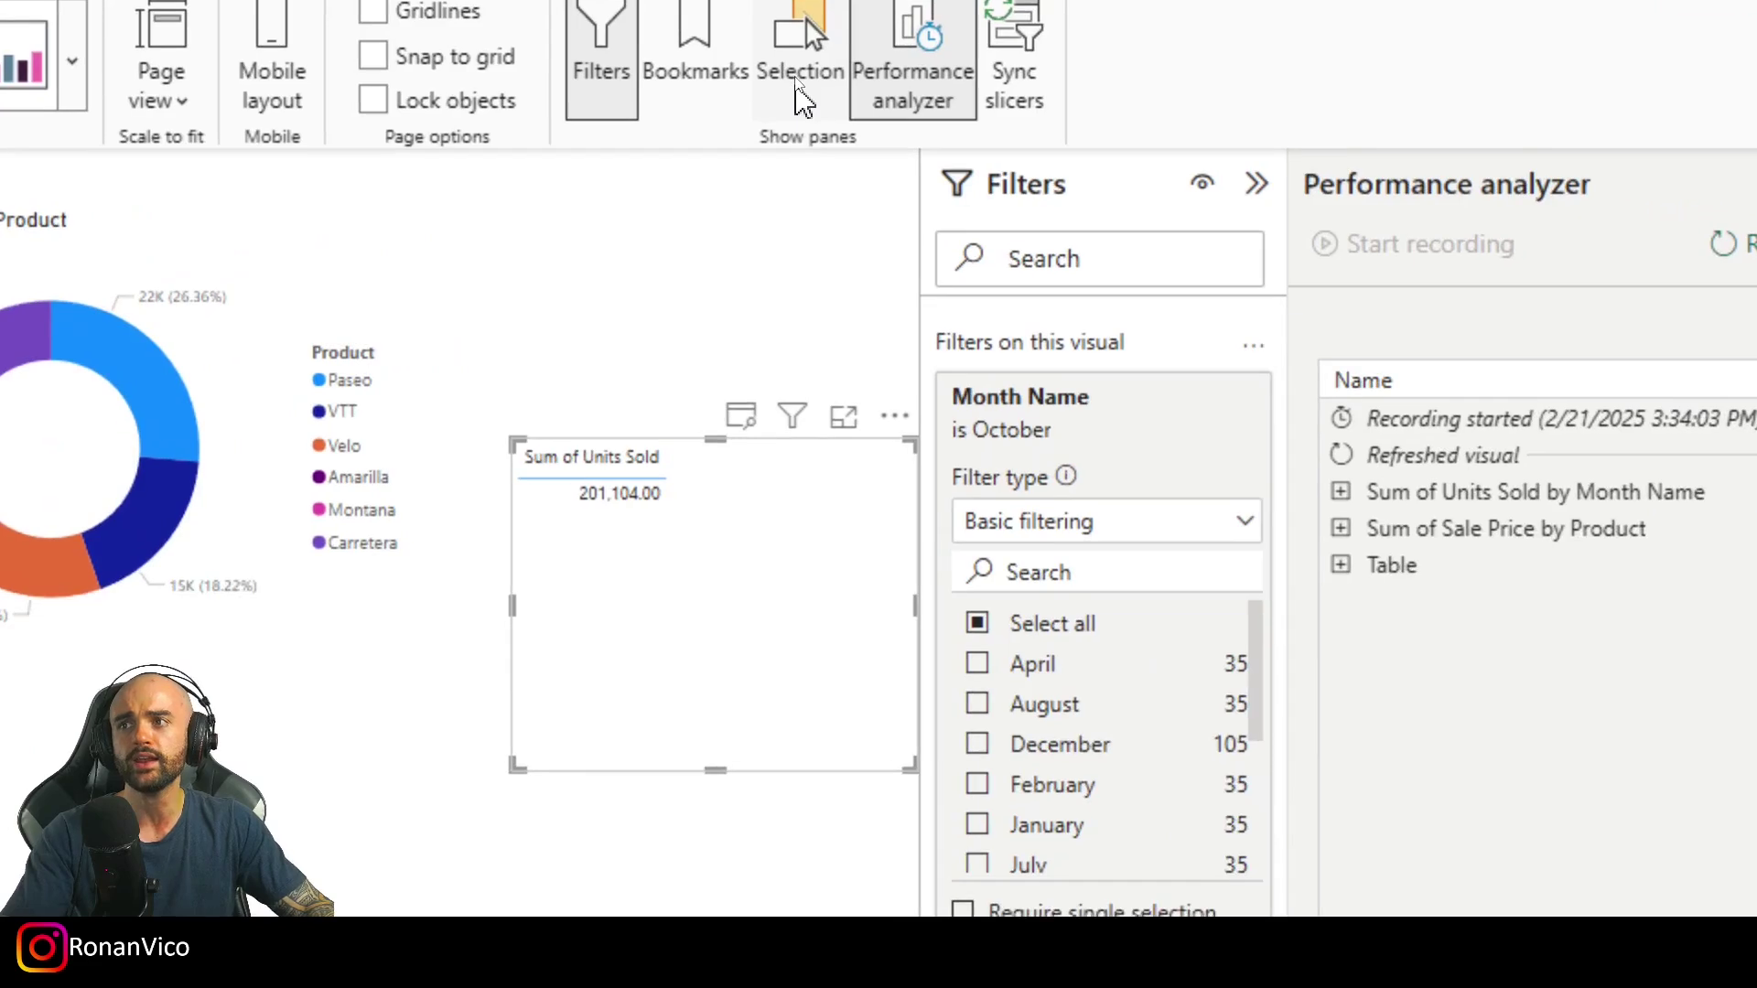
left_click(799, 92)
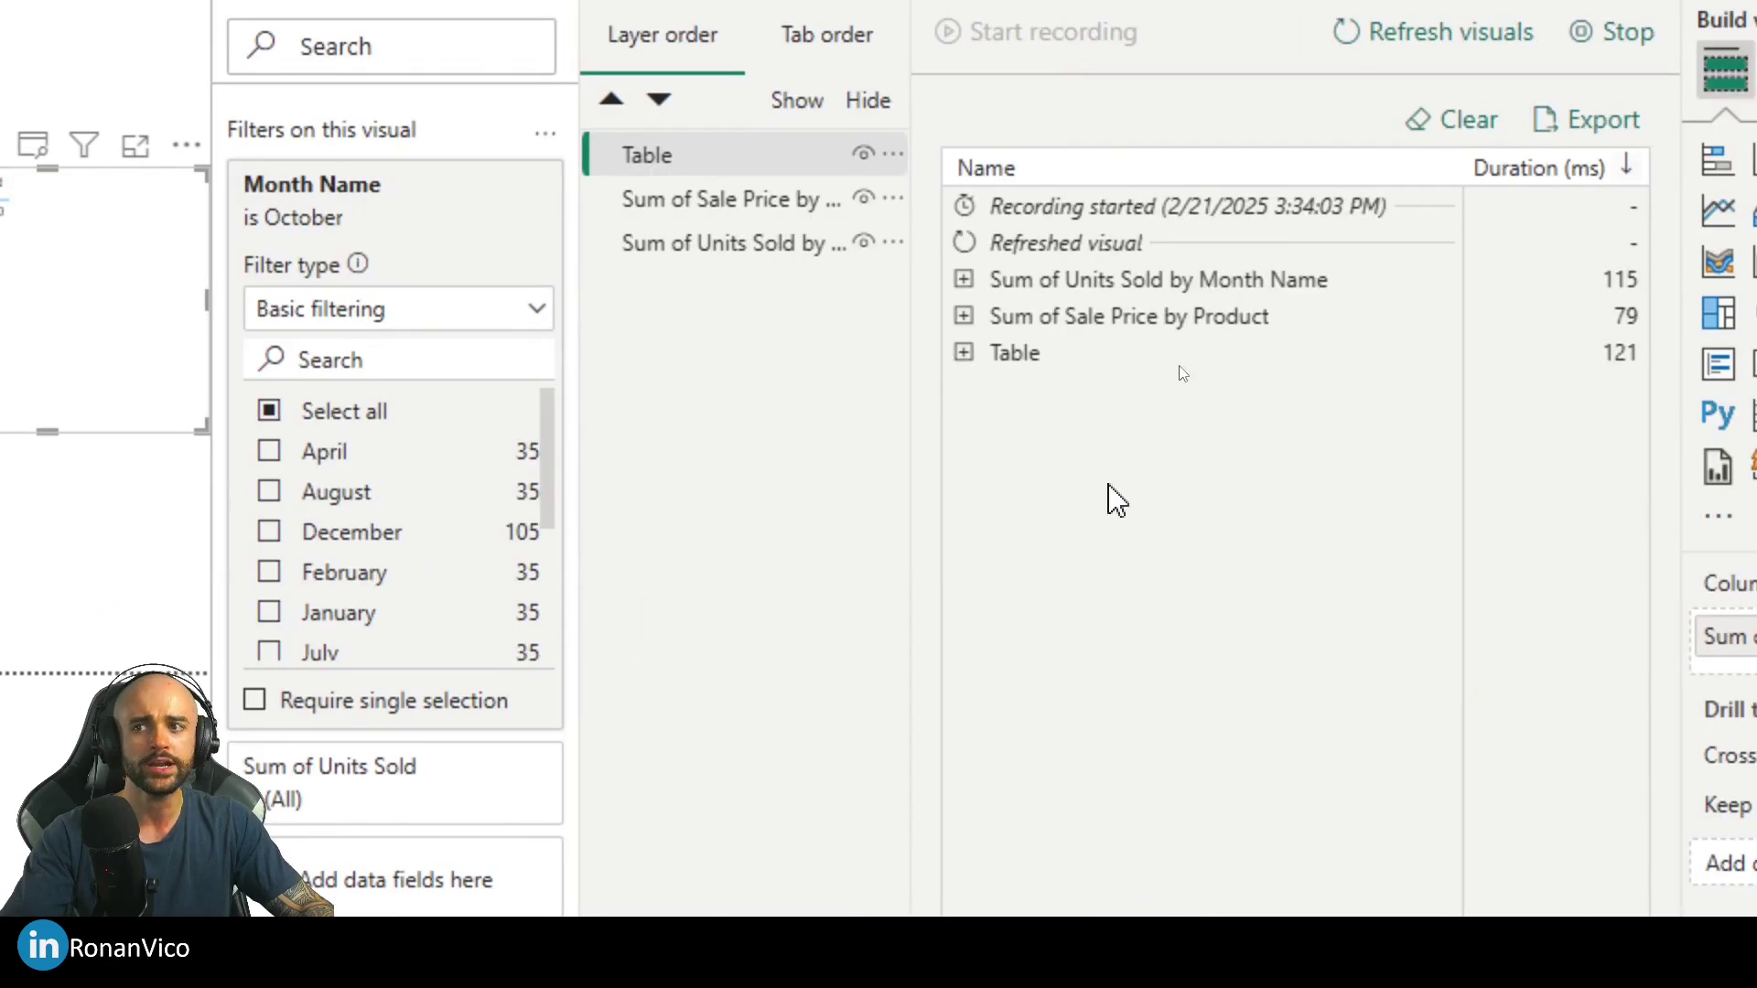
left_click(963, 354)
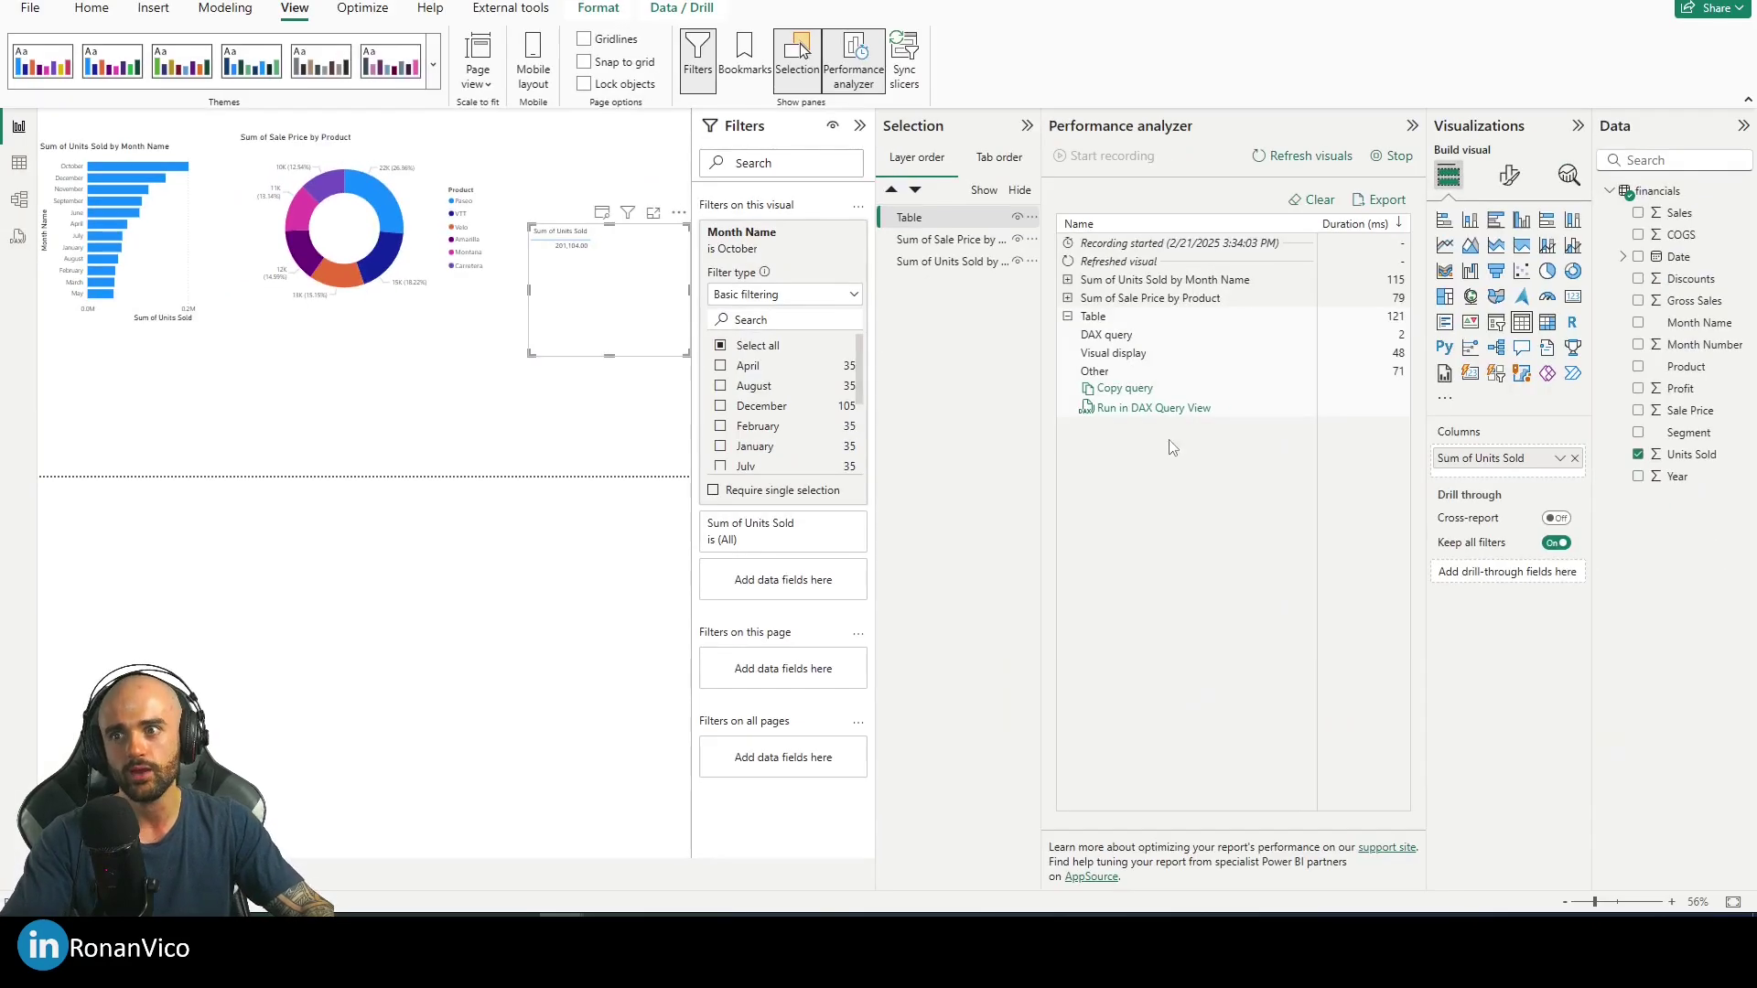
left_click(1117, 412)
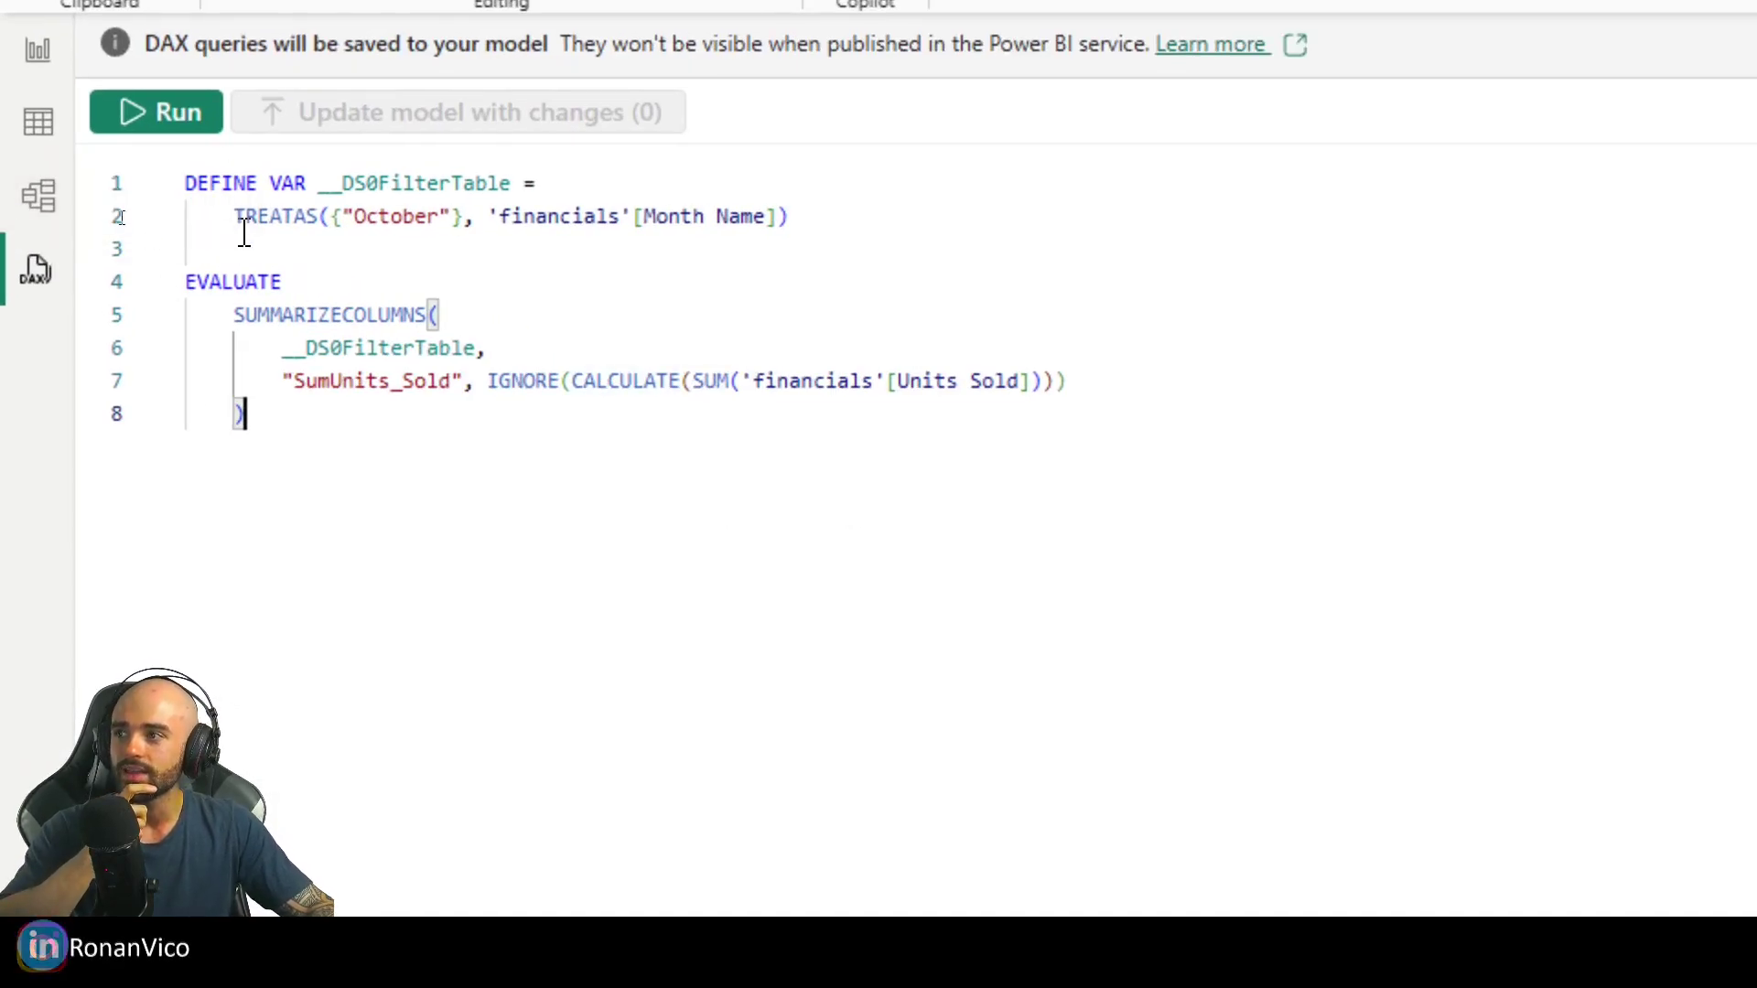
Step: Examine the DAX query's Month Name filter definition and its SumUnits_Sold calculation
left_click_drag(231, 222, 786, 231)
left_click(486, 218)
left_click(345, 227)
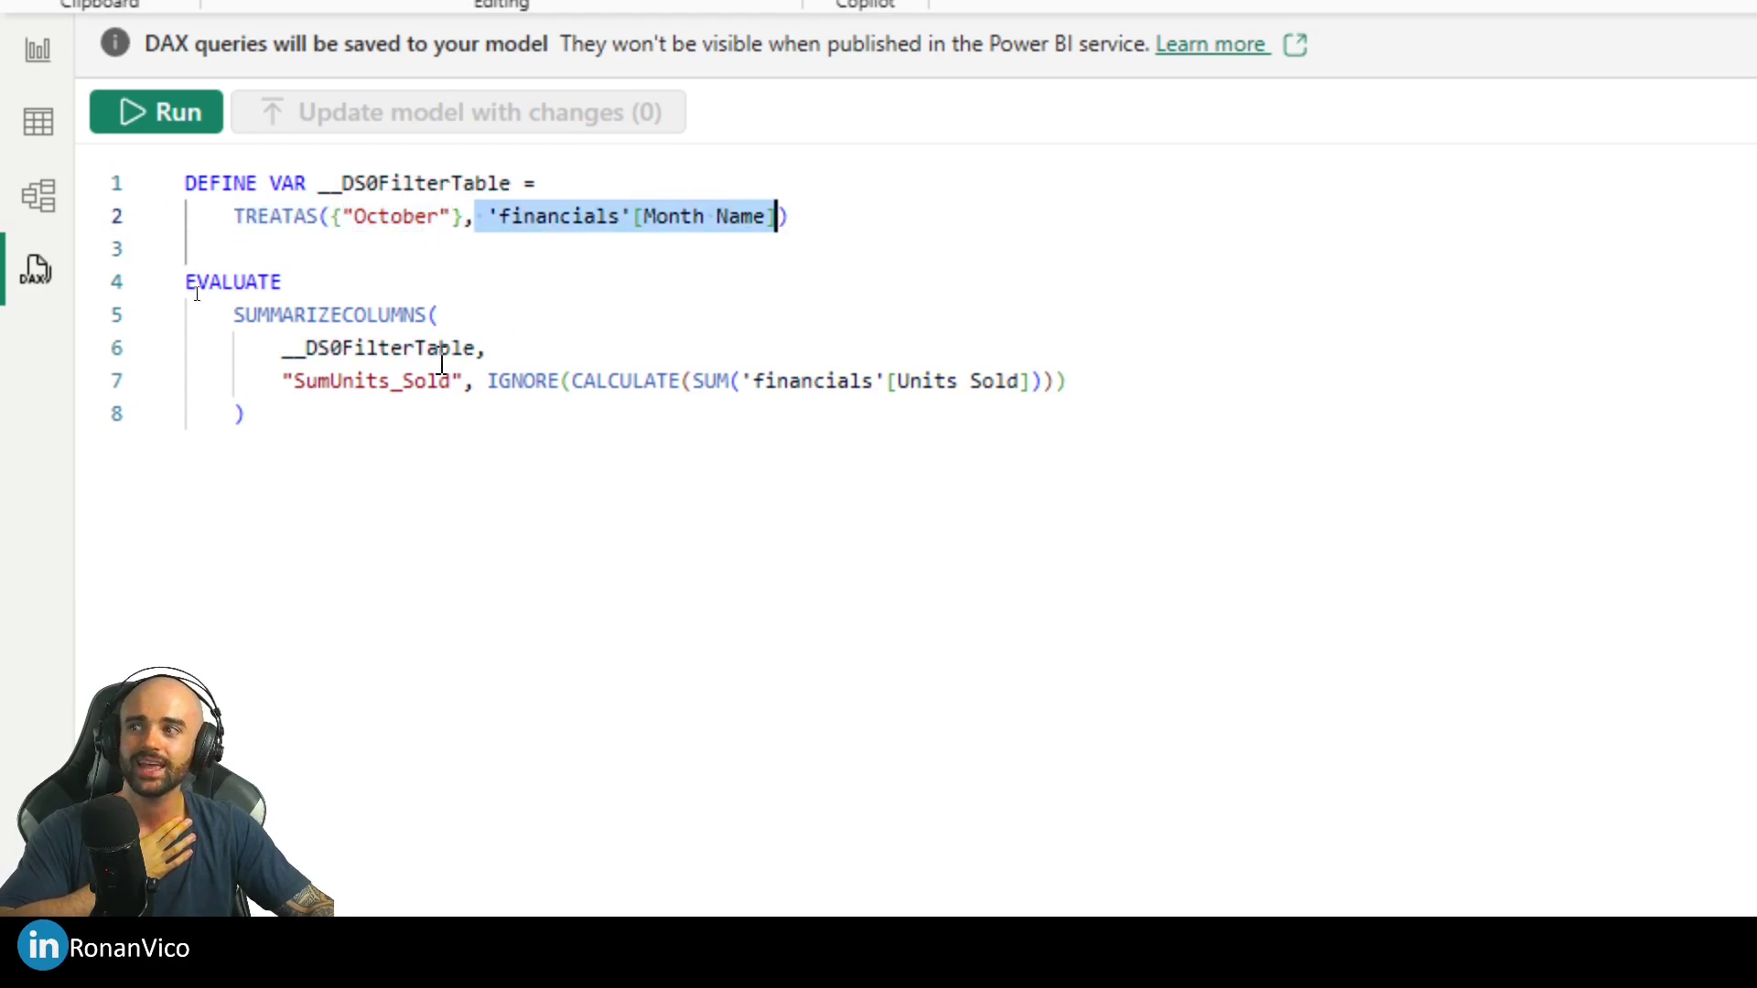
left_click_drag(279, 391, 373, 392)
left_click(385, 413)
left_click_drag(571, 383, 1055, 382)
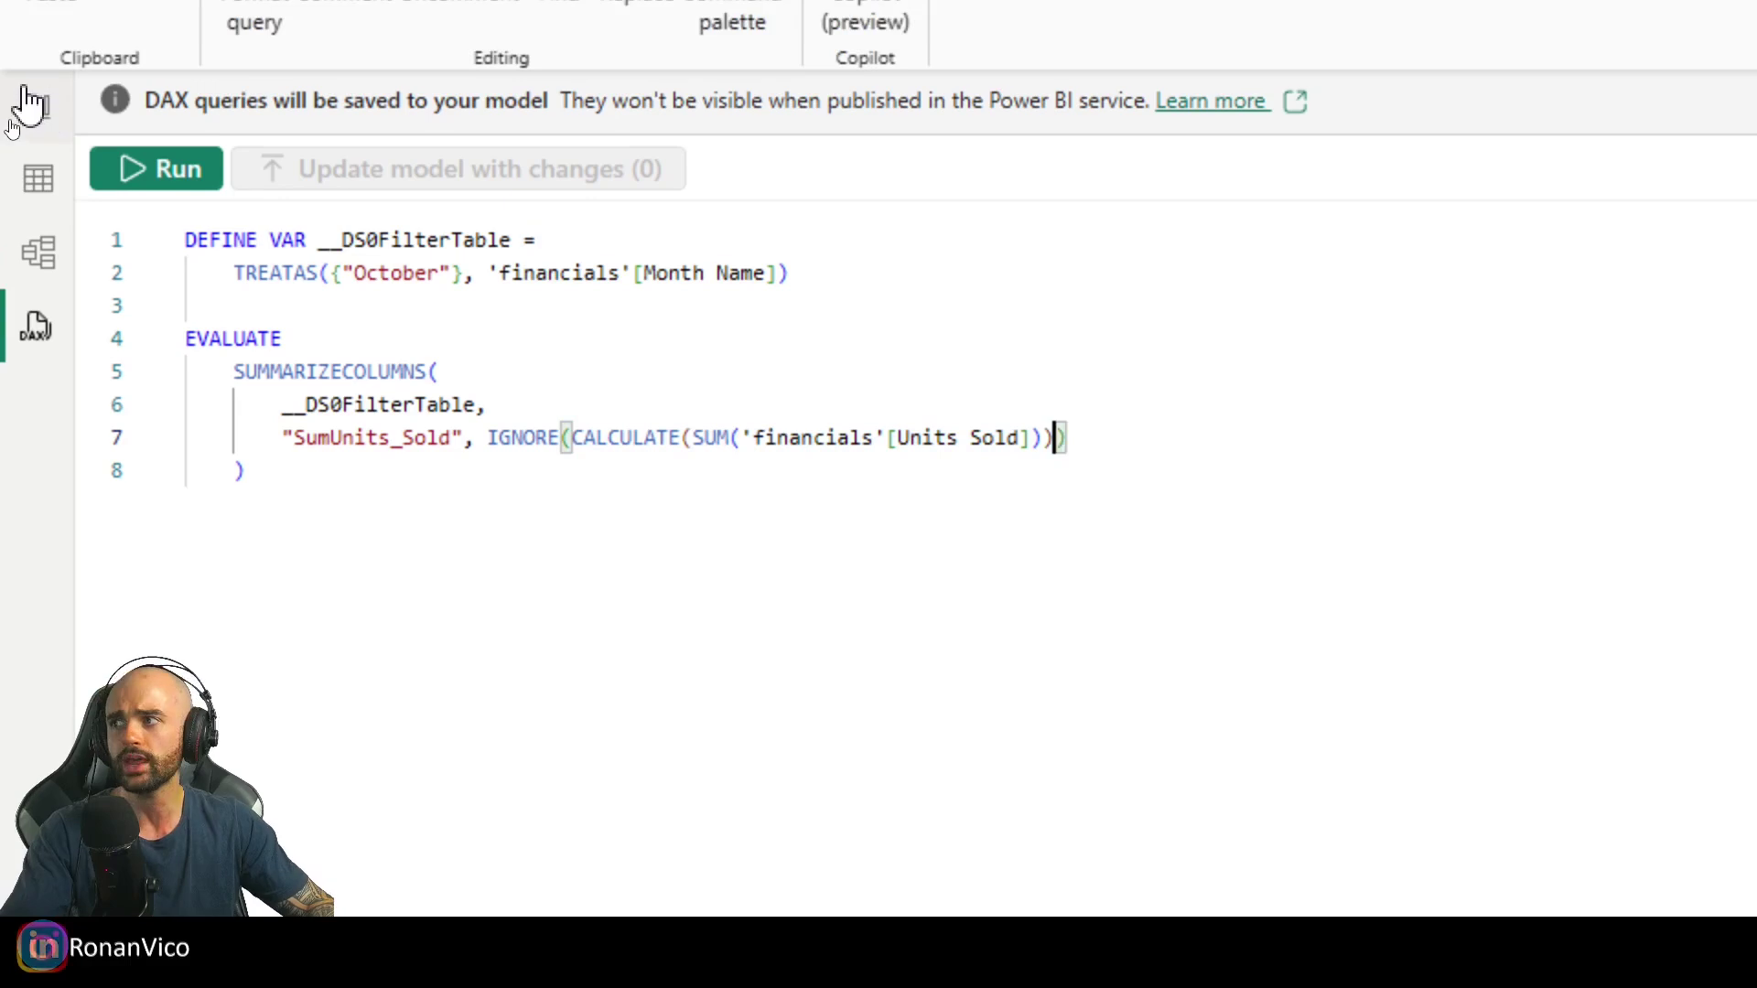
Step: Return to the report and move the table visual slightly lower on the page
left_click(38, 49)
left_click_drag(1248, 288, 1308, 654)
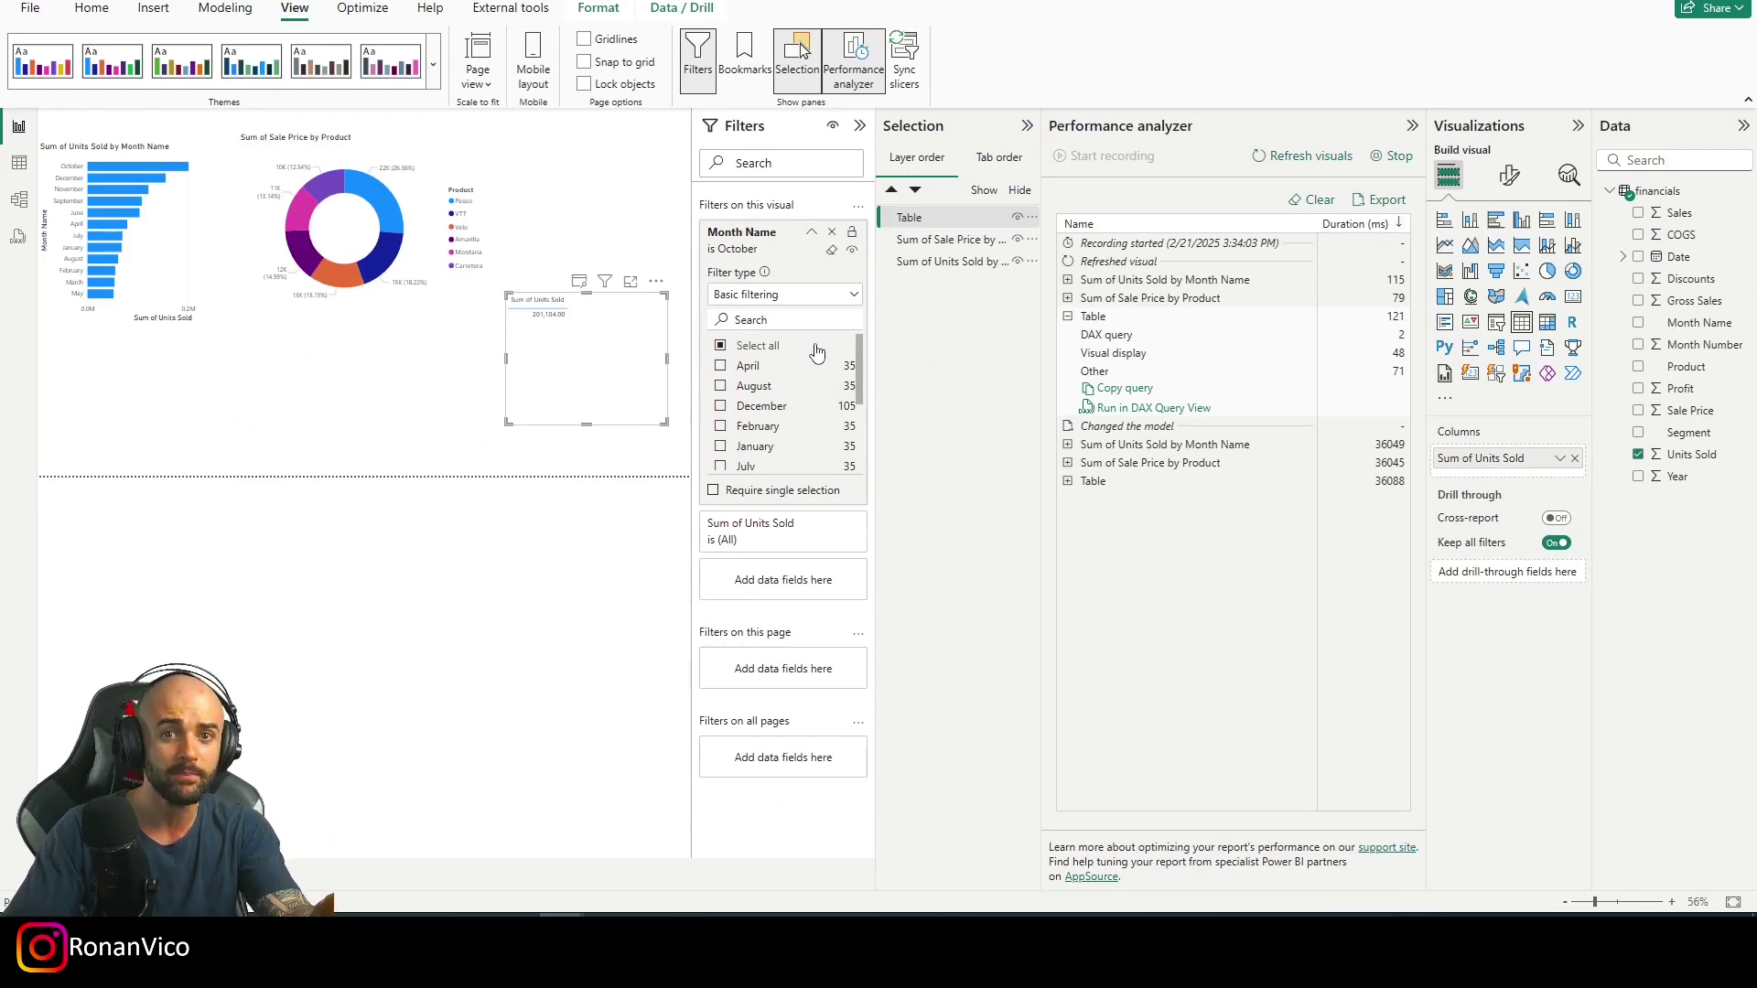
Step: Look through the model, table and DAX query views
left_click(20, 199)
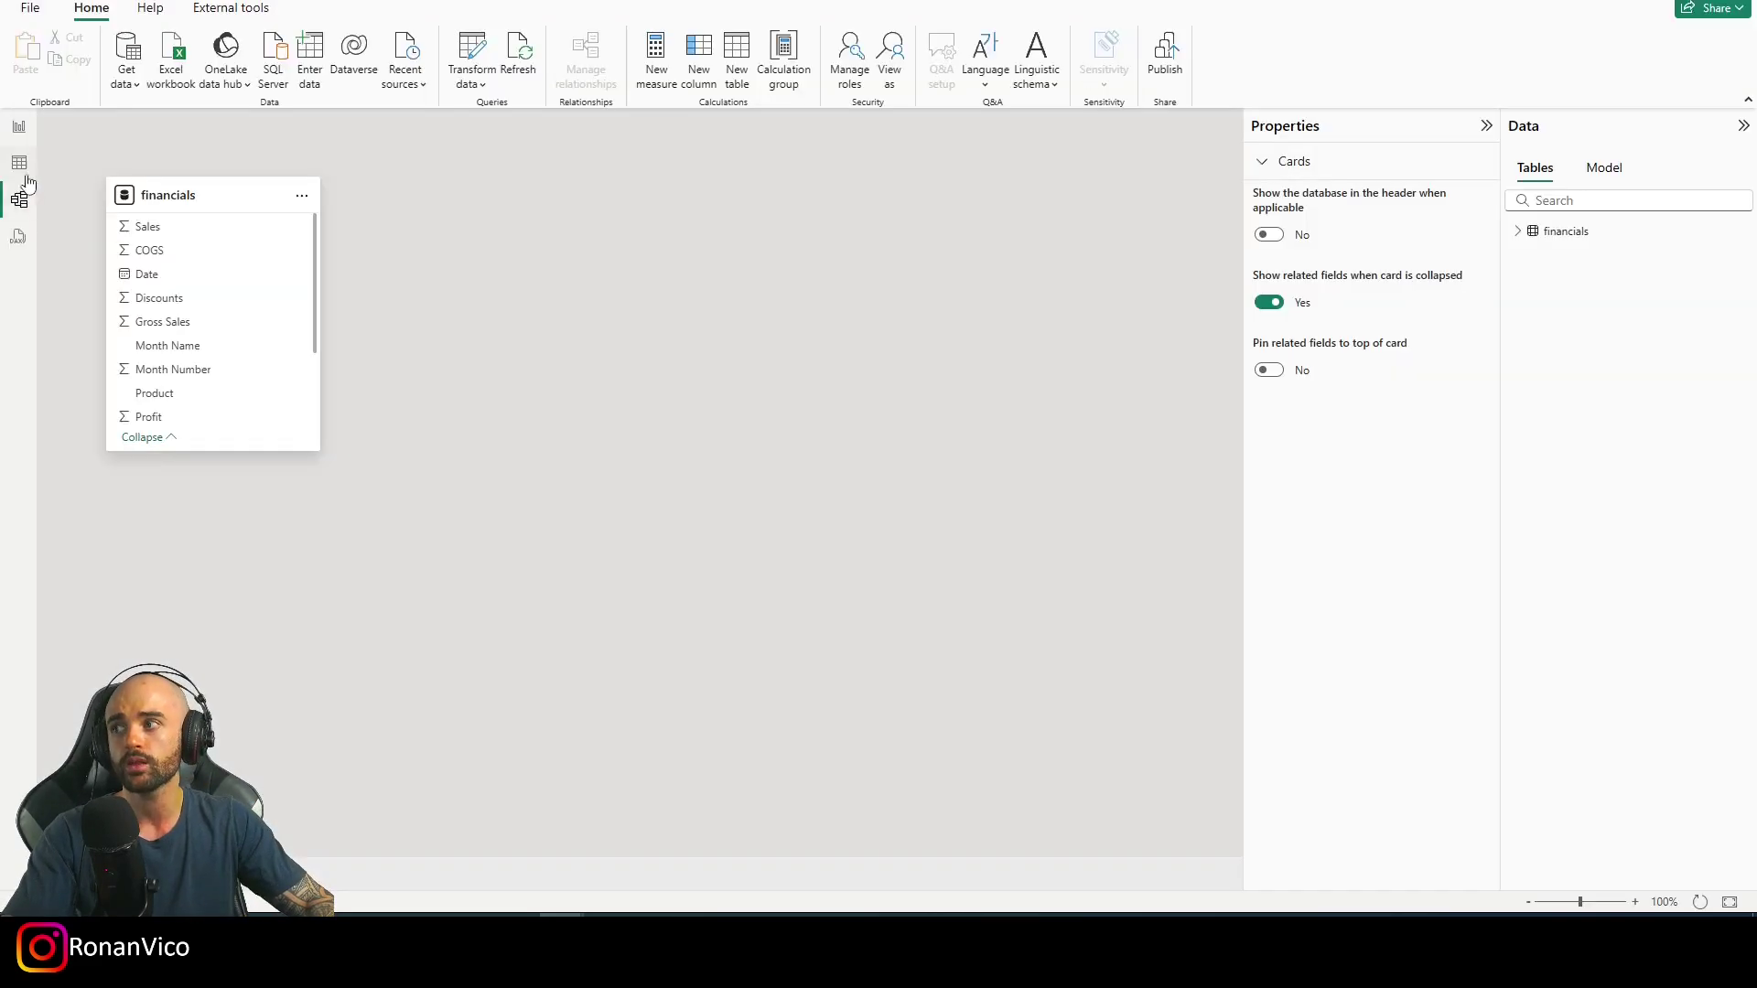
left_click(19, 163)
left_click(18, 236)
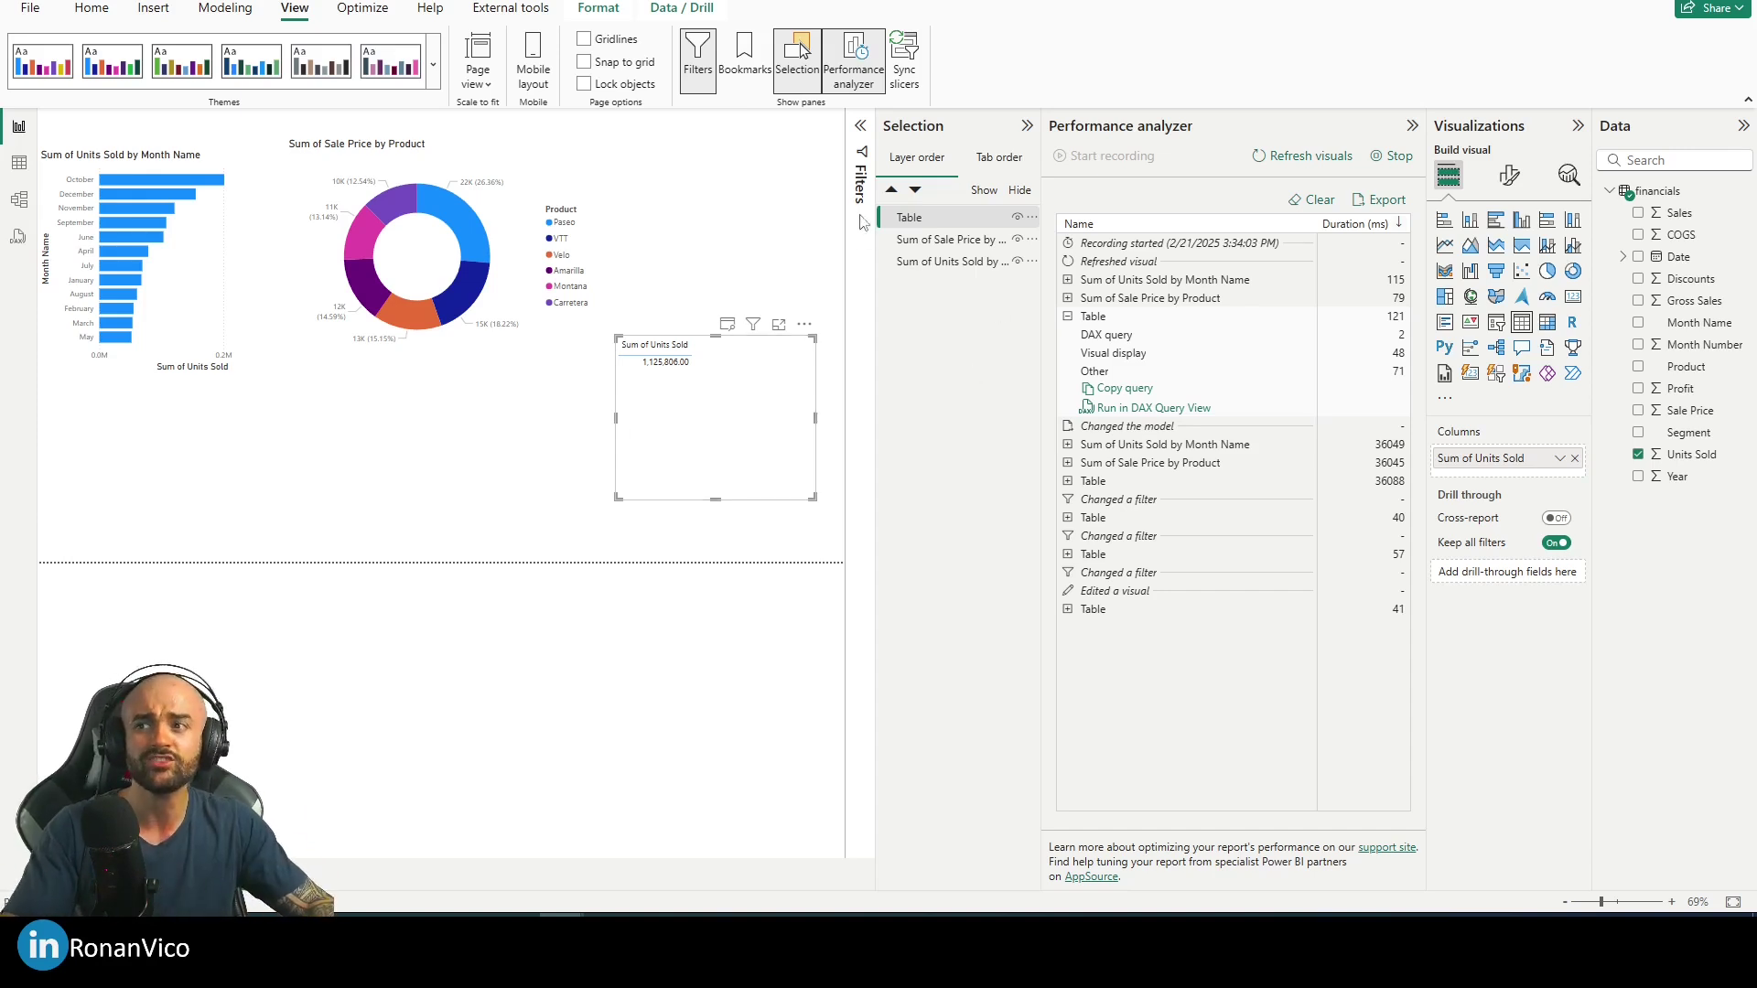
Step: Add Month Number as a filter on the table visual with the advanced condition is 10
left_click(856, 146)
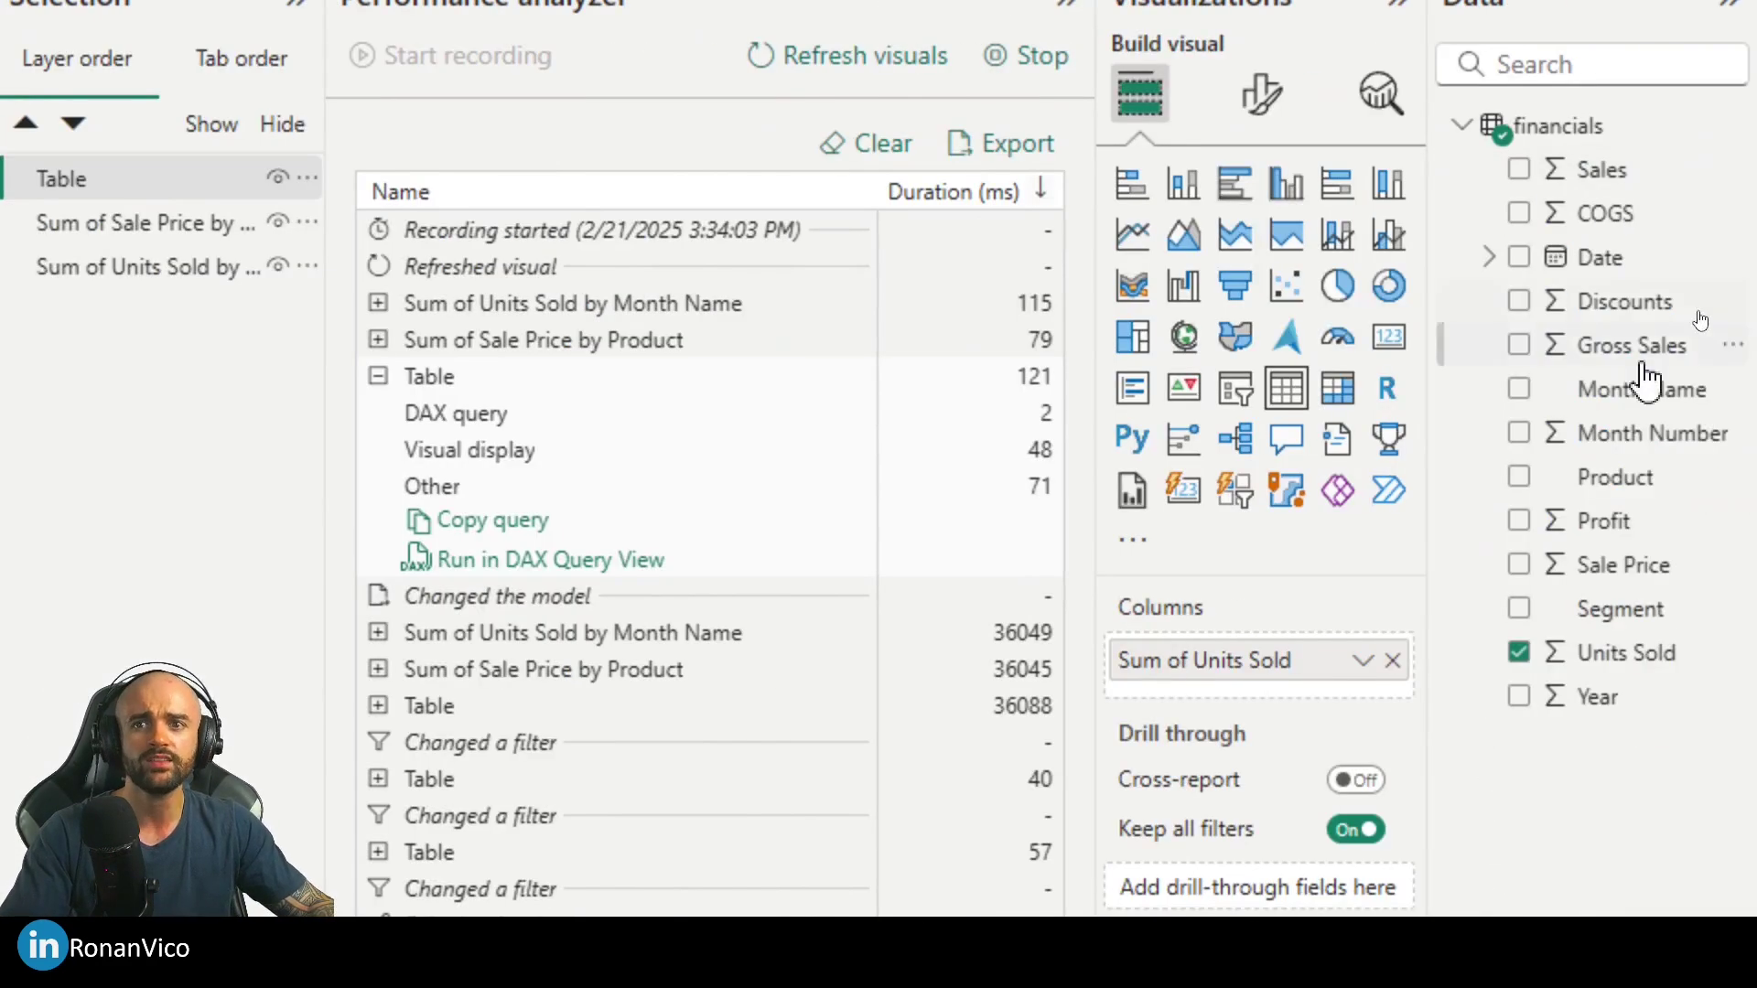
left_click_drag(1638, 439, 0, 239)
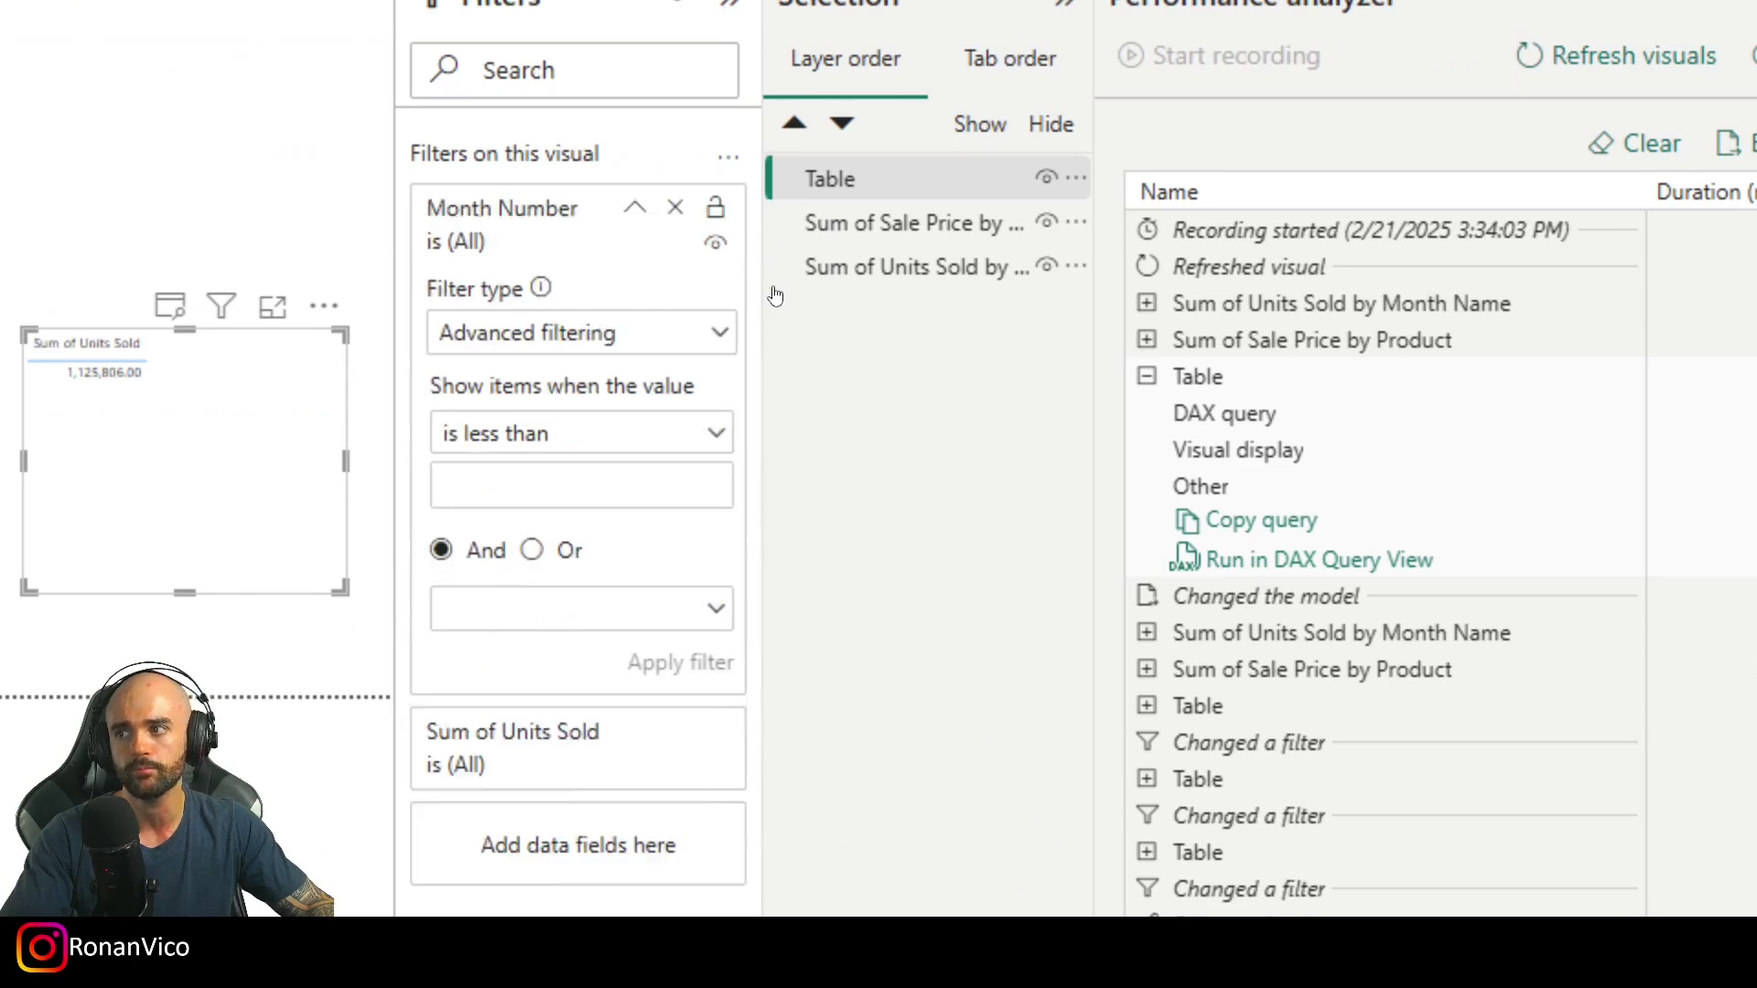
left_click(534, 433)
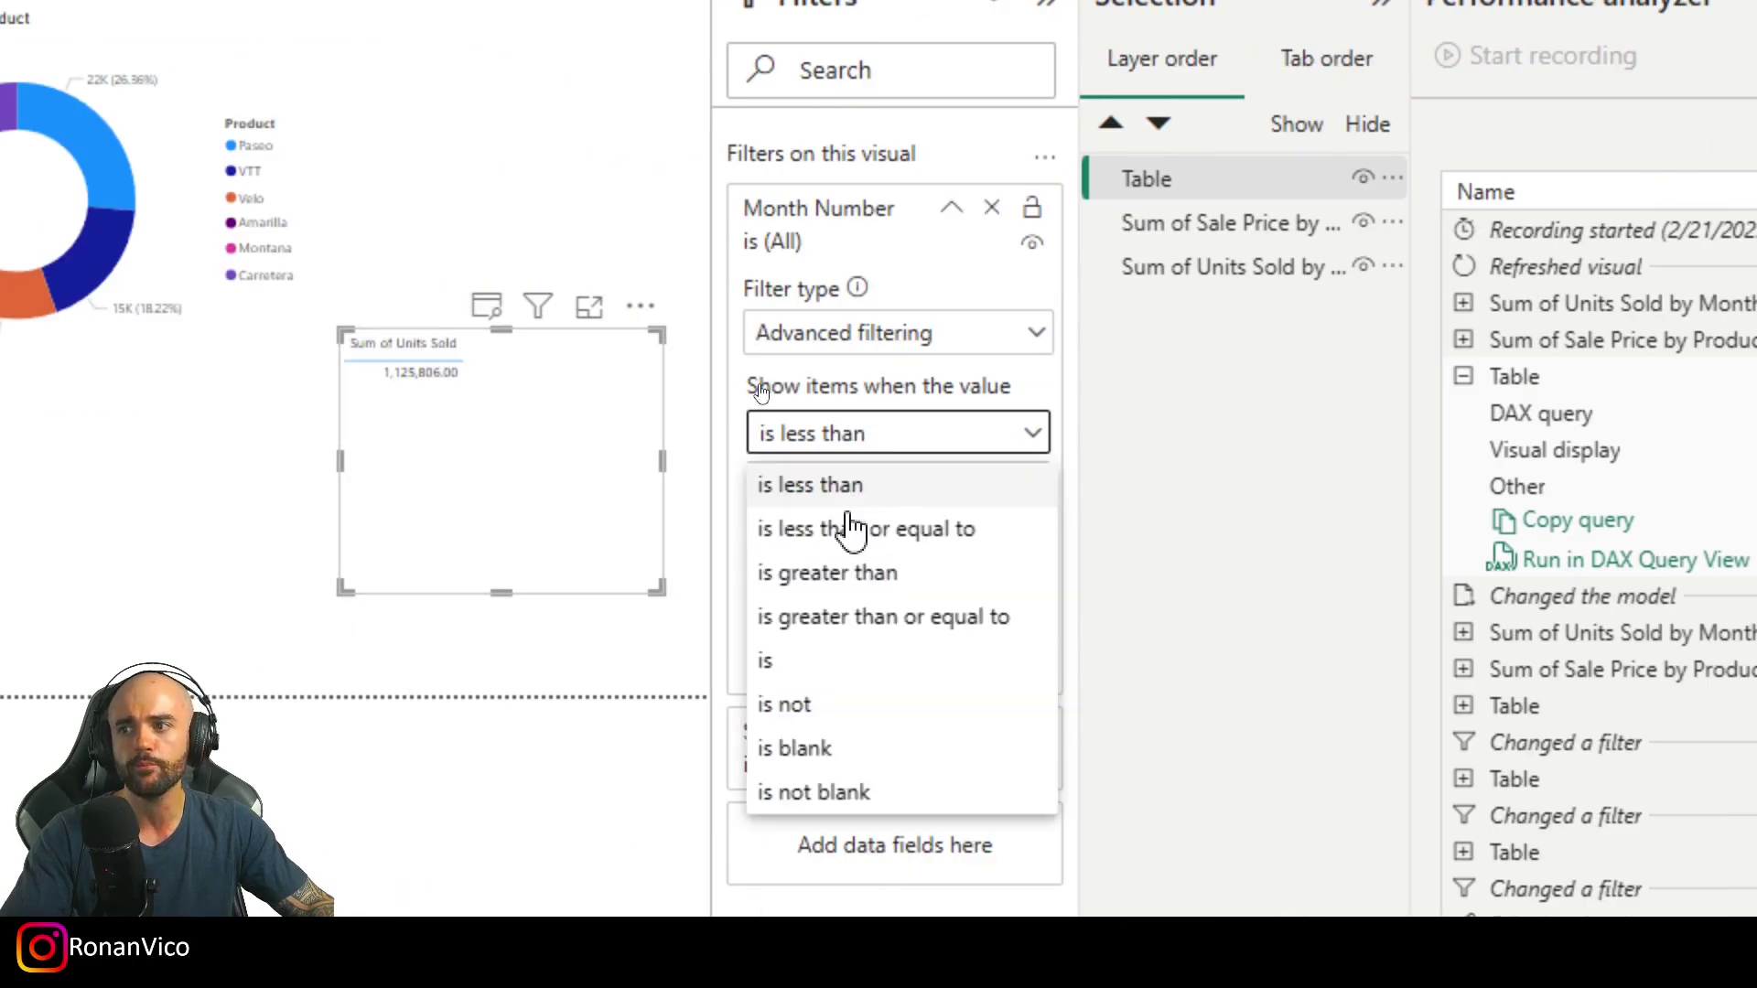
left_click(835, 664)
left_click(881, 485)
type("10")
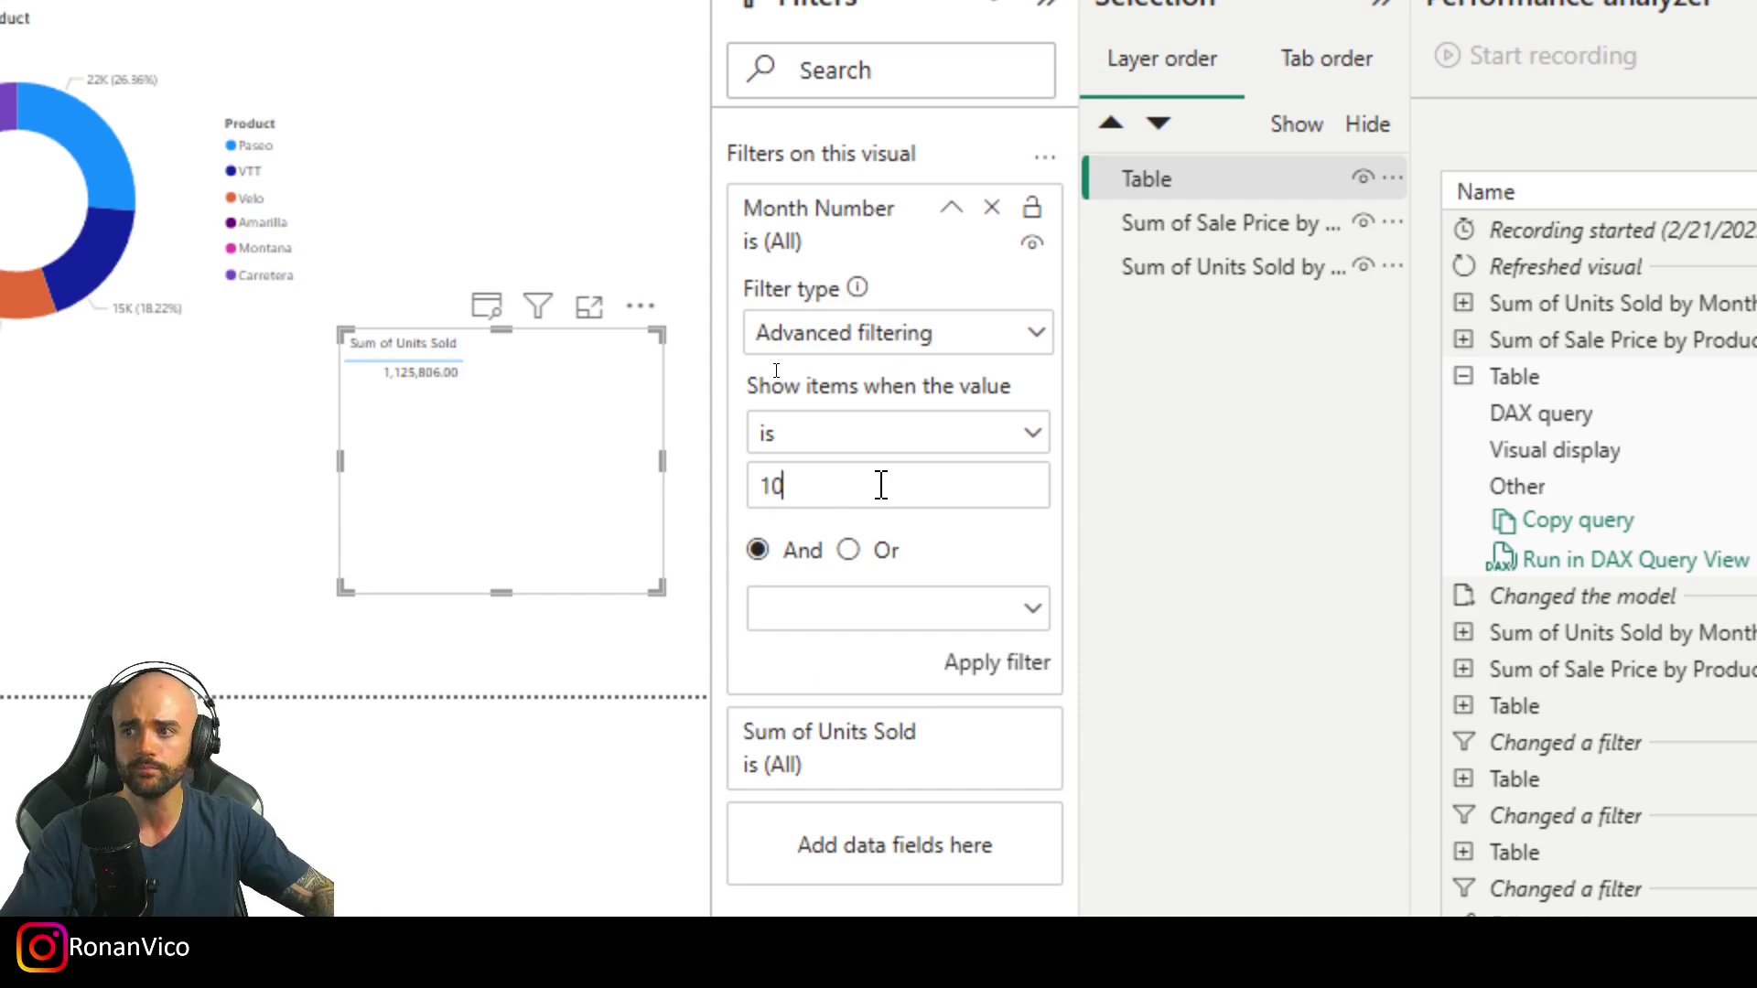
key("Return")
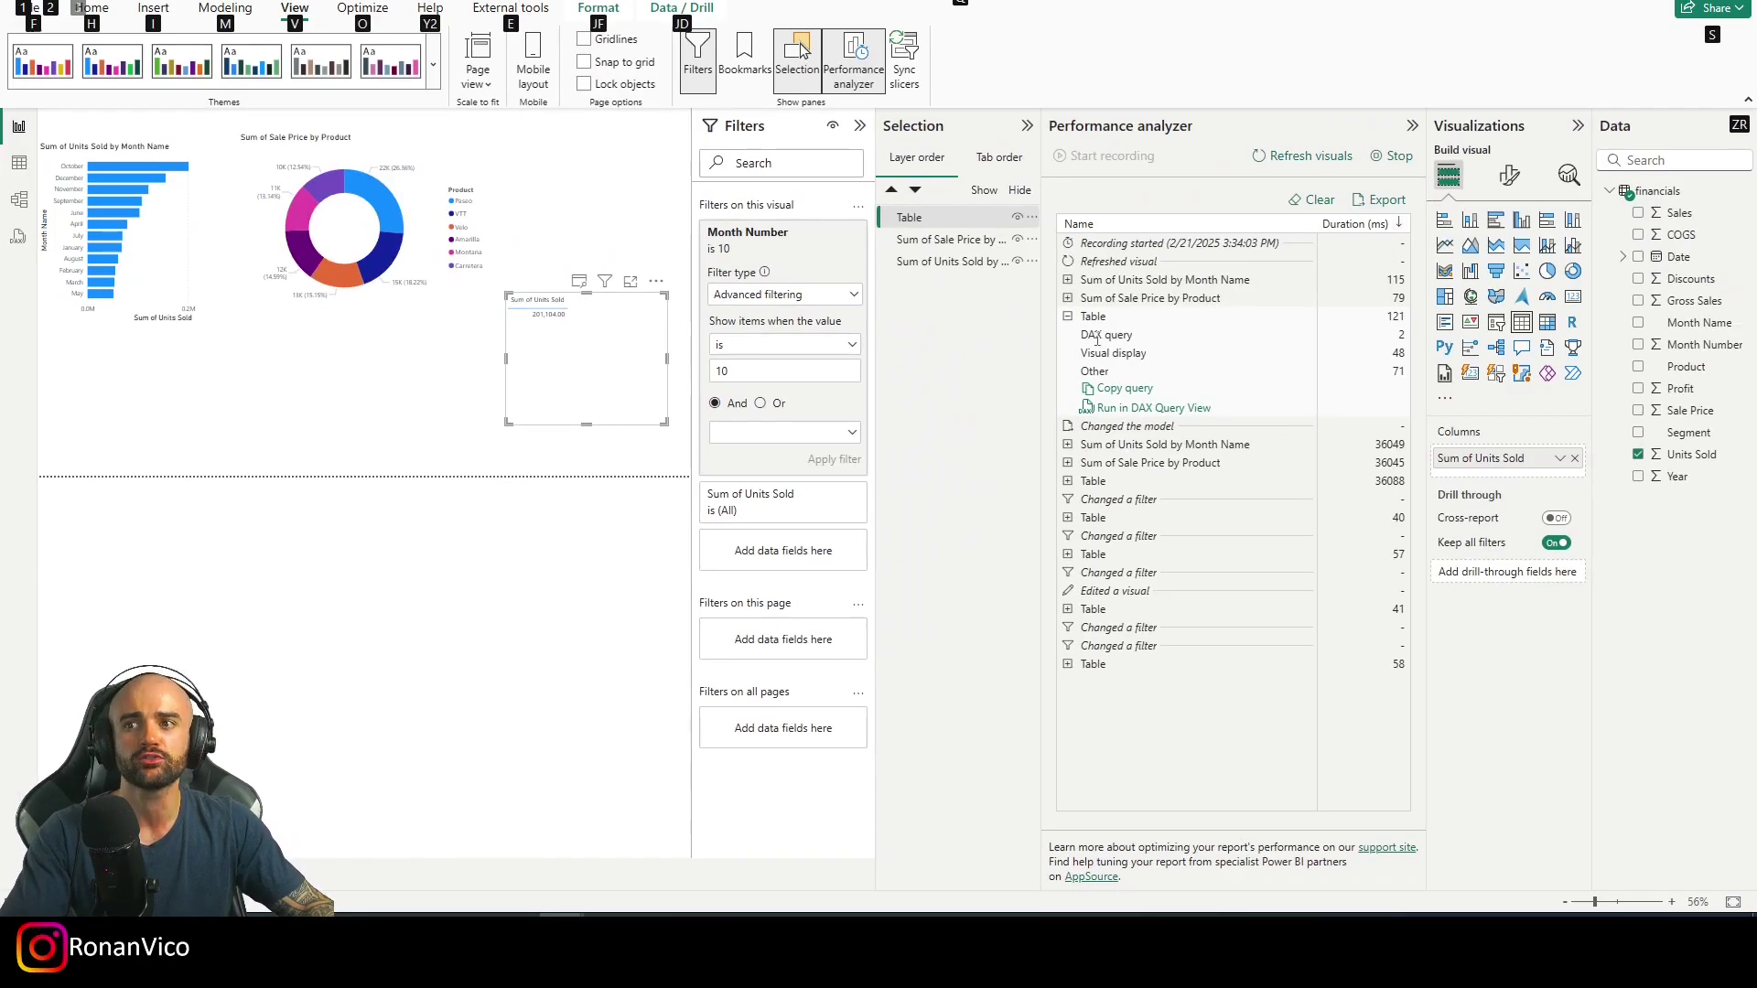
Step: Clear the Performance analyzer log, refresh the visuals and open the table visual's new query in DAX Query View
left_click(1297, 202)
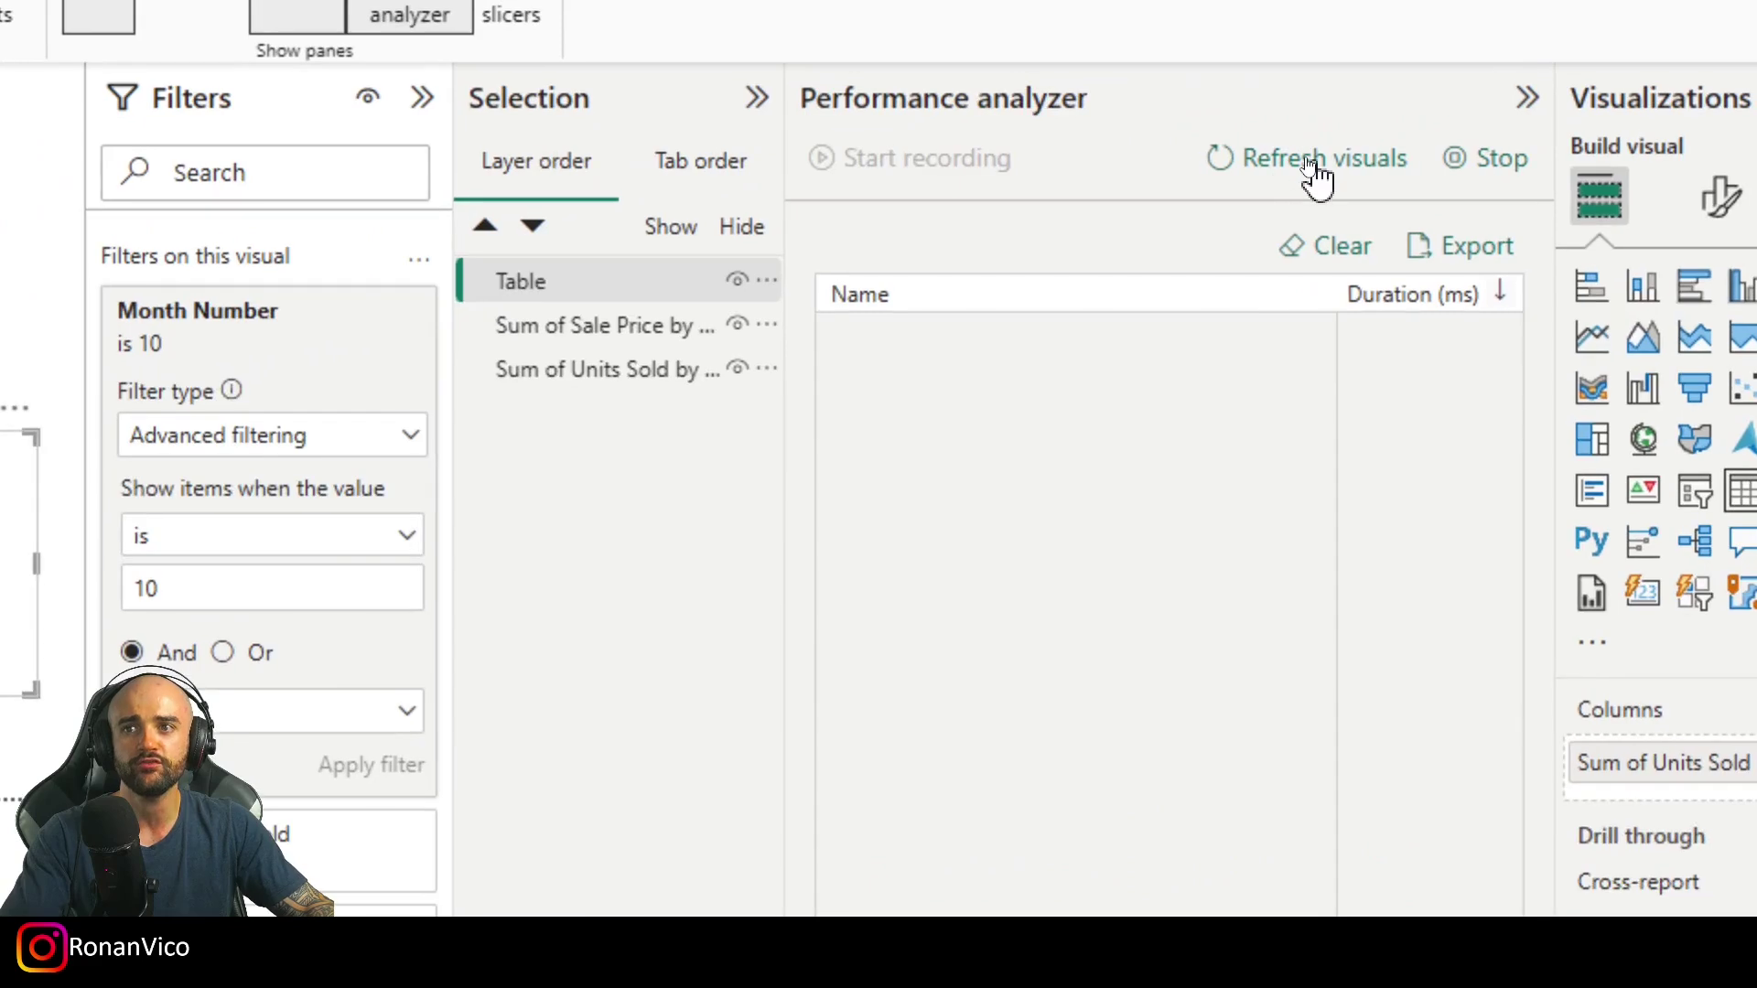
left_click(1304, 155)
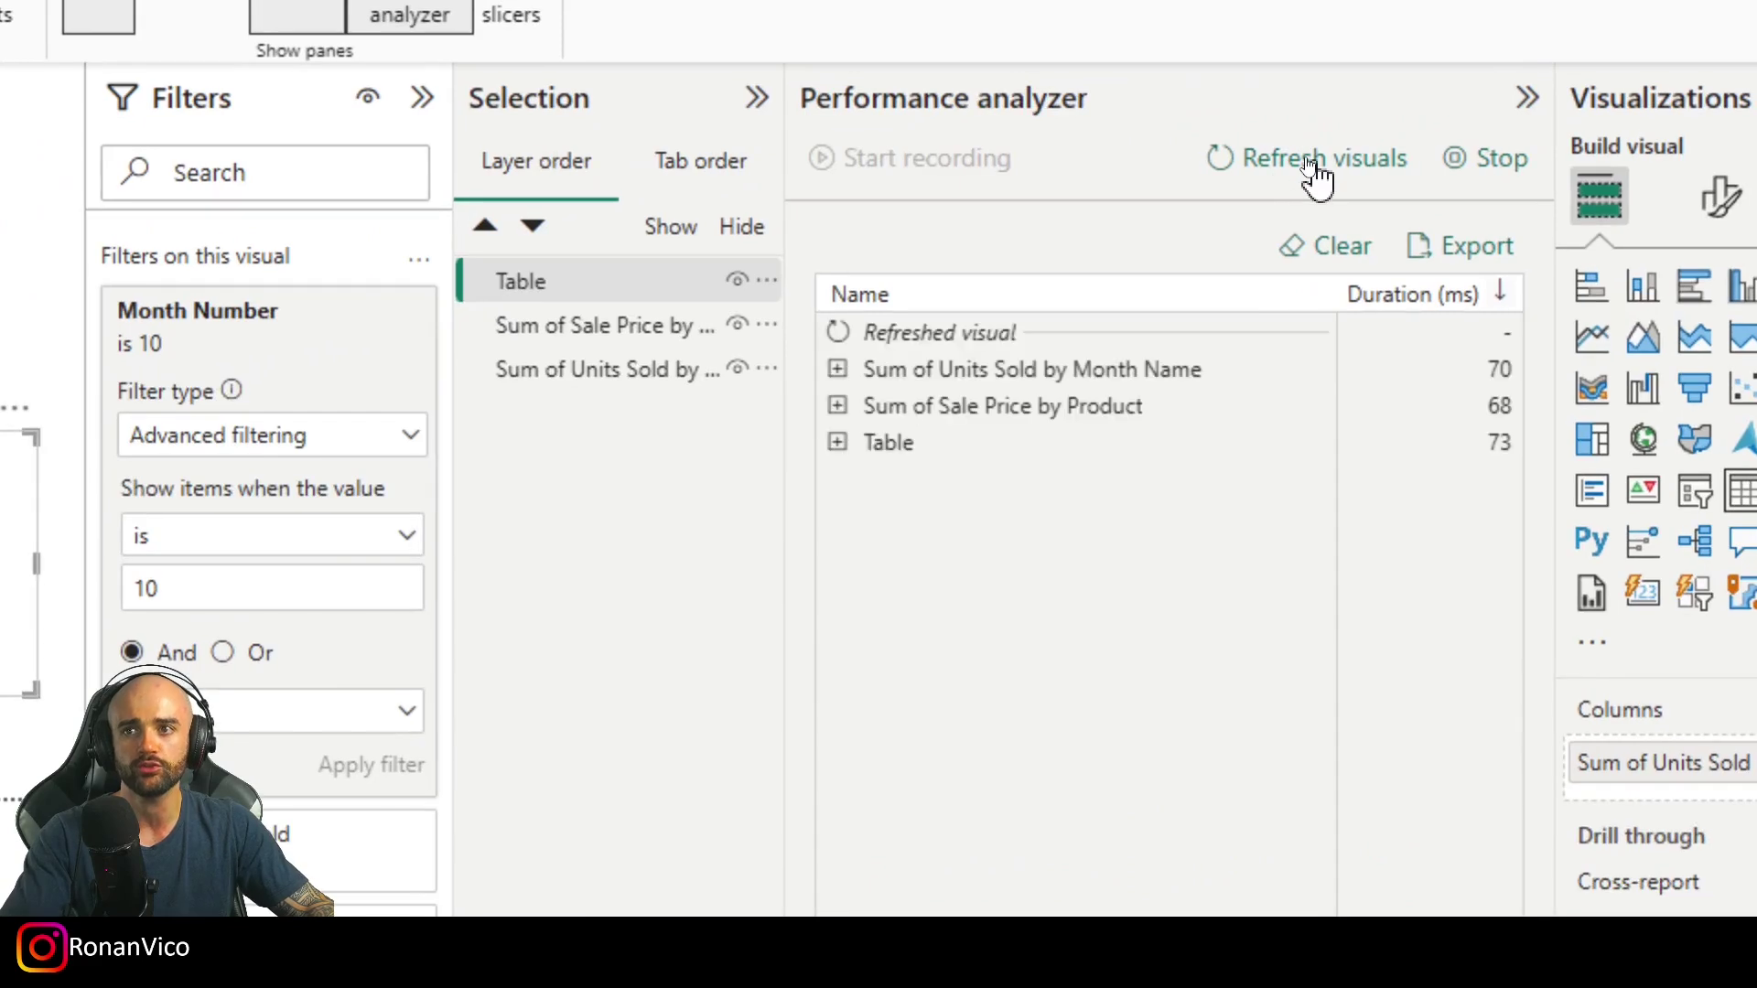
left_click(838, 443)
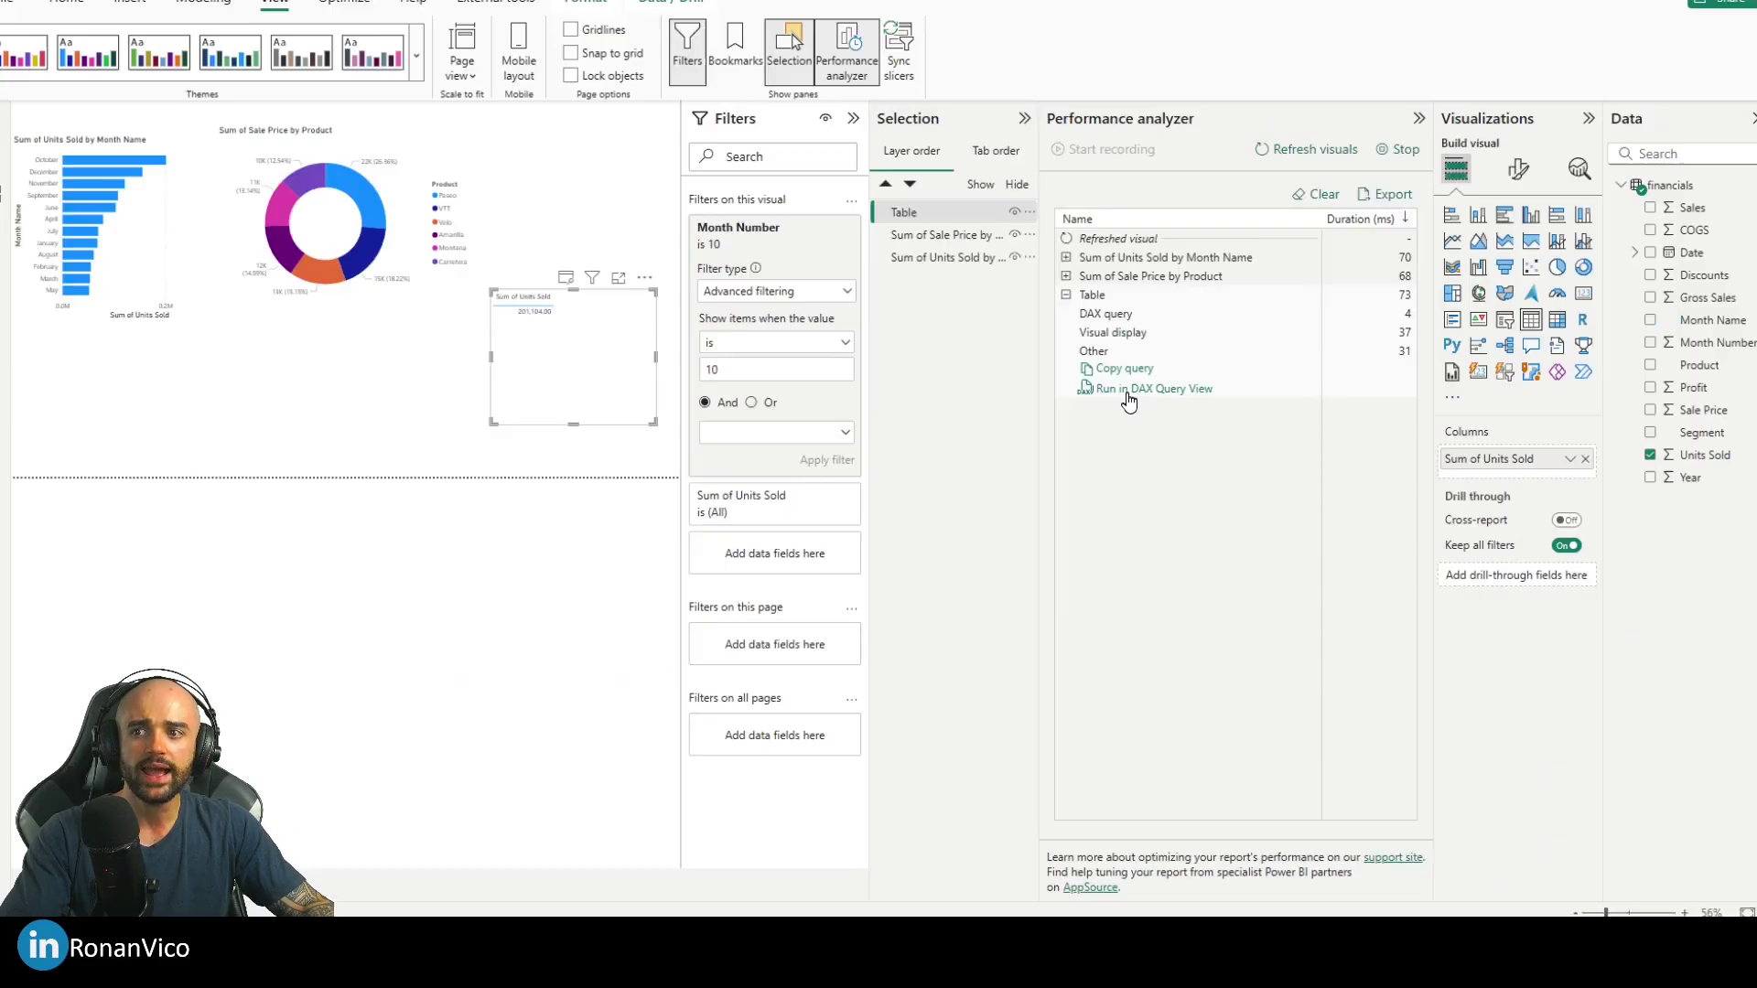
left_click(952, 443)
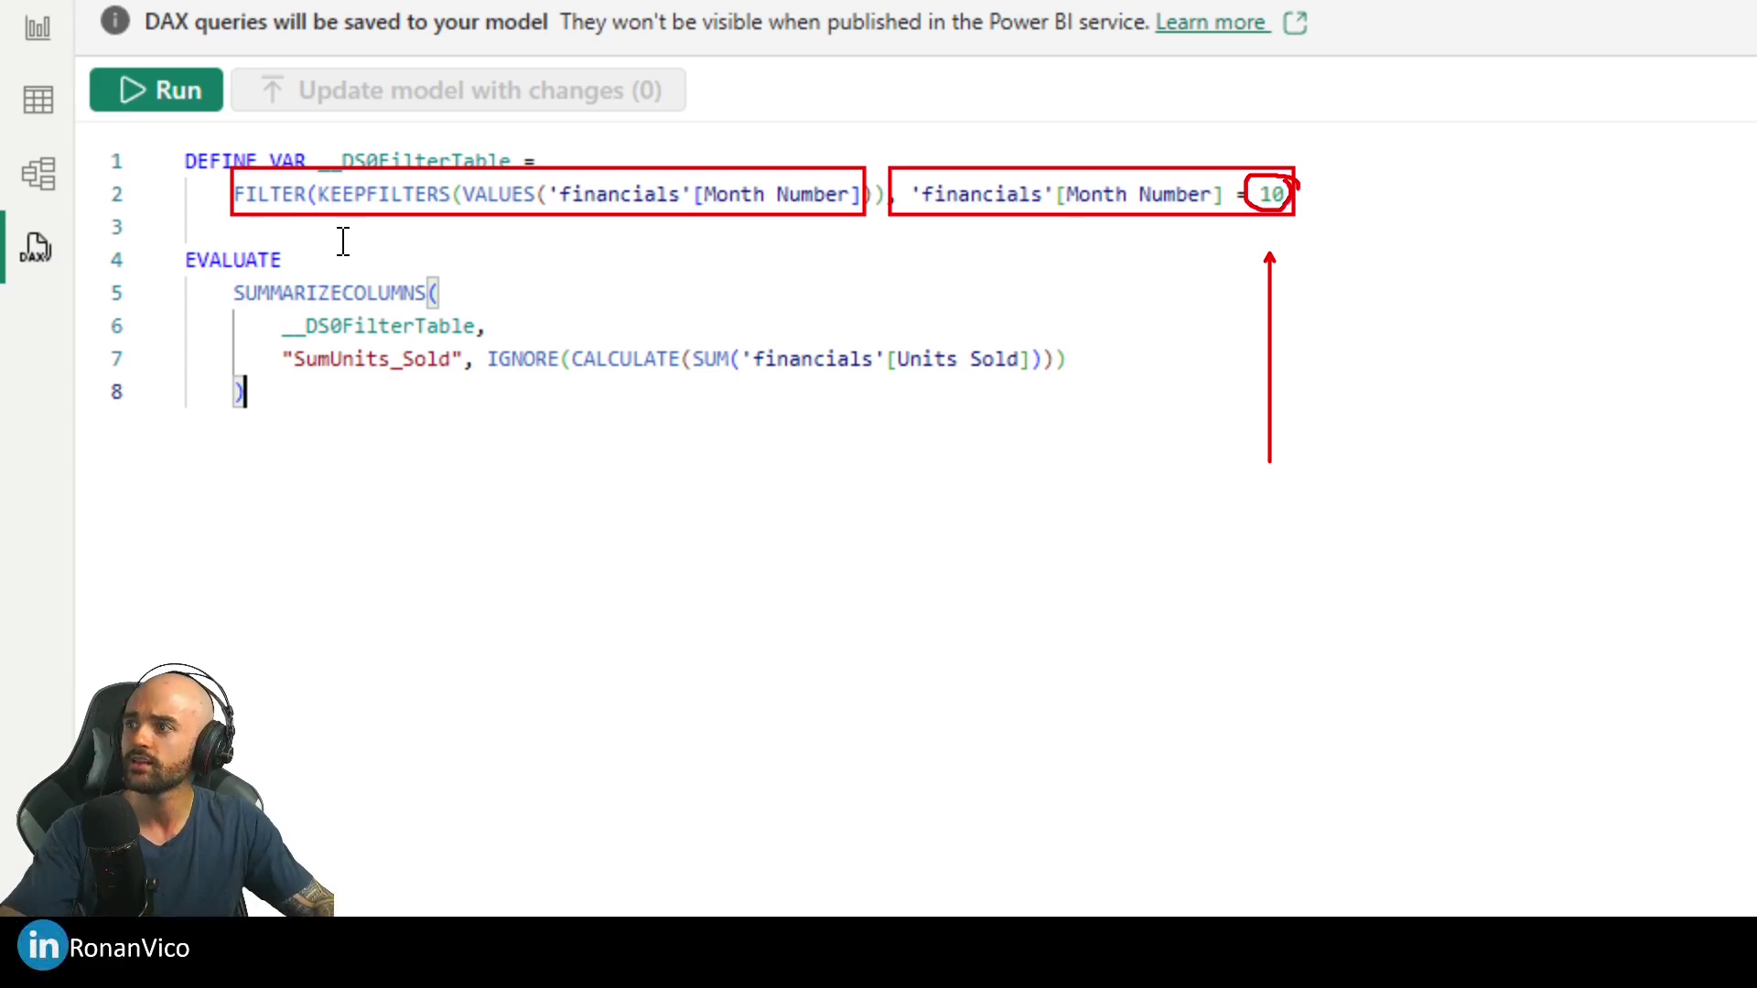
Step: Copy the whole DAX query and paste it as the query text of the dataset query action in Power Automate
mouse_move(726, 393)
left_mouse_down()
mouse_move(345, 321)
mouse_move(142, 169)
left_mouse_up()
key("ctrl+c")
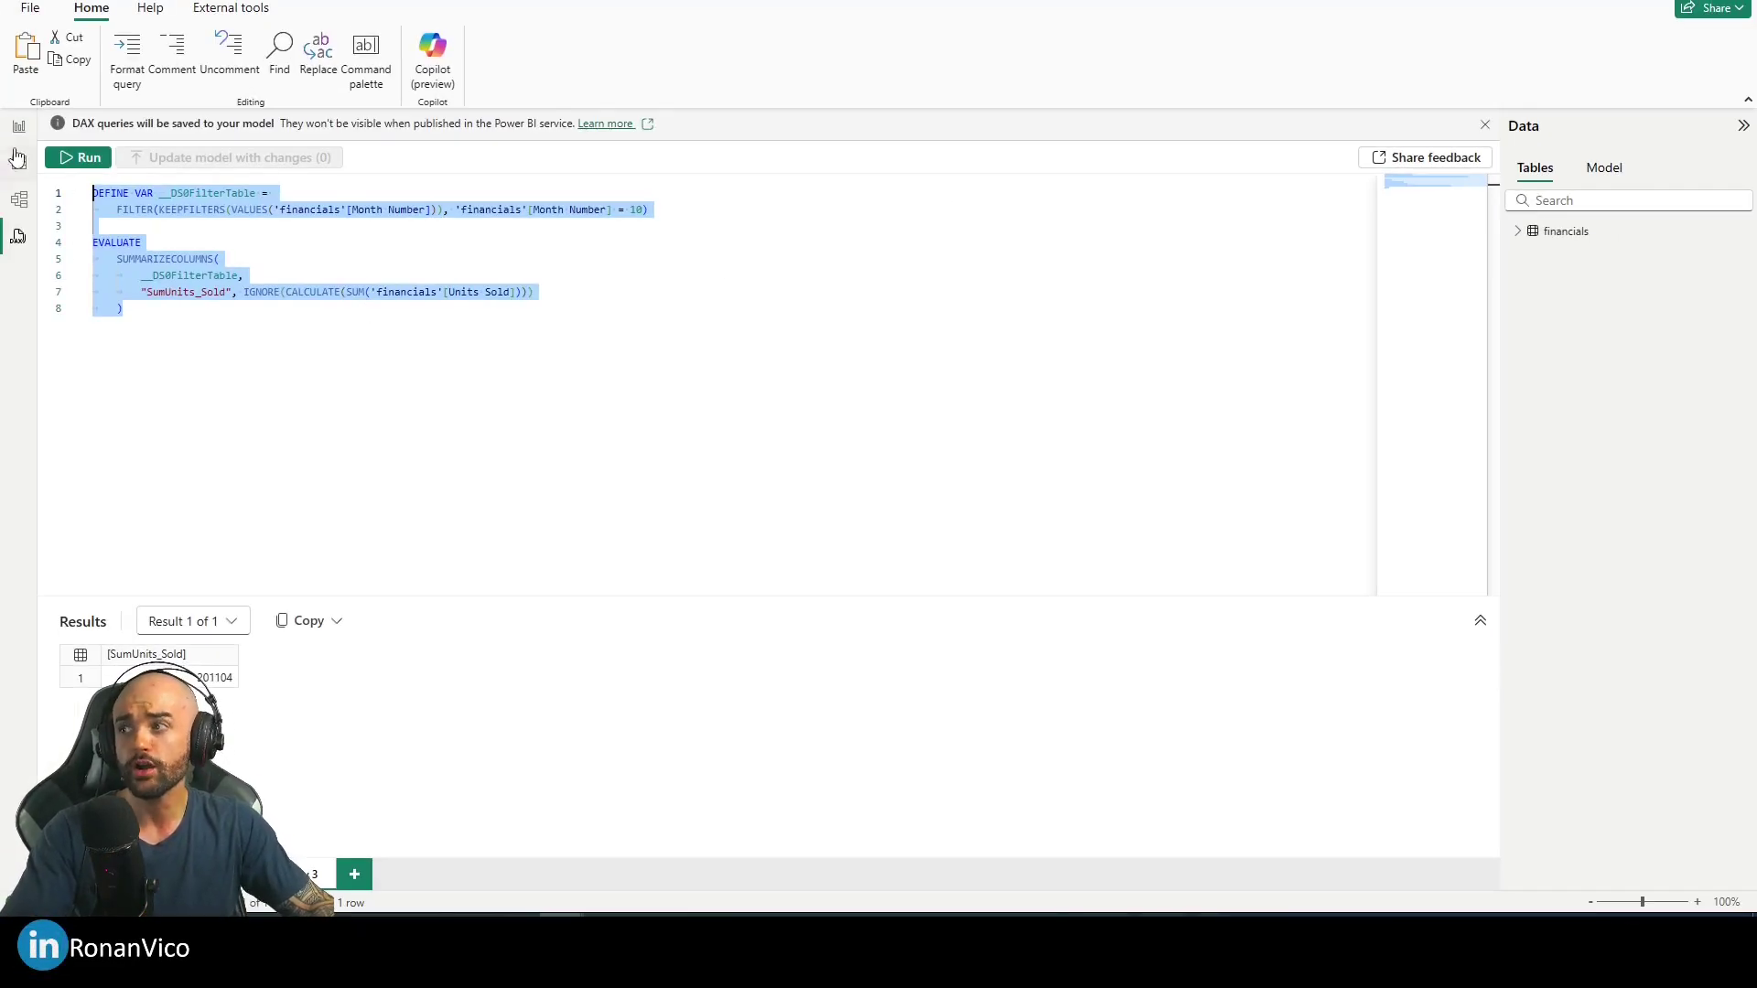
left_click(18, 125)
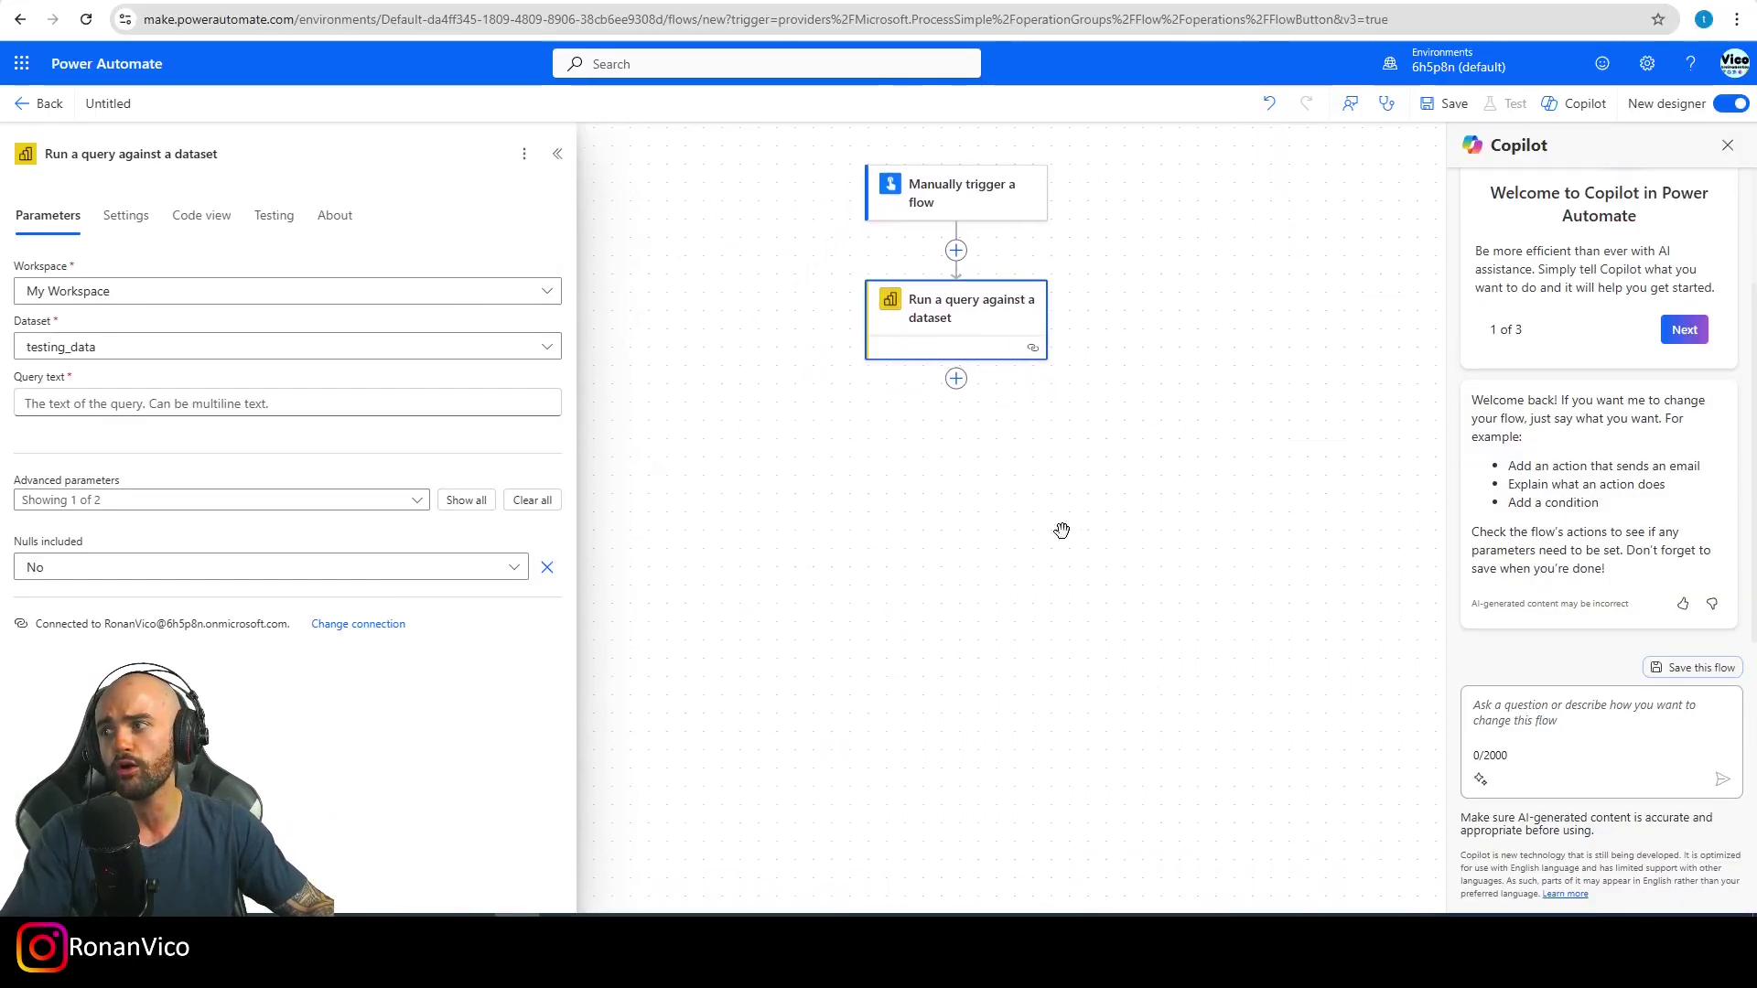
left_click(218, 403)
key("ctrl+v")
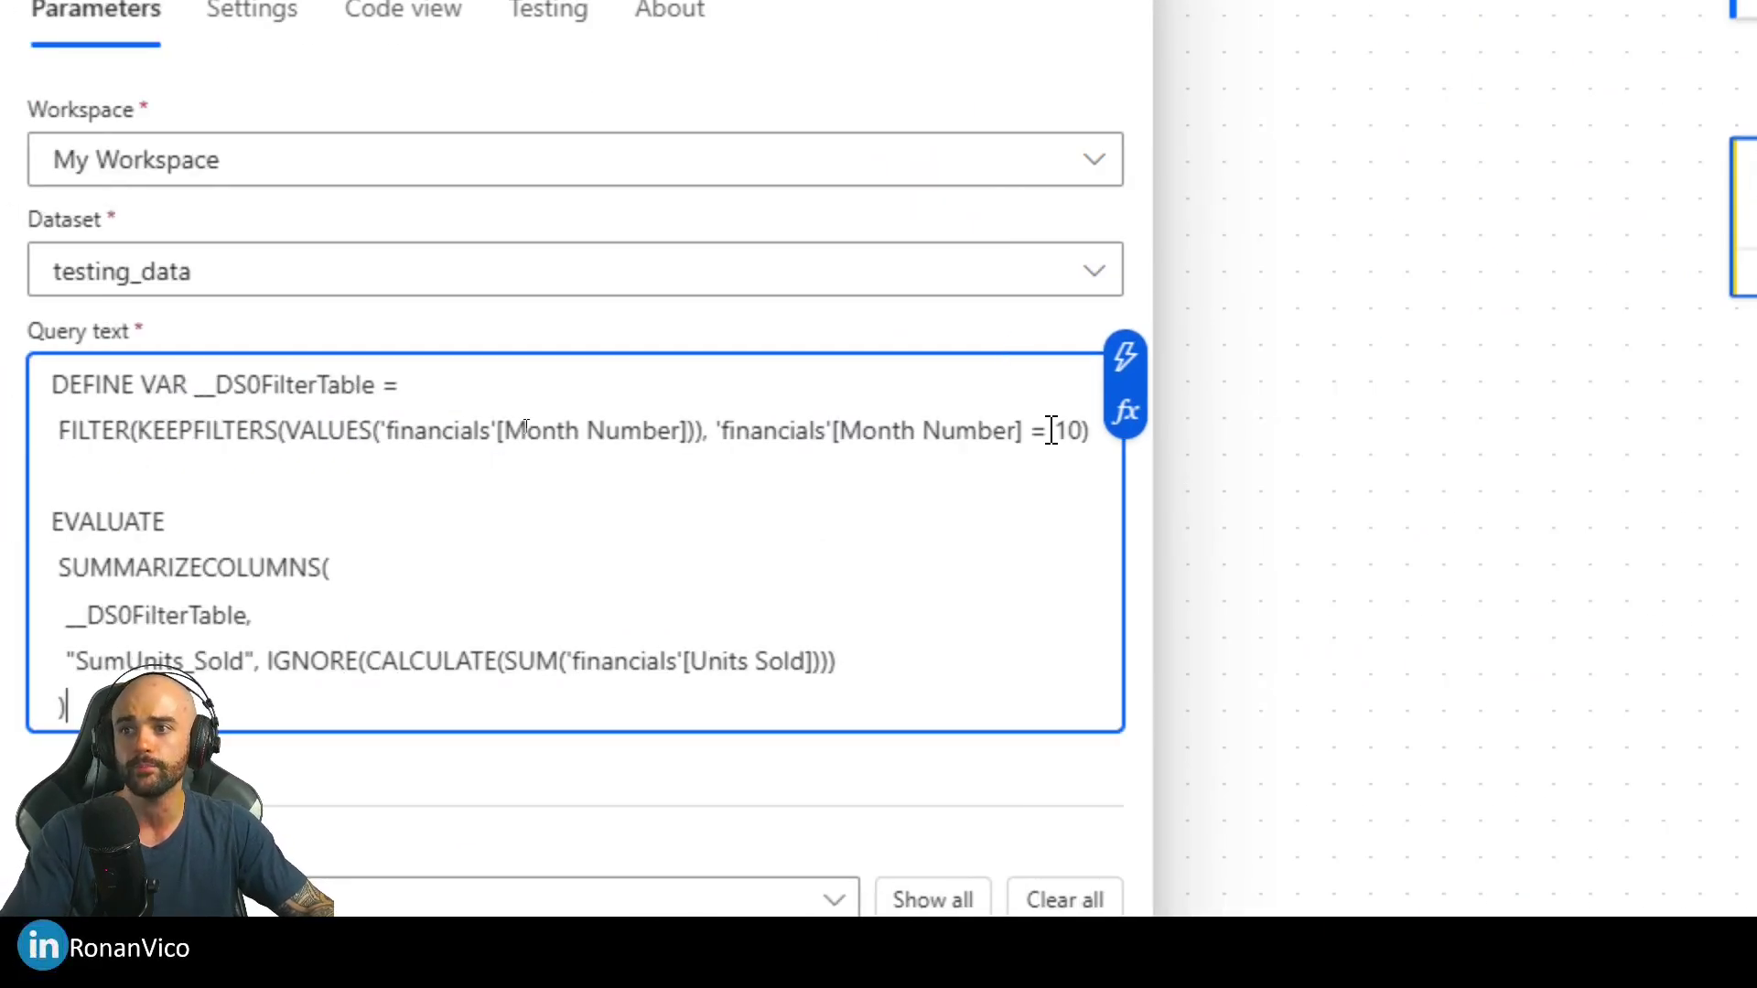
Step: Remove the month value 10 from the query text's filter and start an expression there with UtcNow()
left_click_drag(1087, 432, 1051, 434)
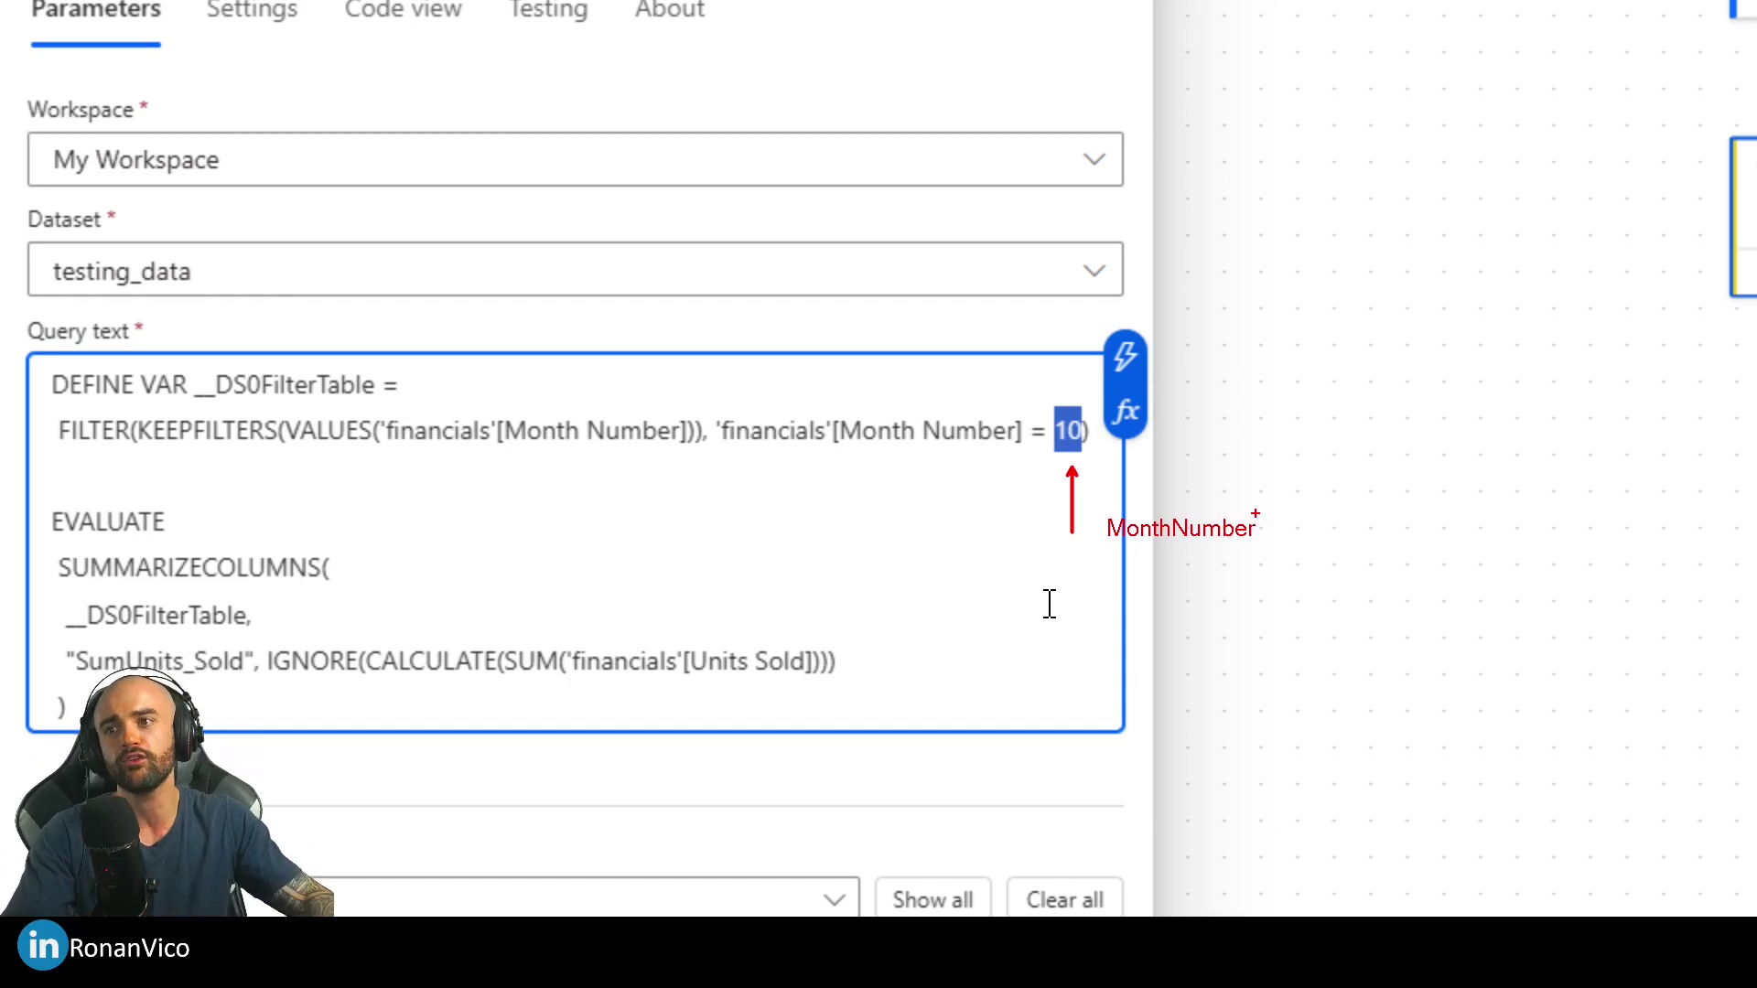
key("BackSpace")
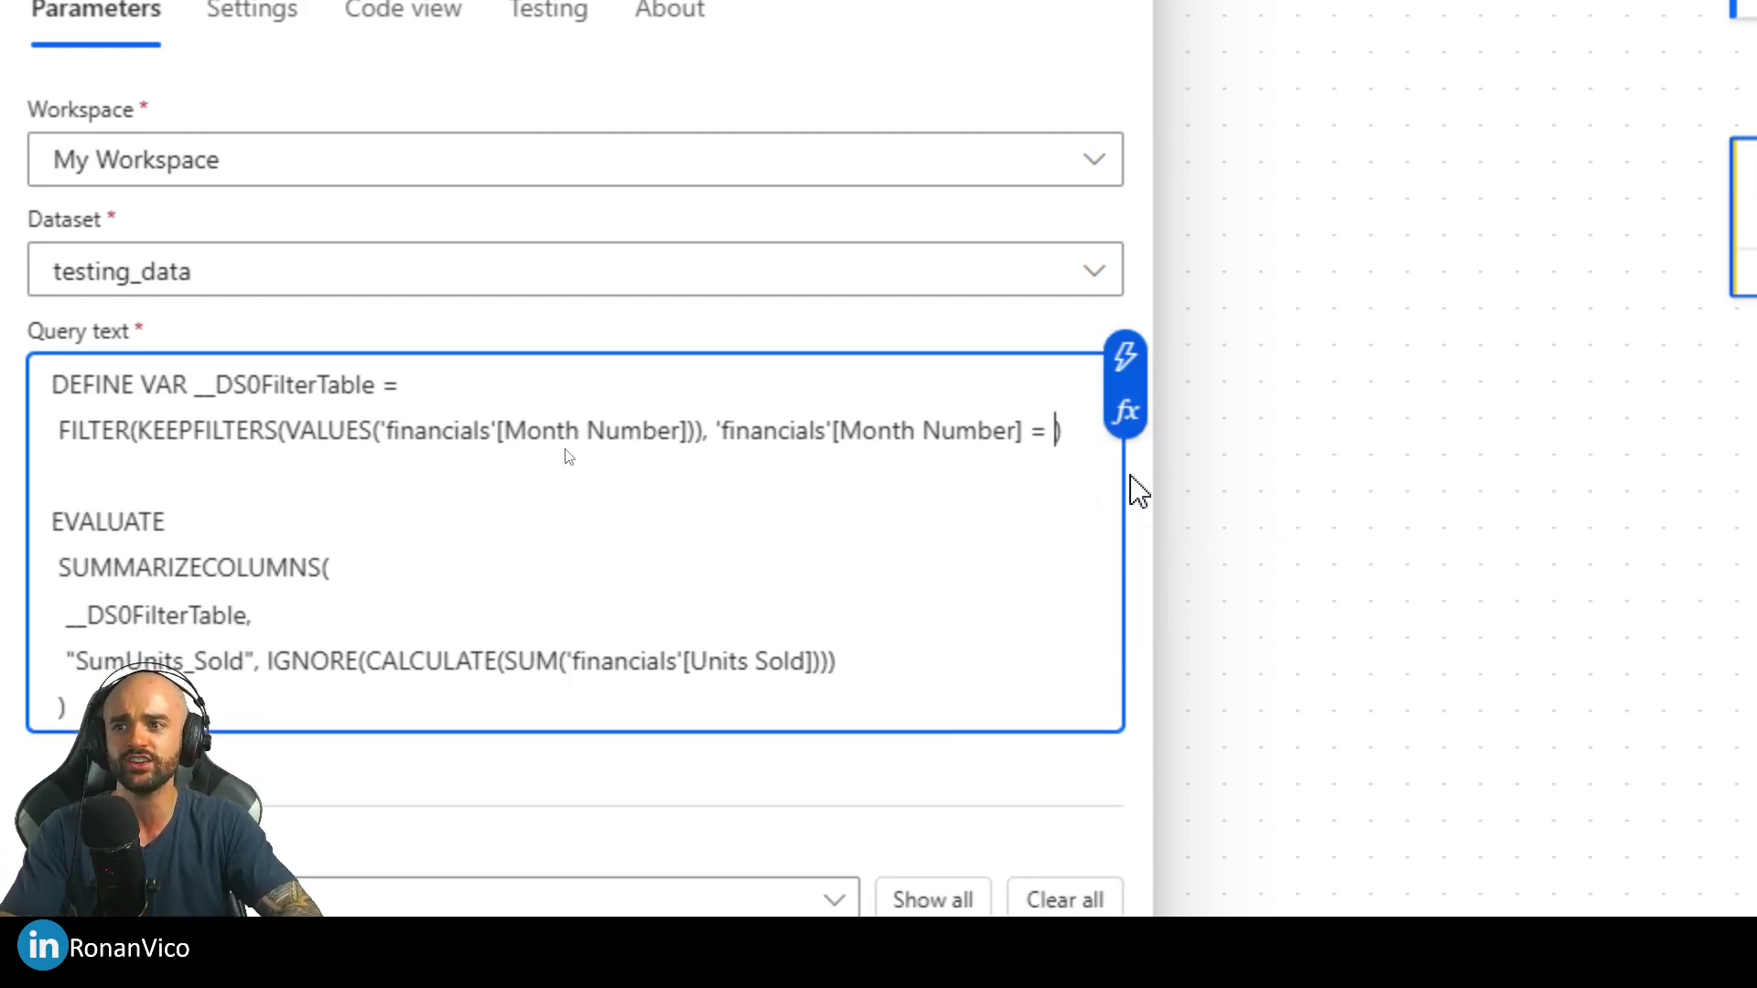
left_click(1126, 356)
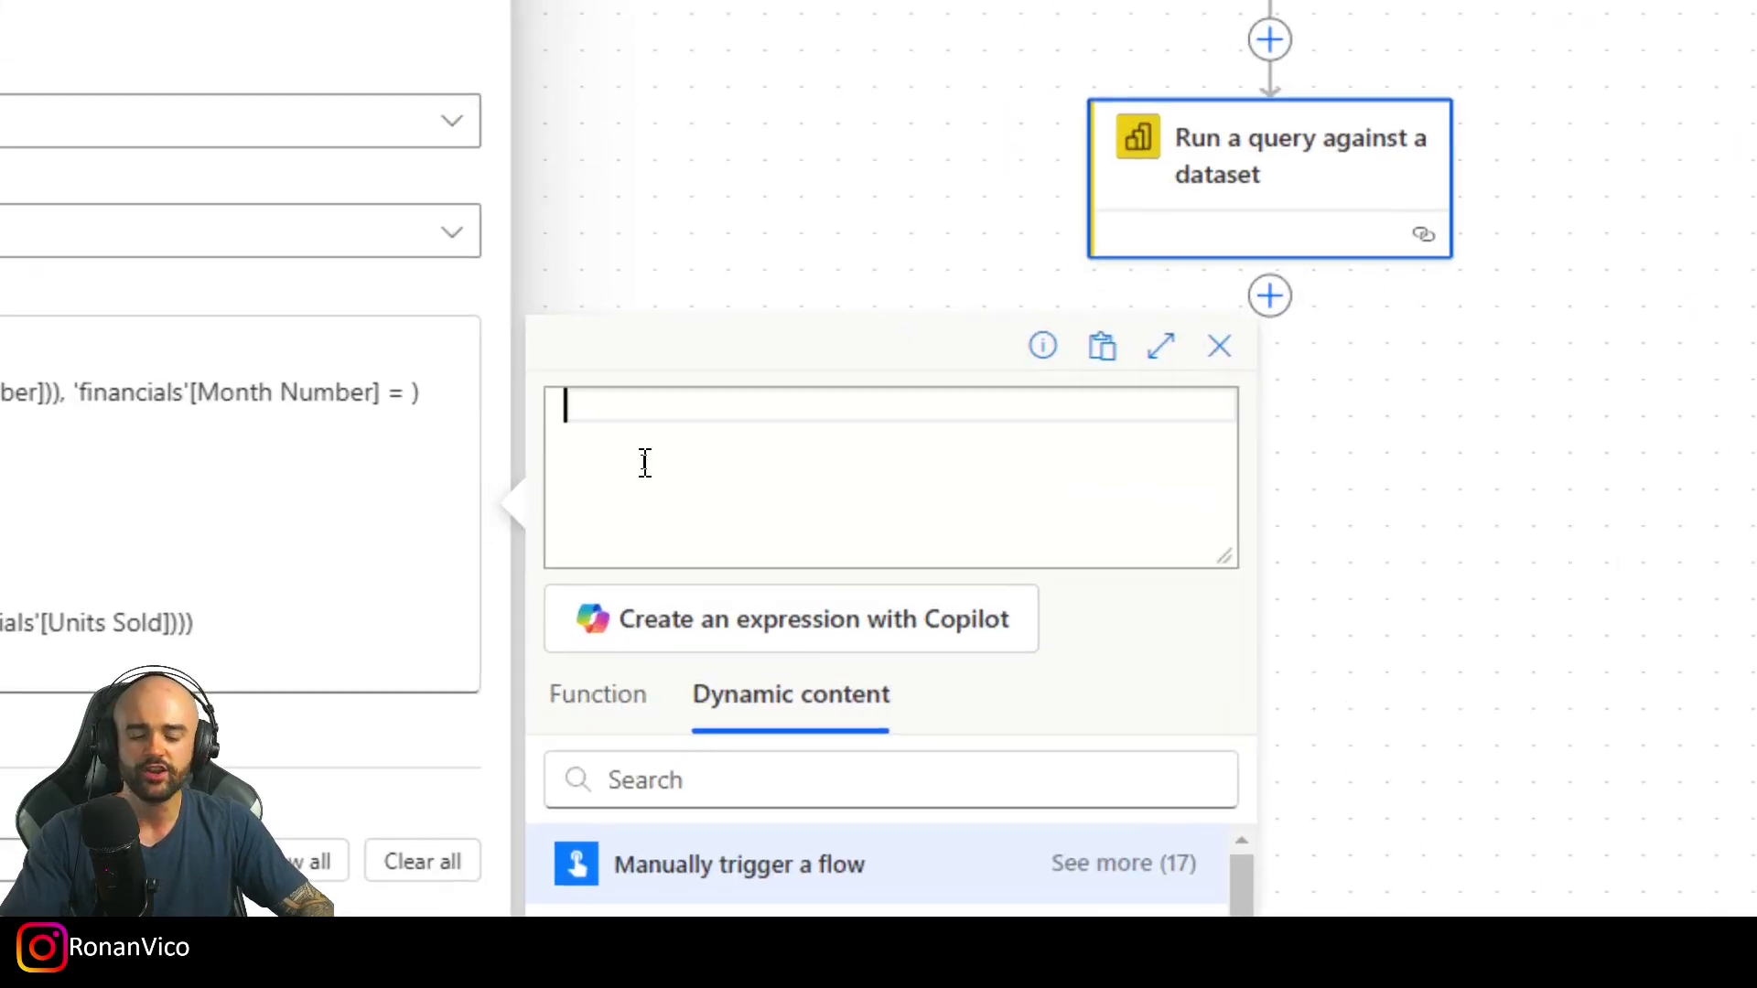
type("UtcNOw()")
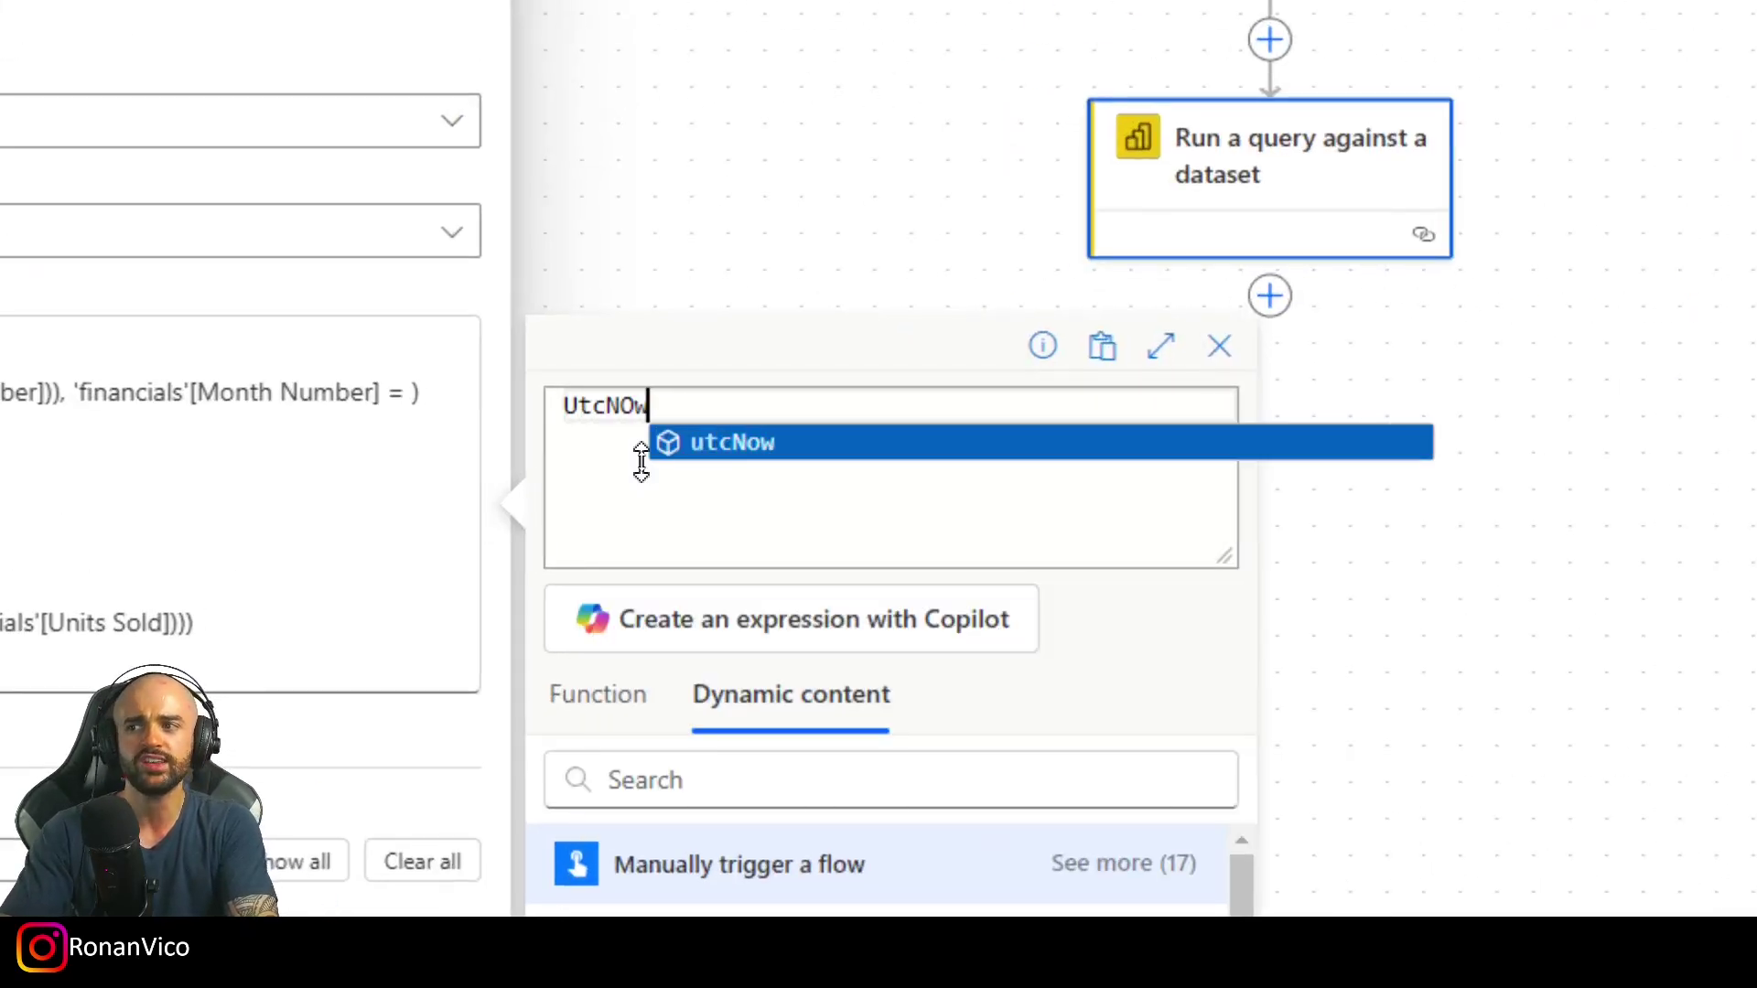
key("BackSpace")
key("BackSpace")
key("BackSpace")
key("BackSpace")
key("BackSpace")
key("BackSpace")
key("BackSpace")
key("BackSpace")
type("UtcNow()")
Step: Wrap UtcNow() in formatDateTime with the format 'MM'
key("Home")
type("Format")
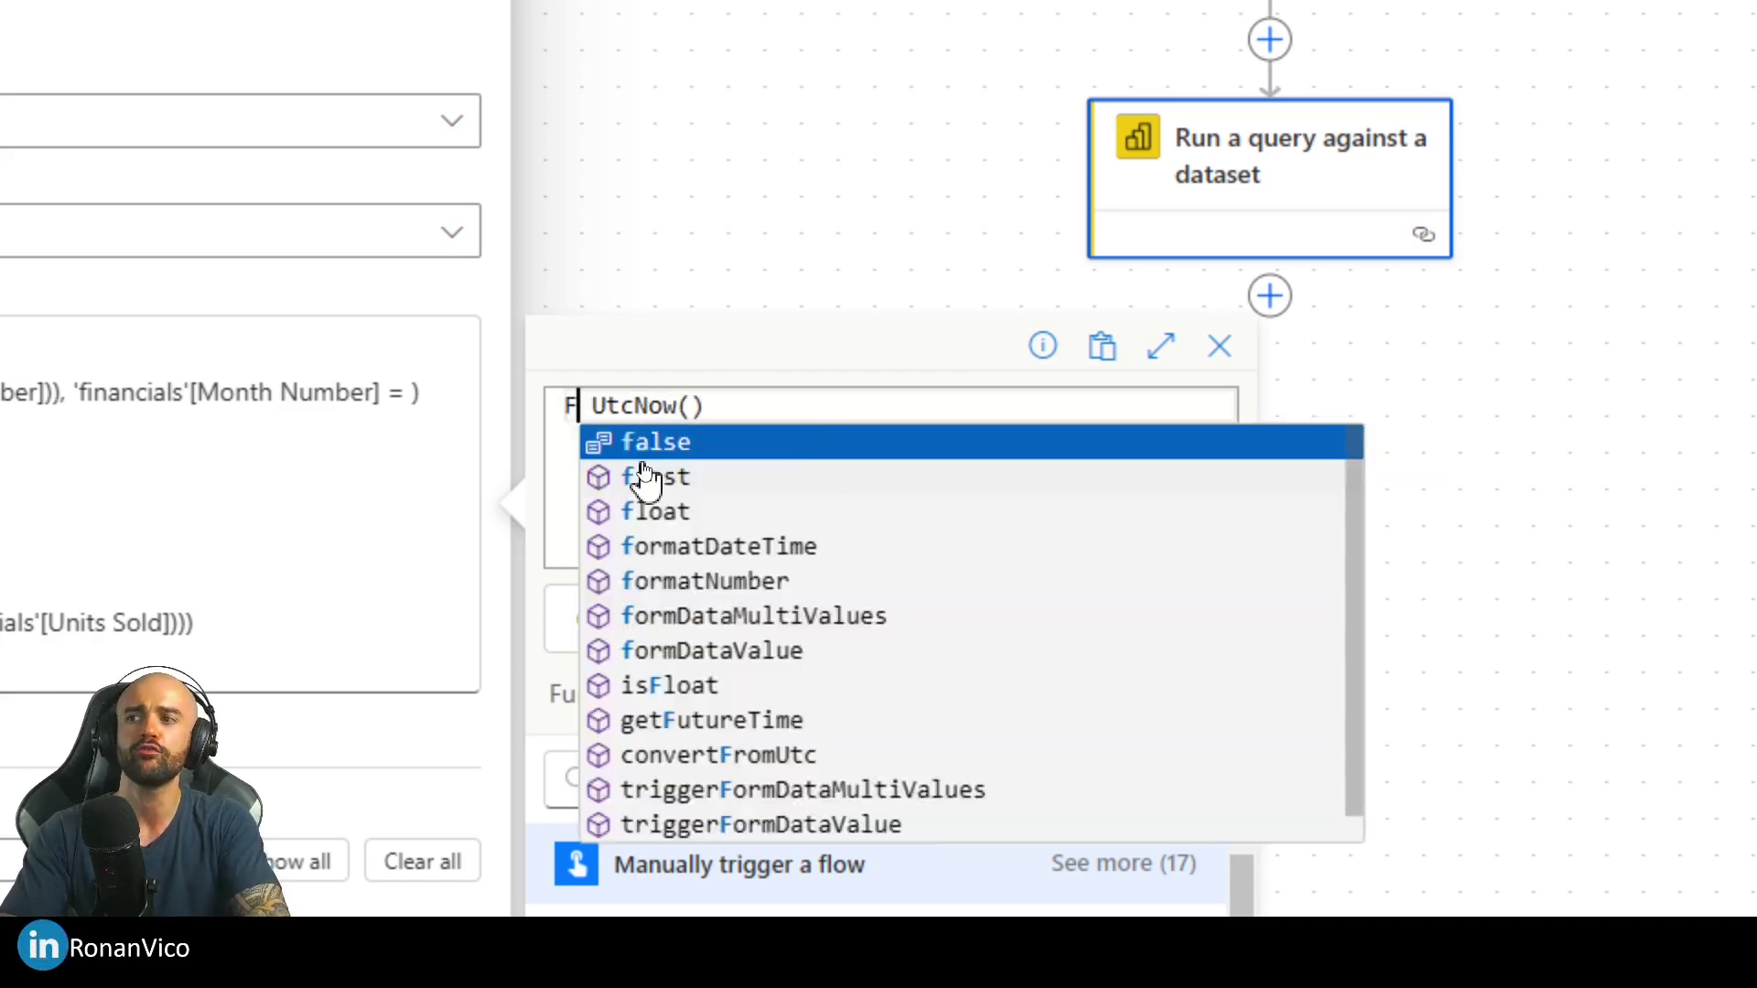
left_click(667, 448)
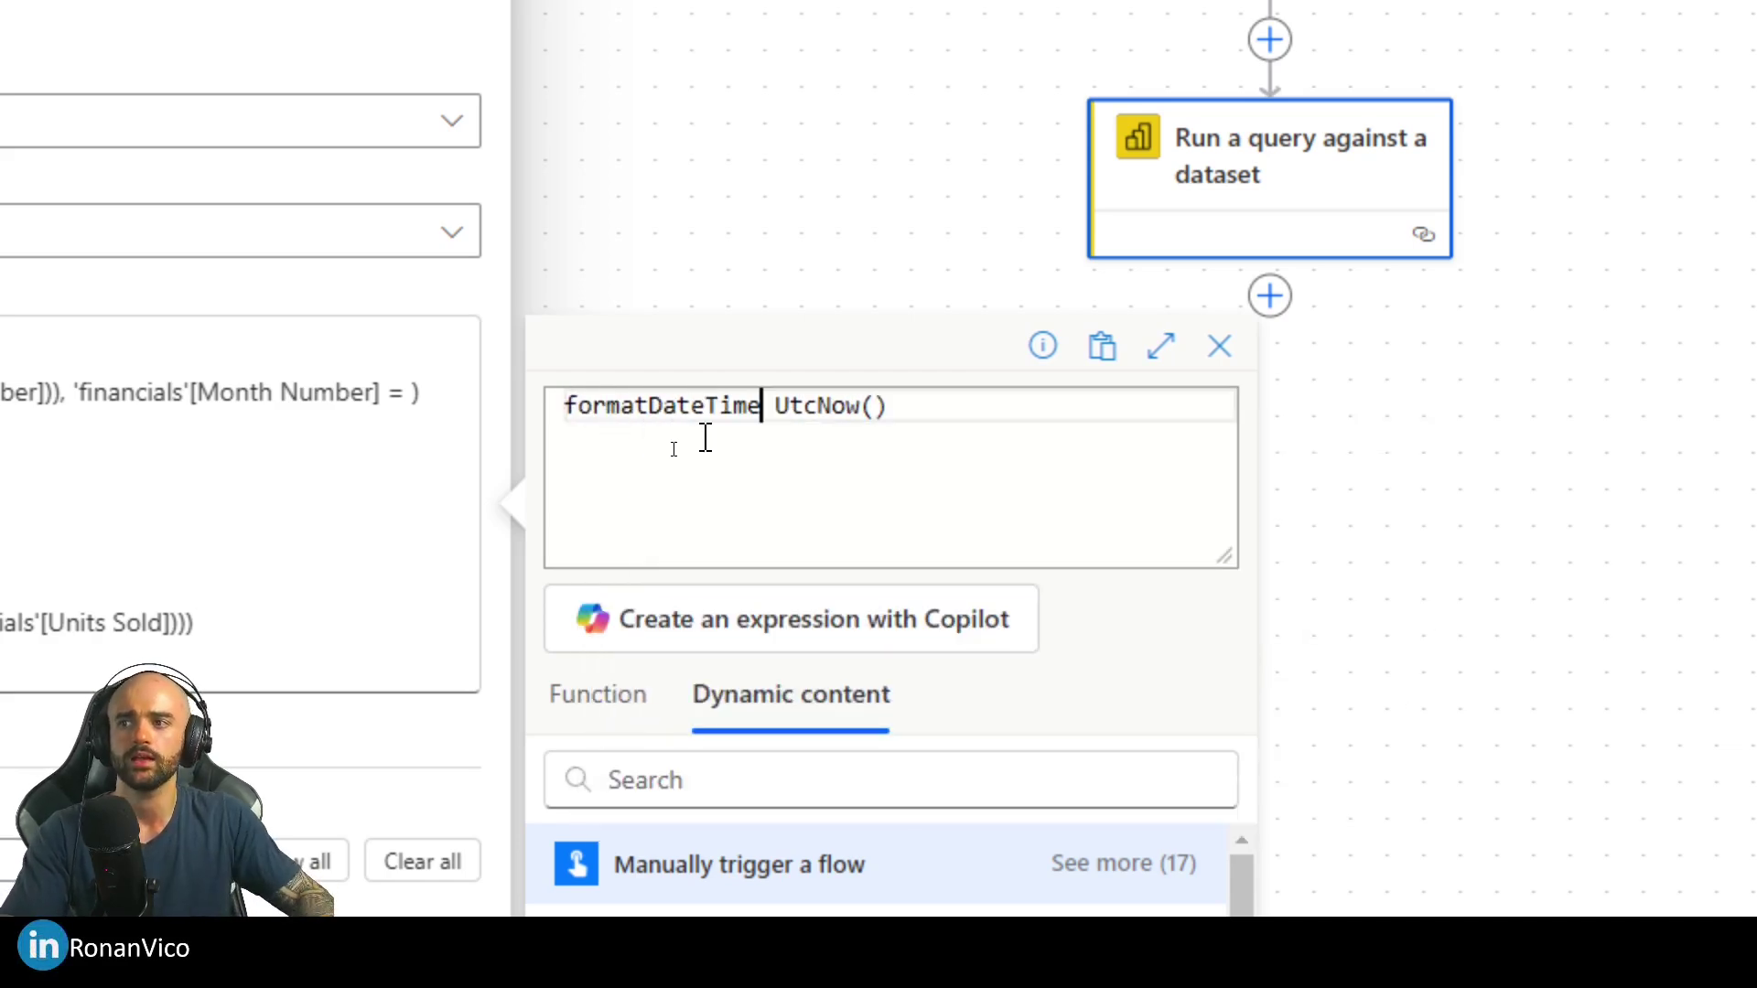
type("(")
key("End")
type(",")
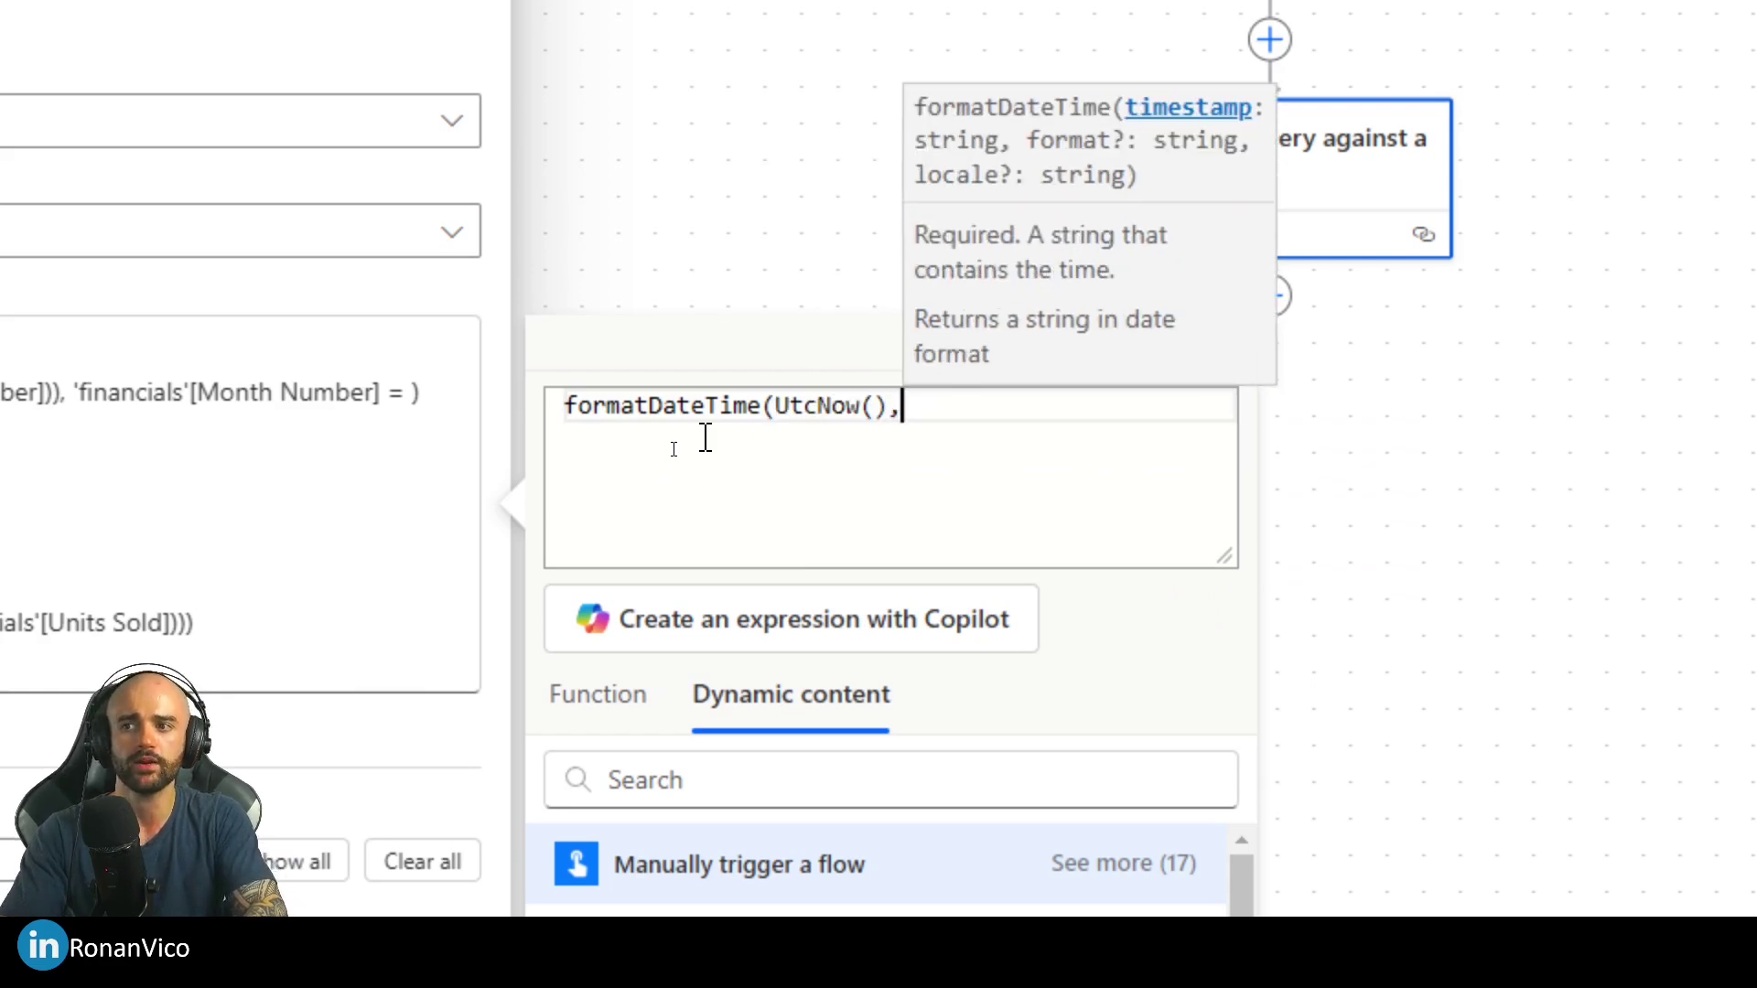
type("'MM'")
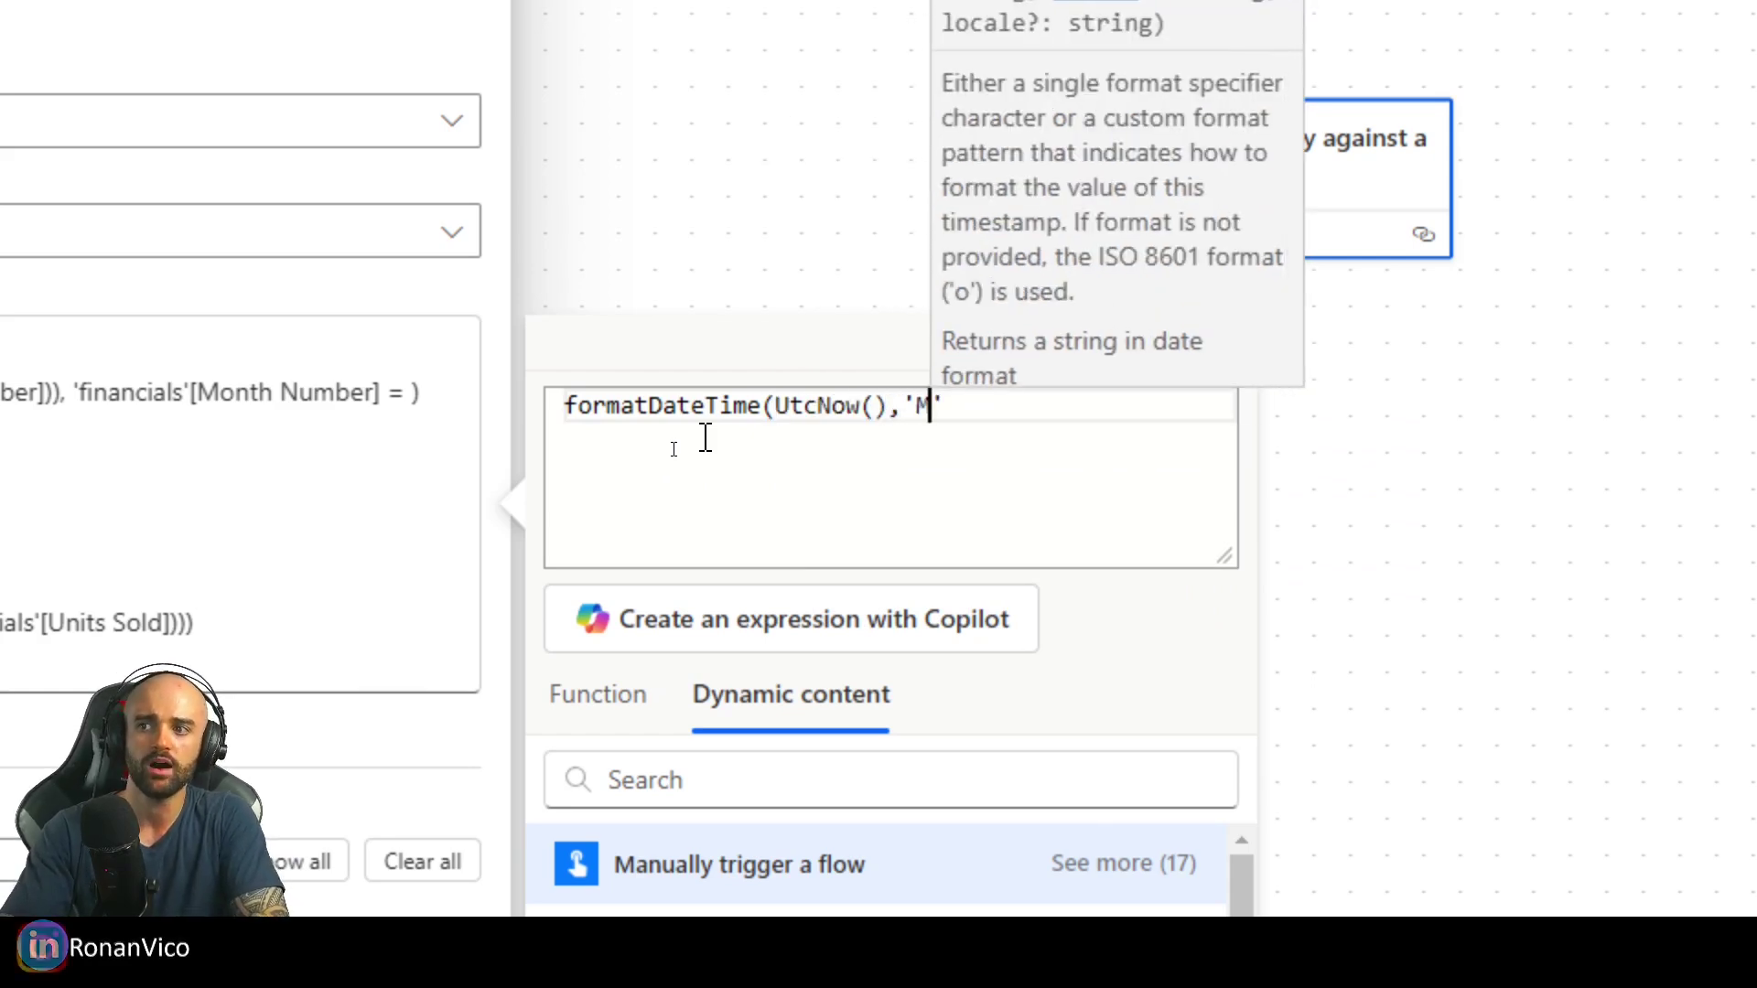
Step: Wrap the formatDateTime expression in int() and insert it as the Month Number value in the query text
key("Home")
type("int(")
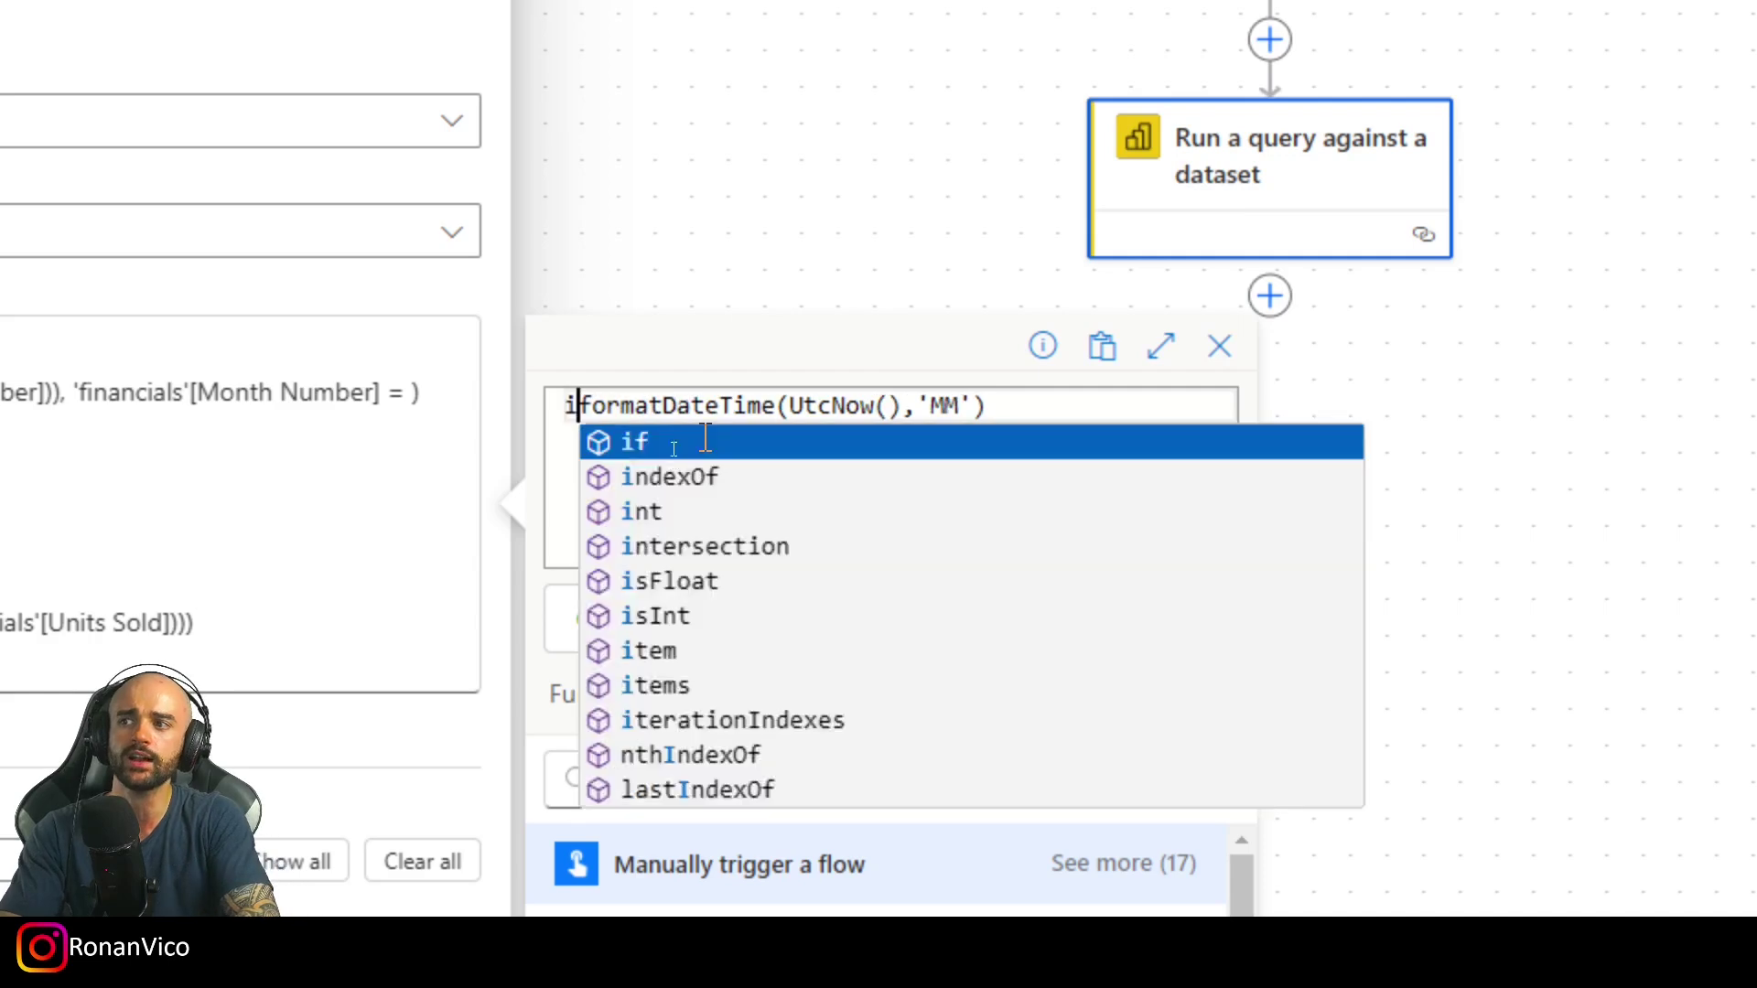
key("End")
type("))")
left_click_drag(564, 408, 1052, 407)
left_click(1157, 431)
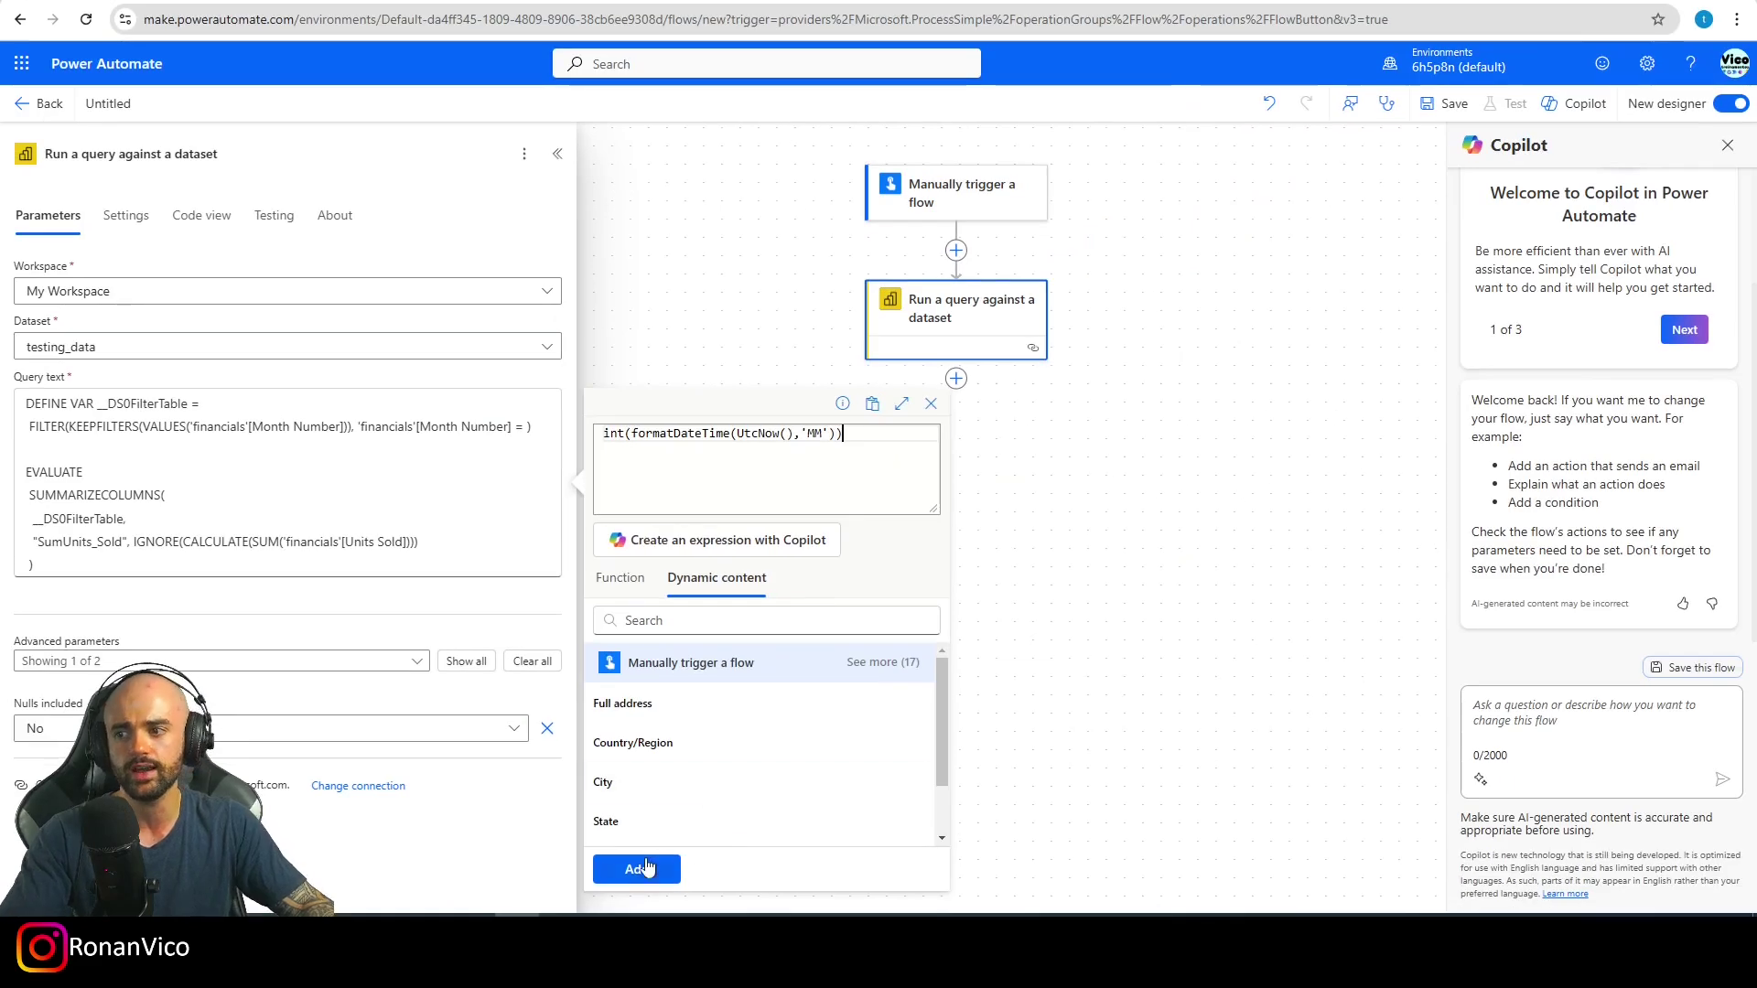
left_click(637, 868)
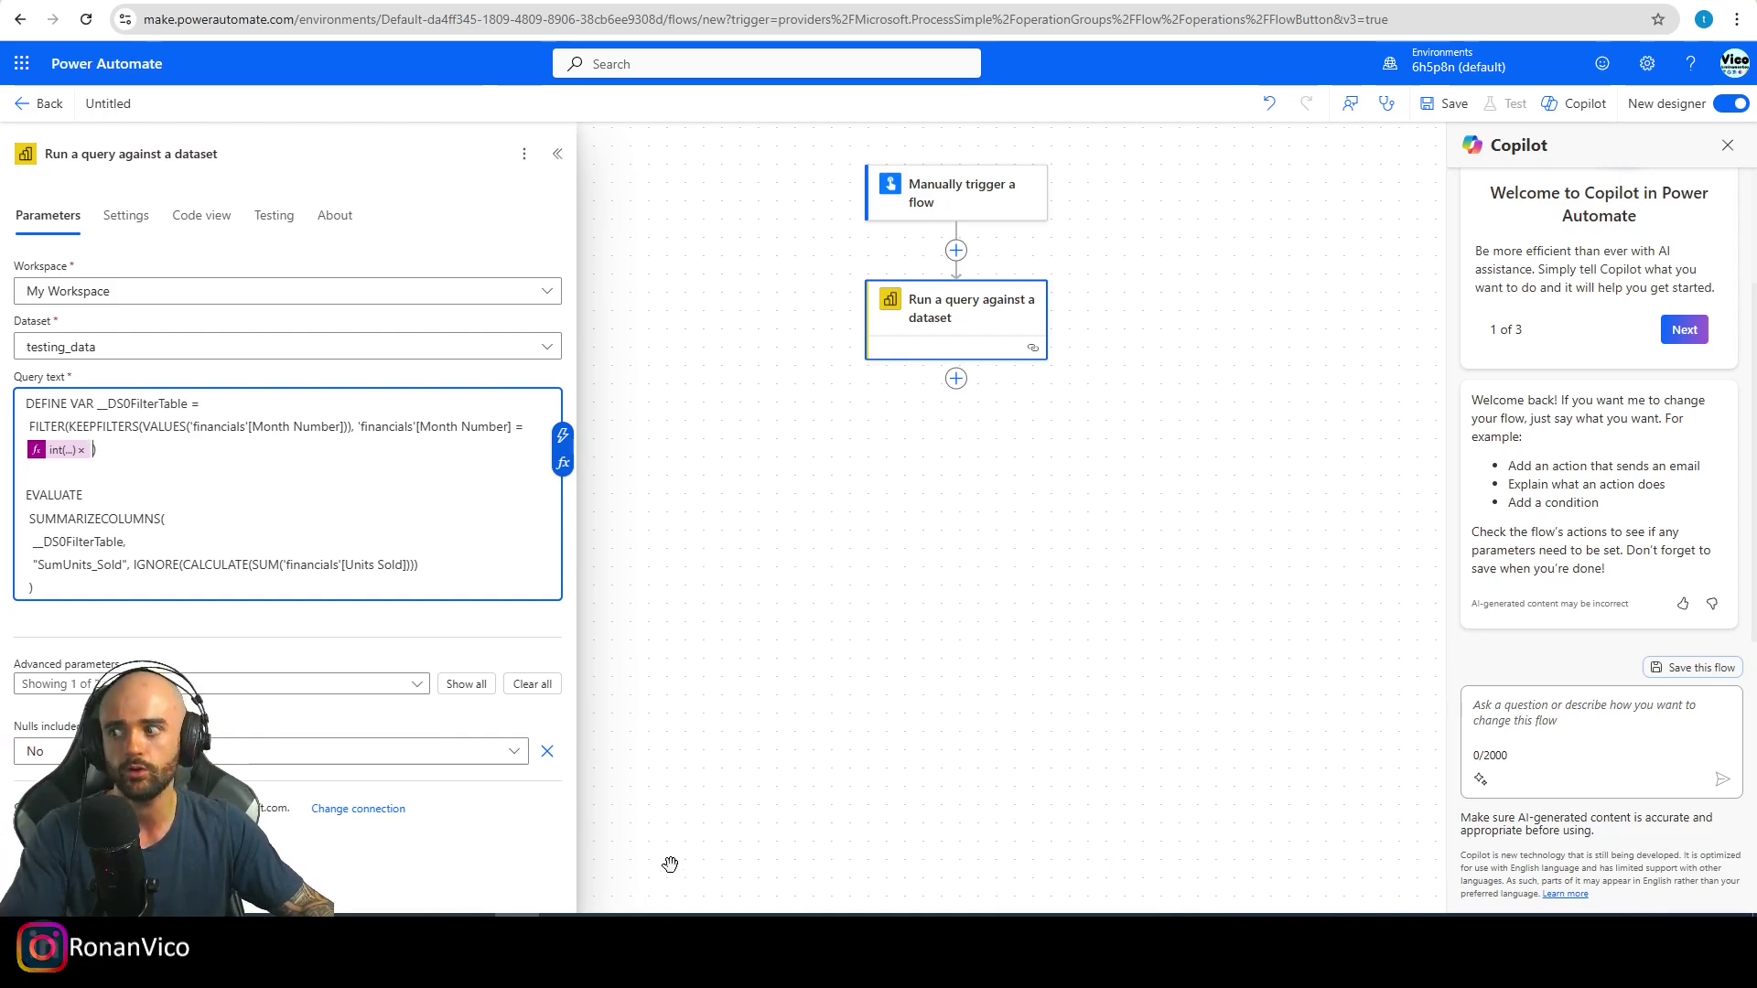
Step: Save the flow and run it as a manual test with the Power BI connection
left_click(1451, 108)
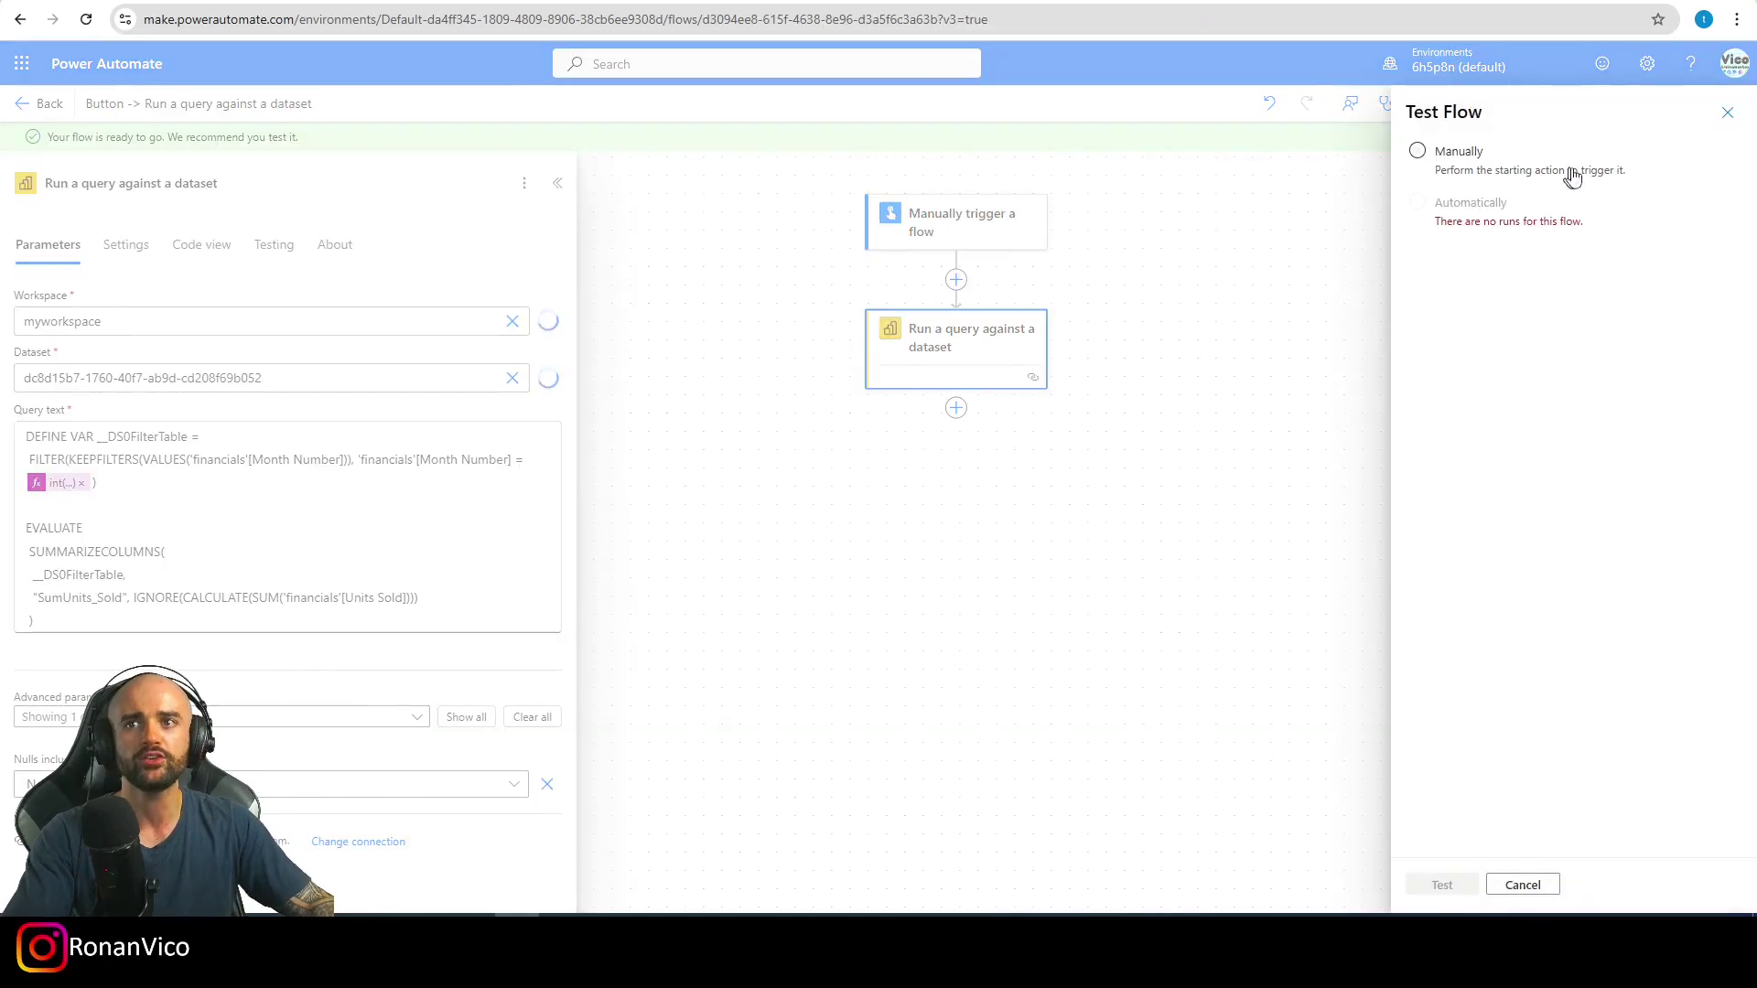
left_click(1493, 163)
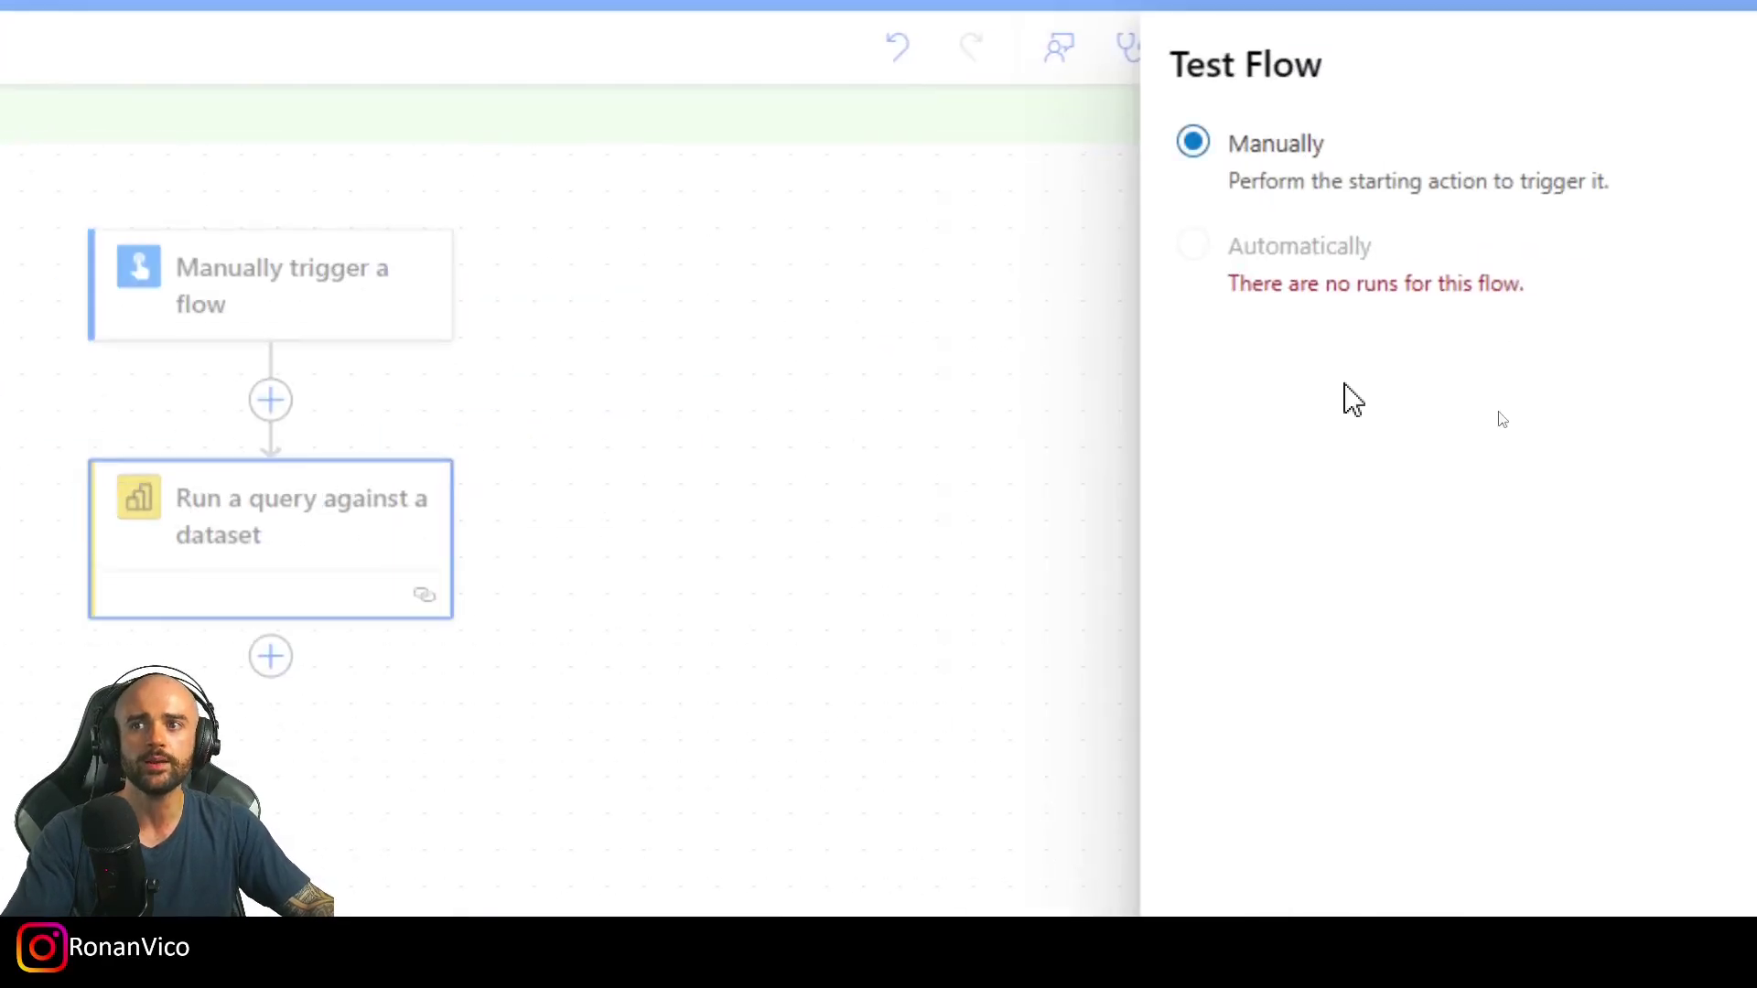
left_click(1444, 886)
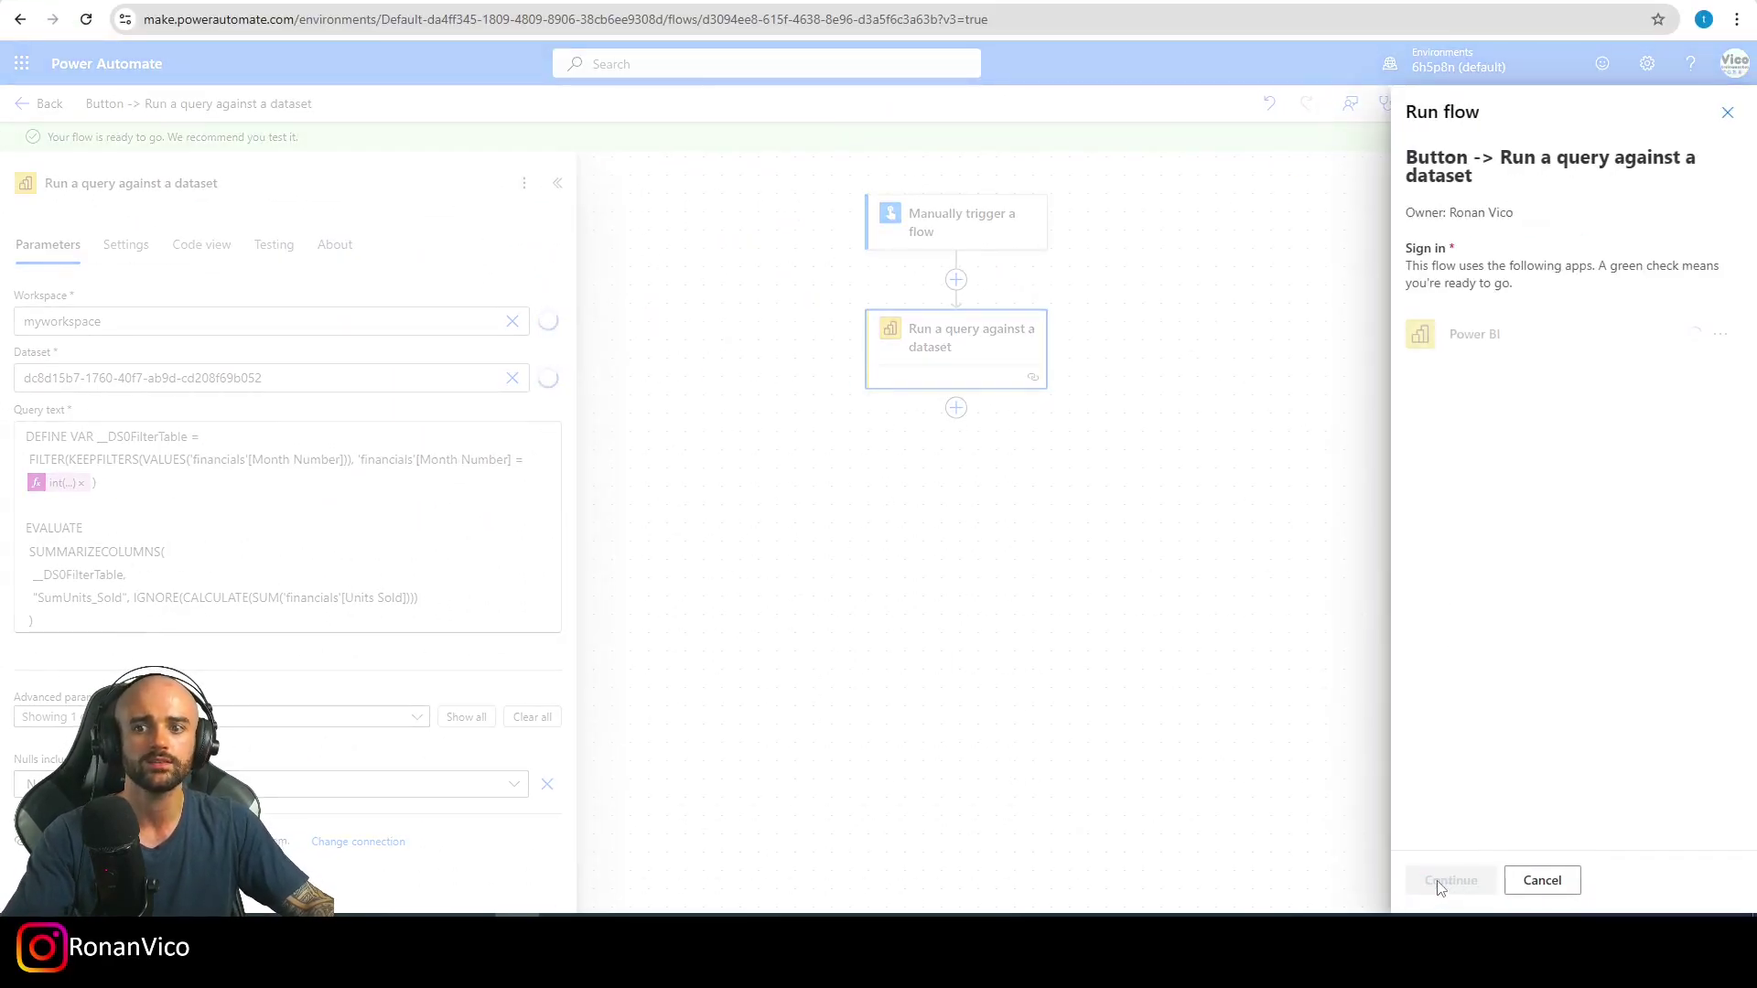
left_click(1449, 883)
left_click(1451, 882)
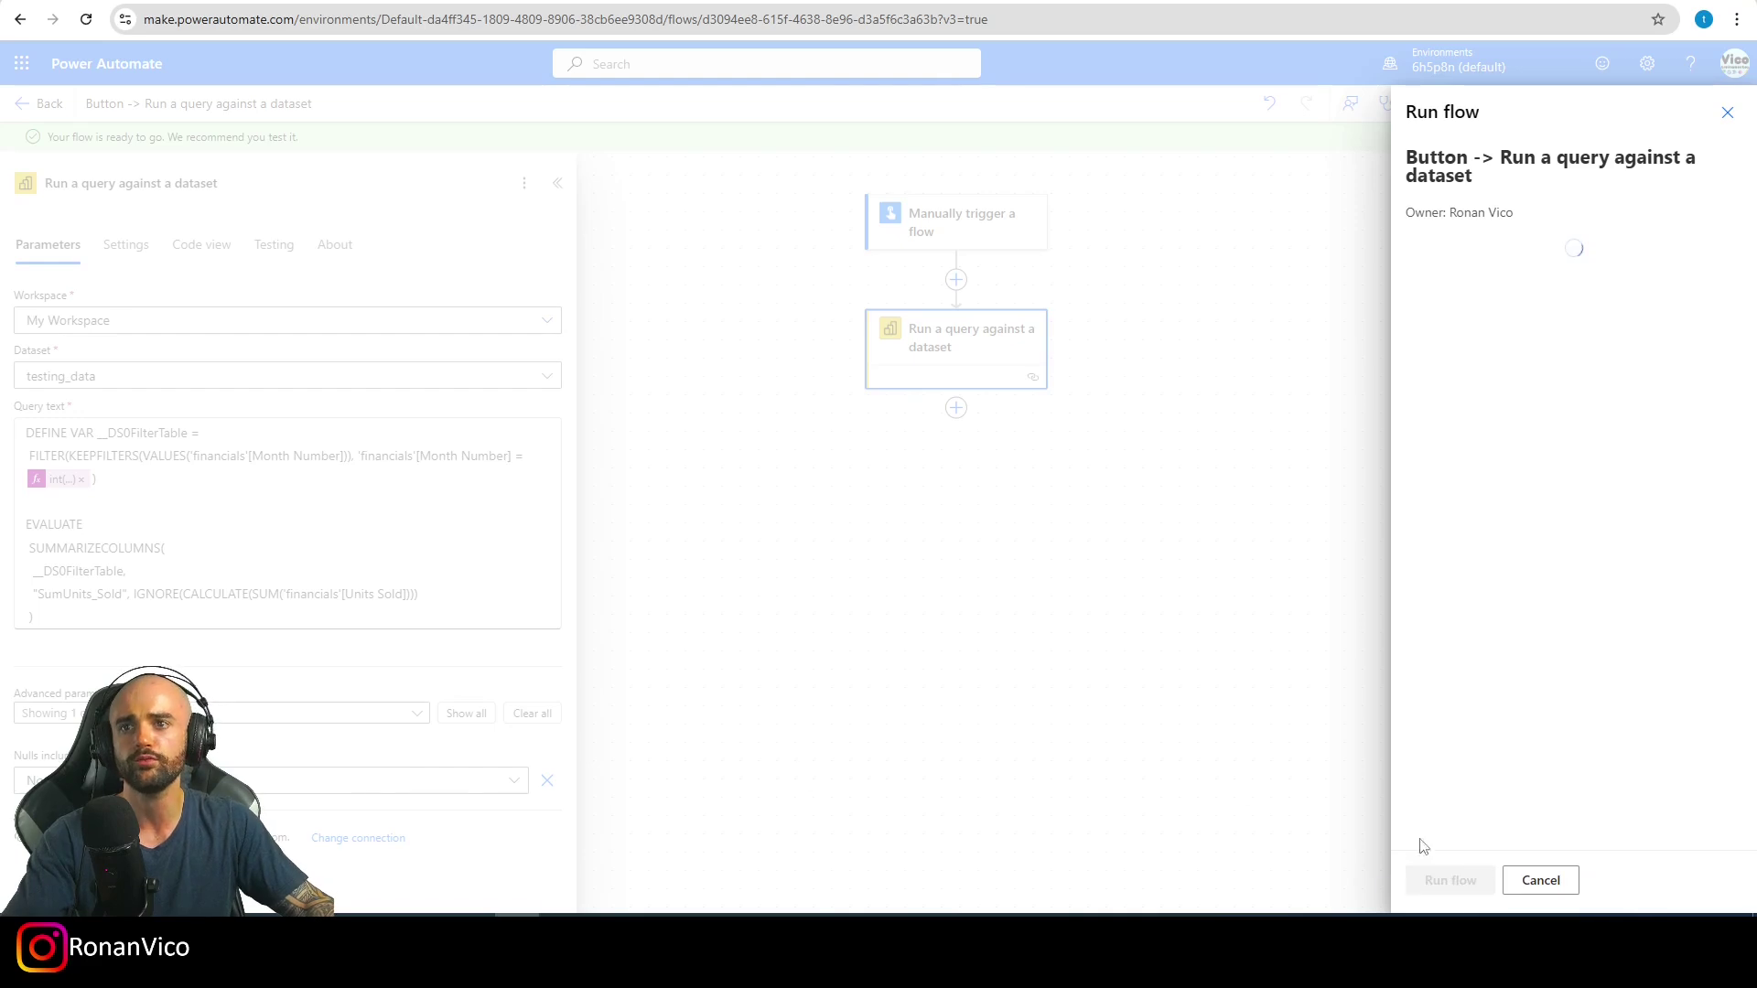
left_click(1459, 882)
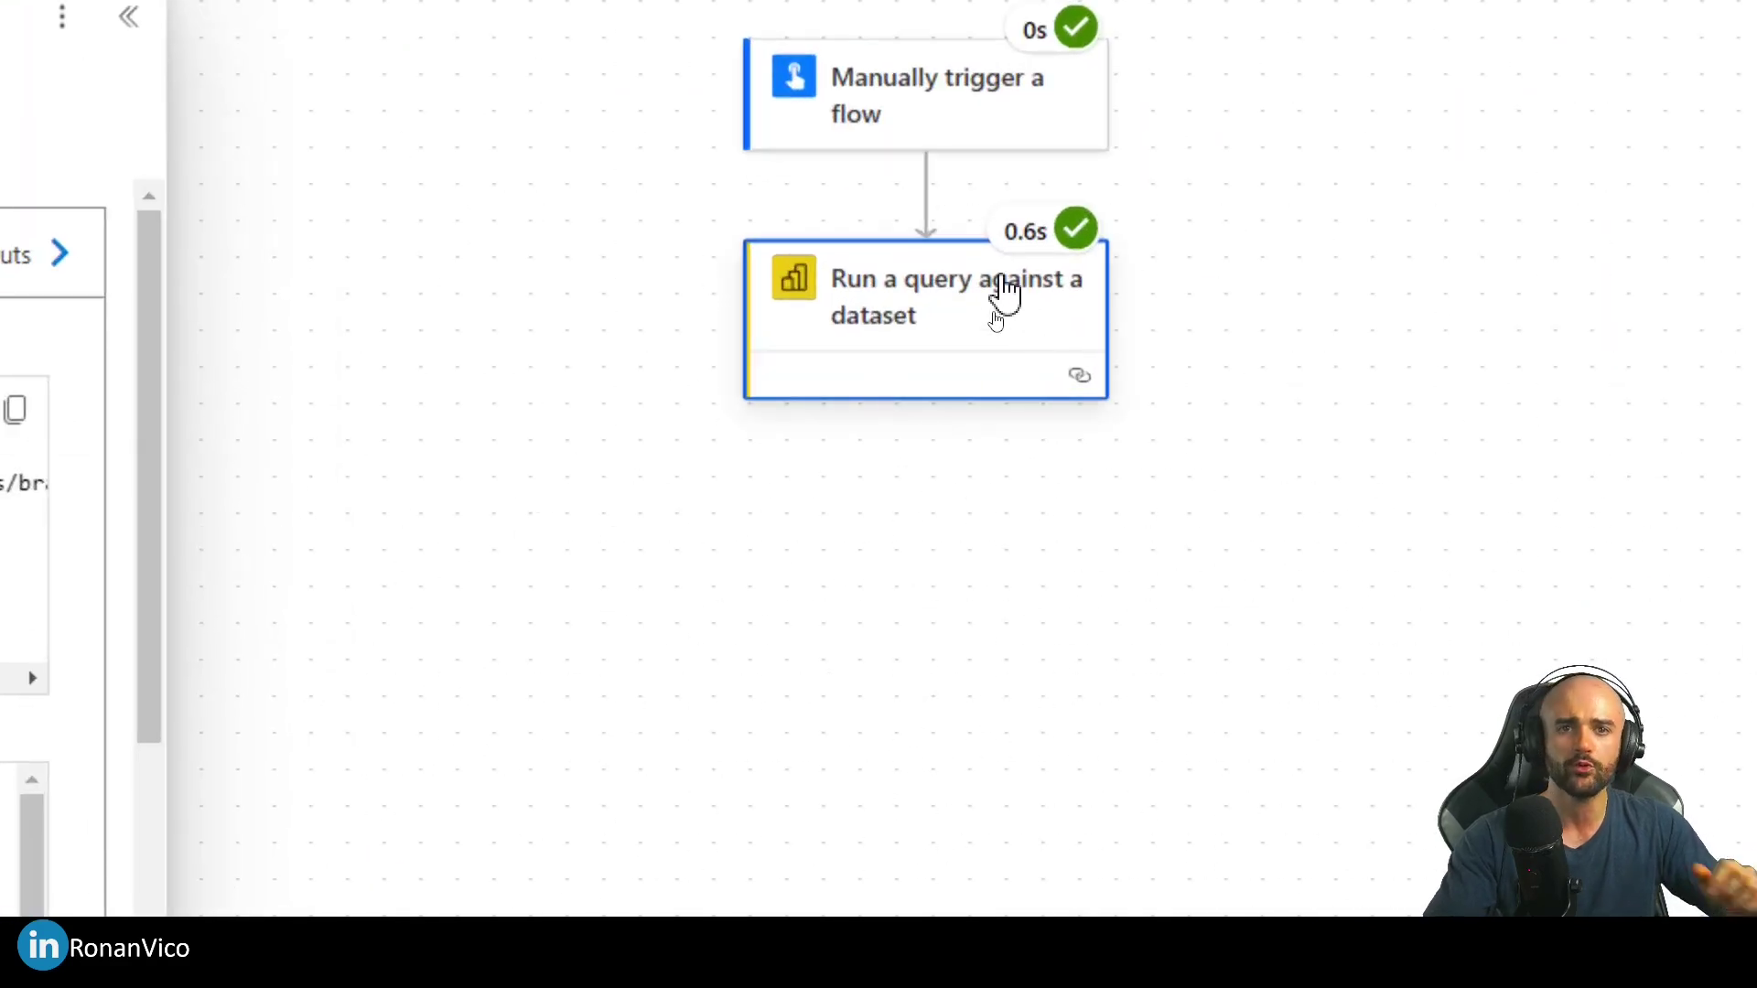
Step: Examine the dataset query run's inputs for the month filter value and its response body for the rows and SumUnits_Sold value
scroll(369, 645, "down", 8)
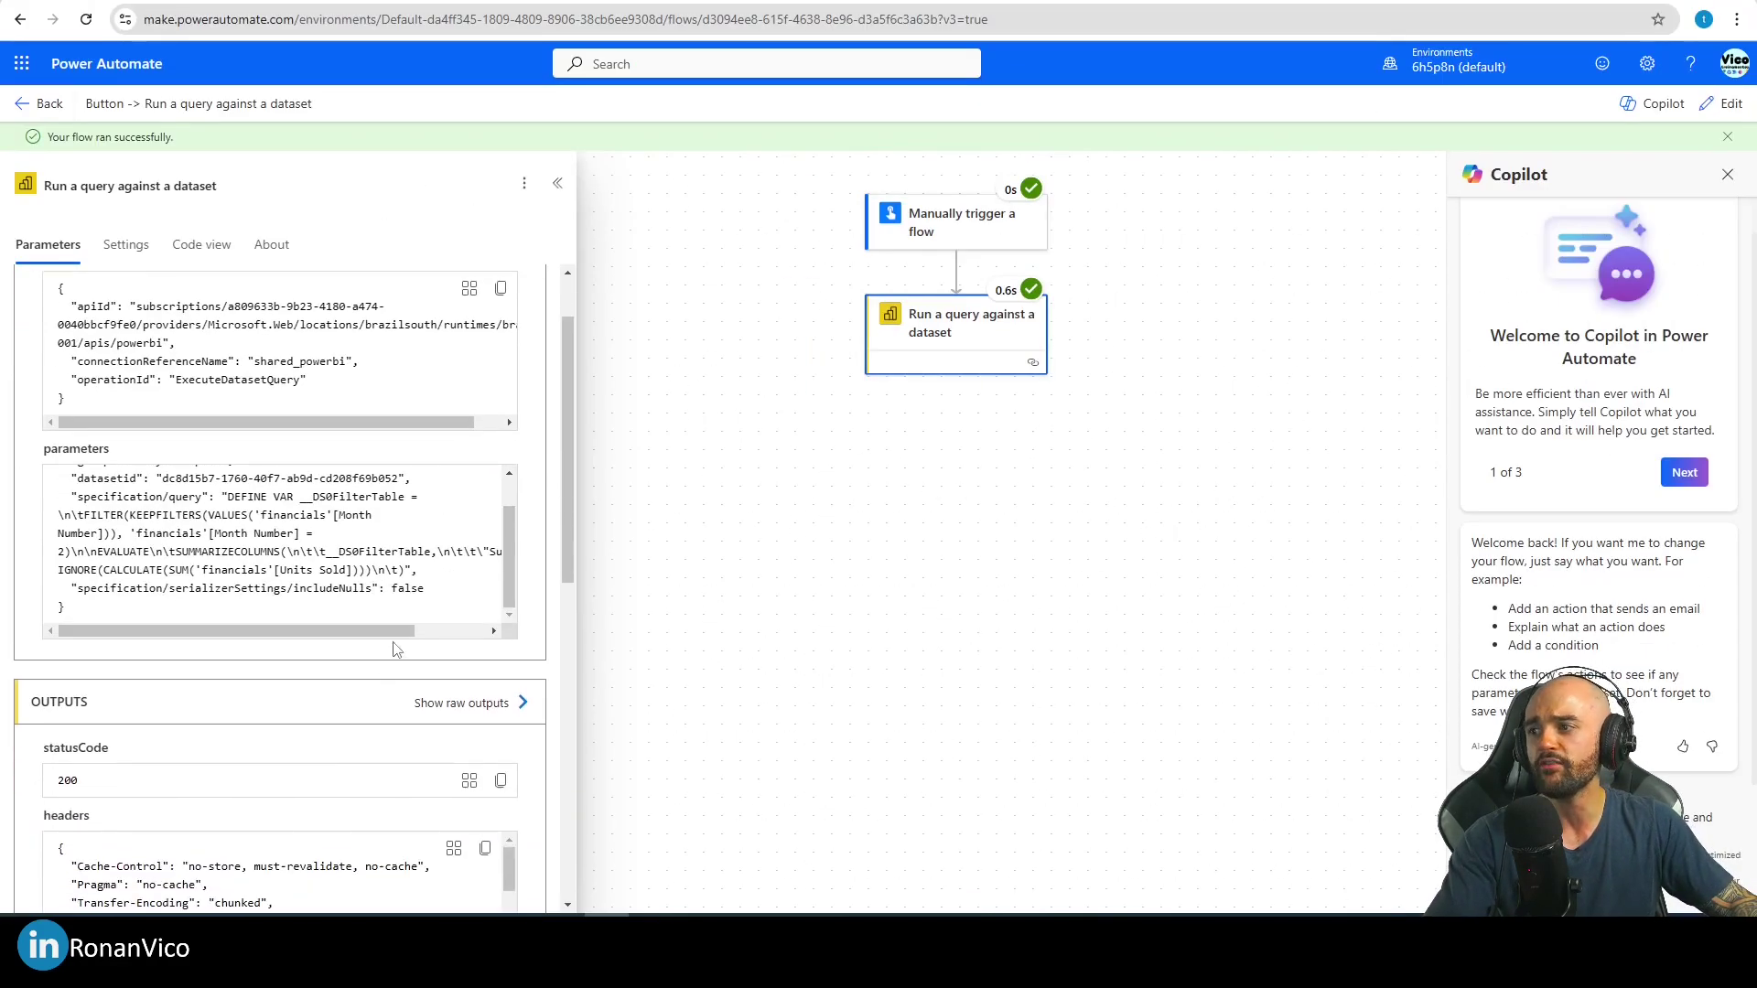
double_click(91, 526)
double_click(122, 562)
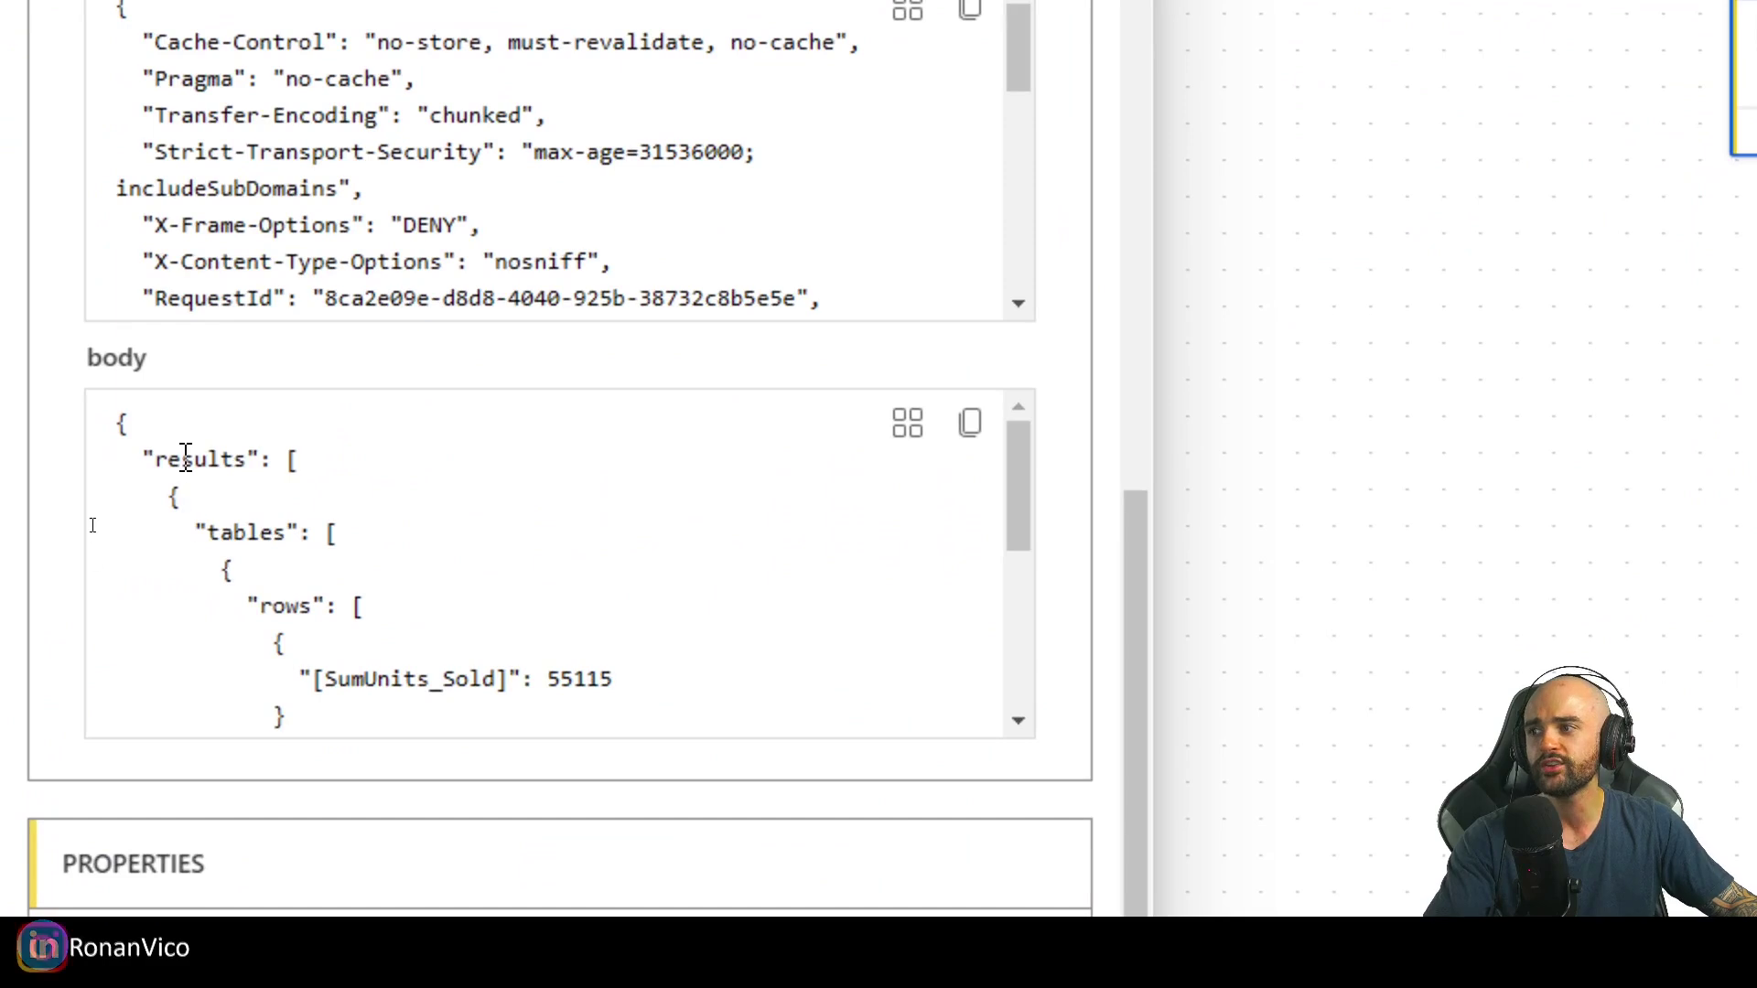
double_click(284, 606)
scroll(764, 631, "down", 2)
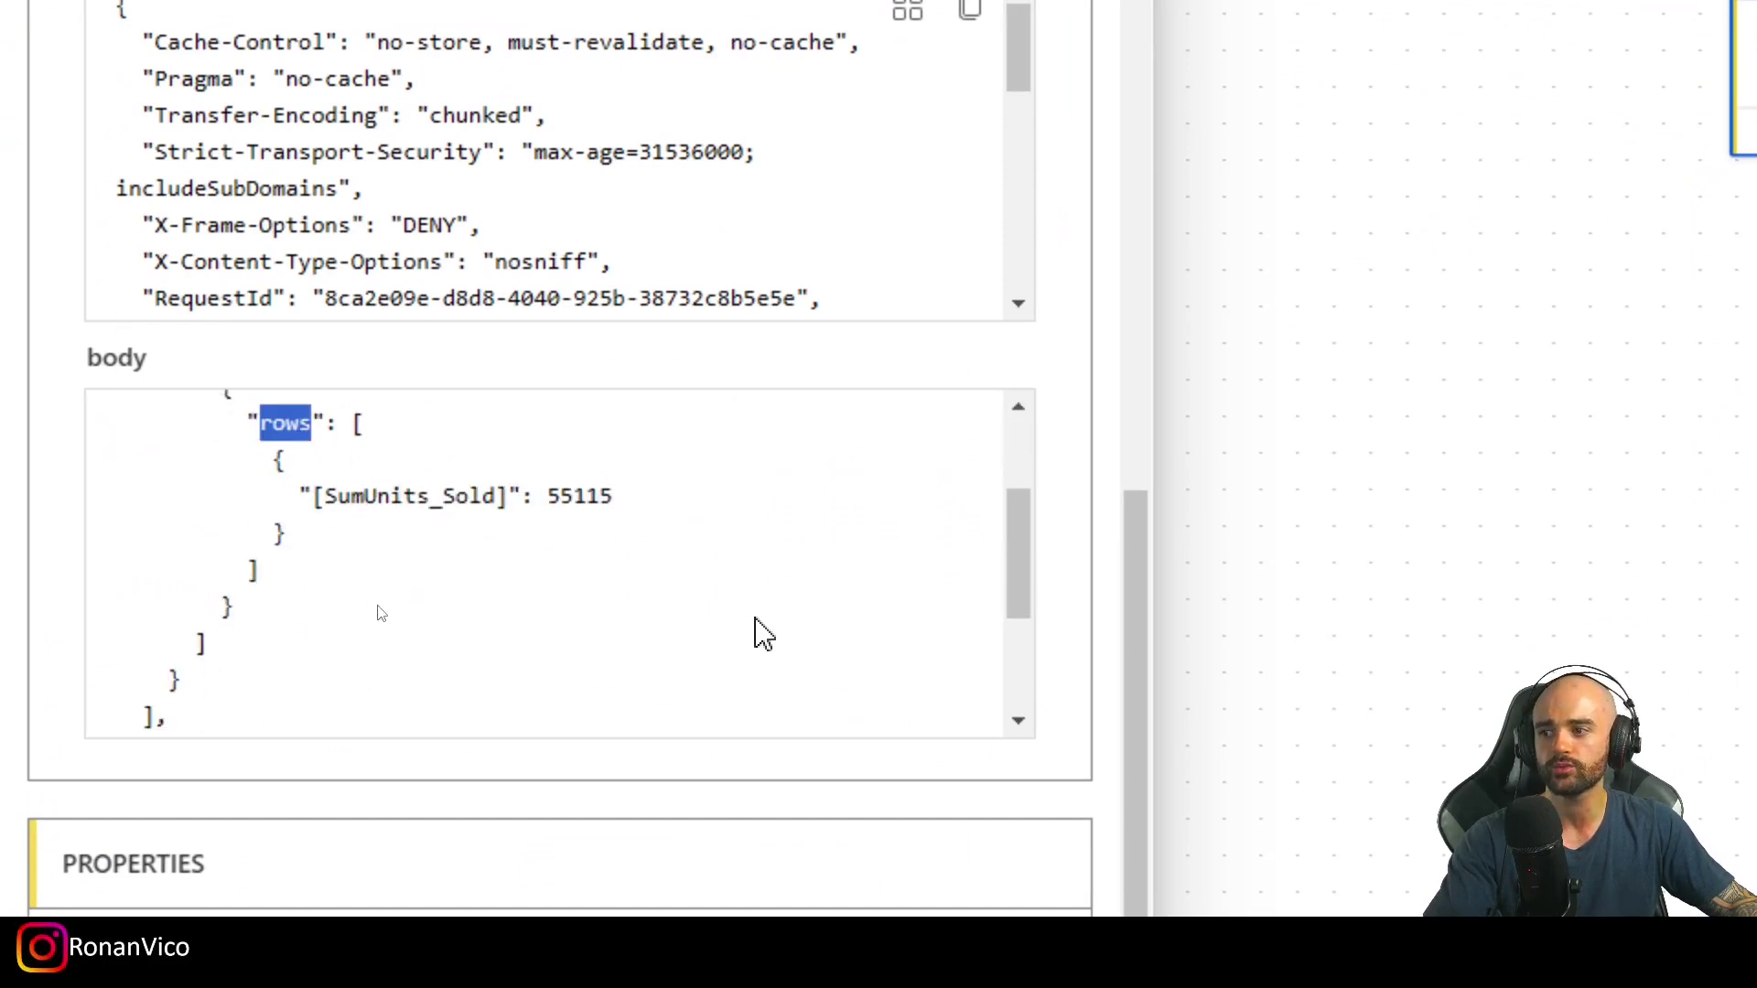
double_click(404, 498)
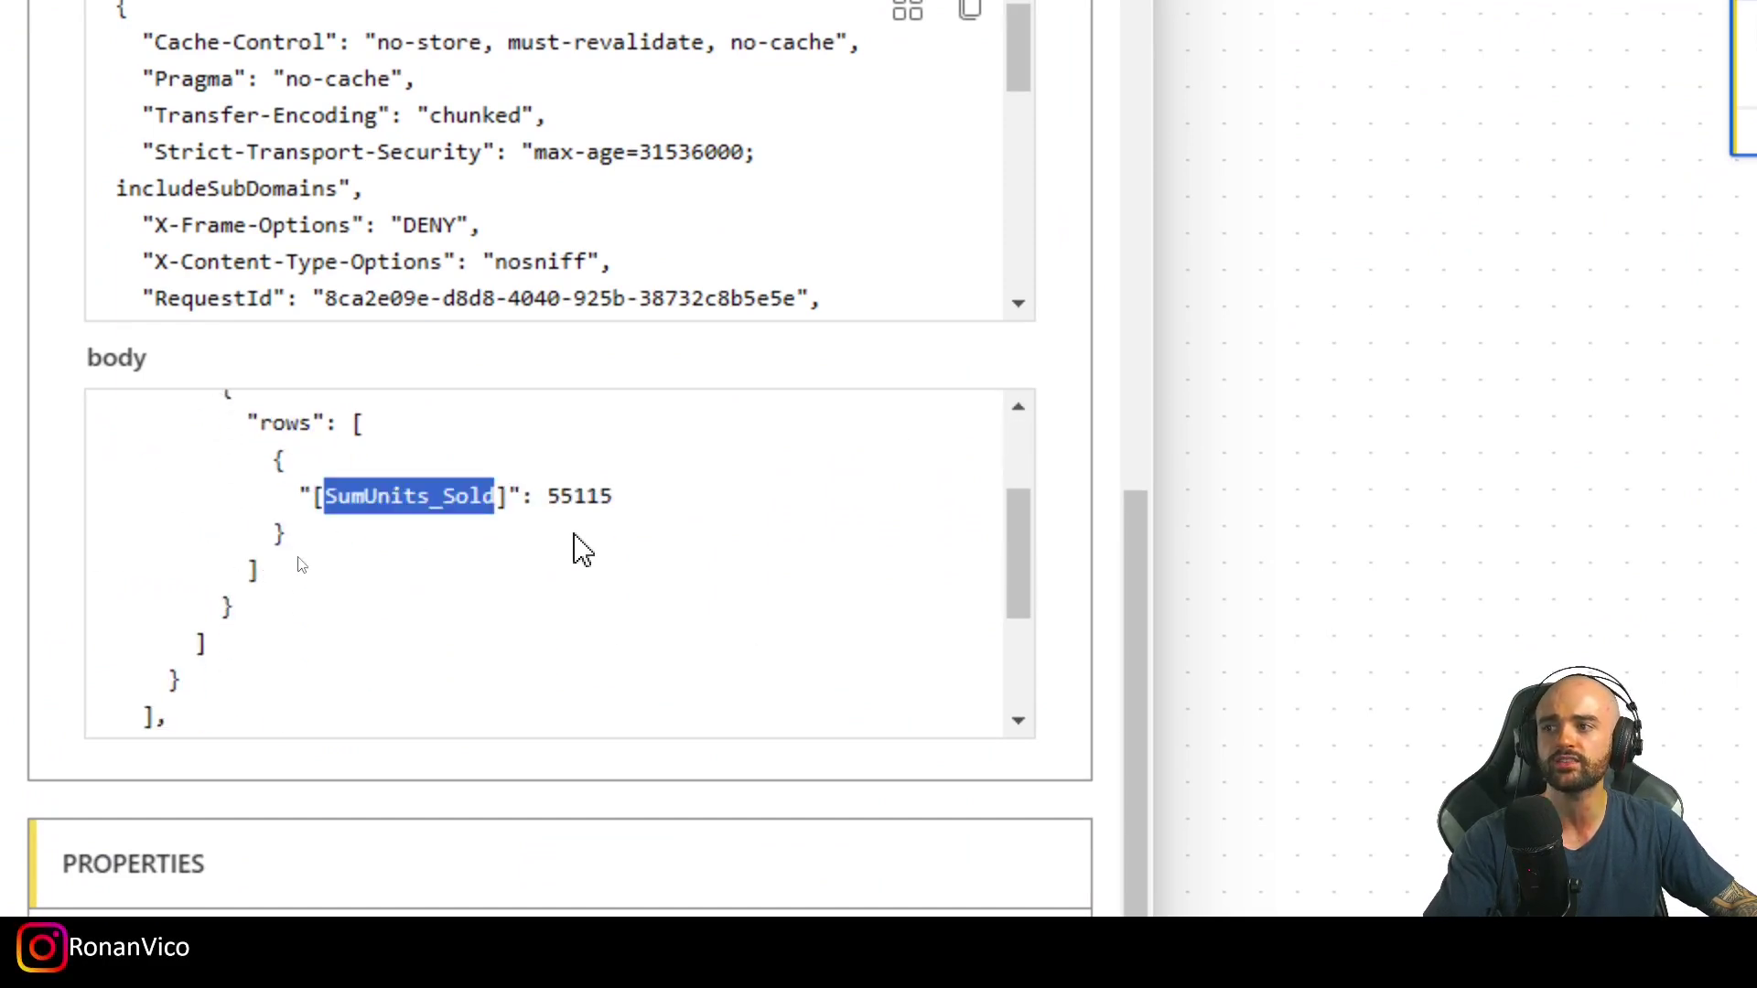
double_click(580, 499)
scroll(604, 577, "up", 2)
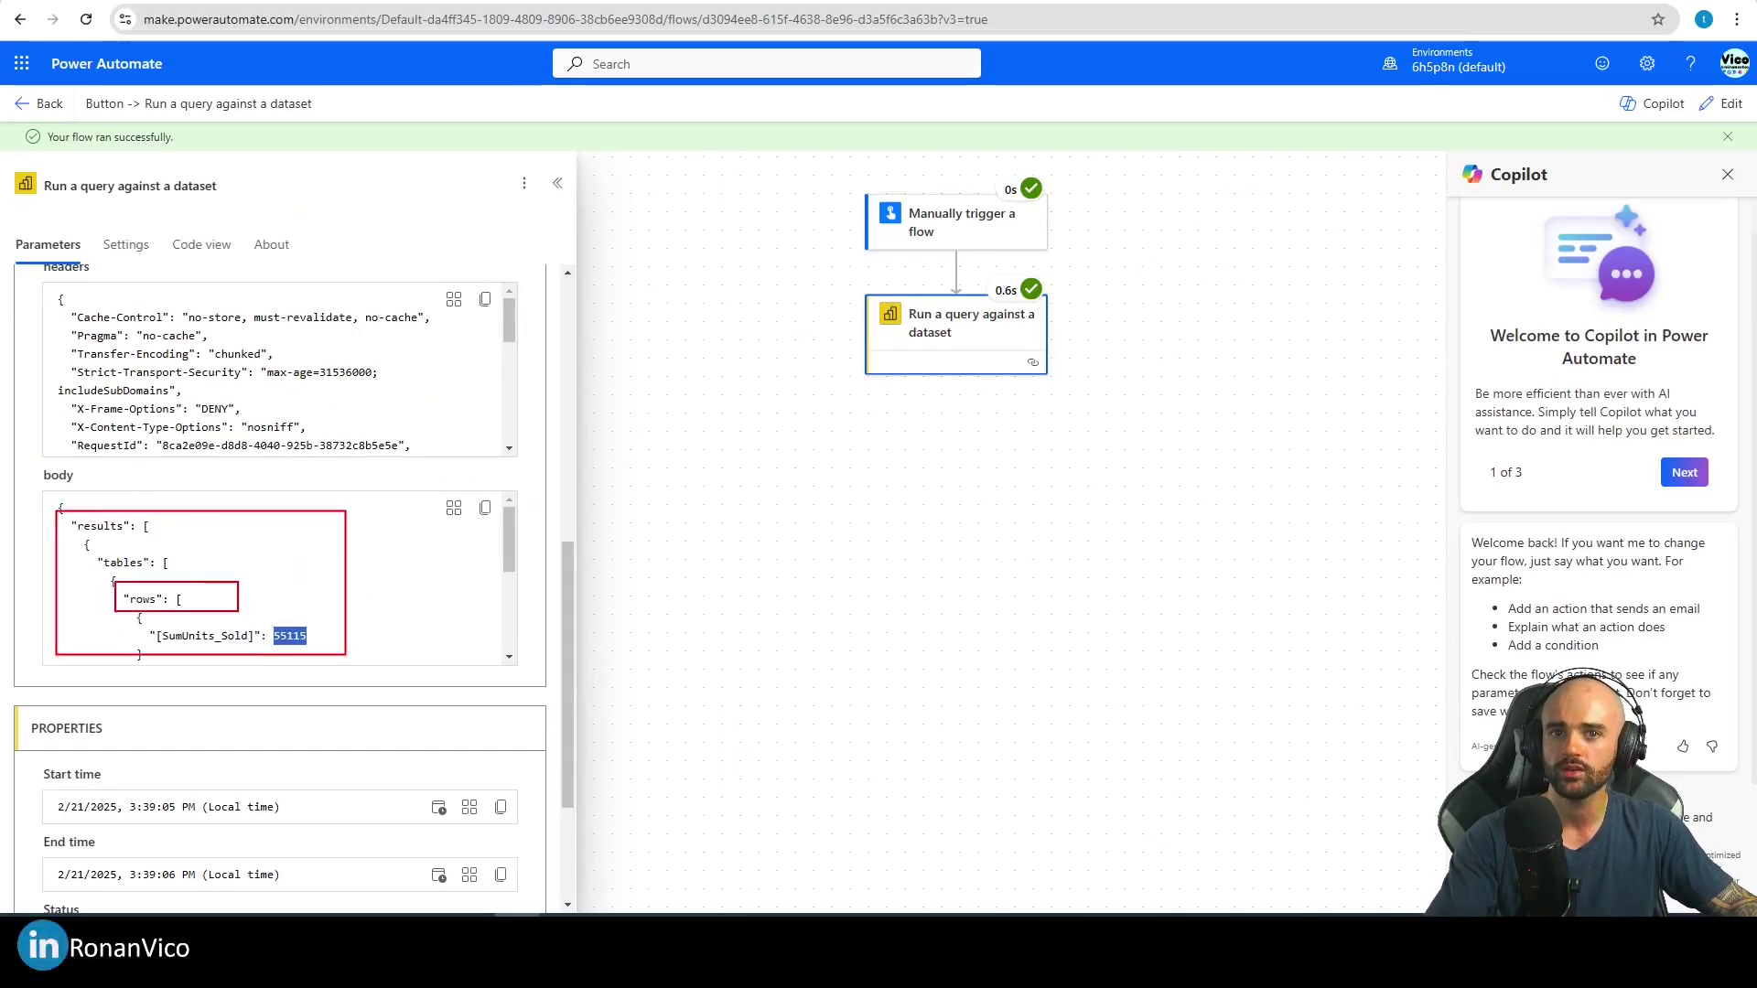
Step: Switch to the testing_data report in Power BI Desktop to compare it with the flow's query result
mouse_move(644, 886)
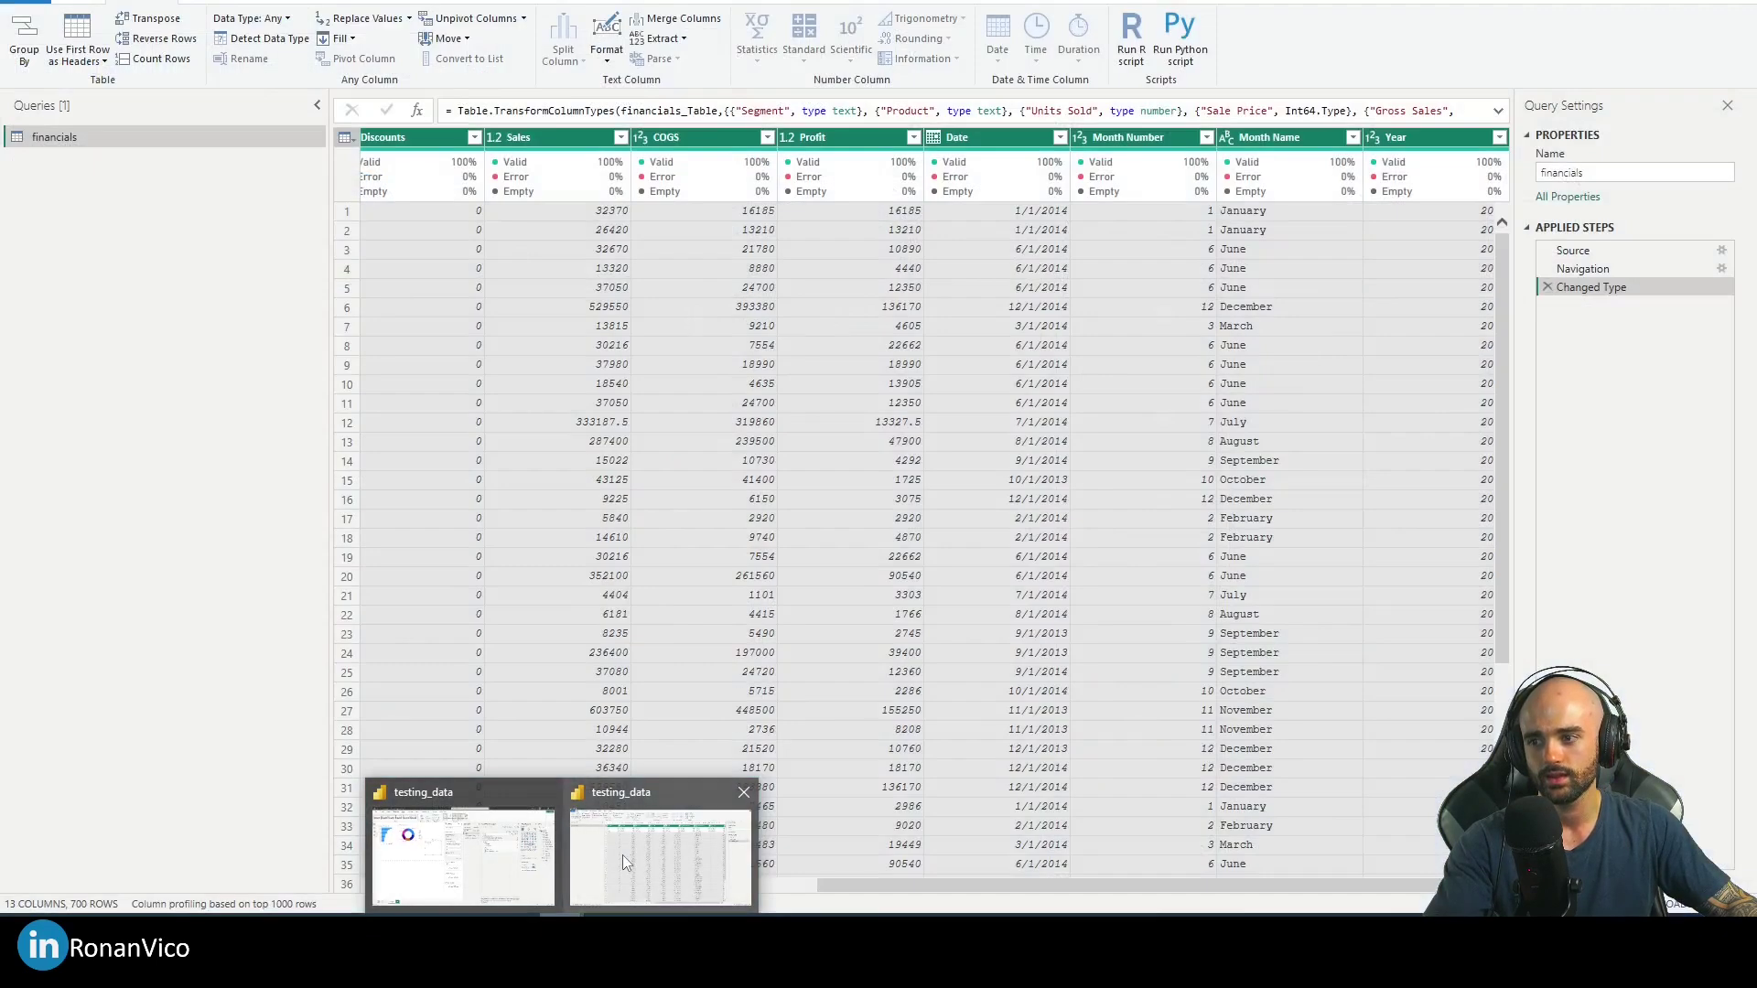
left_click(596, 838)
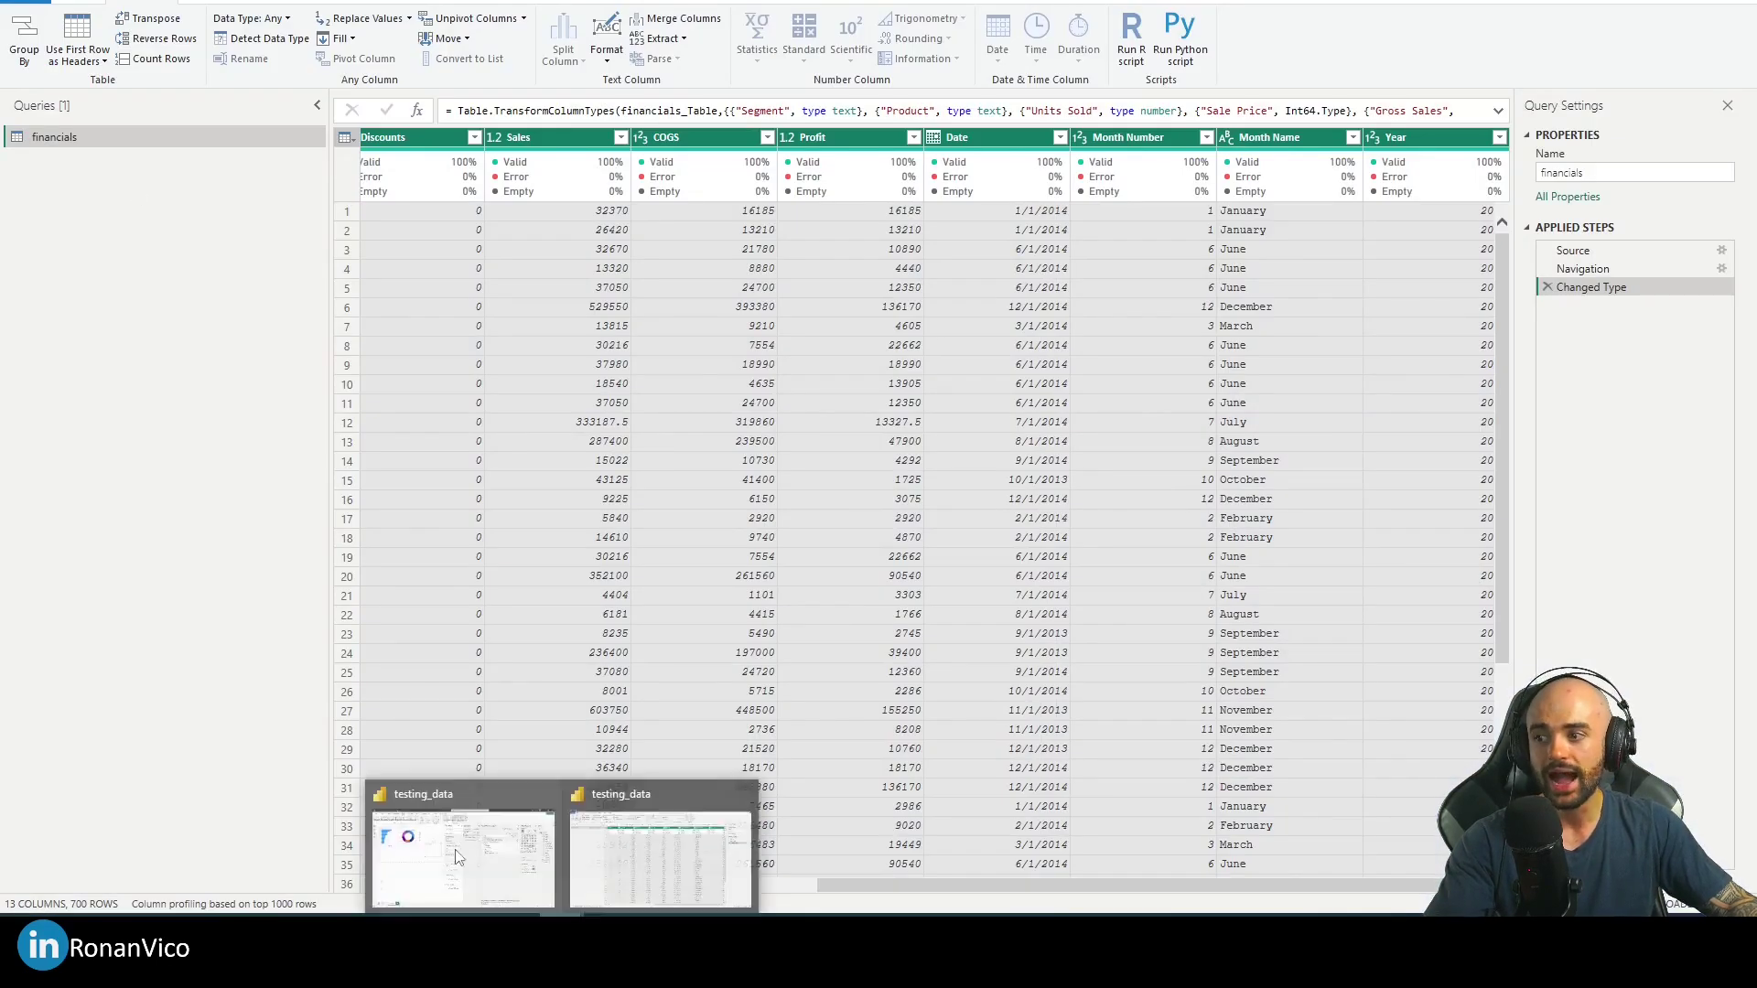
left_click(382, 869)
left_click(1027, 125)
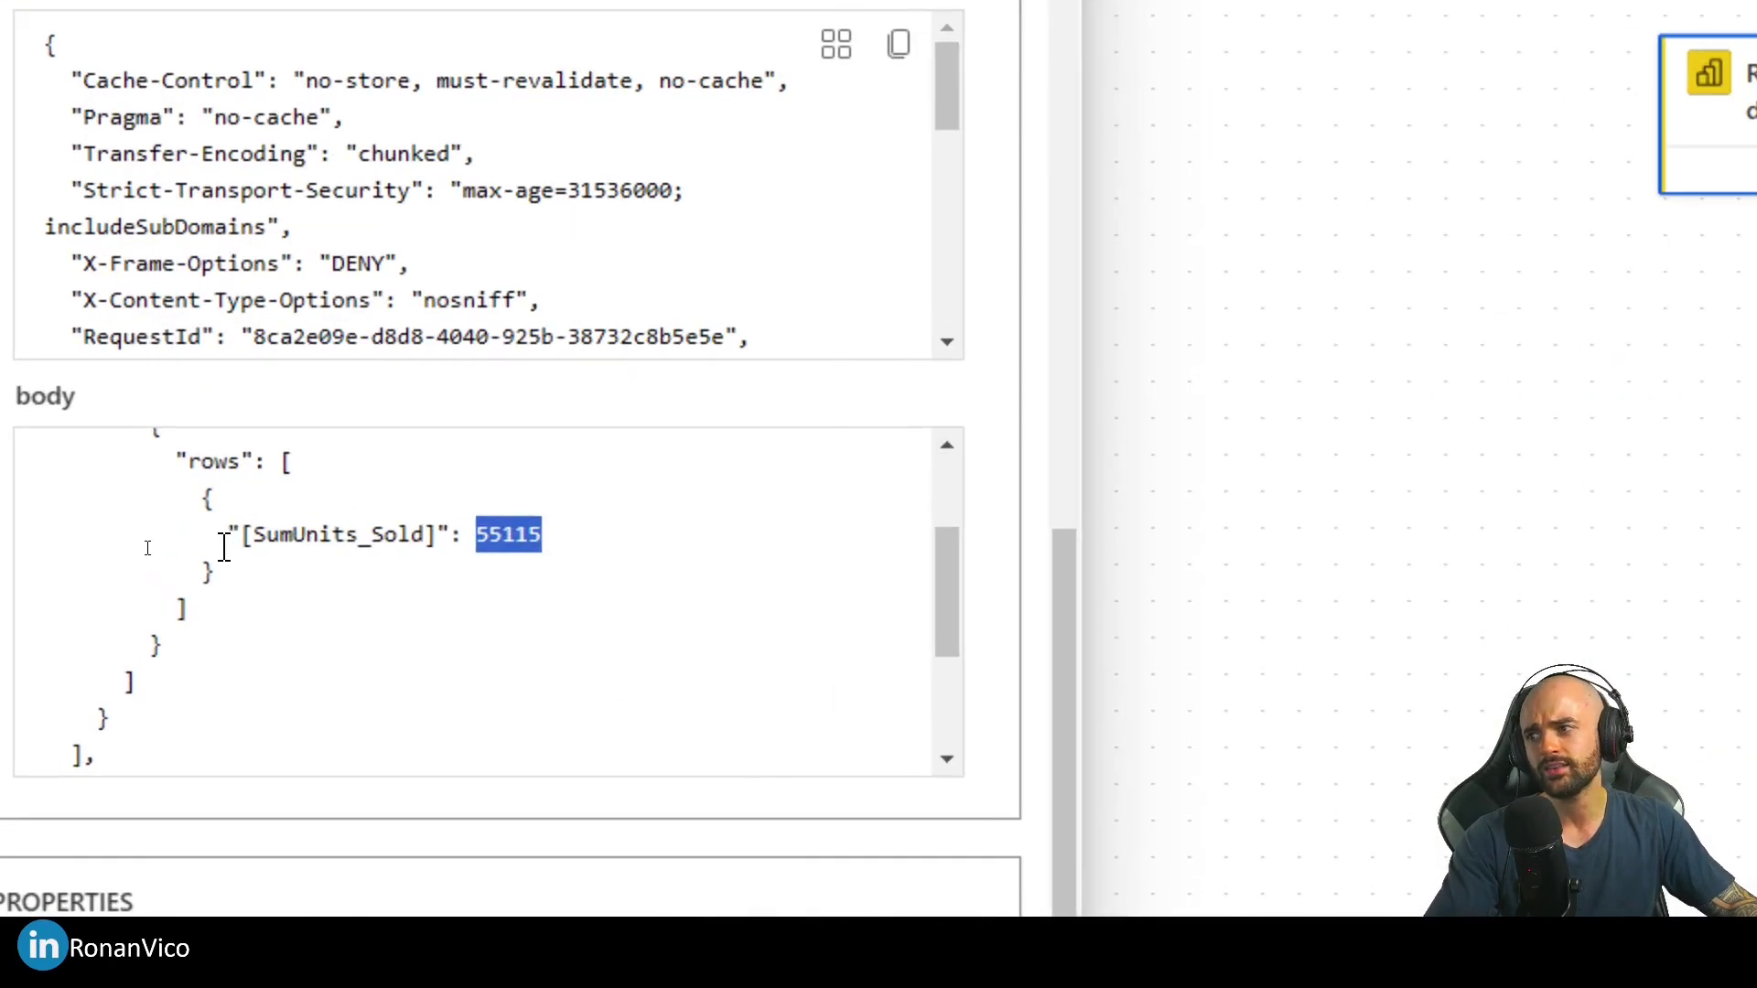
Step: Examine how SumUnits_Sold is nested under results, tables and rows in the dataset query's response body in Power Automate
left_click_drag(224, 540, 454, 535)
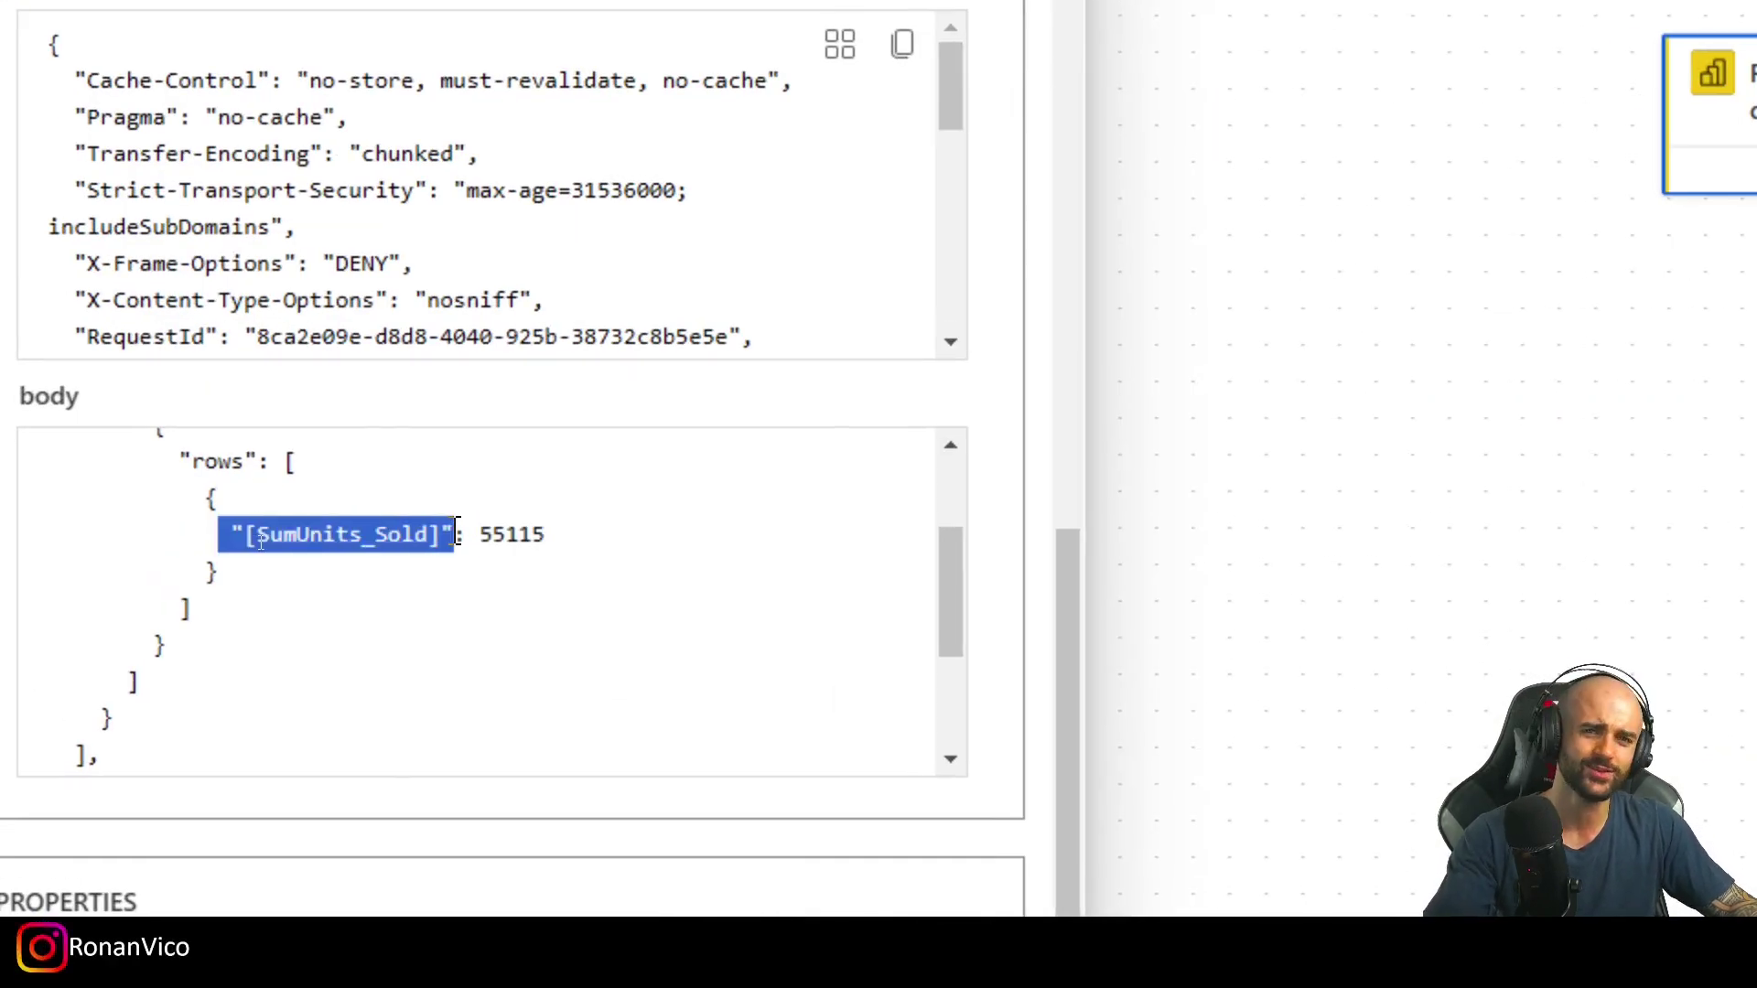
left_click(434, 613)
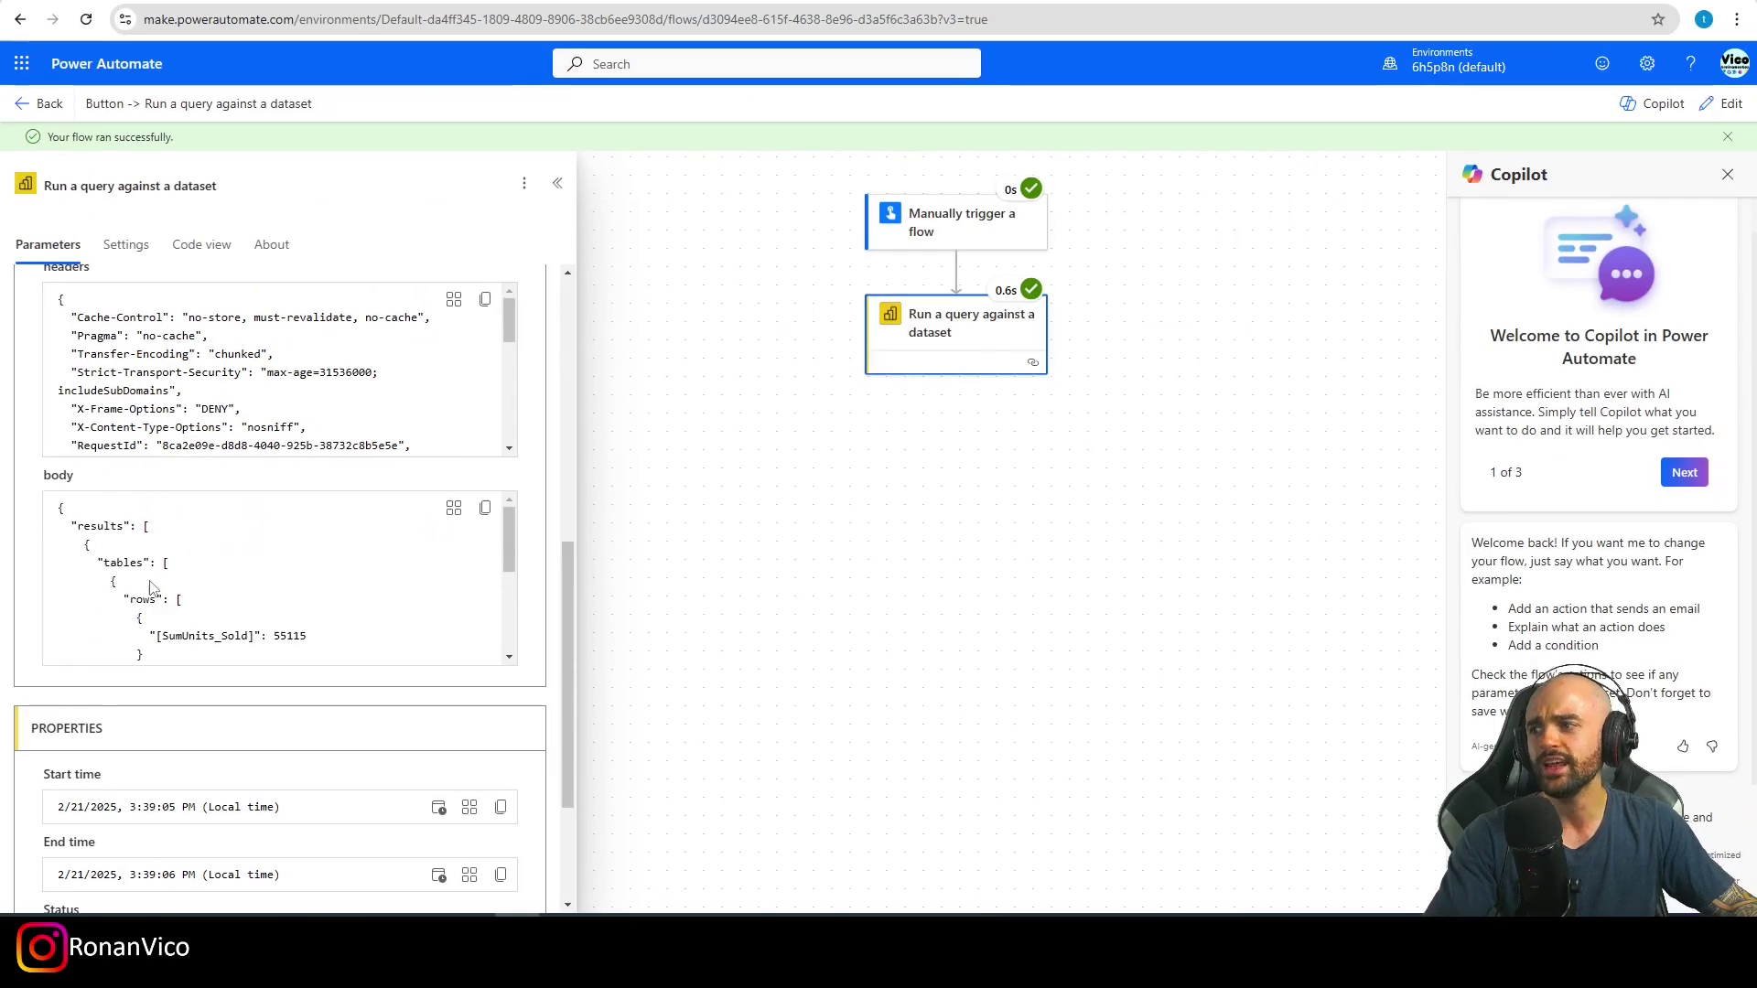
double_click(98, 526)
left_click(127, 560)
double_click(142, 599)
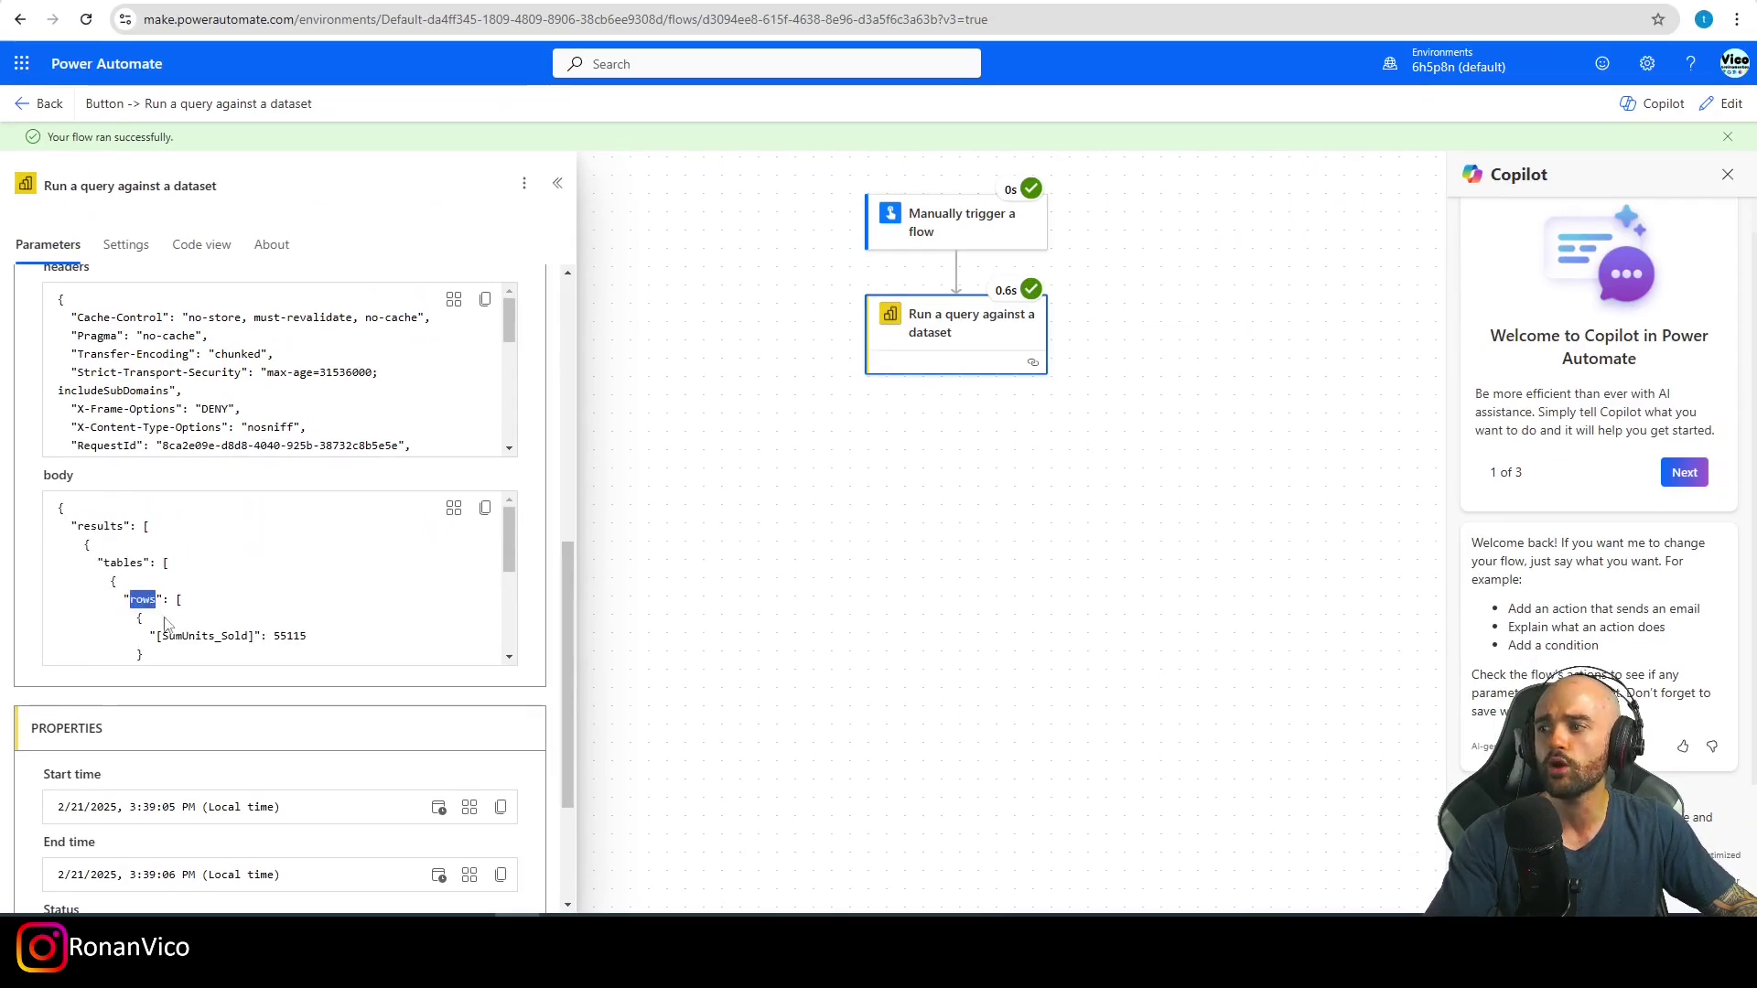
scroll(142, 549, "down", 2)
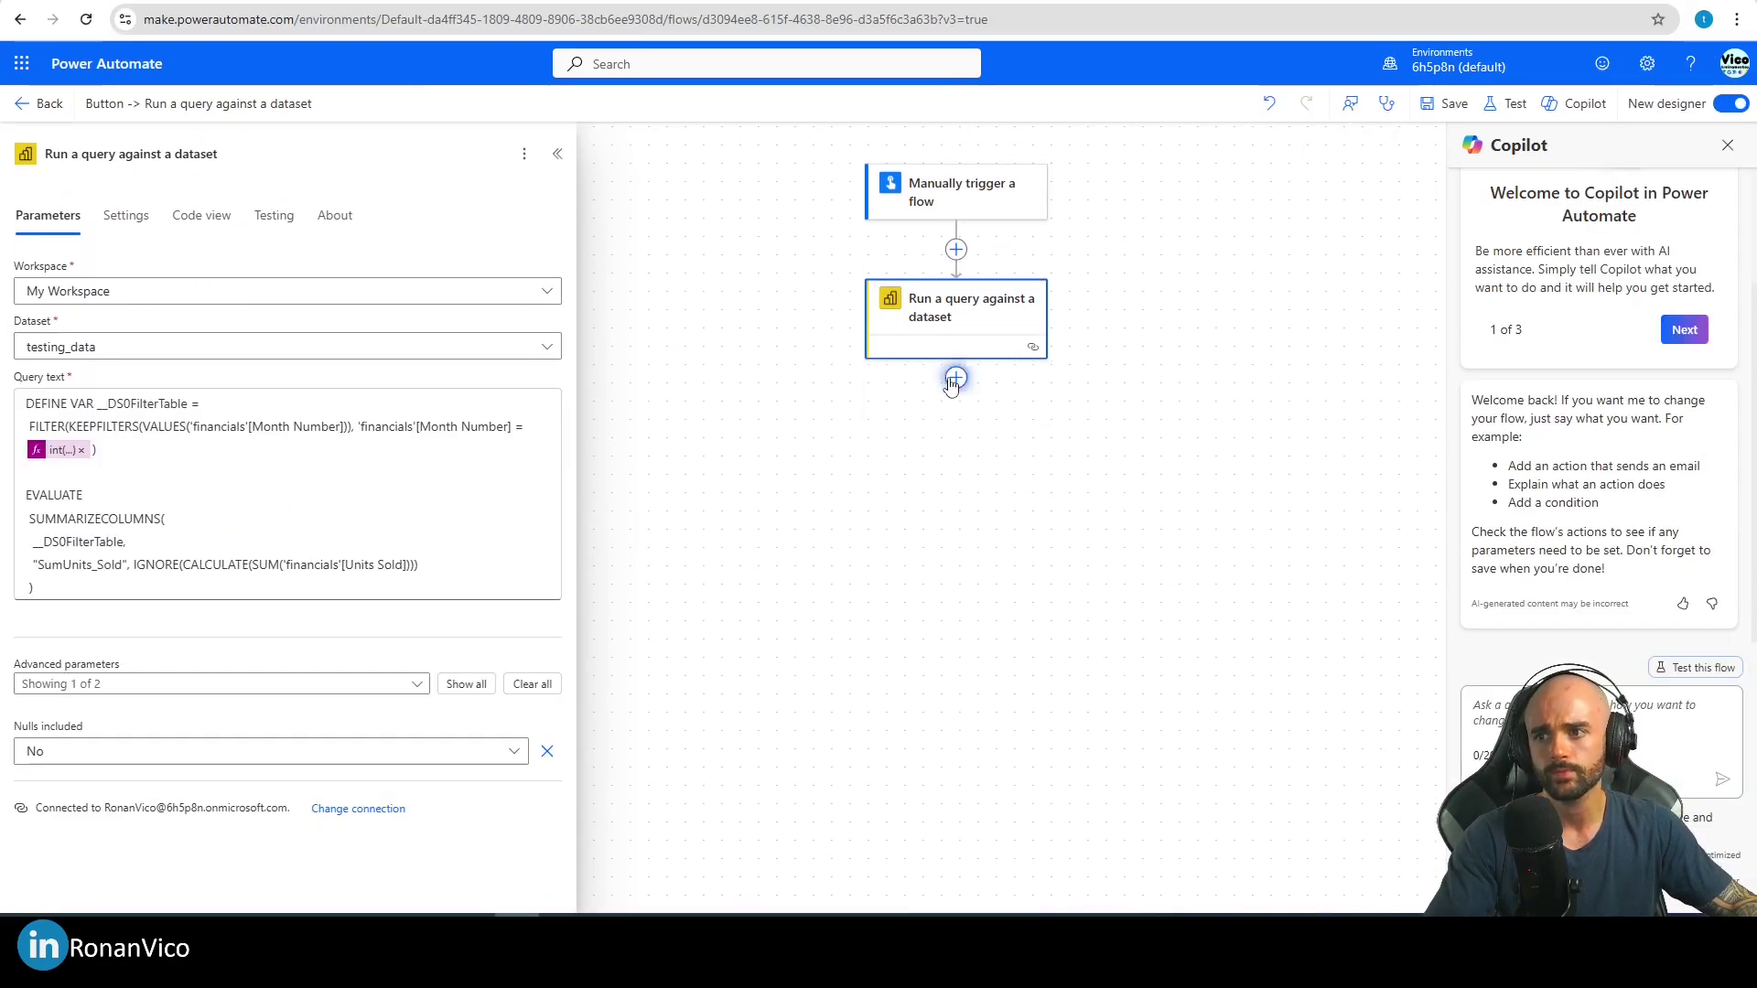
Step: Add a Compose action after the dataset query and set its input to the query's Row
left_click(955, 378)
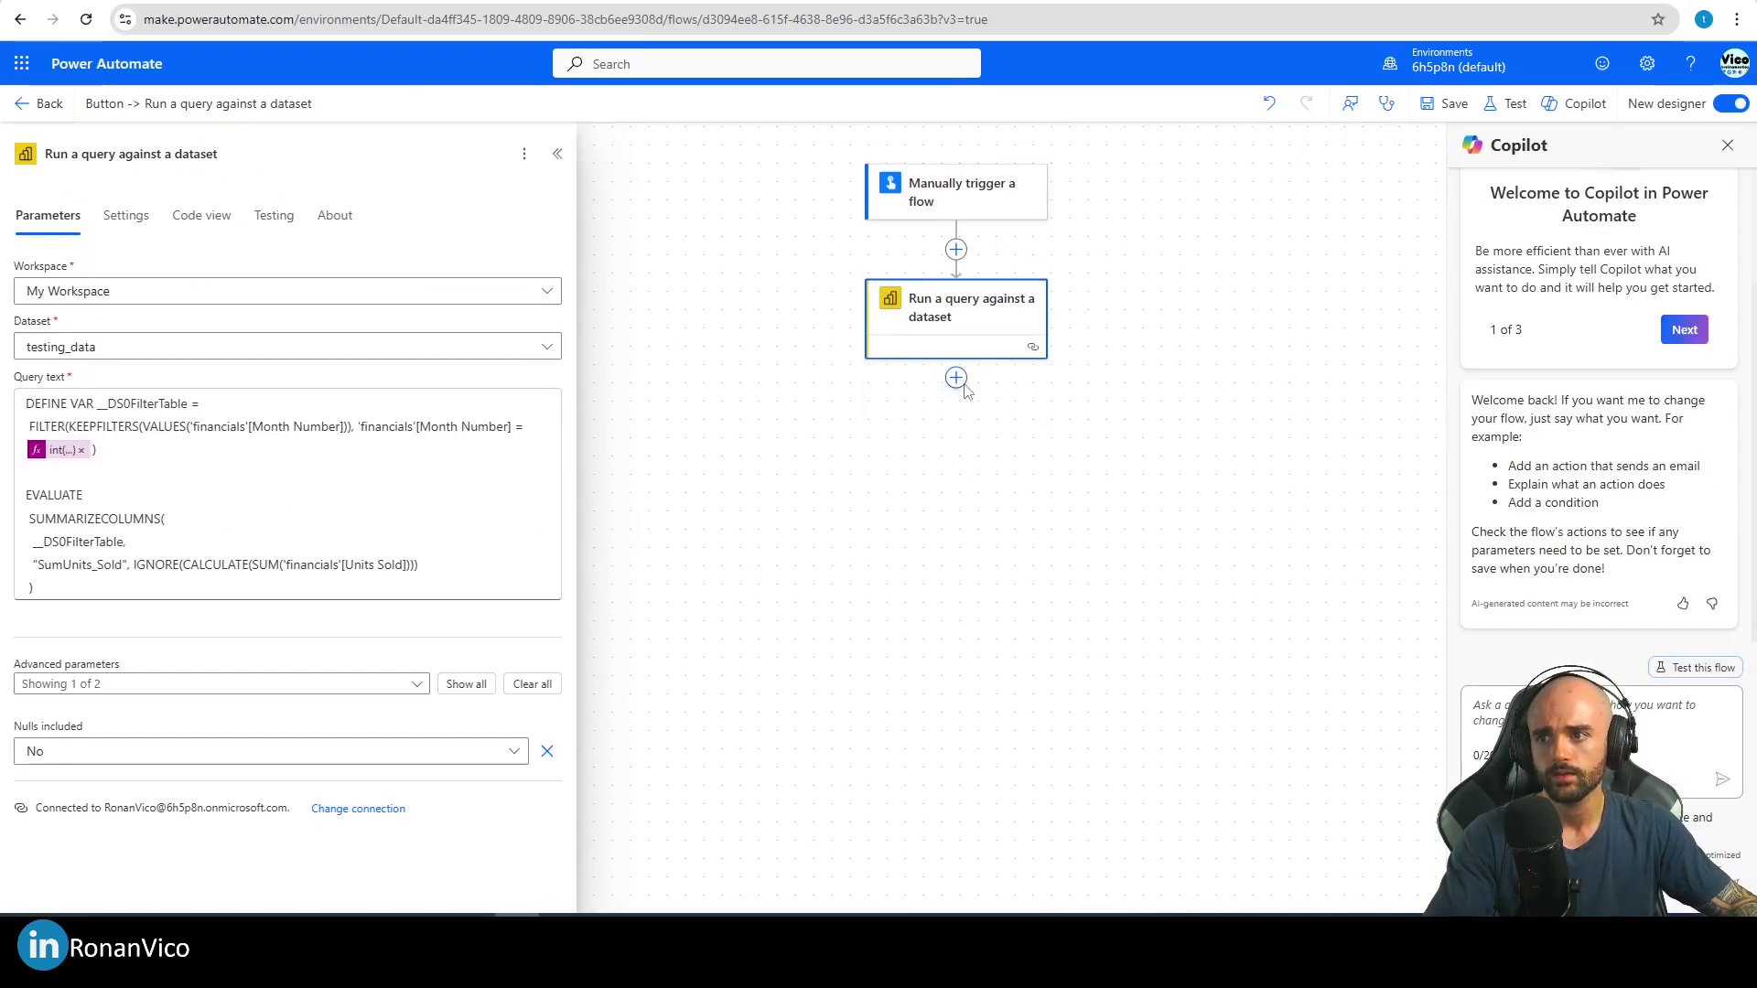
type("compose")
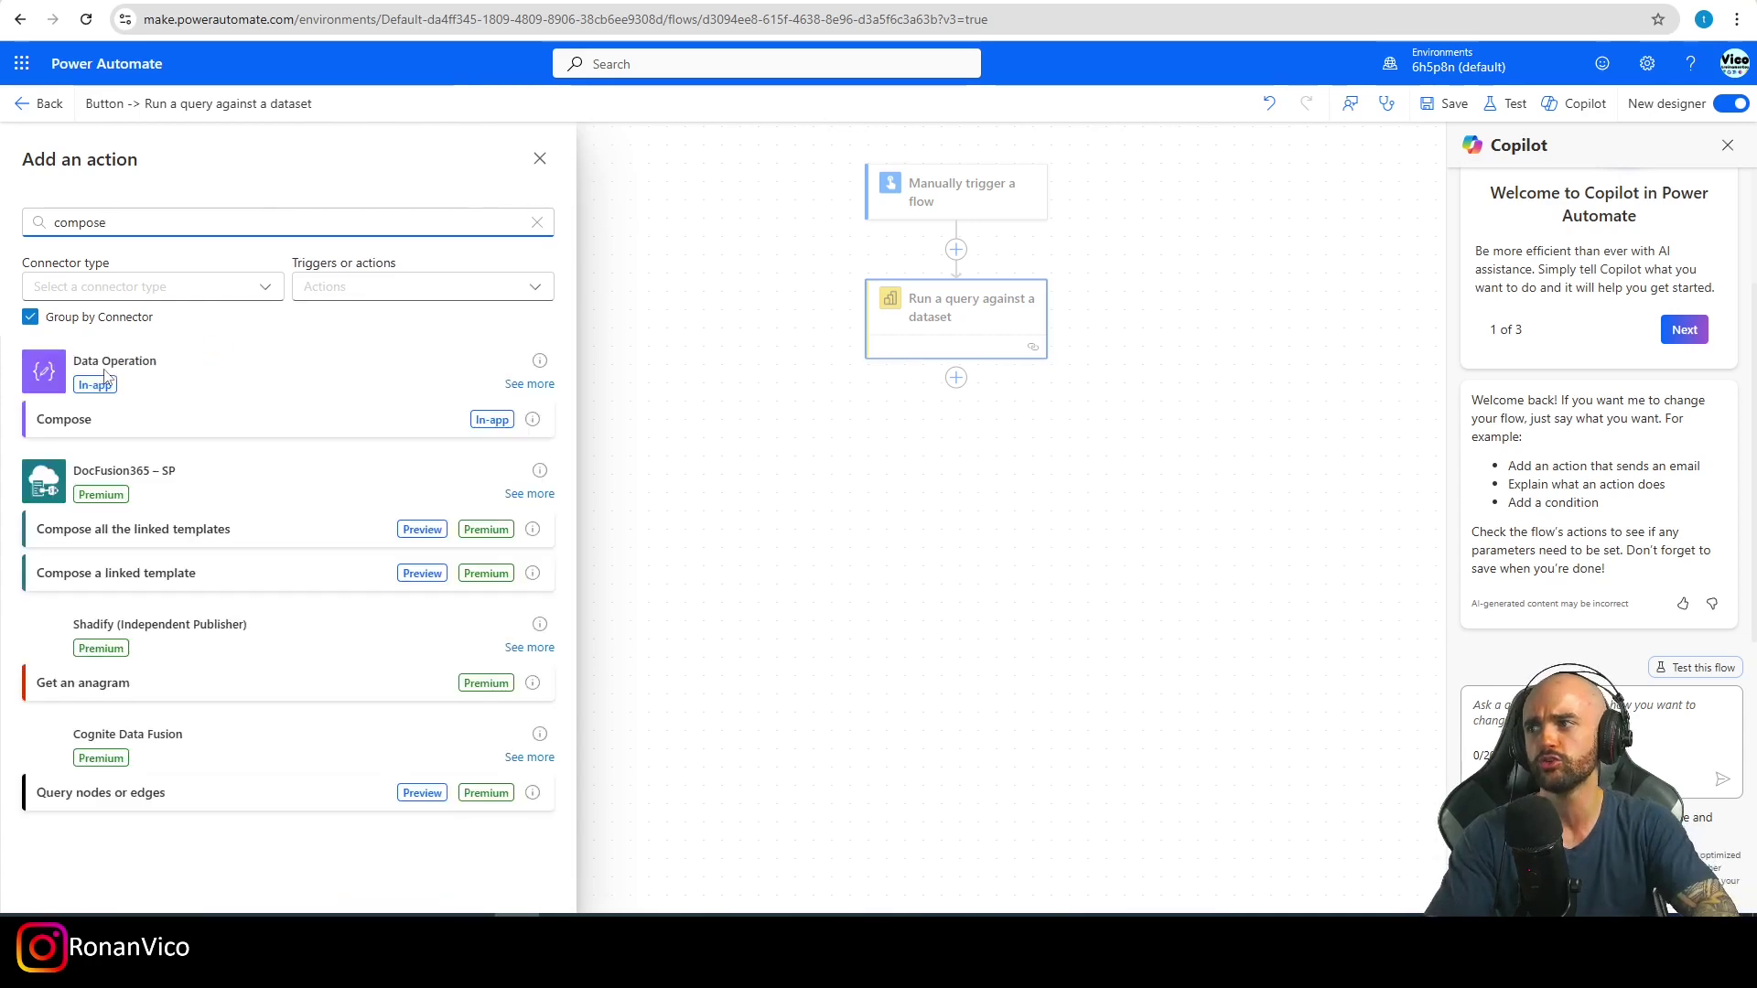
left_click(124, 412)
left_click(360, 291)
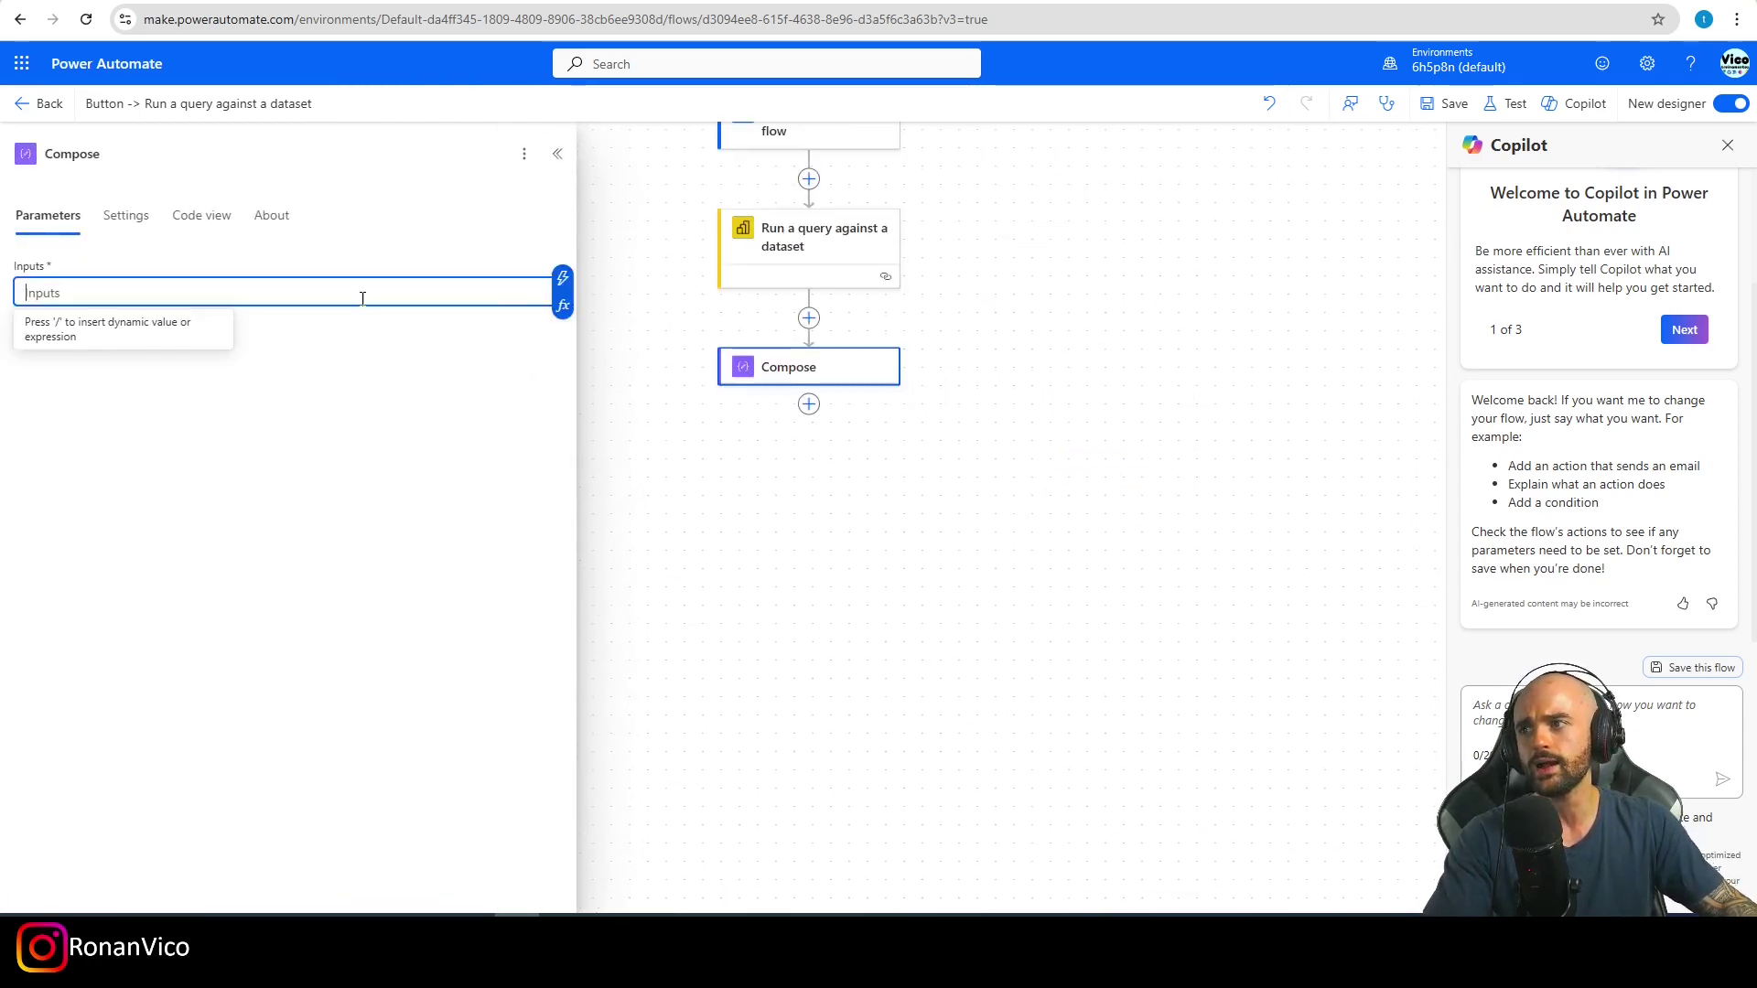
left_click(564, 280)
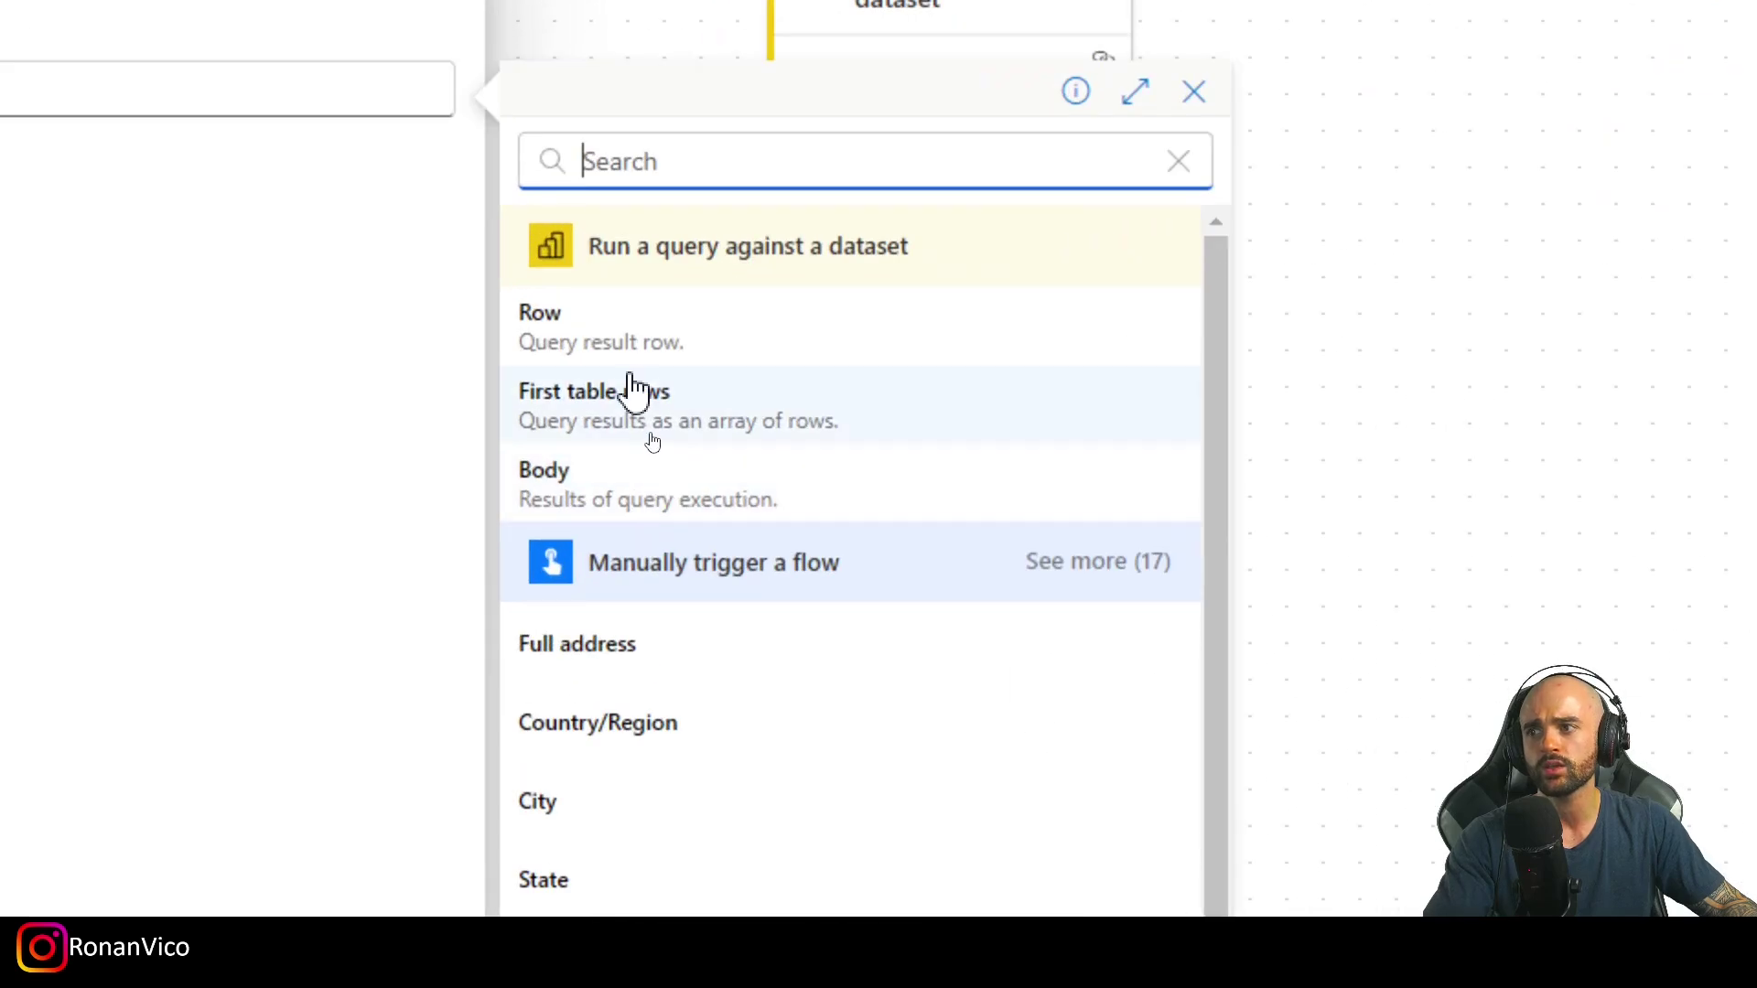
left_click(712, 348)
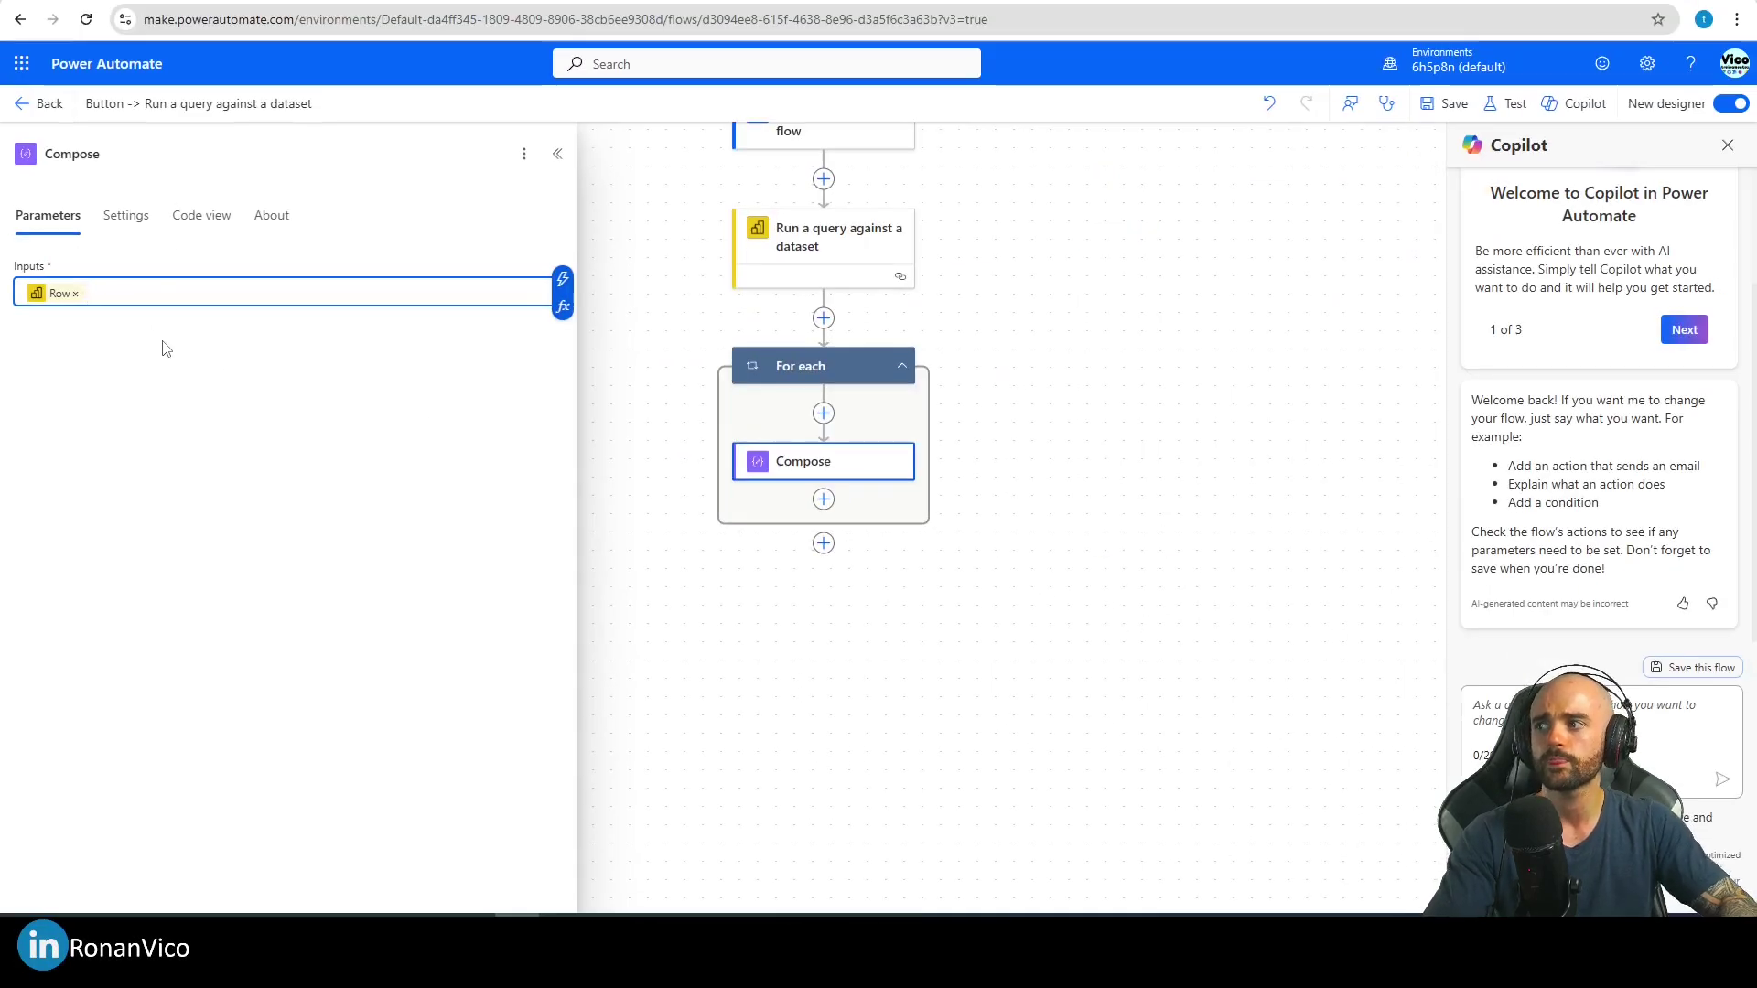
Step: Move the Compose action out of the For each loop and delete the loop
left_click(166, 349)
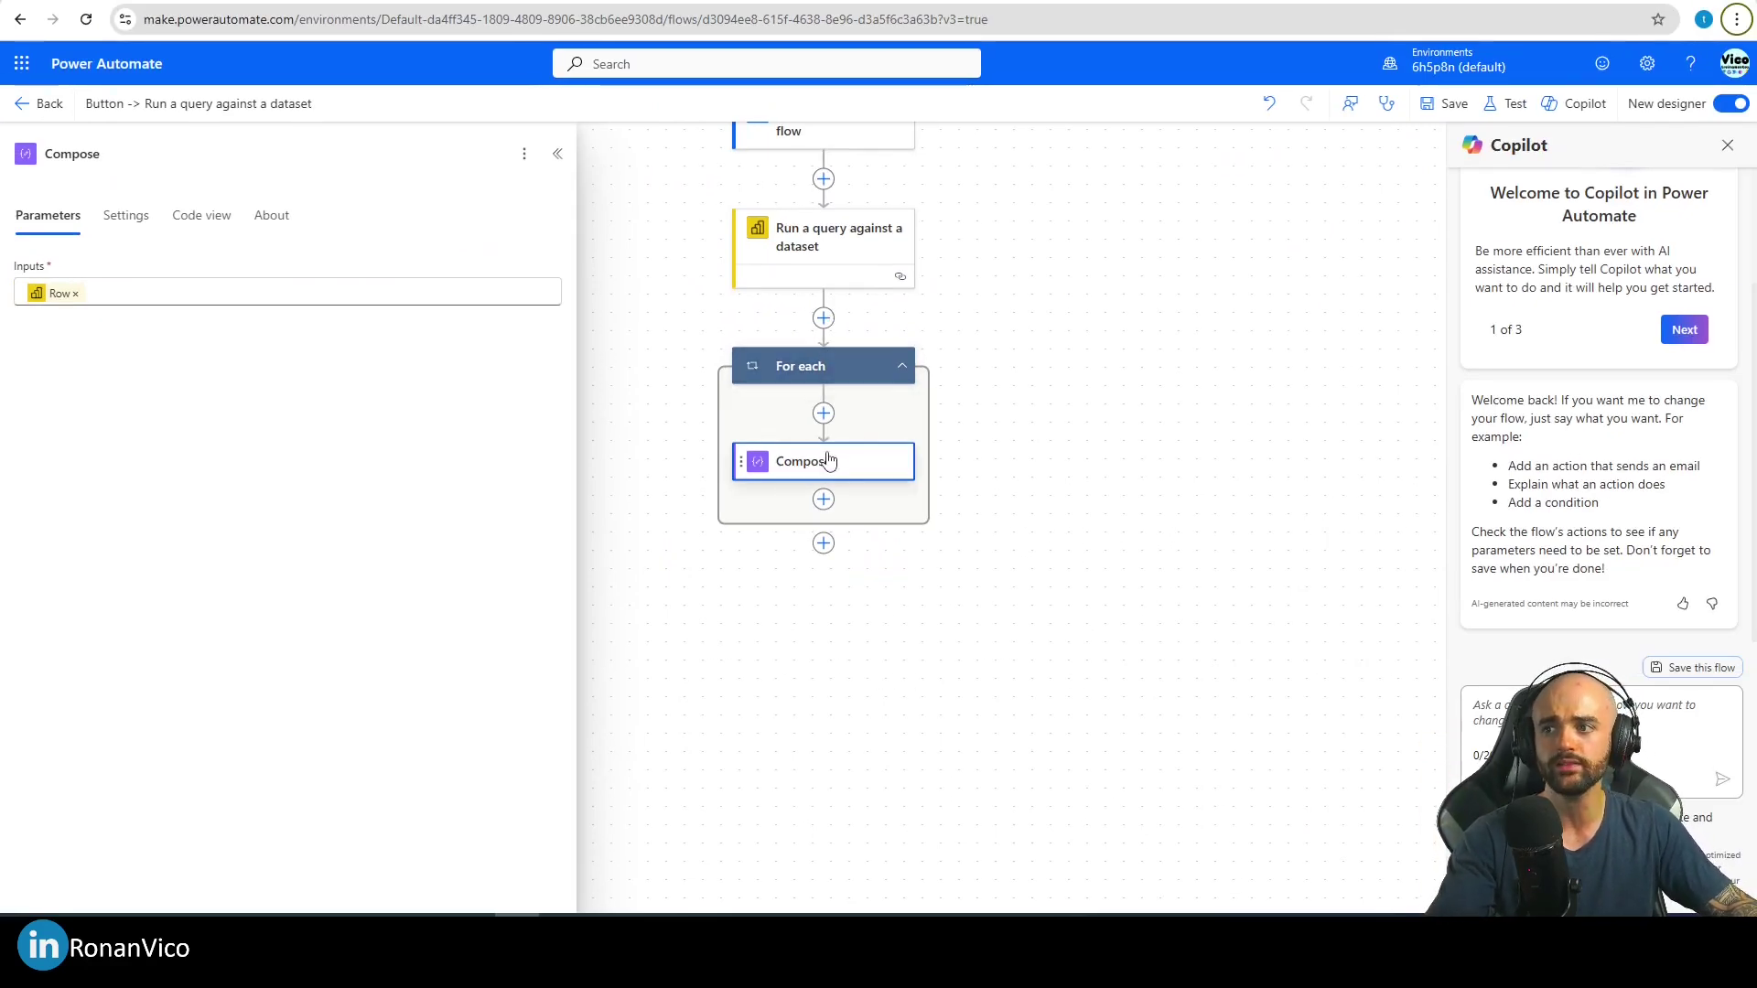
left_click(172, 290)
left_click_drag(817, 465, 850, 346)
right_click(856, 457)
left_click(870, 480)
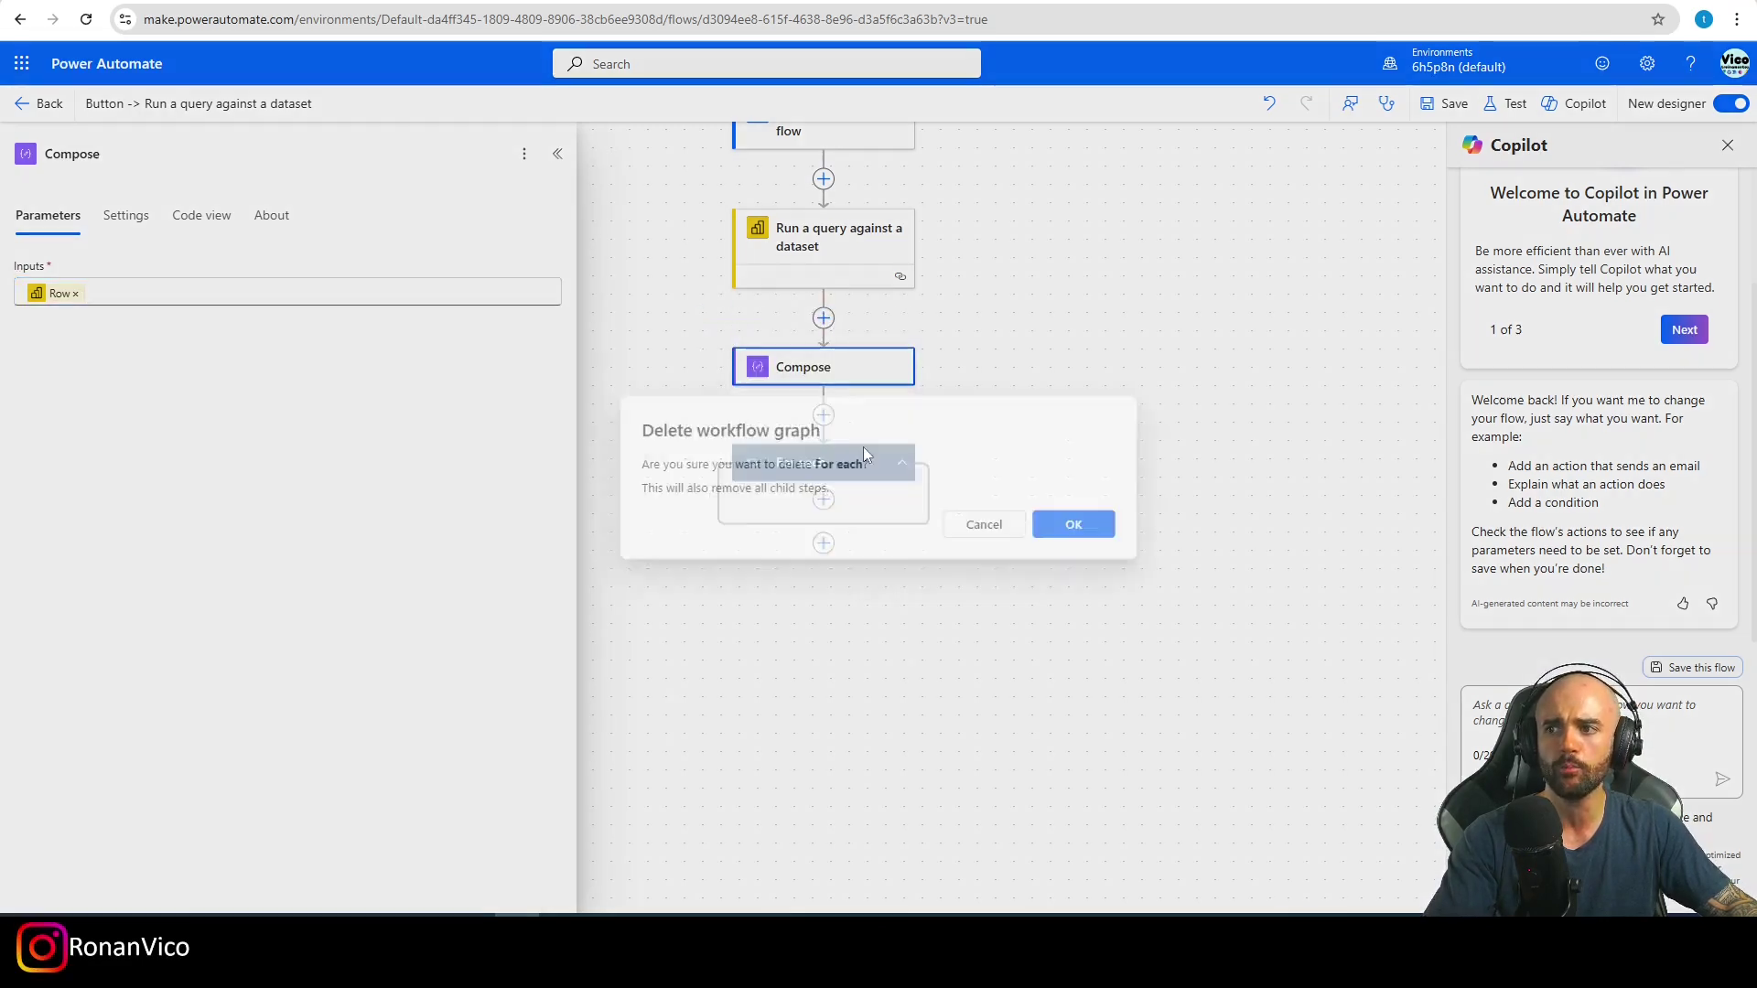
left_click(1084, 525)
Step: Replace the Compose input with an expression for the dataset query's First table rows and test the flow
left_click(801, 383)
key("BackSpace")
left_click(561, 303)
left_click(717, 465)
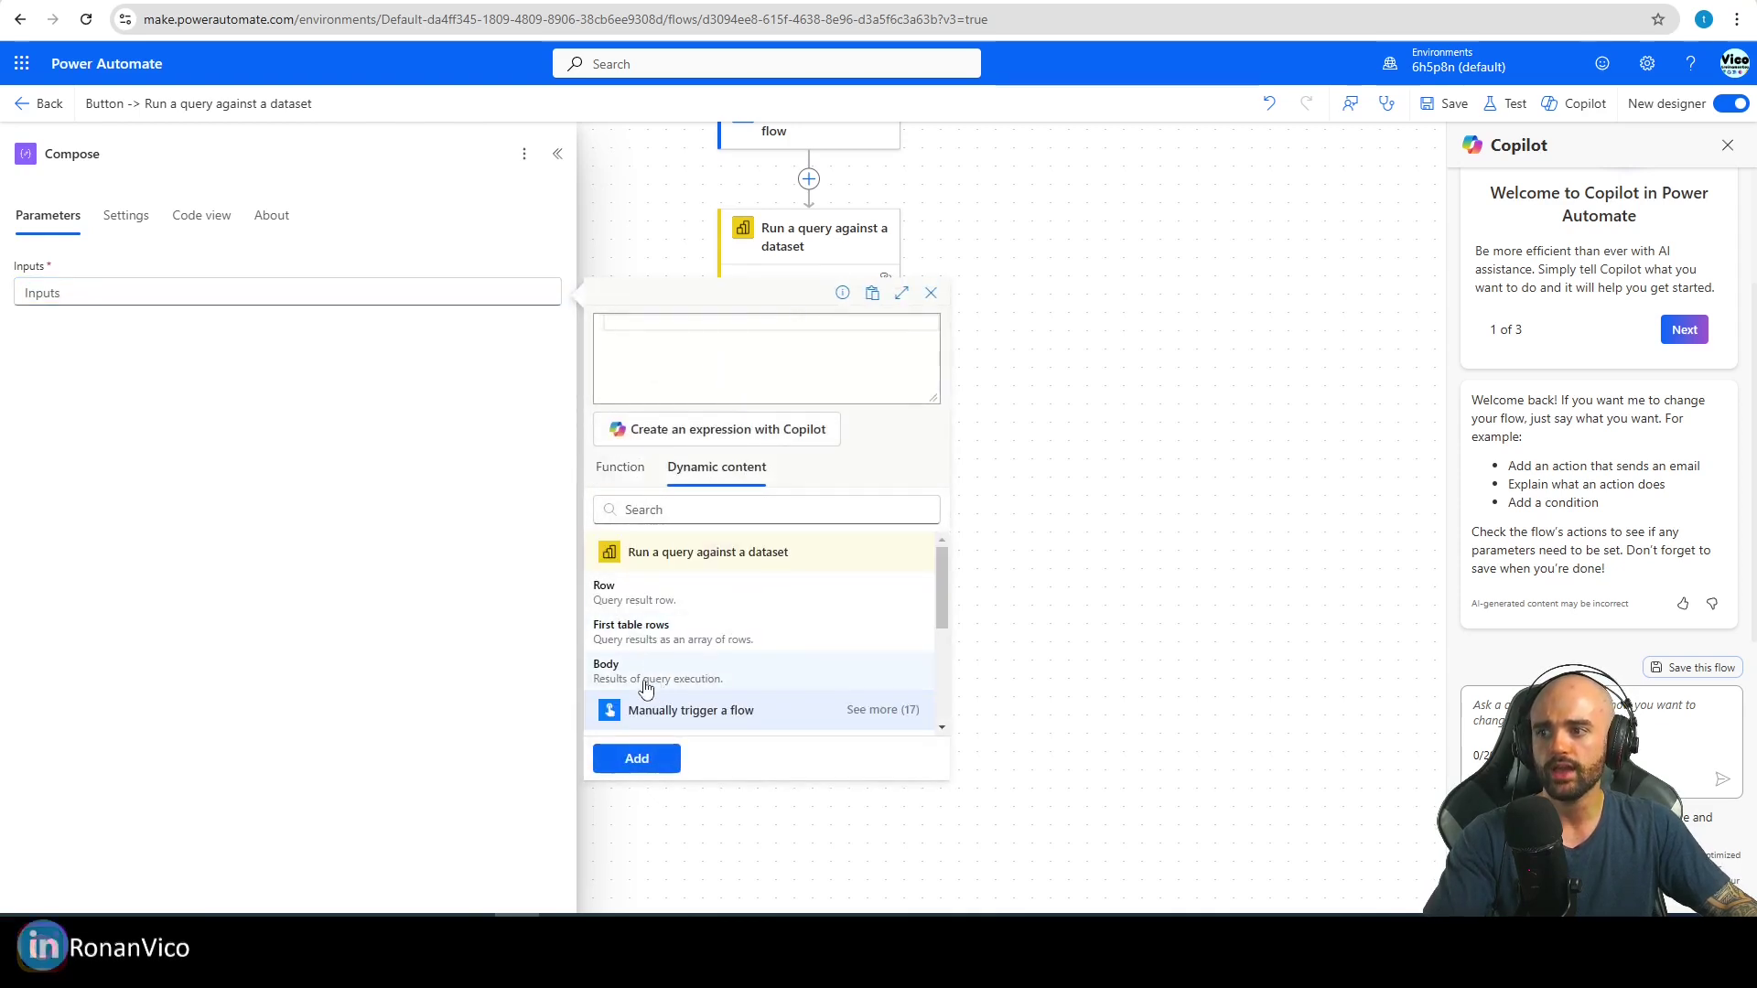
left_click(641, 632)
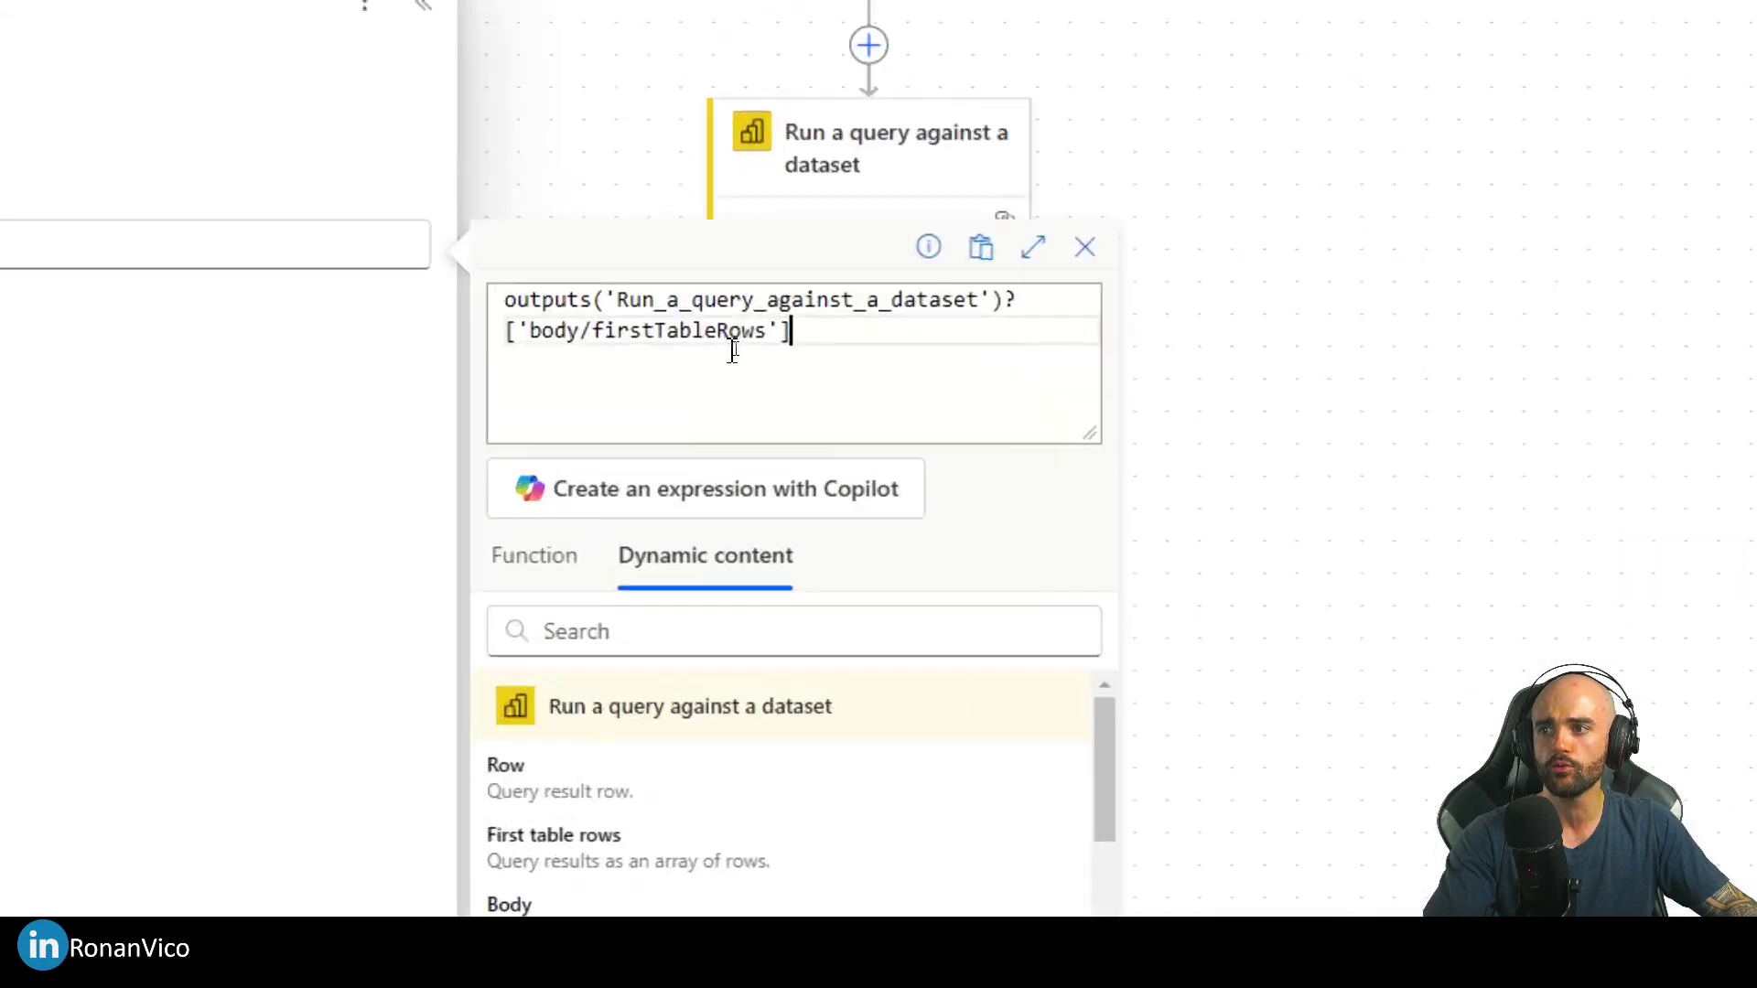
left_click(1188, 491)
left_click(1502, 107)
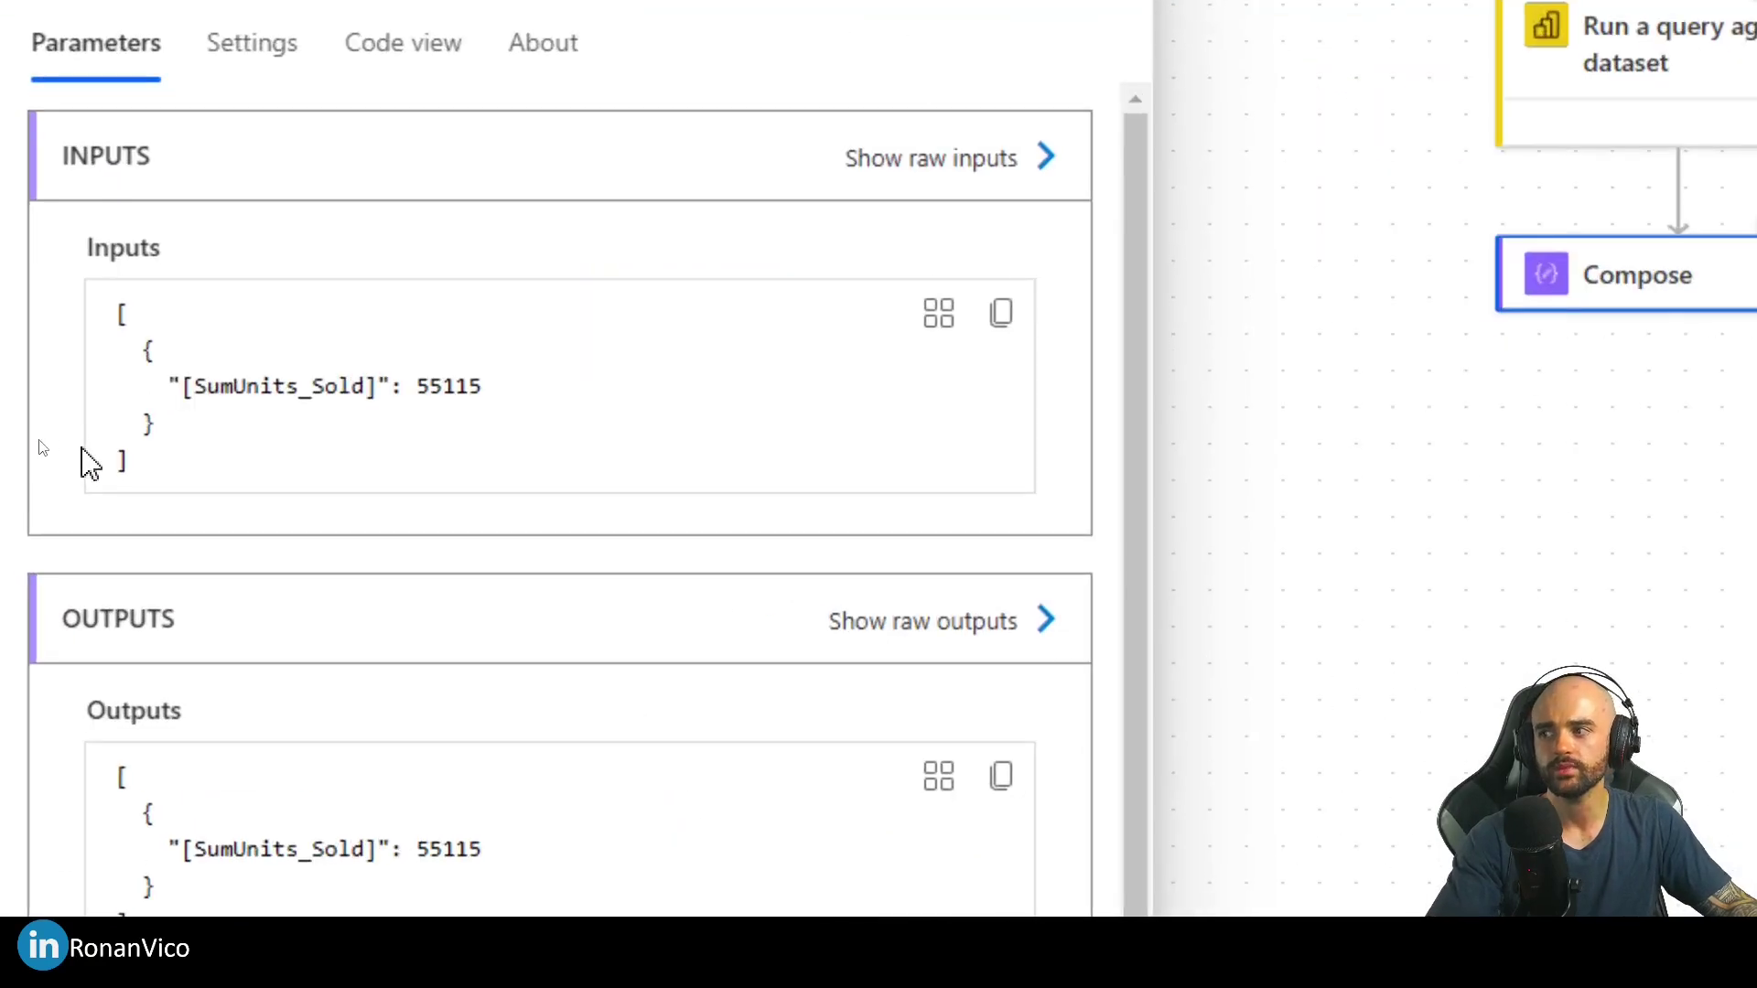
Step: Examine the SumUnits_Sold row in the Compose run's inputs and check it against the testing_data window in Power BI Desktop
double_click(60, 381)
key("ctrl+a")
left_click(172, 375)
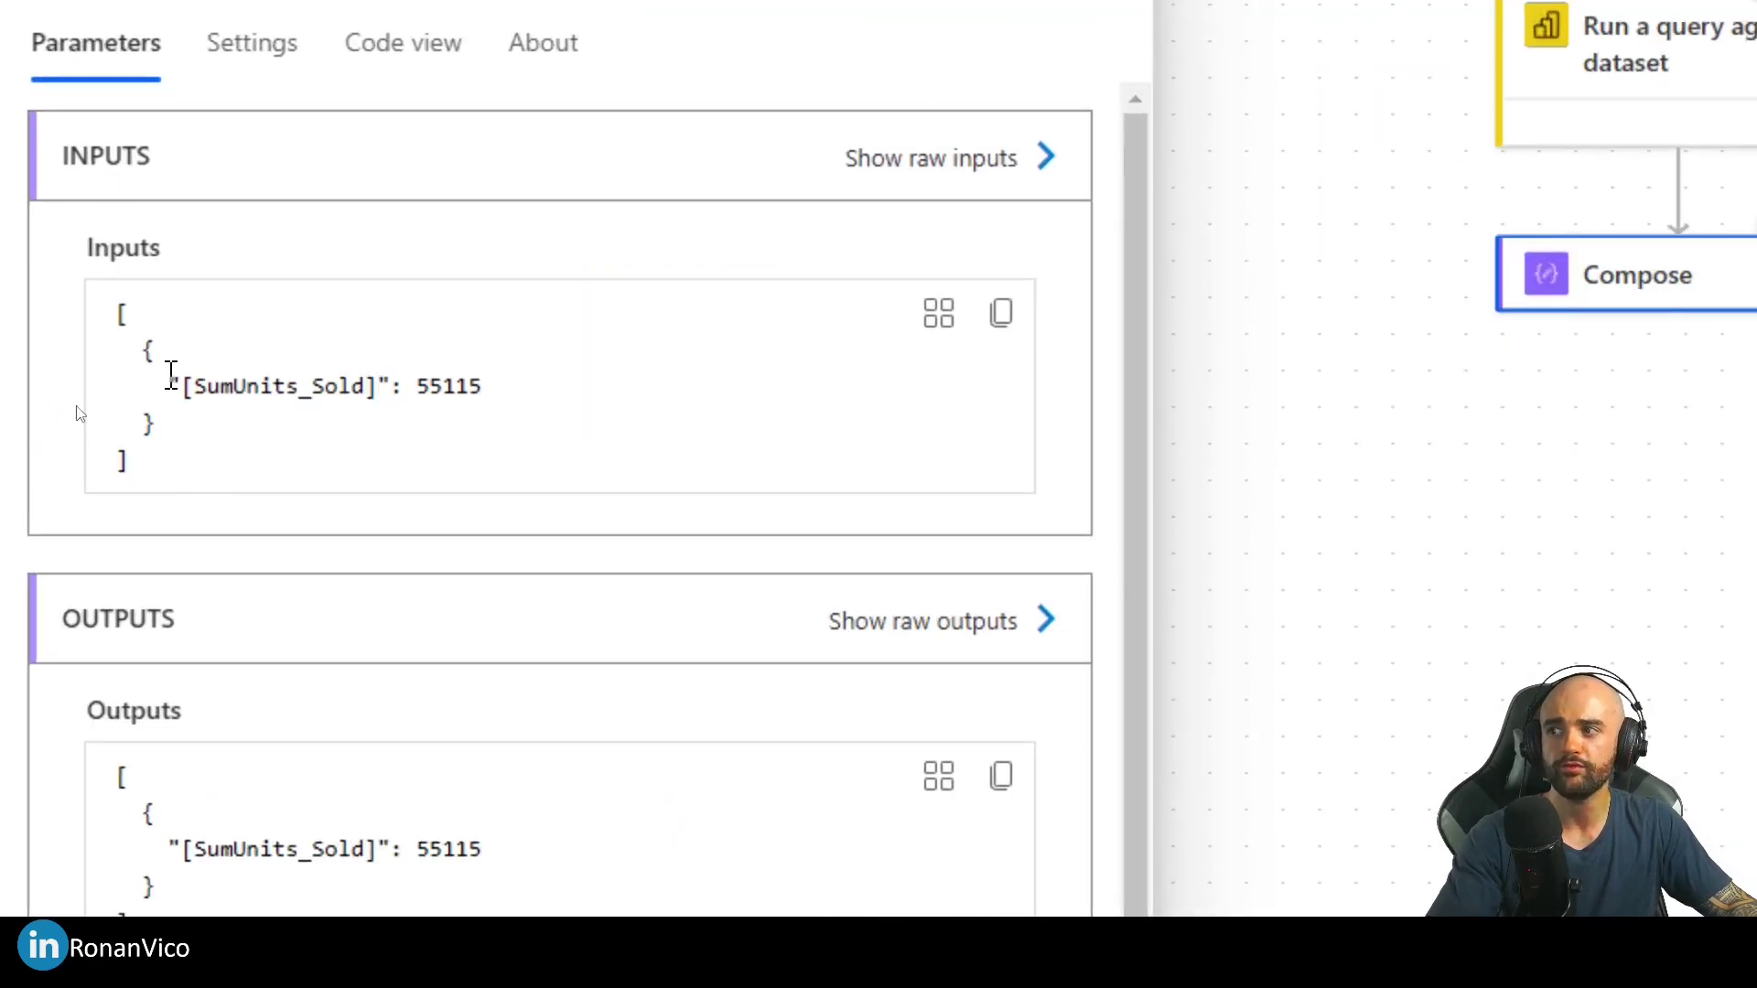
left_click_drag(144, 352, 216, 440)
left_click(216, 439)
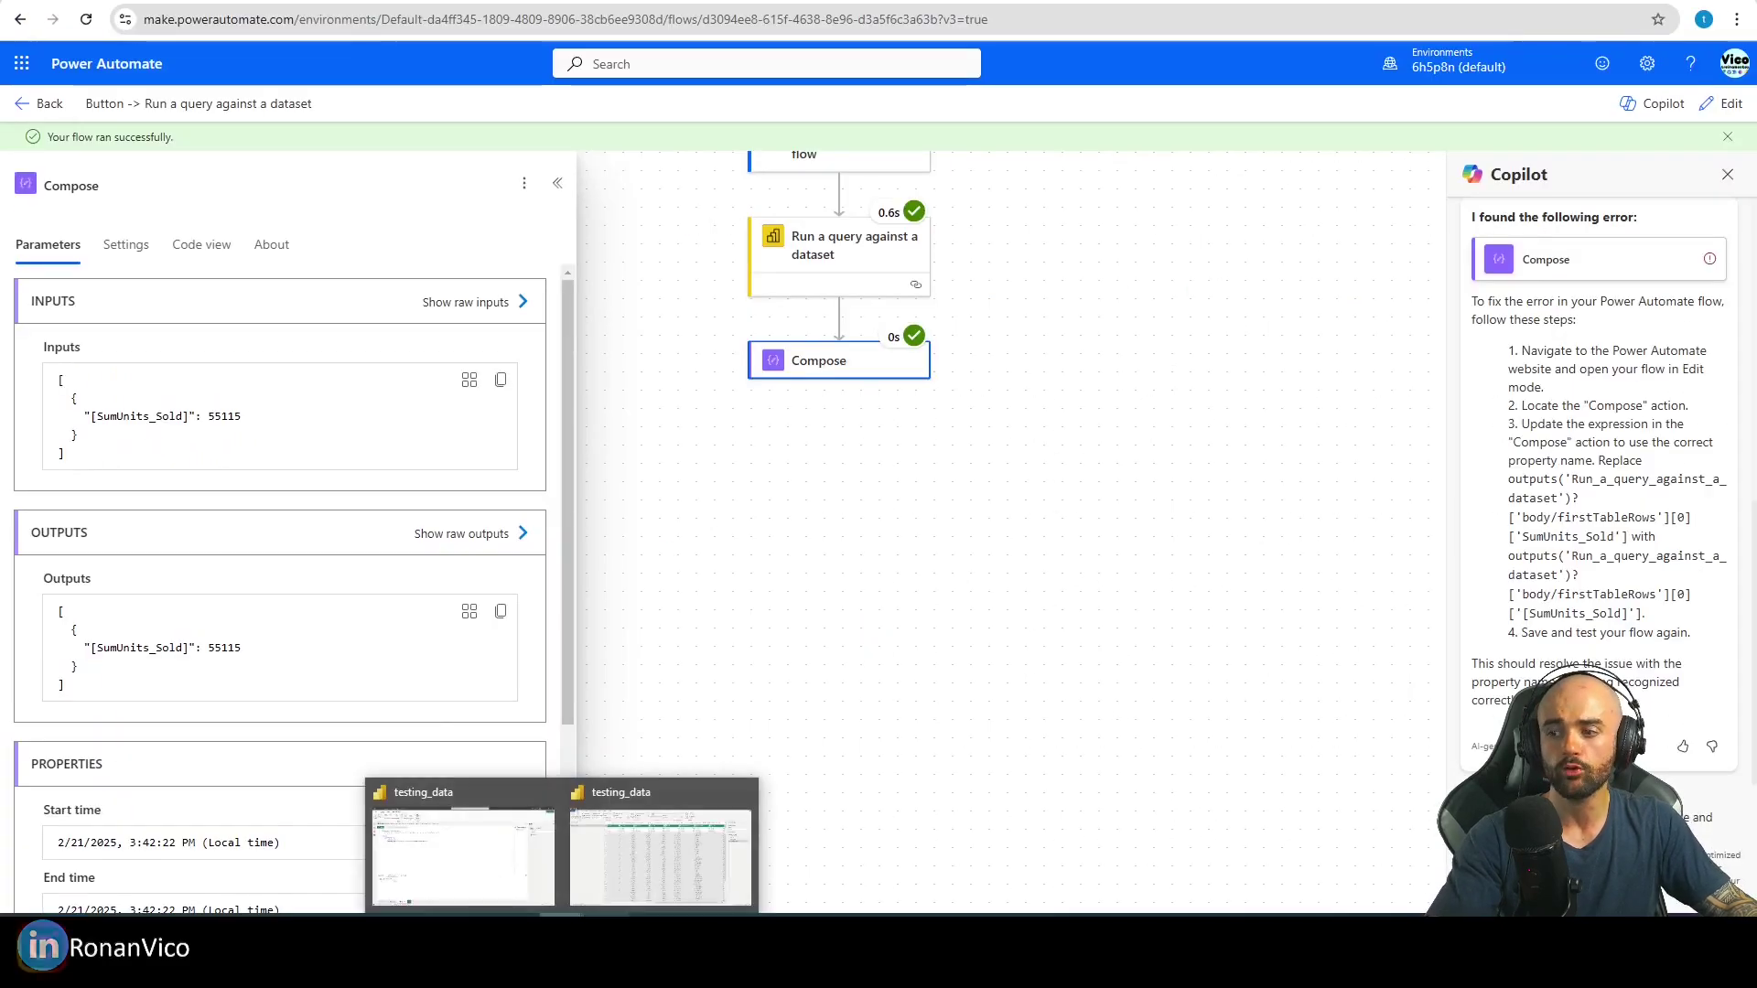
left_click(458, 876)
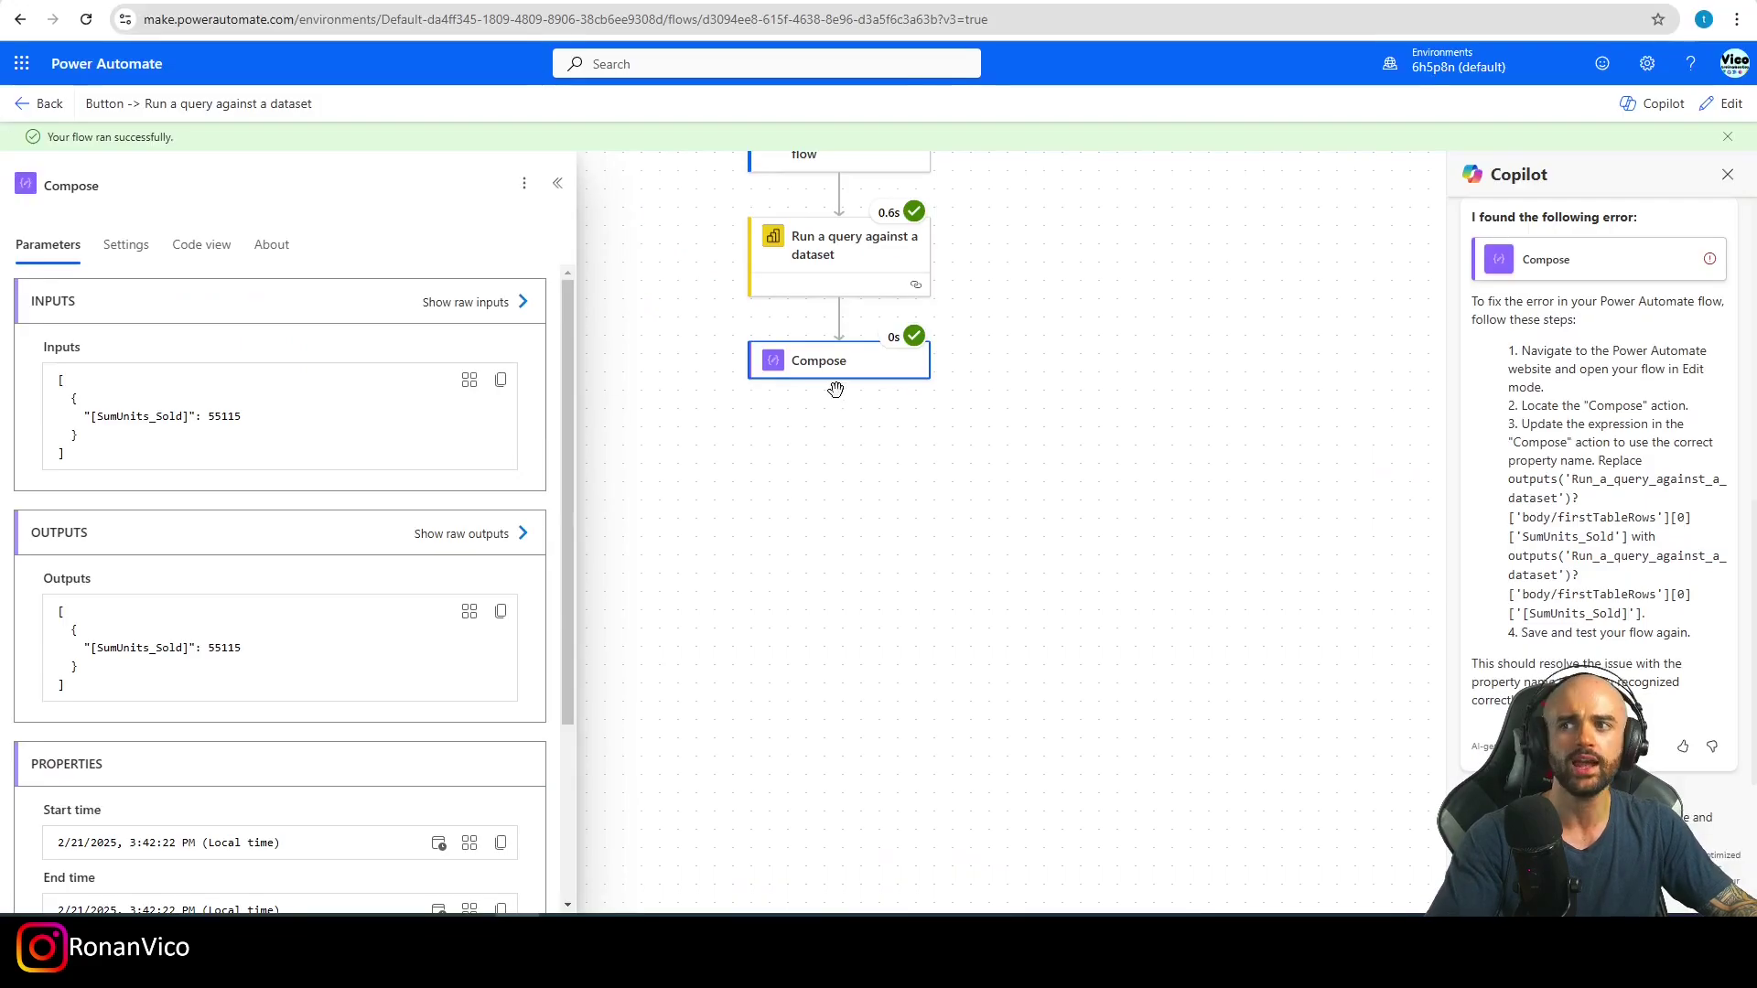
left_click_drag(266, 416, 109, 434)
left_click(1313, 180)
Step: Reopen the flow for editing and replace the Compose input with the expression outputs('Run_a_query_against_a_dataset')?['body/firstTableRows']
left_click(1725, 103)
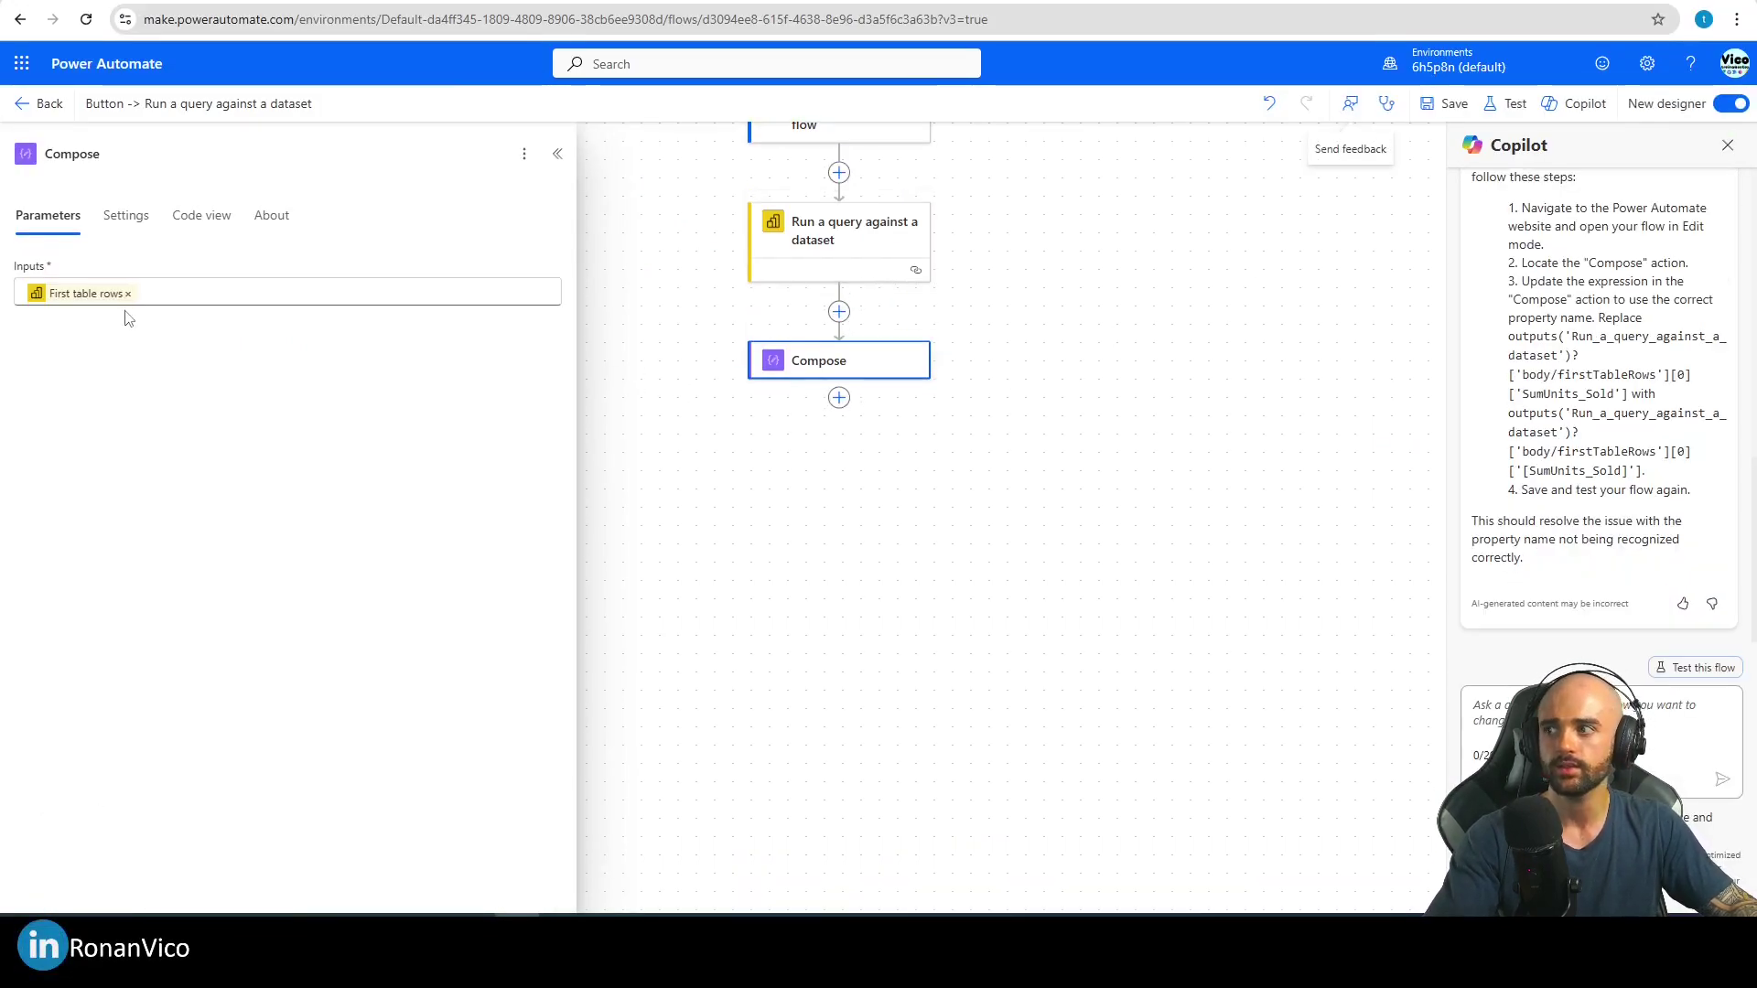
left_click(155, 297)
left_click(563, 306)
key("Escape")
key("BackSpace")
left_click(563, 306)
type("@{outputs('Run_a_query_against_a_dataset')?['body/firstTableRows']}")
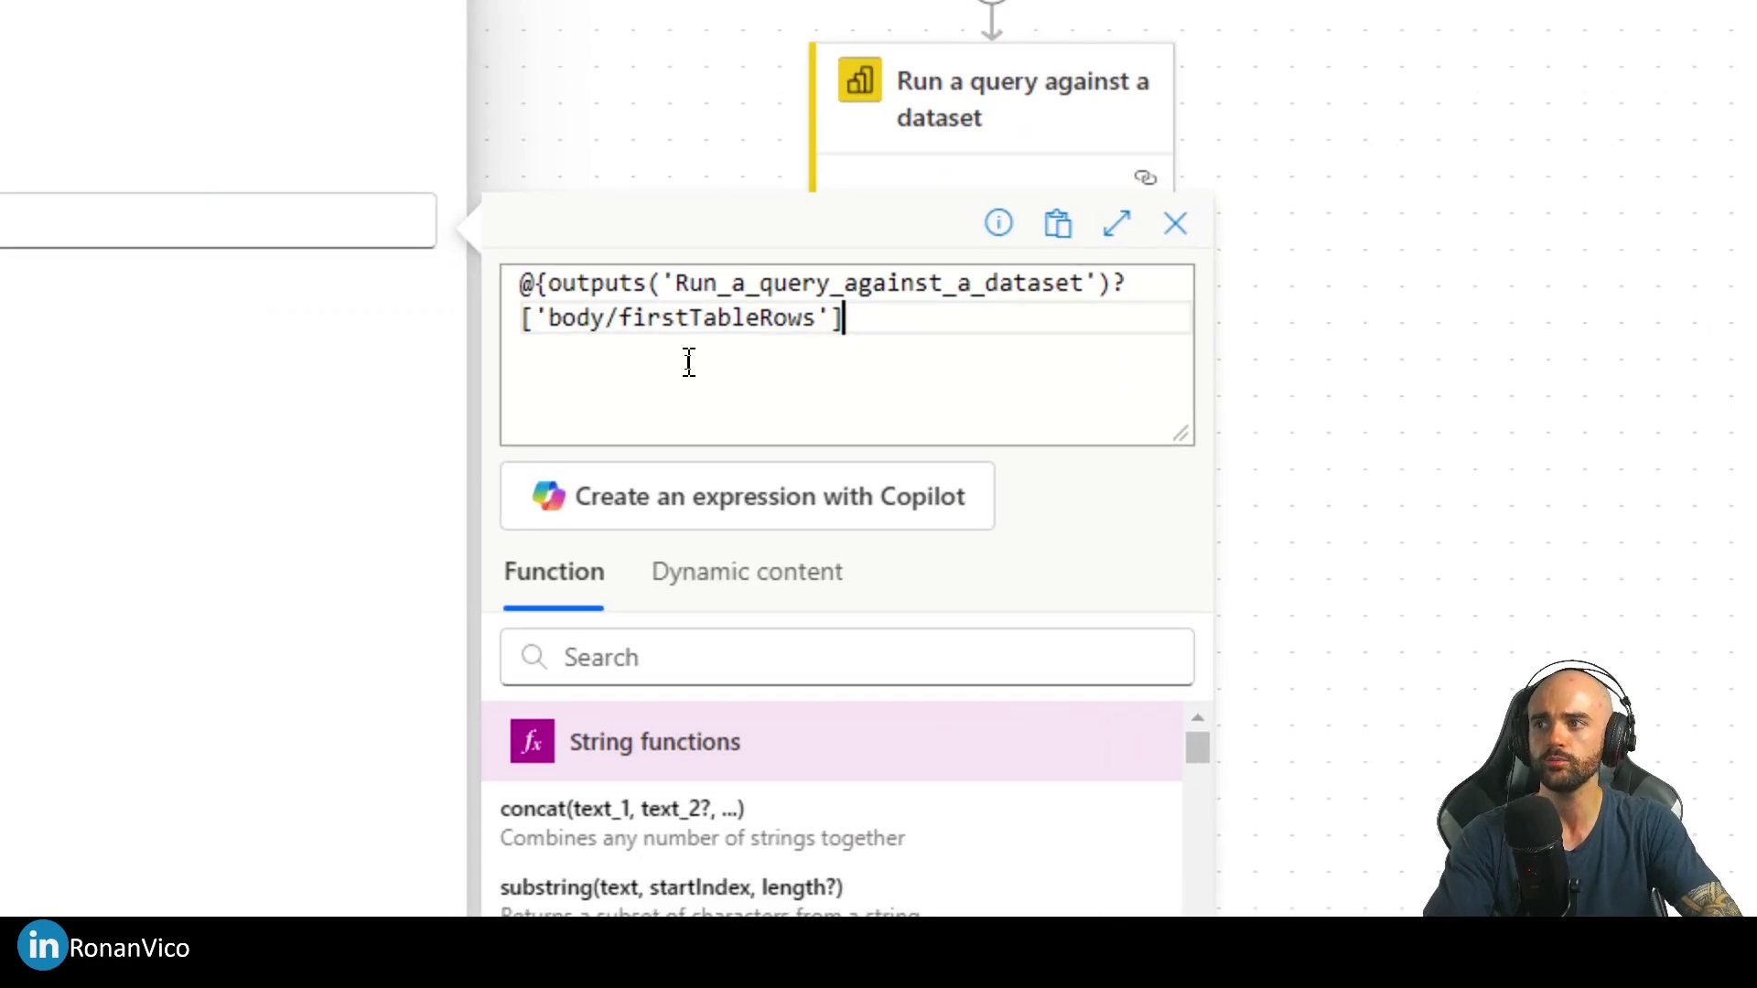
key("ctrl+Home")
key("Delete")
key("Delete")
Step: Extend the Compose expression with [0]['[SumUnits_Sold]'] to pick that value from the first row
key("ctrl+End")
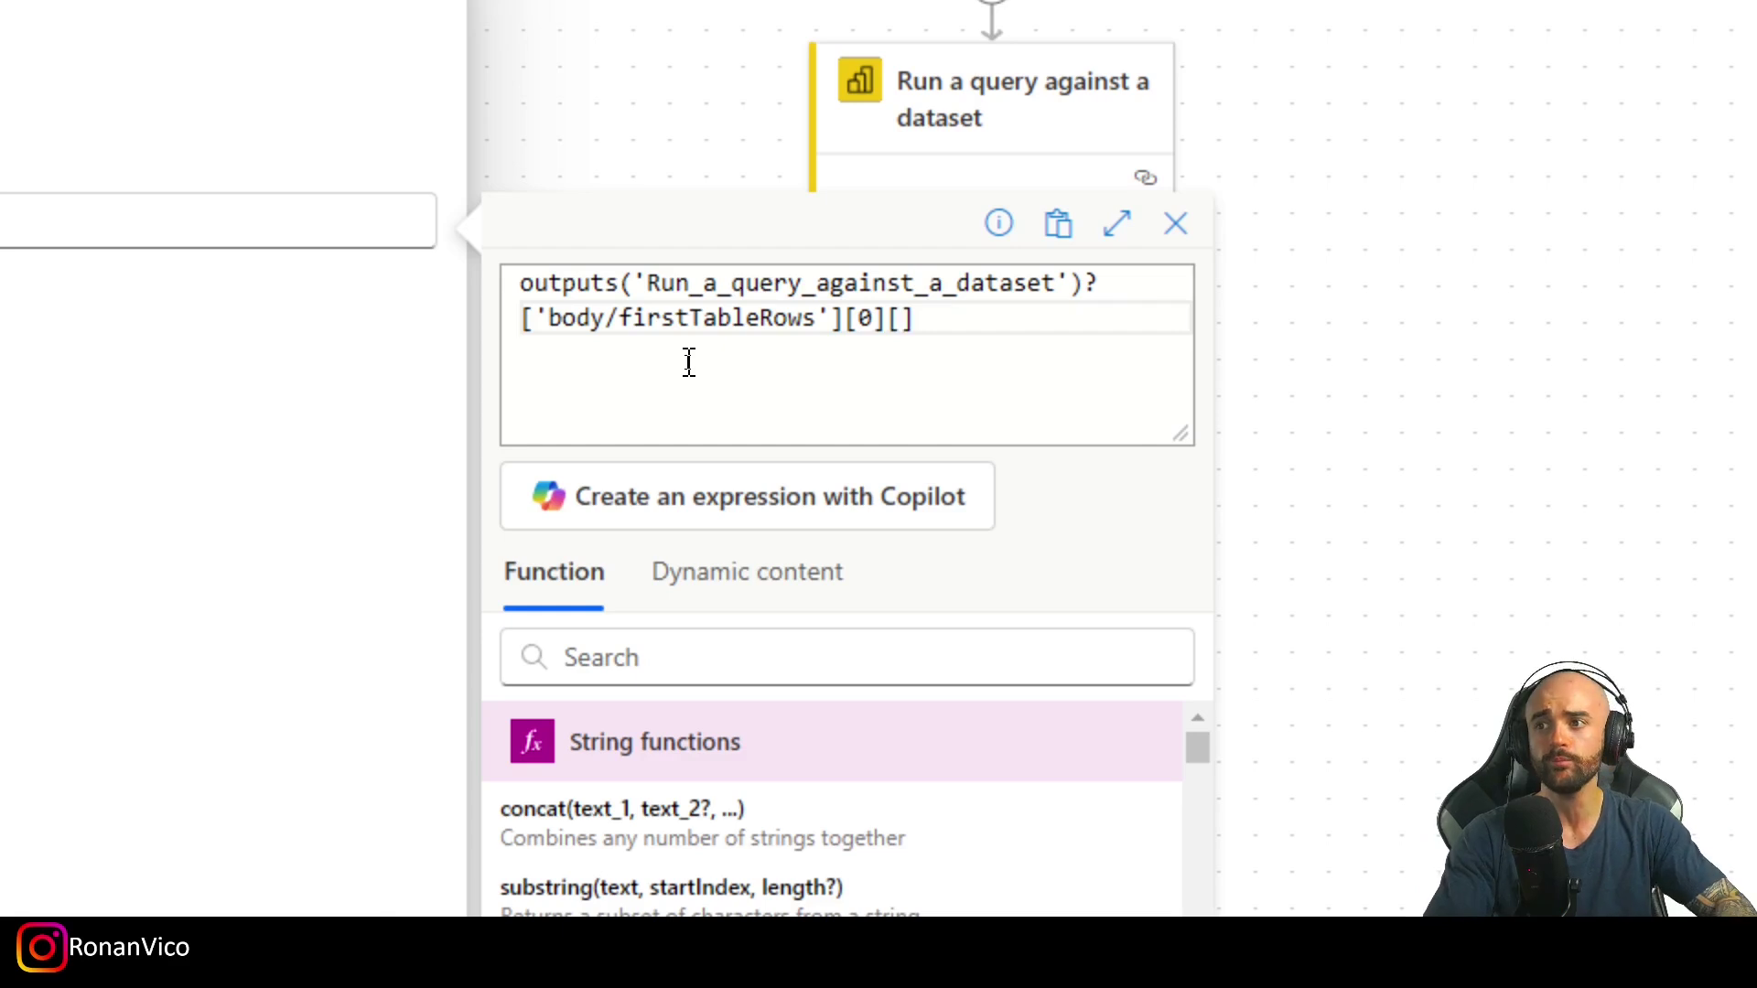
type("'[SumUnits_Sold]'")
left_click_drag(1123, 317, 941, 339)
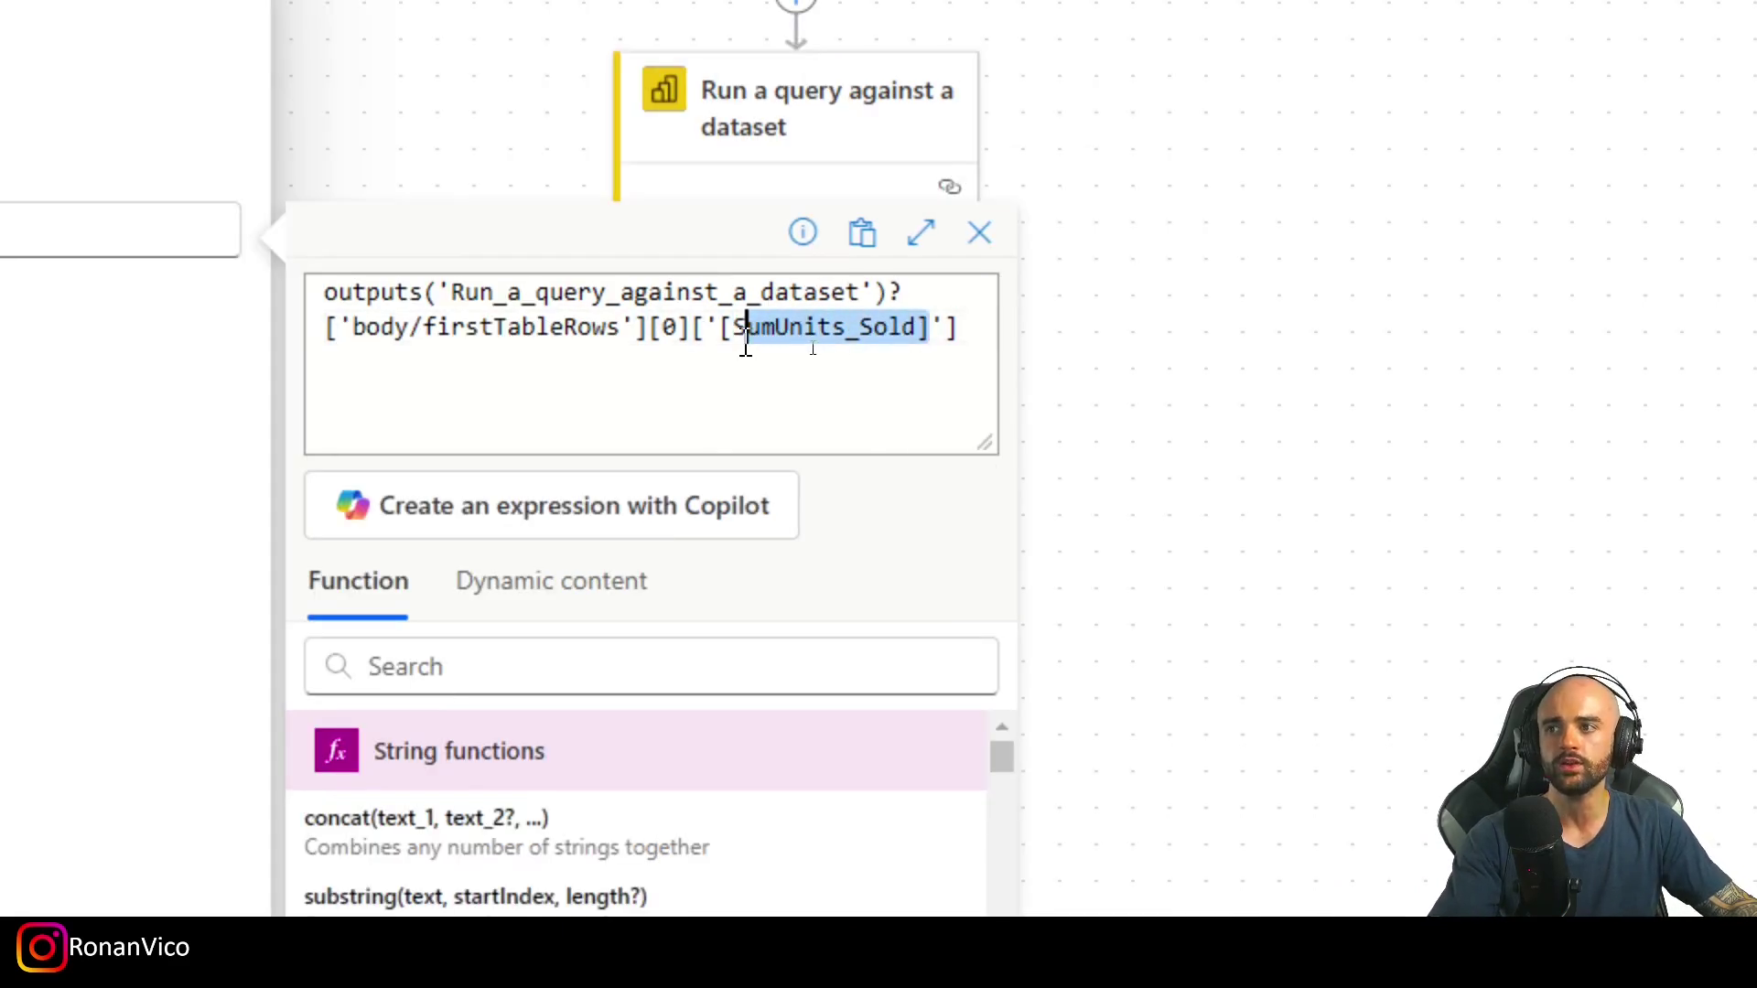
left_click_drag(746, 347, 718, 353)
key("ctrl+End")
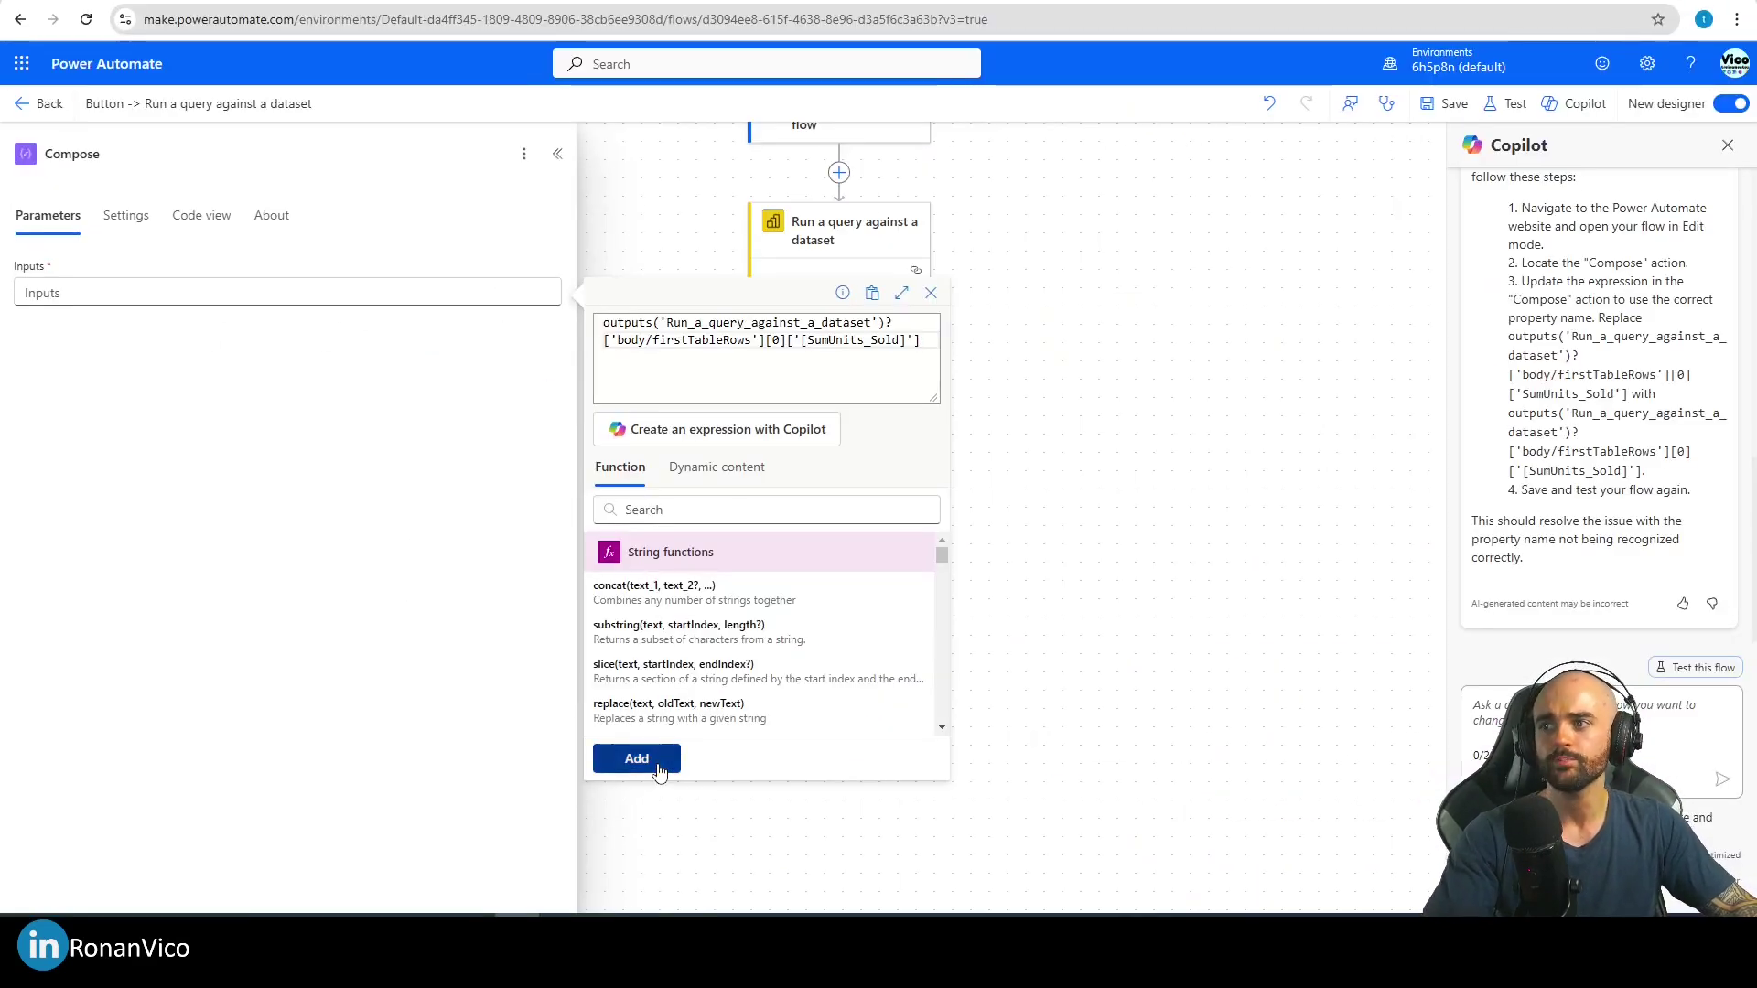
Step: Add the completed expression to the Compose input, save the flow and run a manual test
left_click(638, 760)
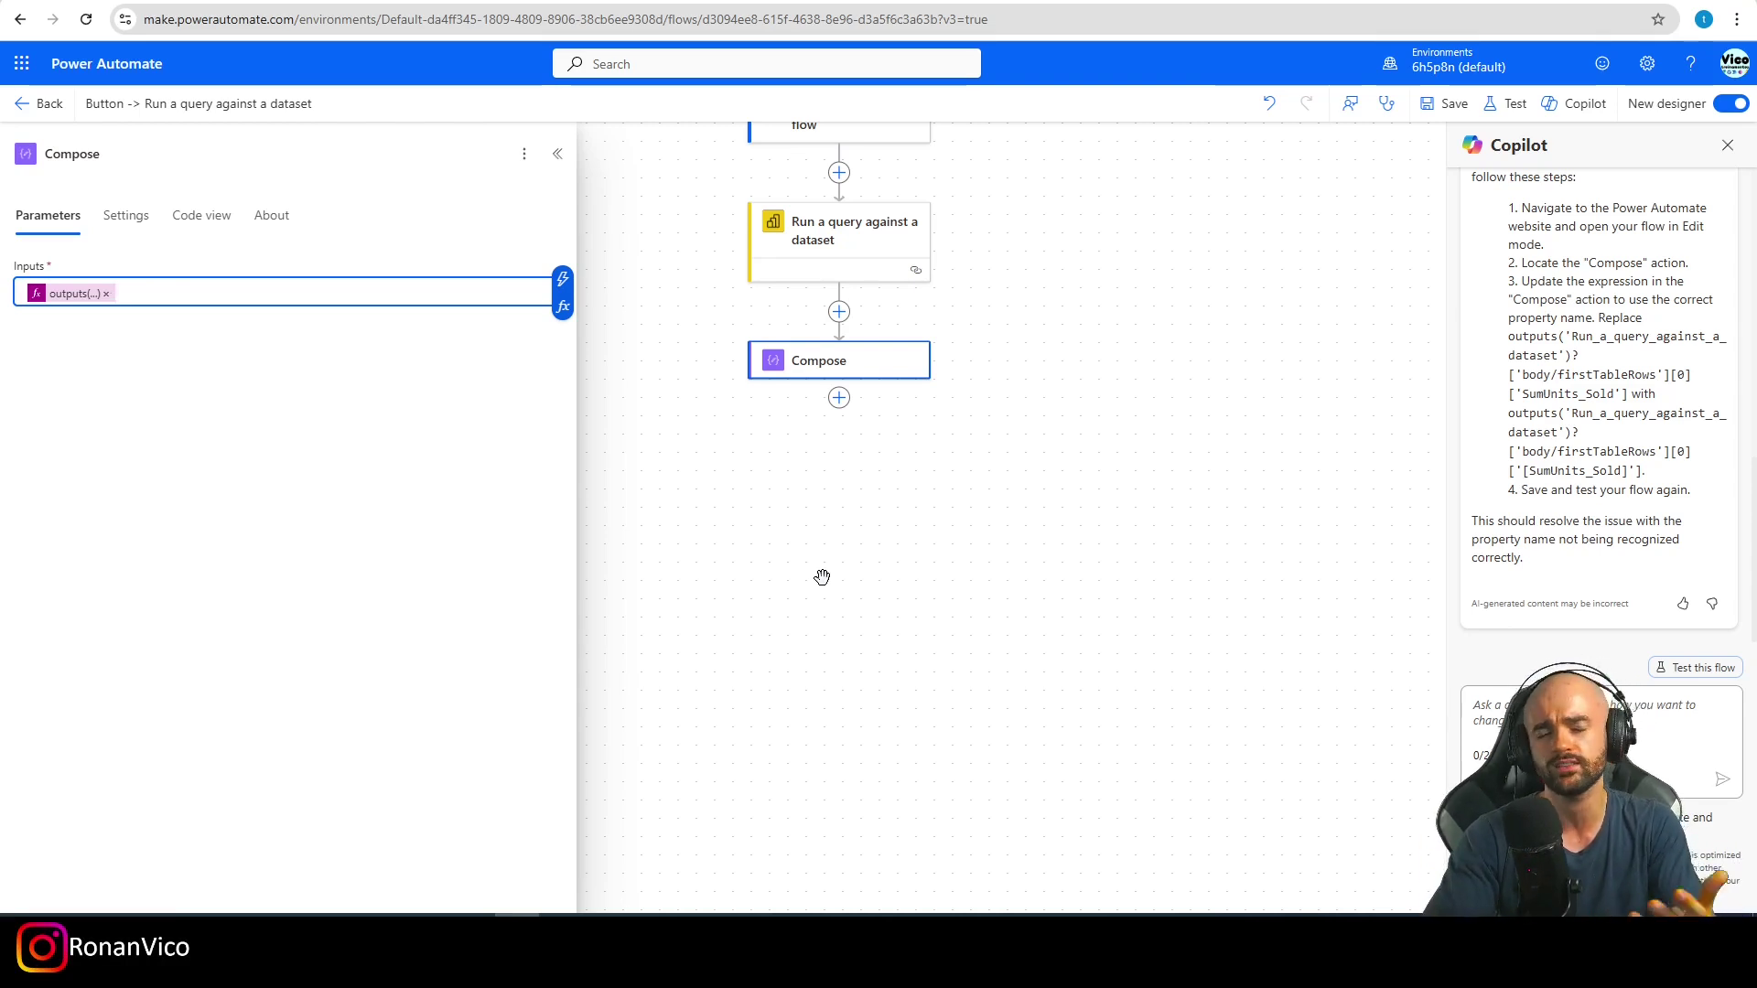
left_click(1506, 103)
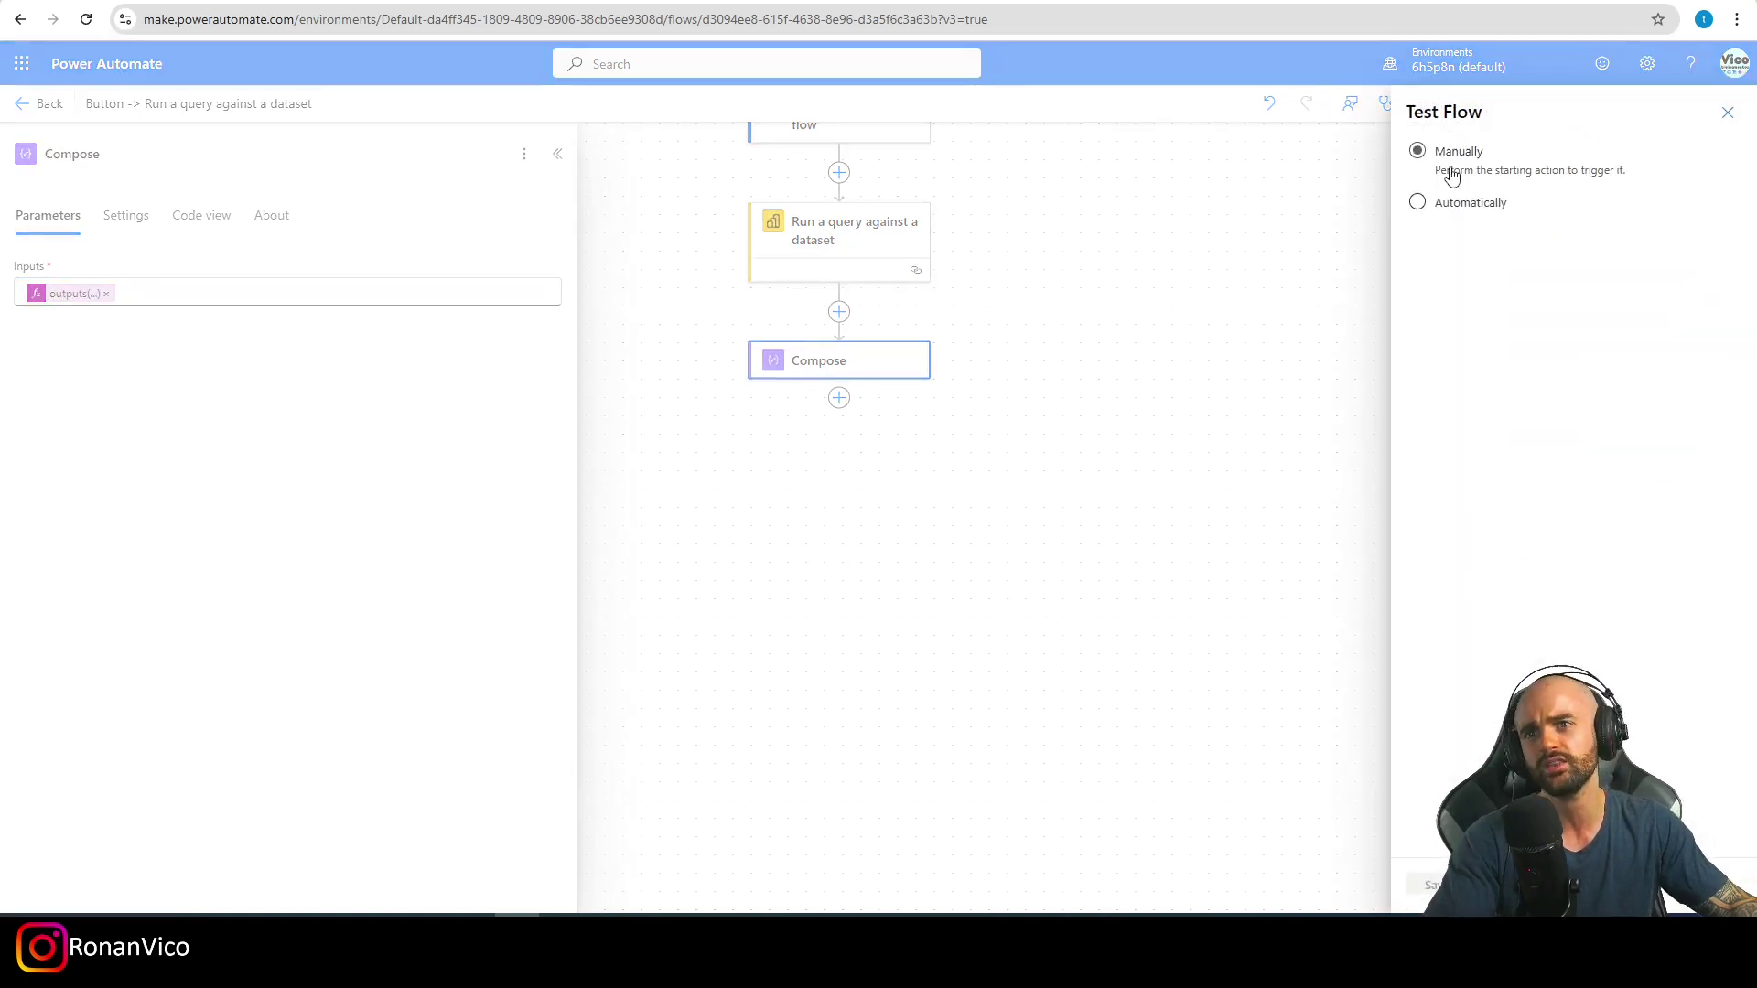
left_click(1428, 885)
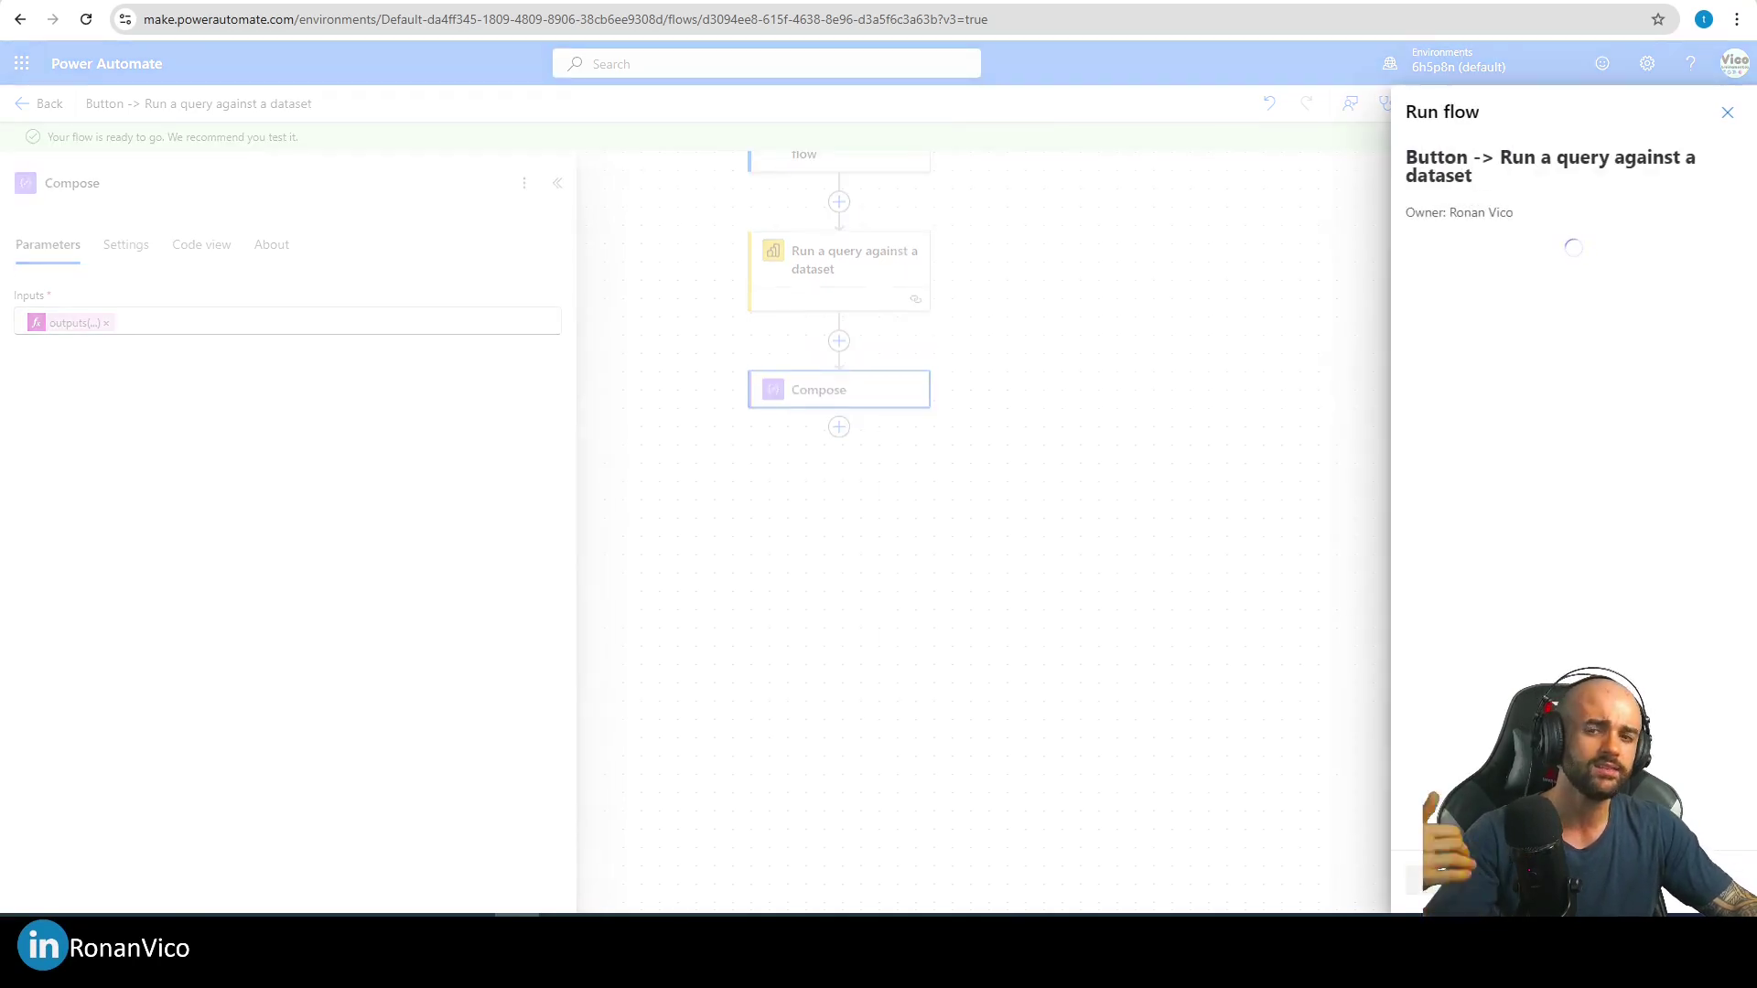
left_click(1424, 881)
left_click(1425, 880)
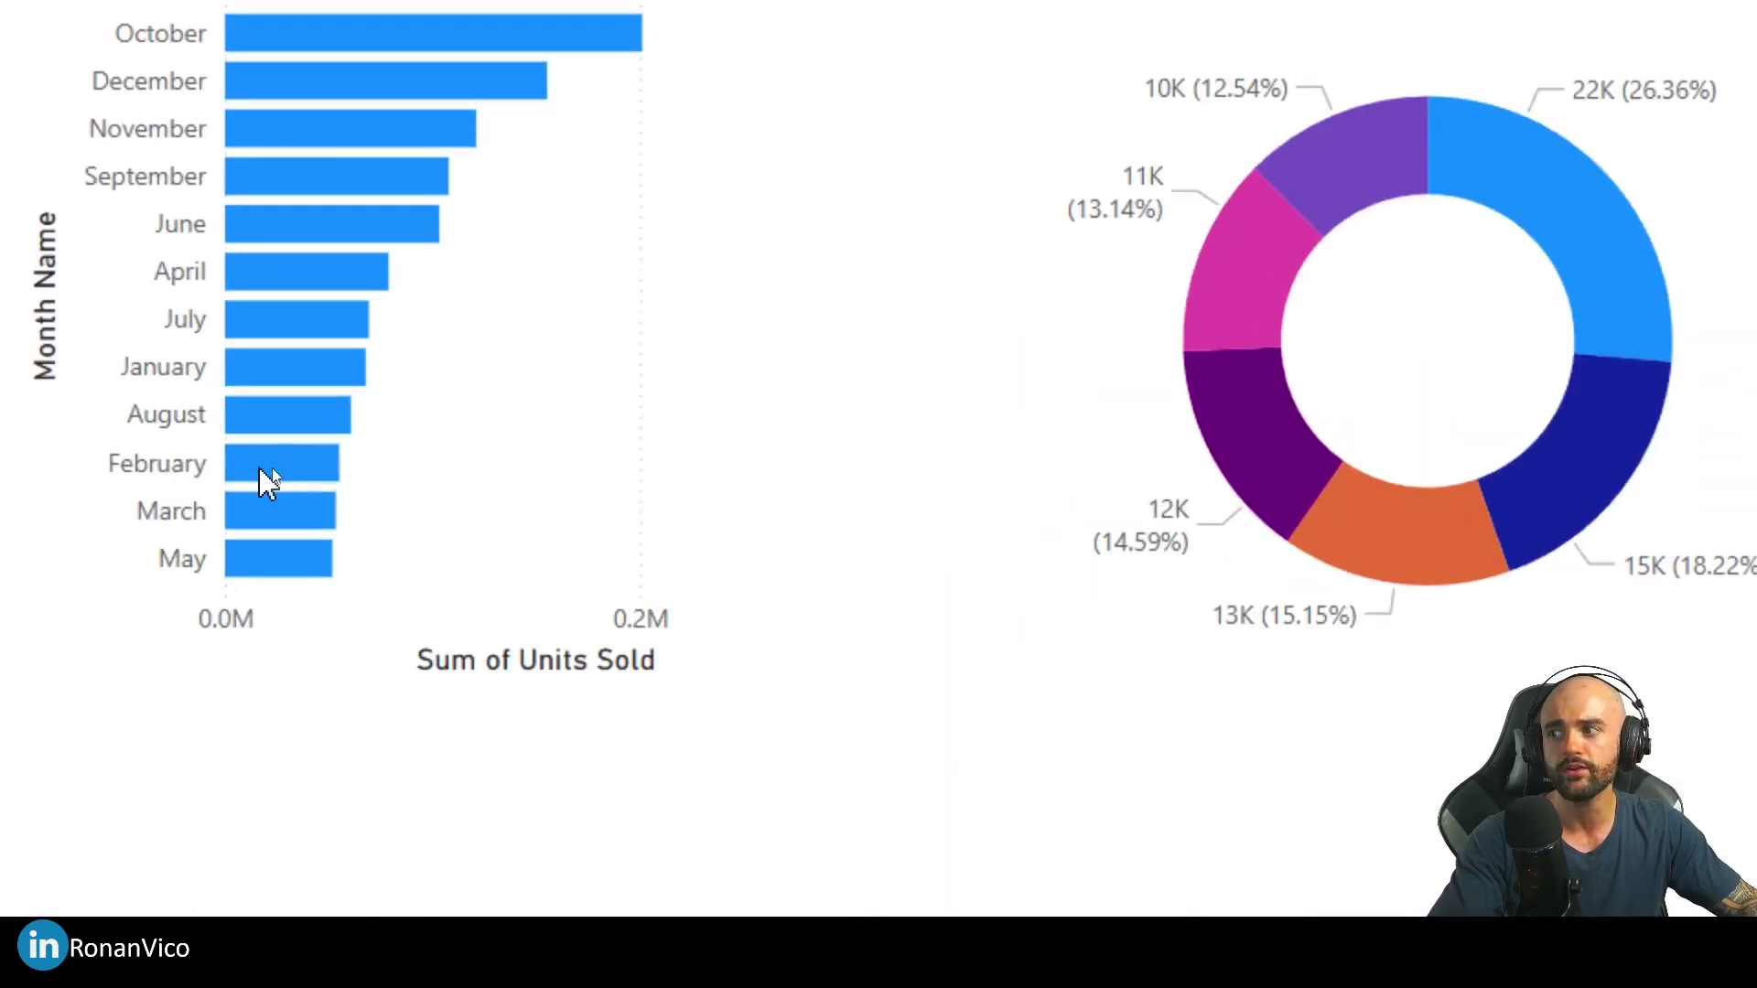
Step: Check the units sold by month in the Power BI report, switch to Power BI Desktop's report view and add Month Name to the table
mouse_move(273, 469)
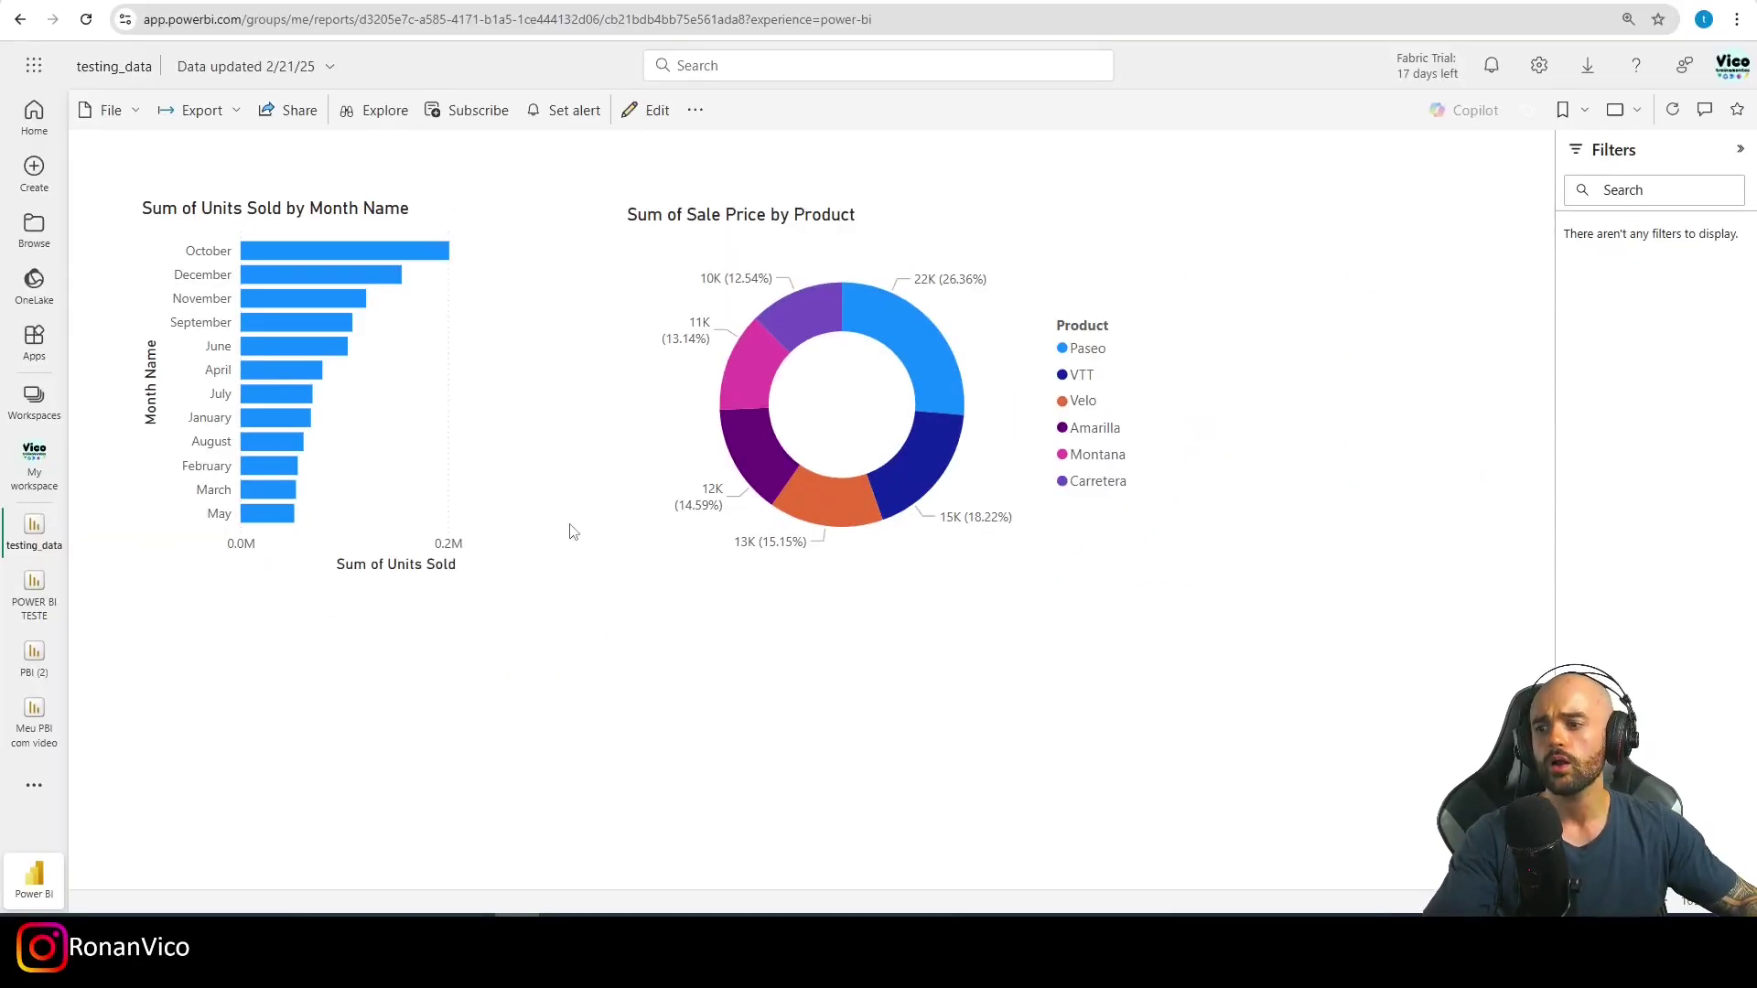
mouse_move(565, 968)
left_click(572, 806)
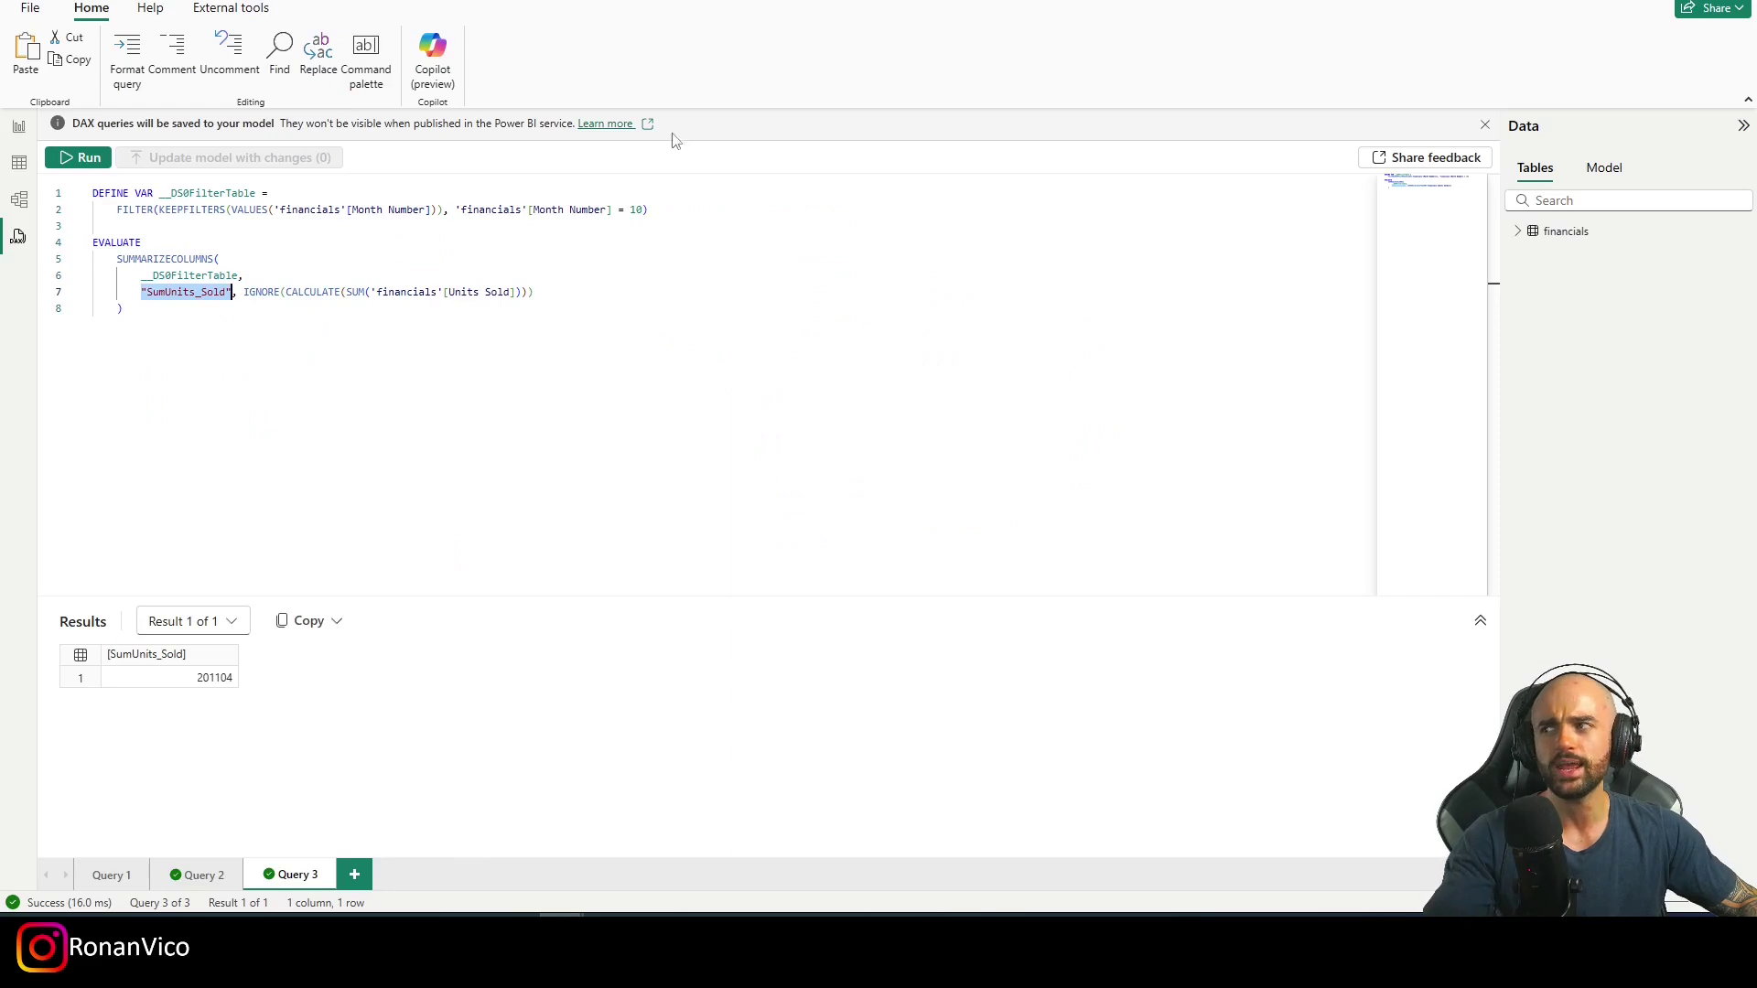
left_click(19, 128)
left_click_drag(835, 492, 782, 516)
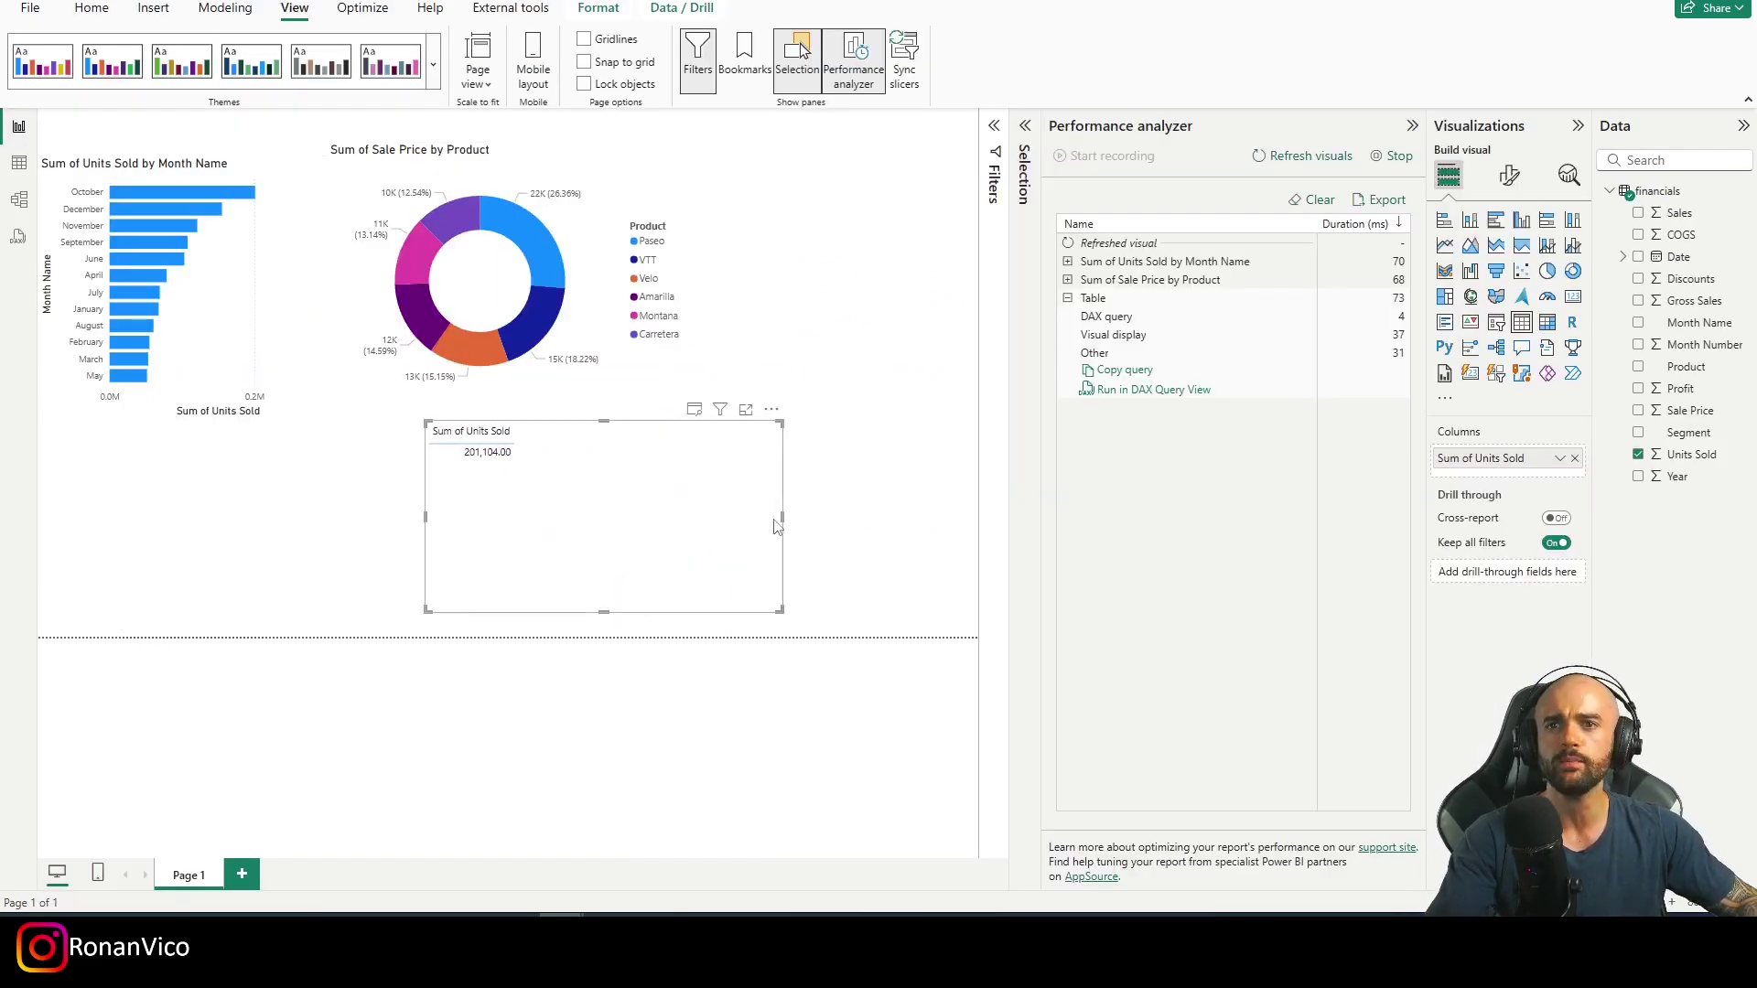
left_click(1638, 323)
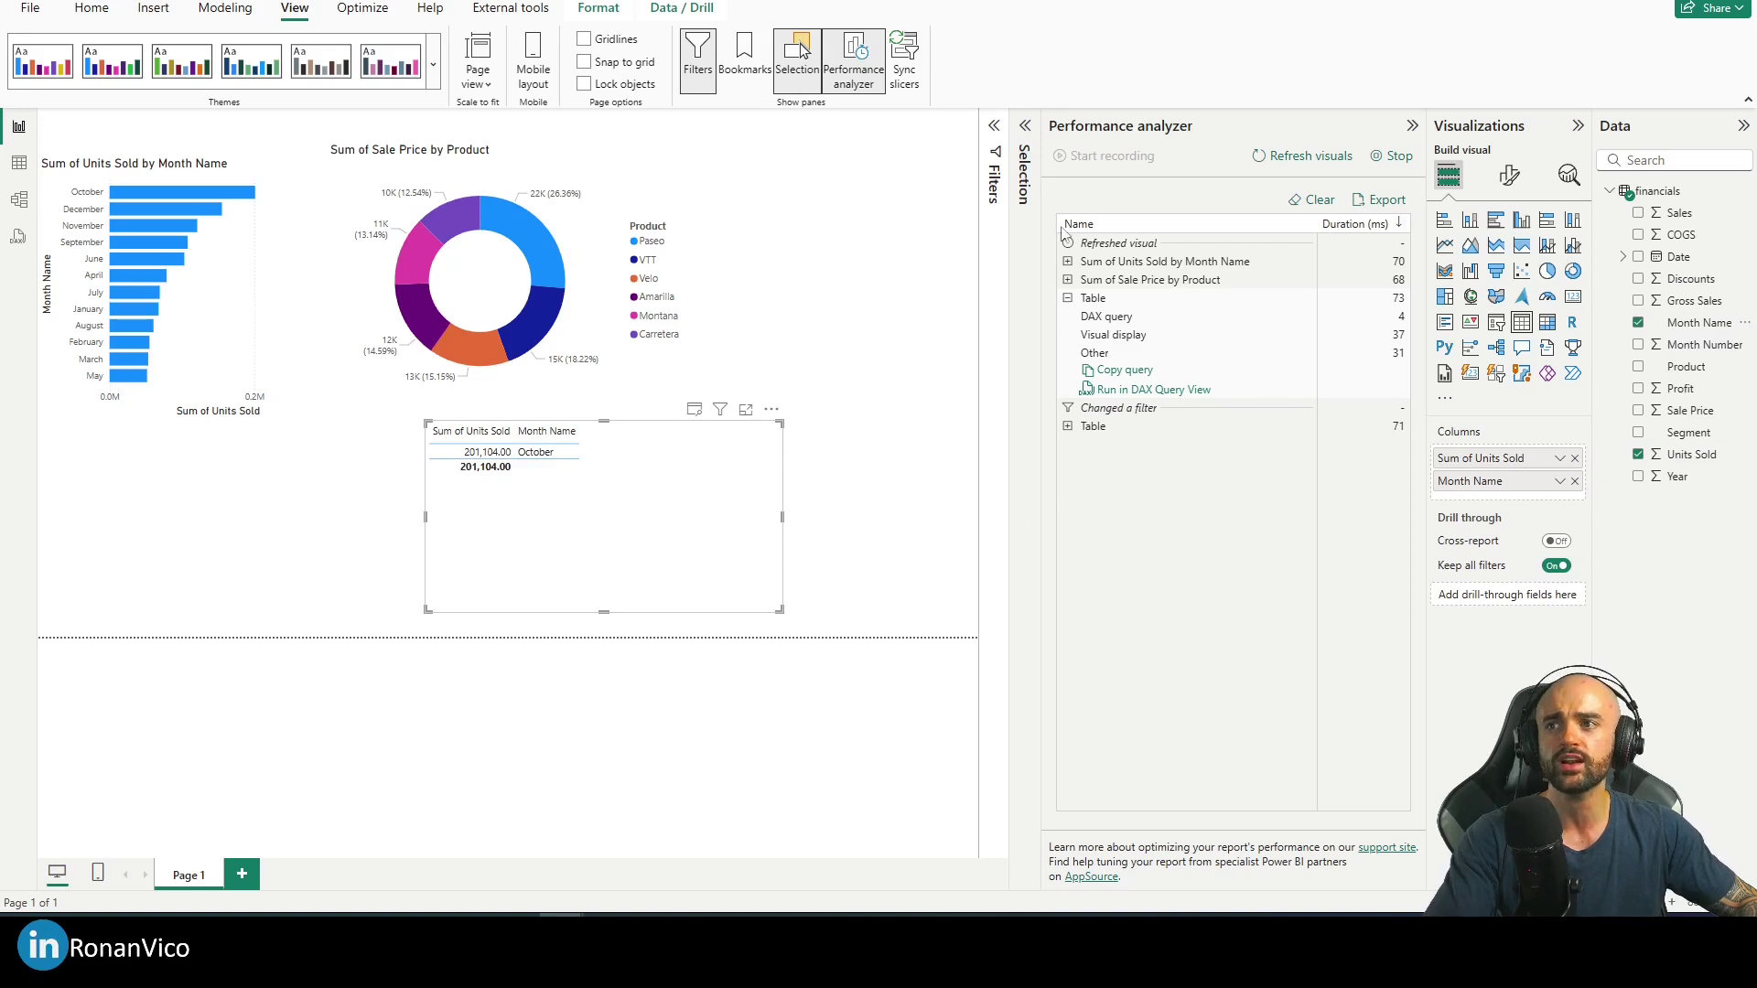
Step: Remove the Month Number filter from the table visual and enlarge the table to fit all months
left_click(995, 142)
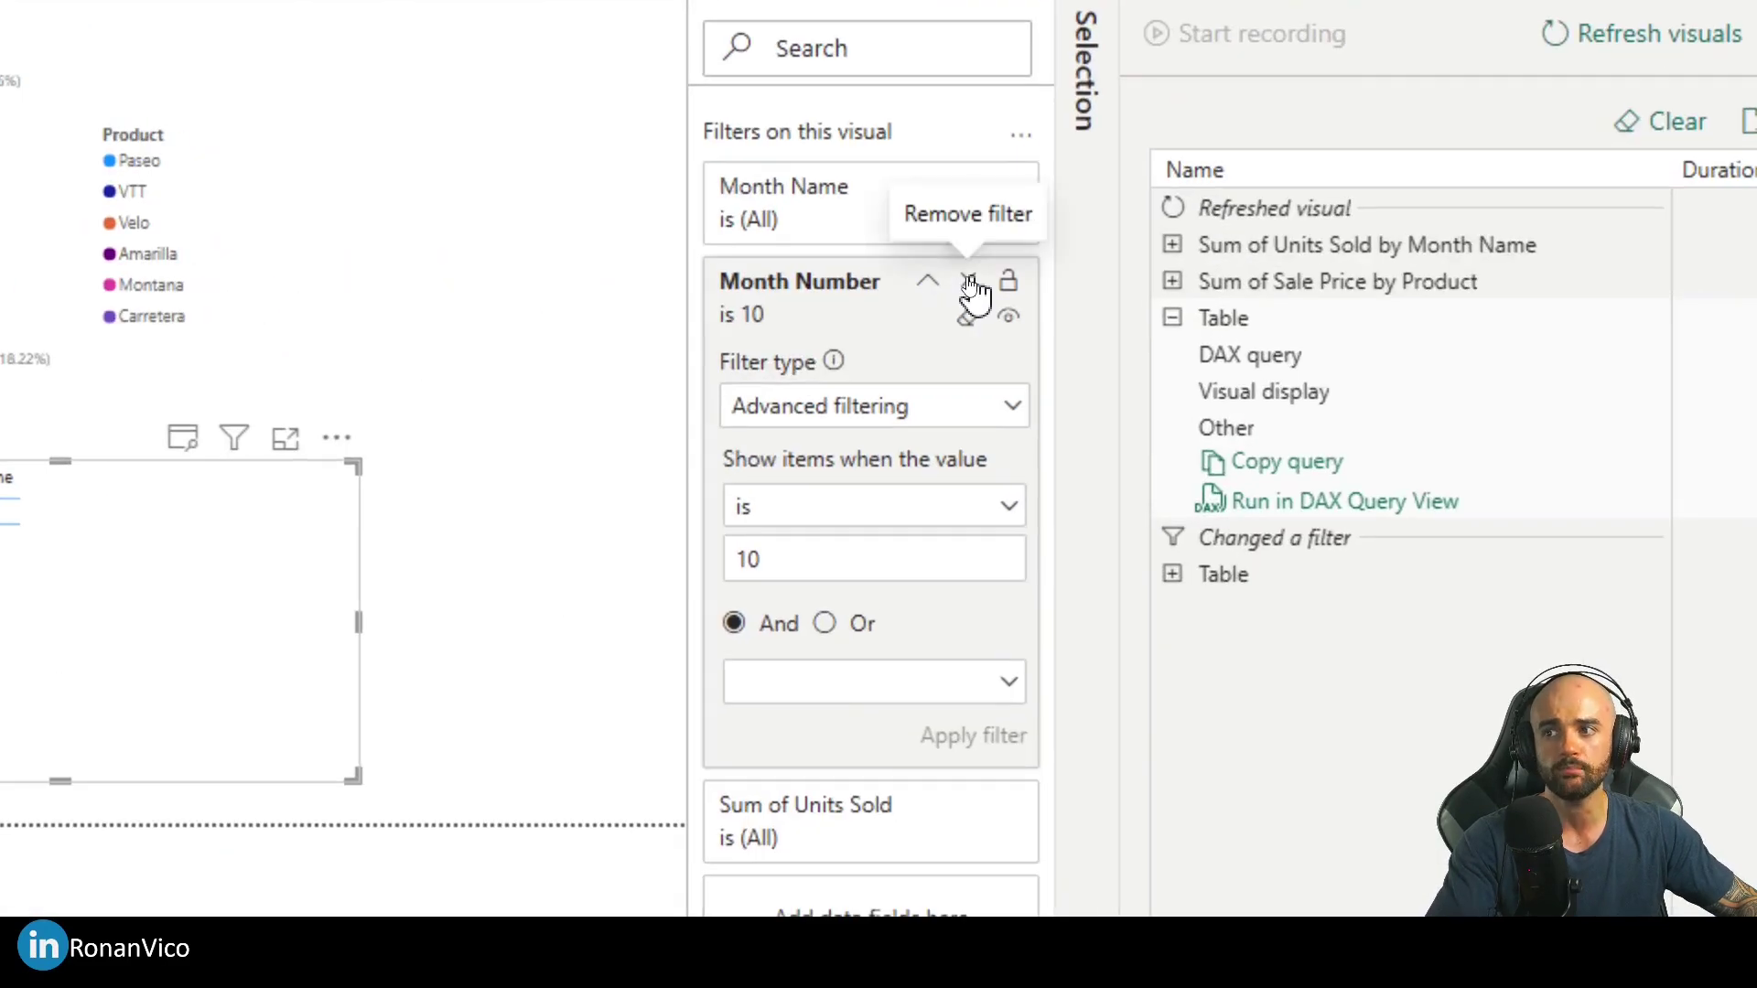
left_click(965, 279)
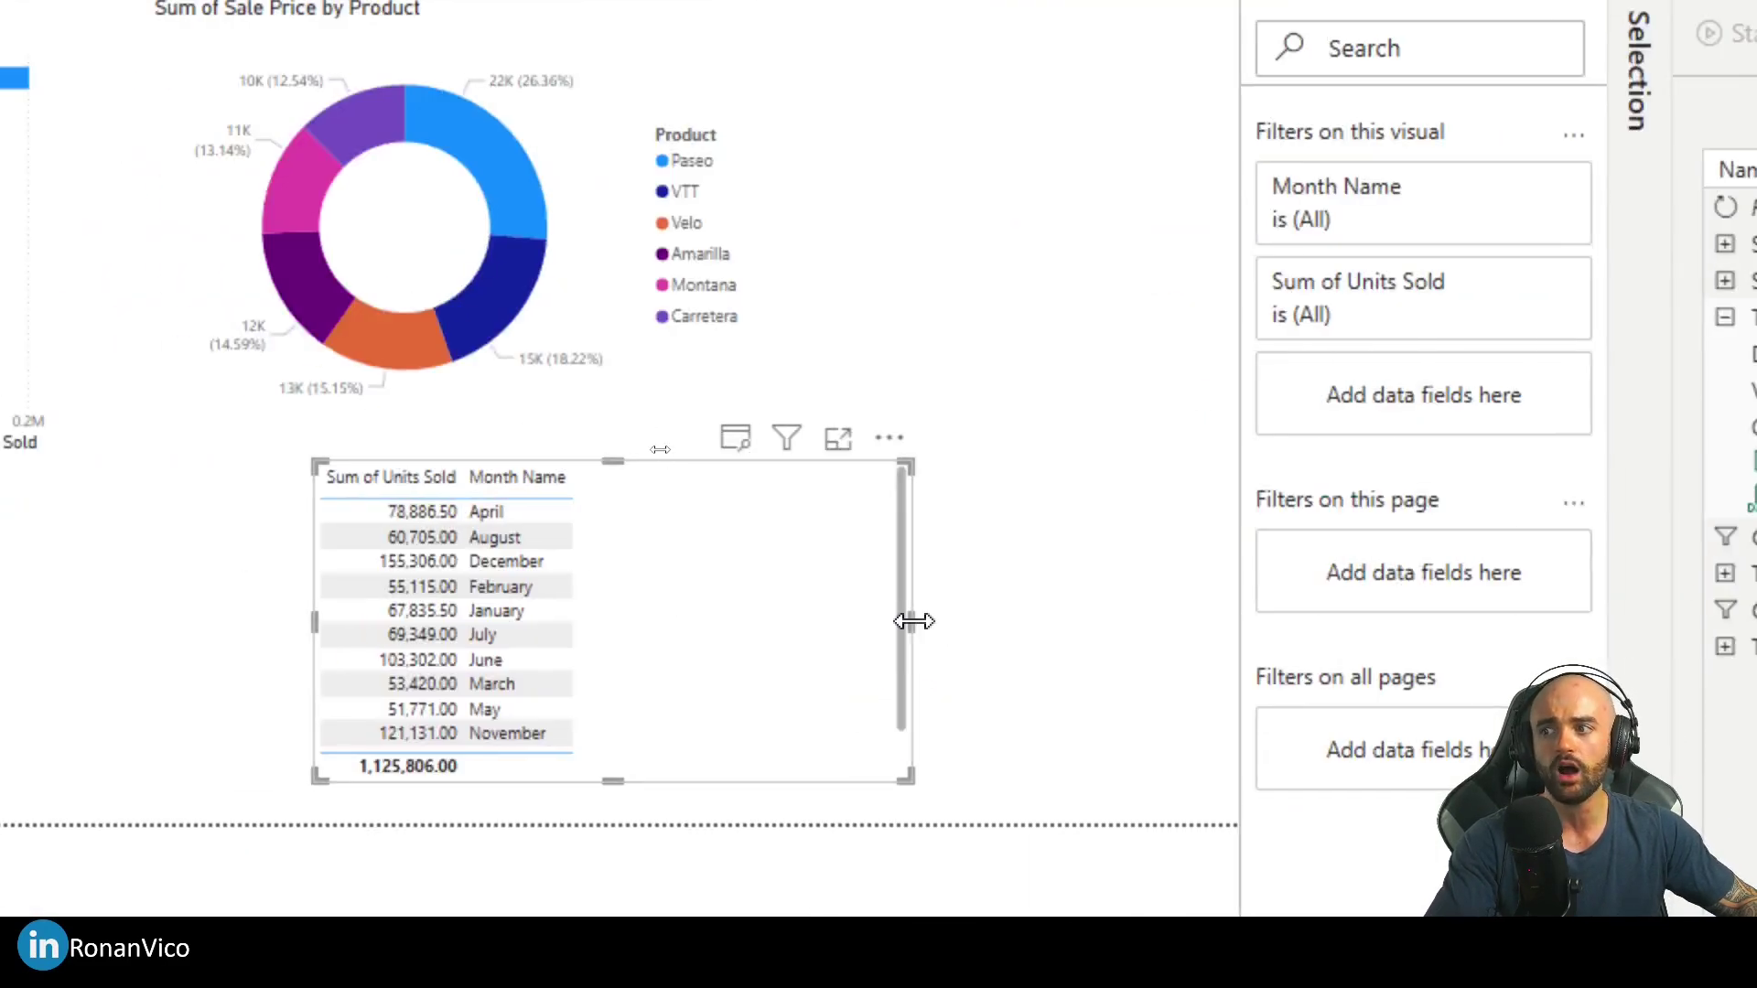
left_click_drag(910, 615, 1180, 618)
scroll(743, 609, "down", 2)
scroll(713, 632, "up", 2)
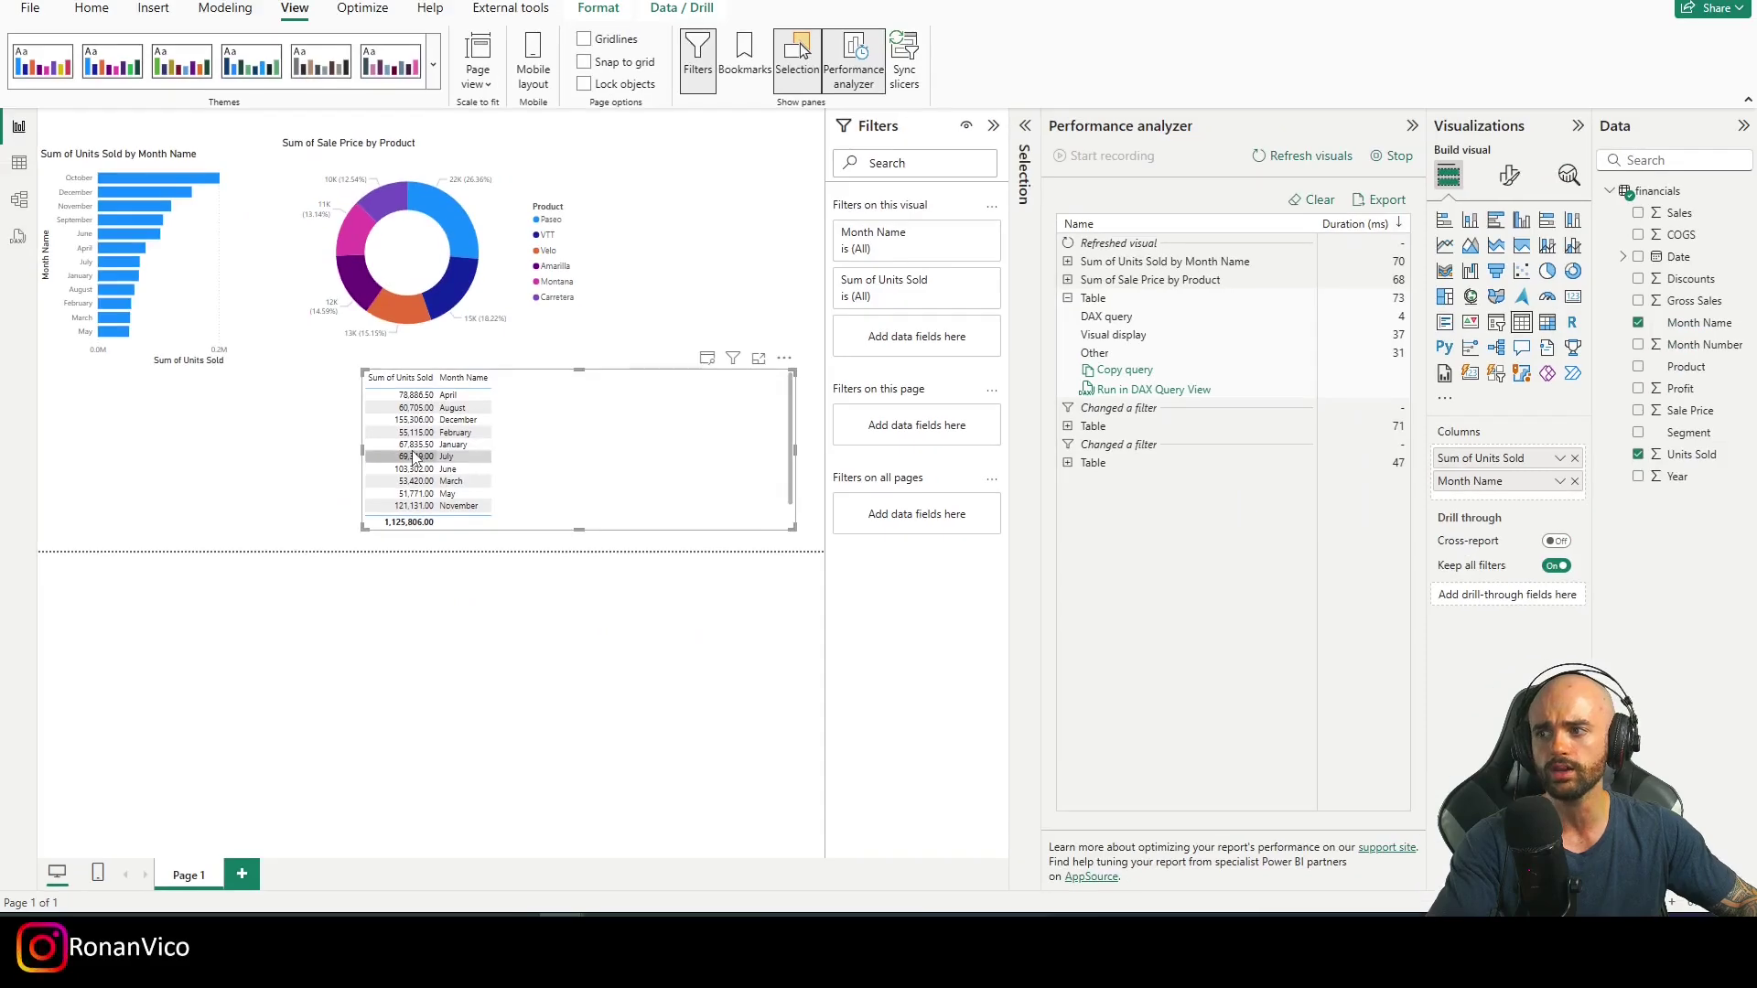
scroll(447, 681, "down", 2)
scroll(501, 595, "up", 2)
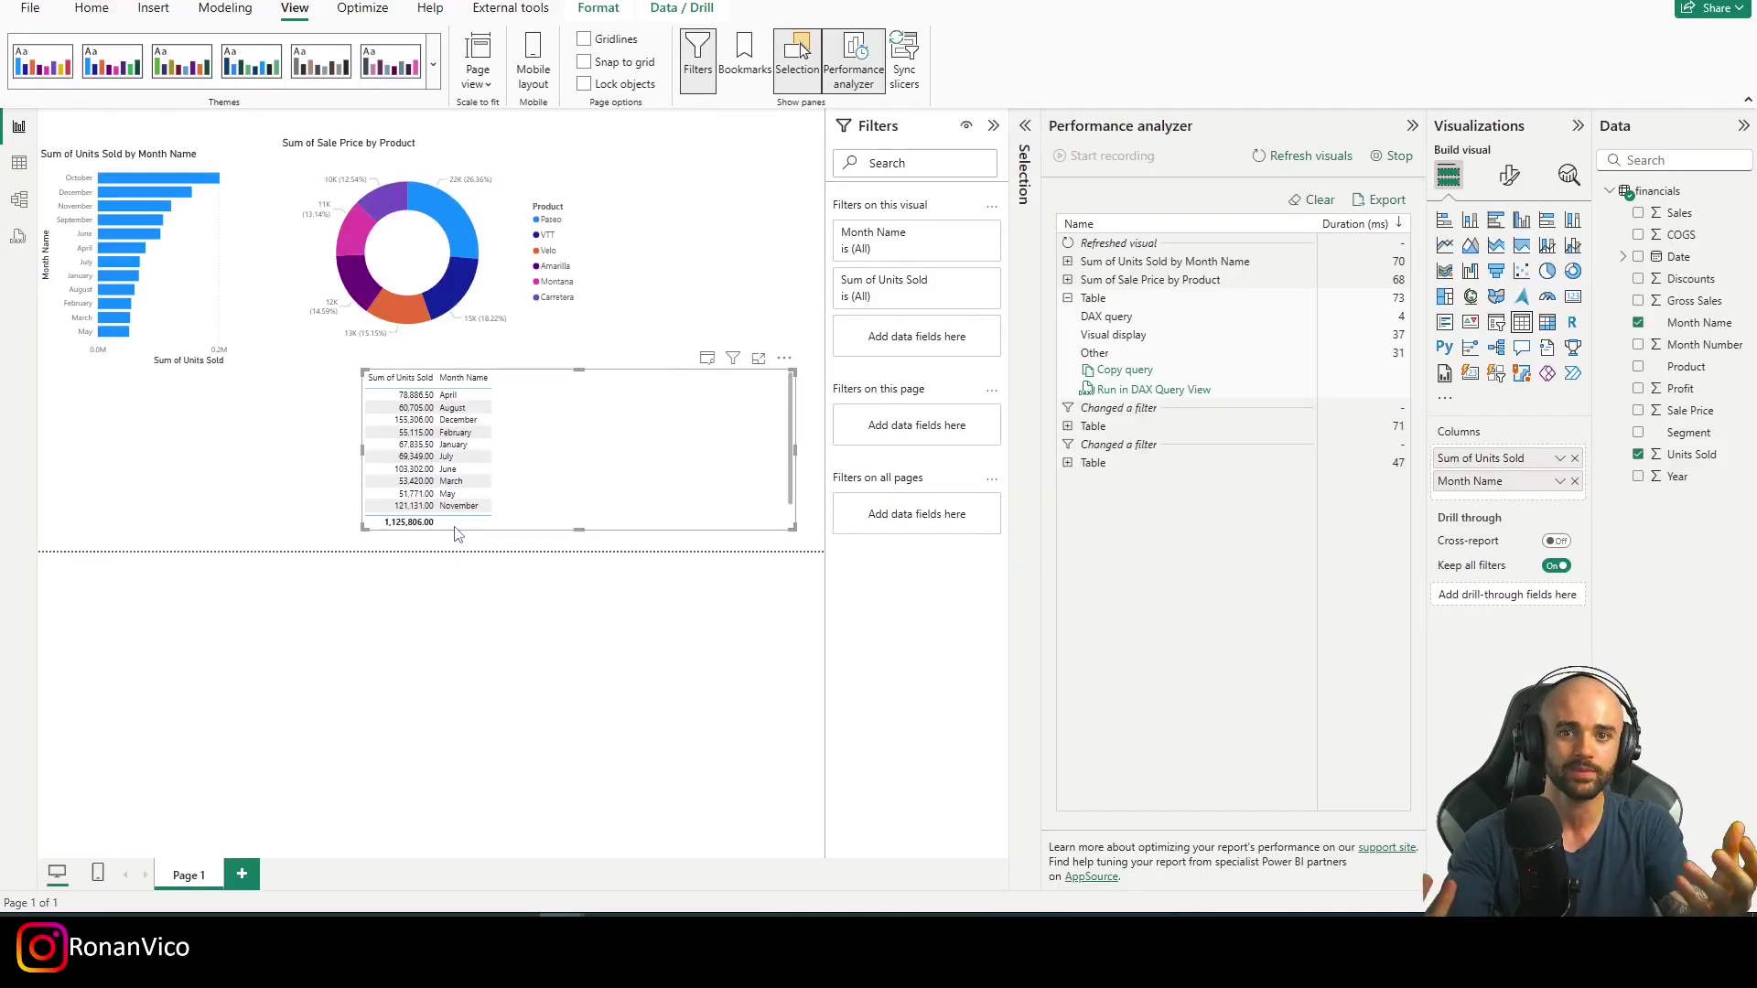
left_click_drag(579, 529, 579, 551)
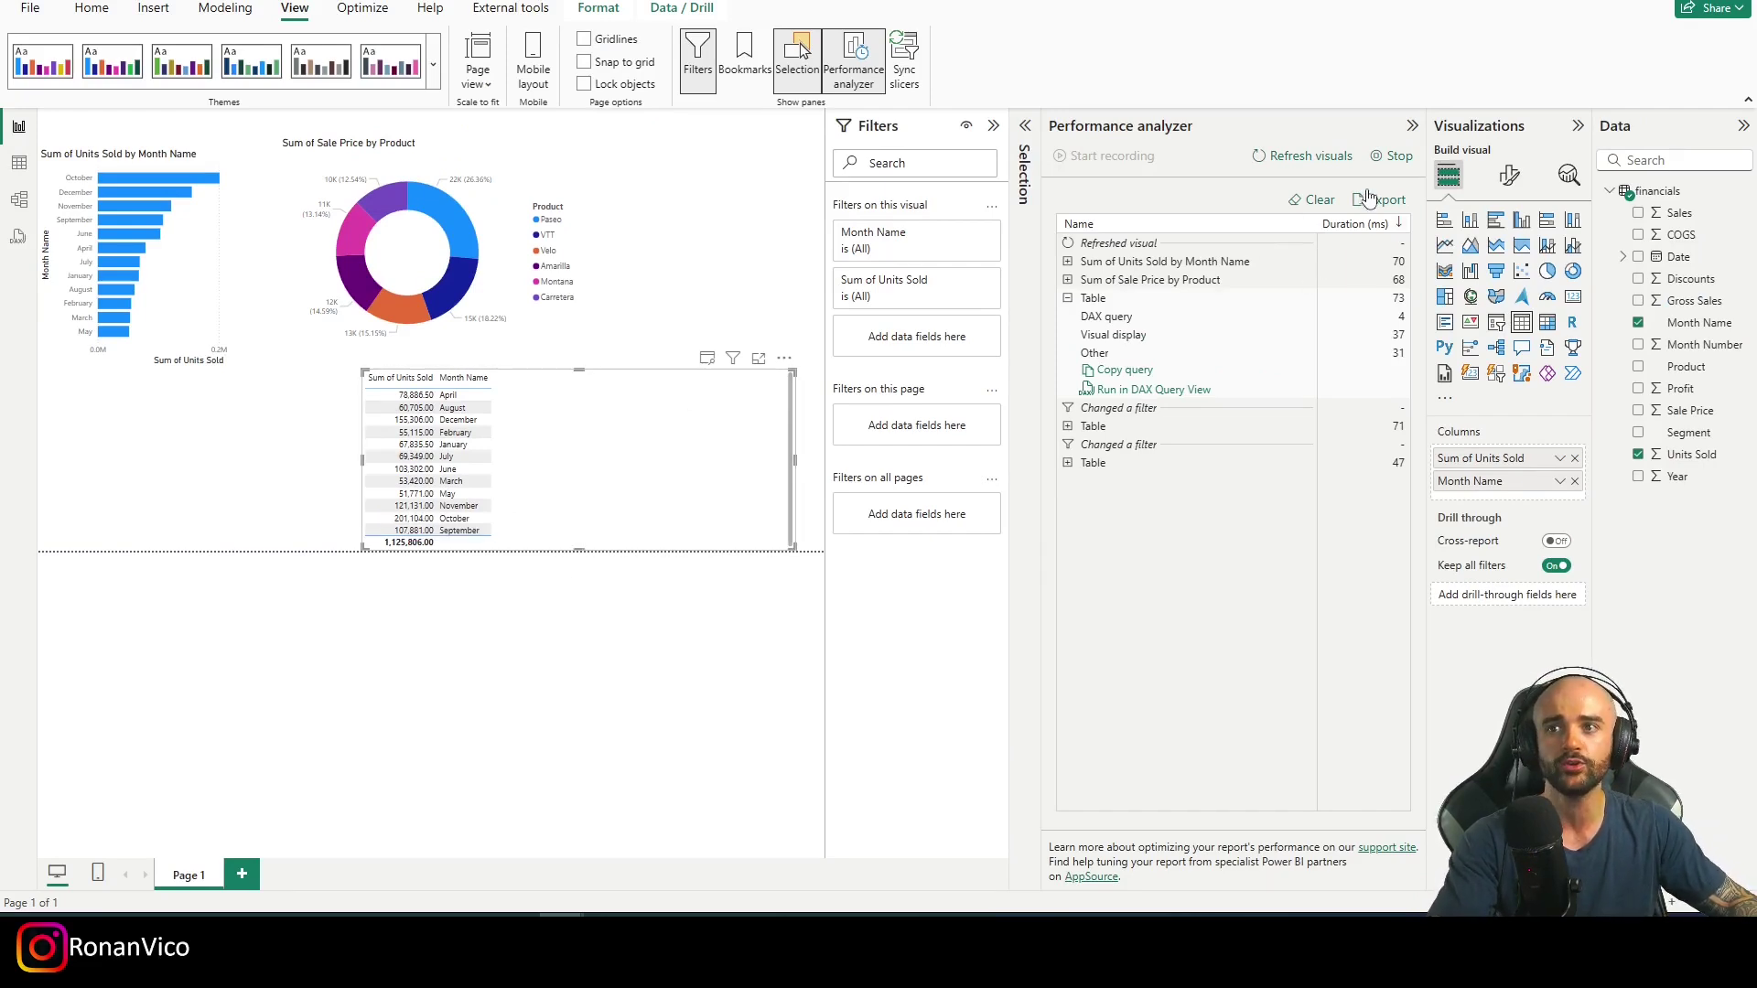
Step: Clear the Performance analyzer results, refresh the visuals and copy the Table visual's query
left_click(1315, 200)
left_click(1300, 155)
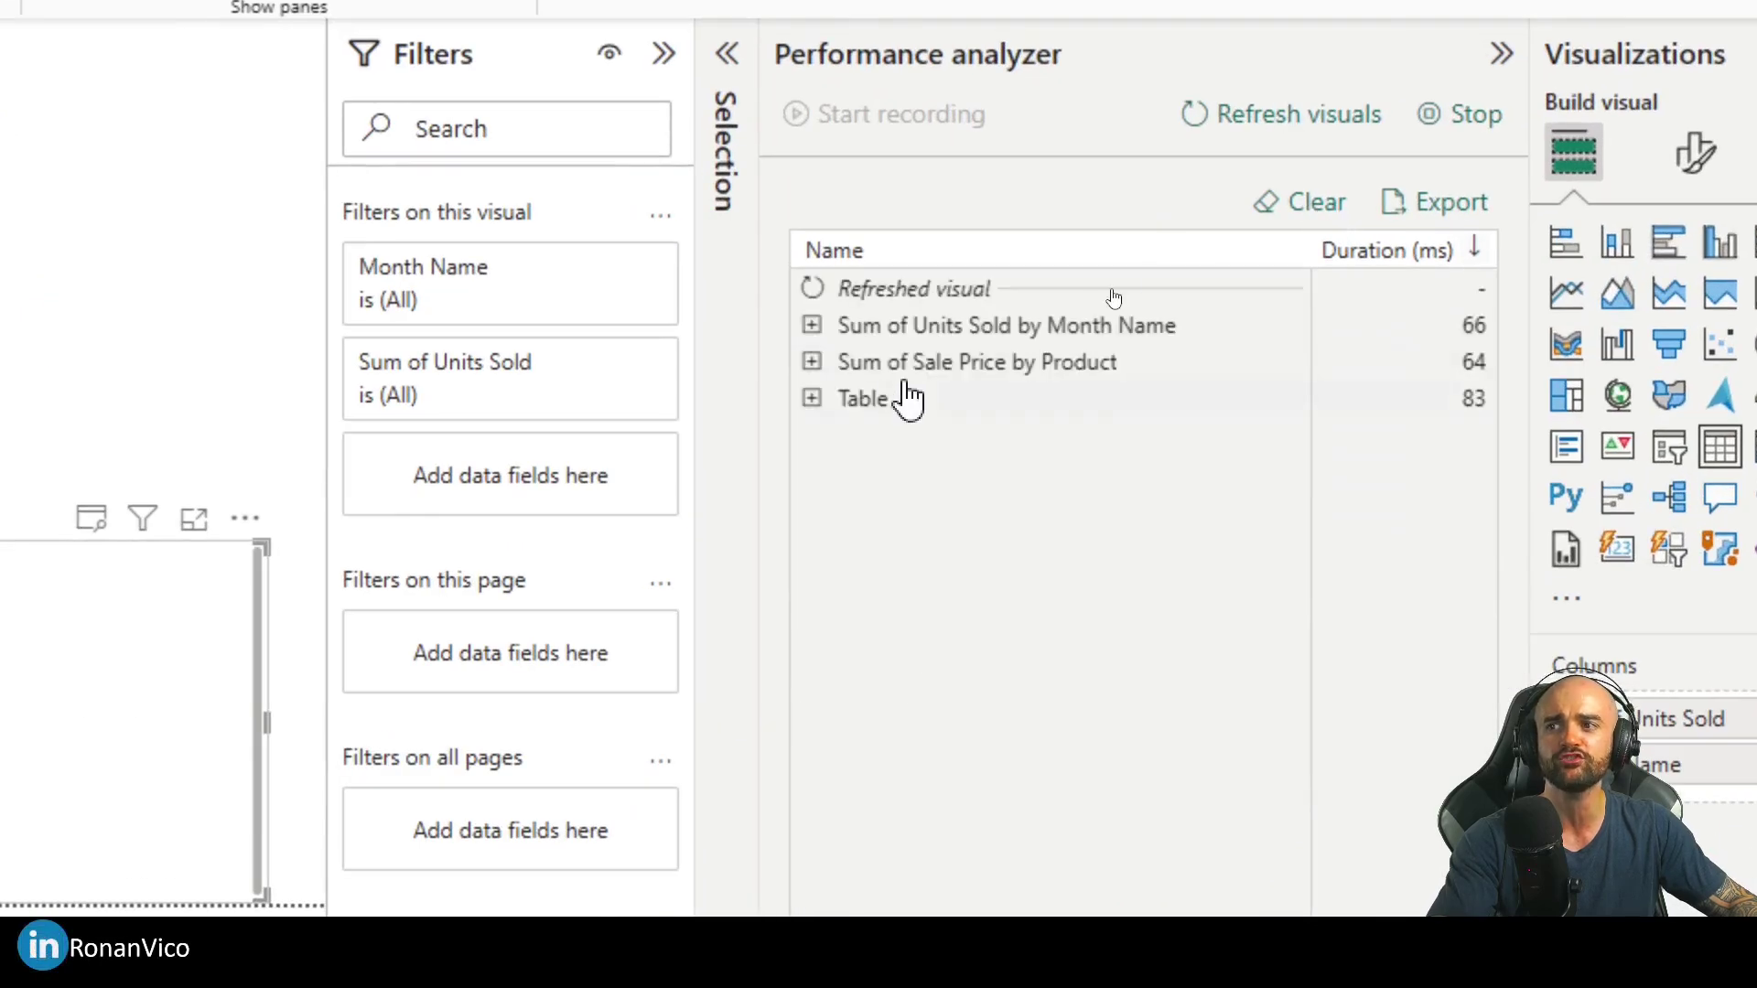
left_click(812, 398)
left_click(881, 543)
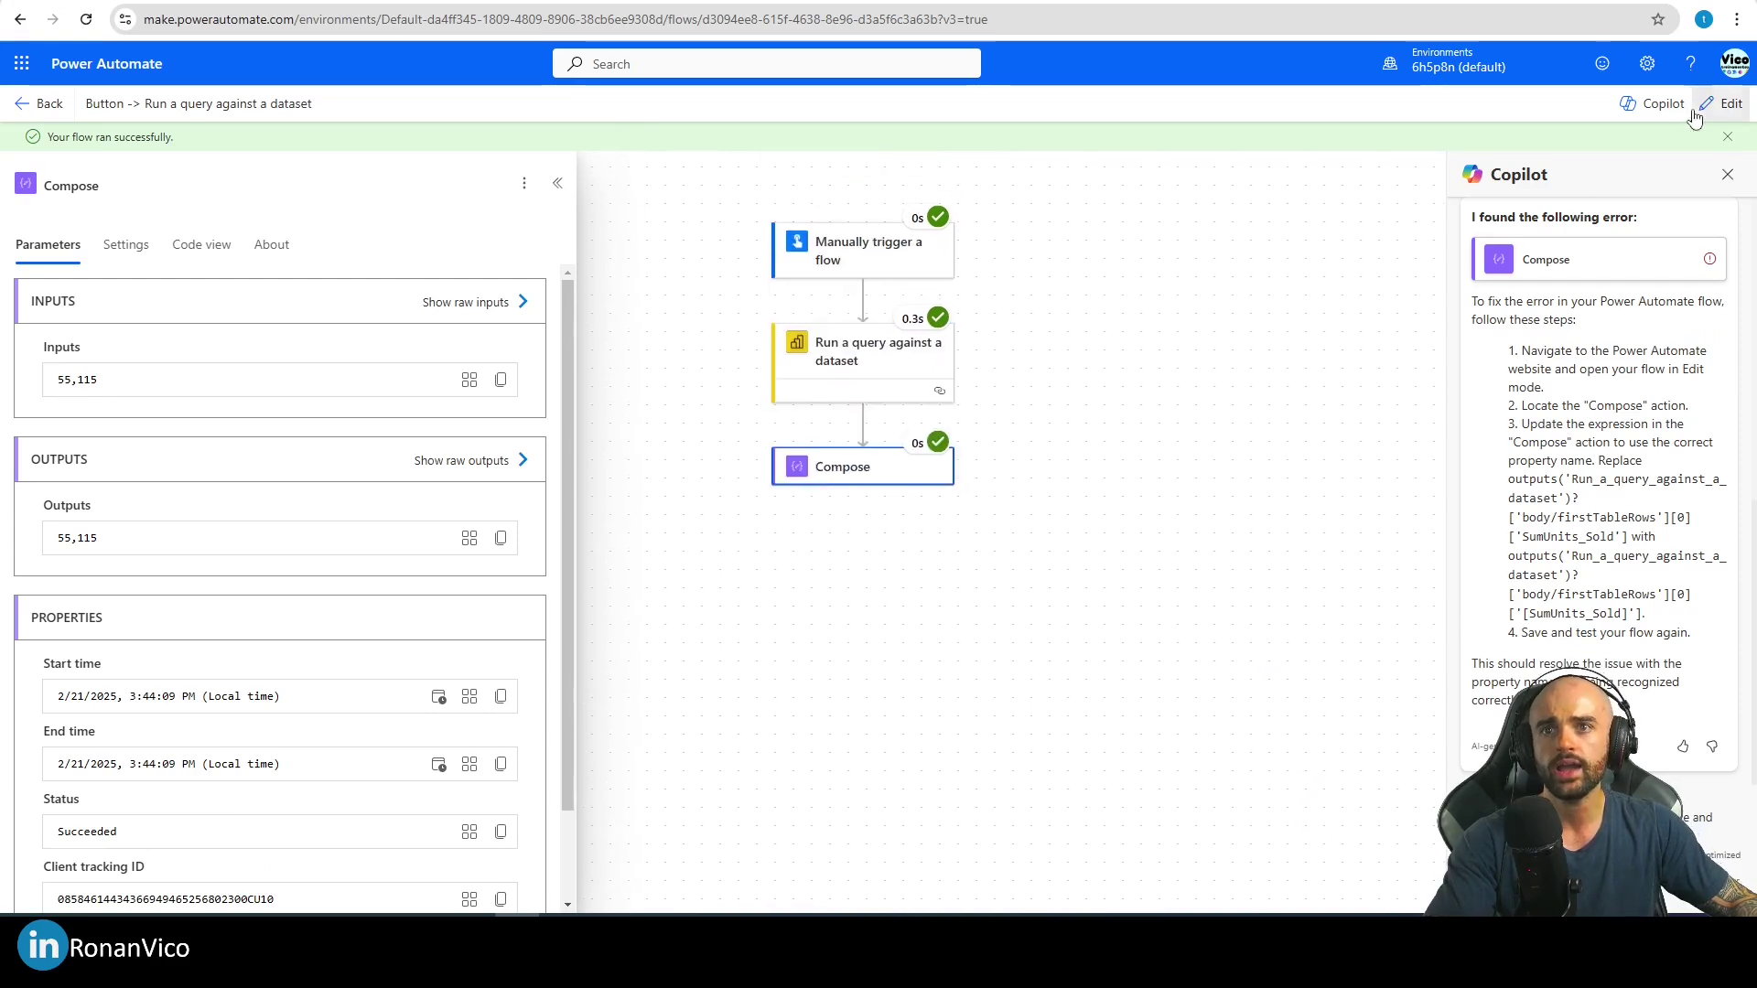
Step: Reopen the flow in Power Automate for editing and replace the dataset action's query text with the copied DAX query
left_click(1702, 107)
left_click(861, 503)
left_click(878, 381)
left_click(93, 559)
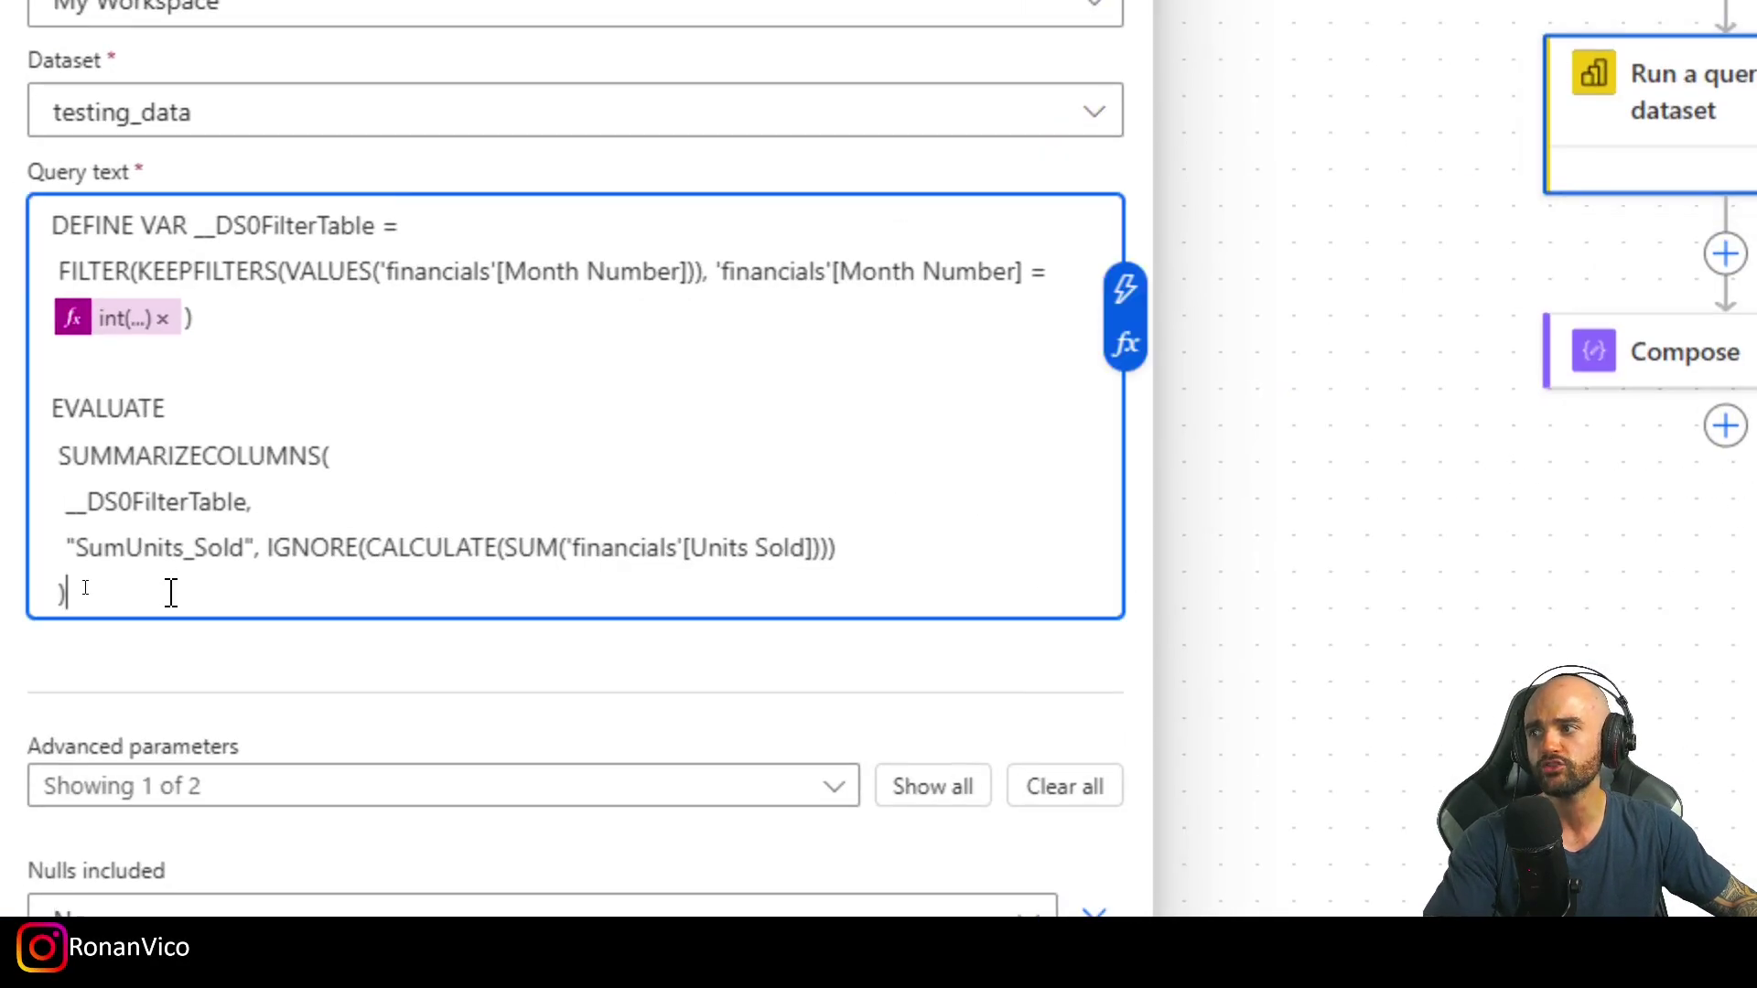
key("ctrl+a")
key("ctrl+v")
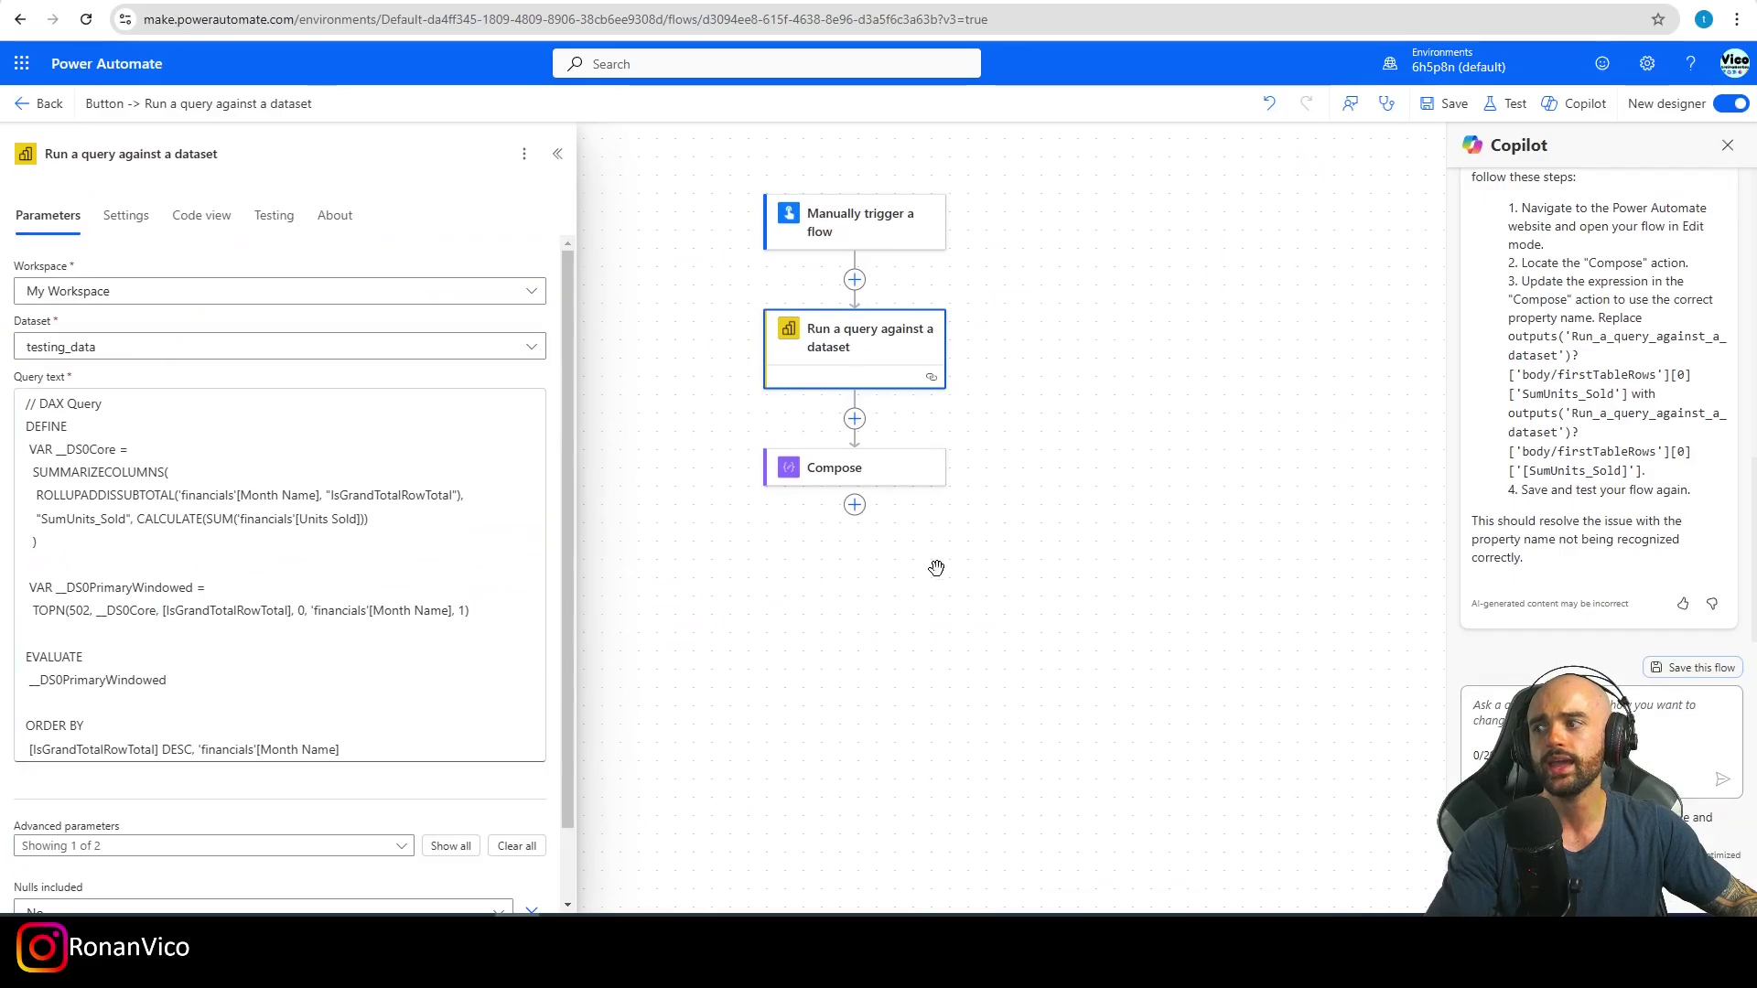
Step: Replace the Compose input with the Body output of Run a query against a dataset
left_click(920, 467)
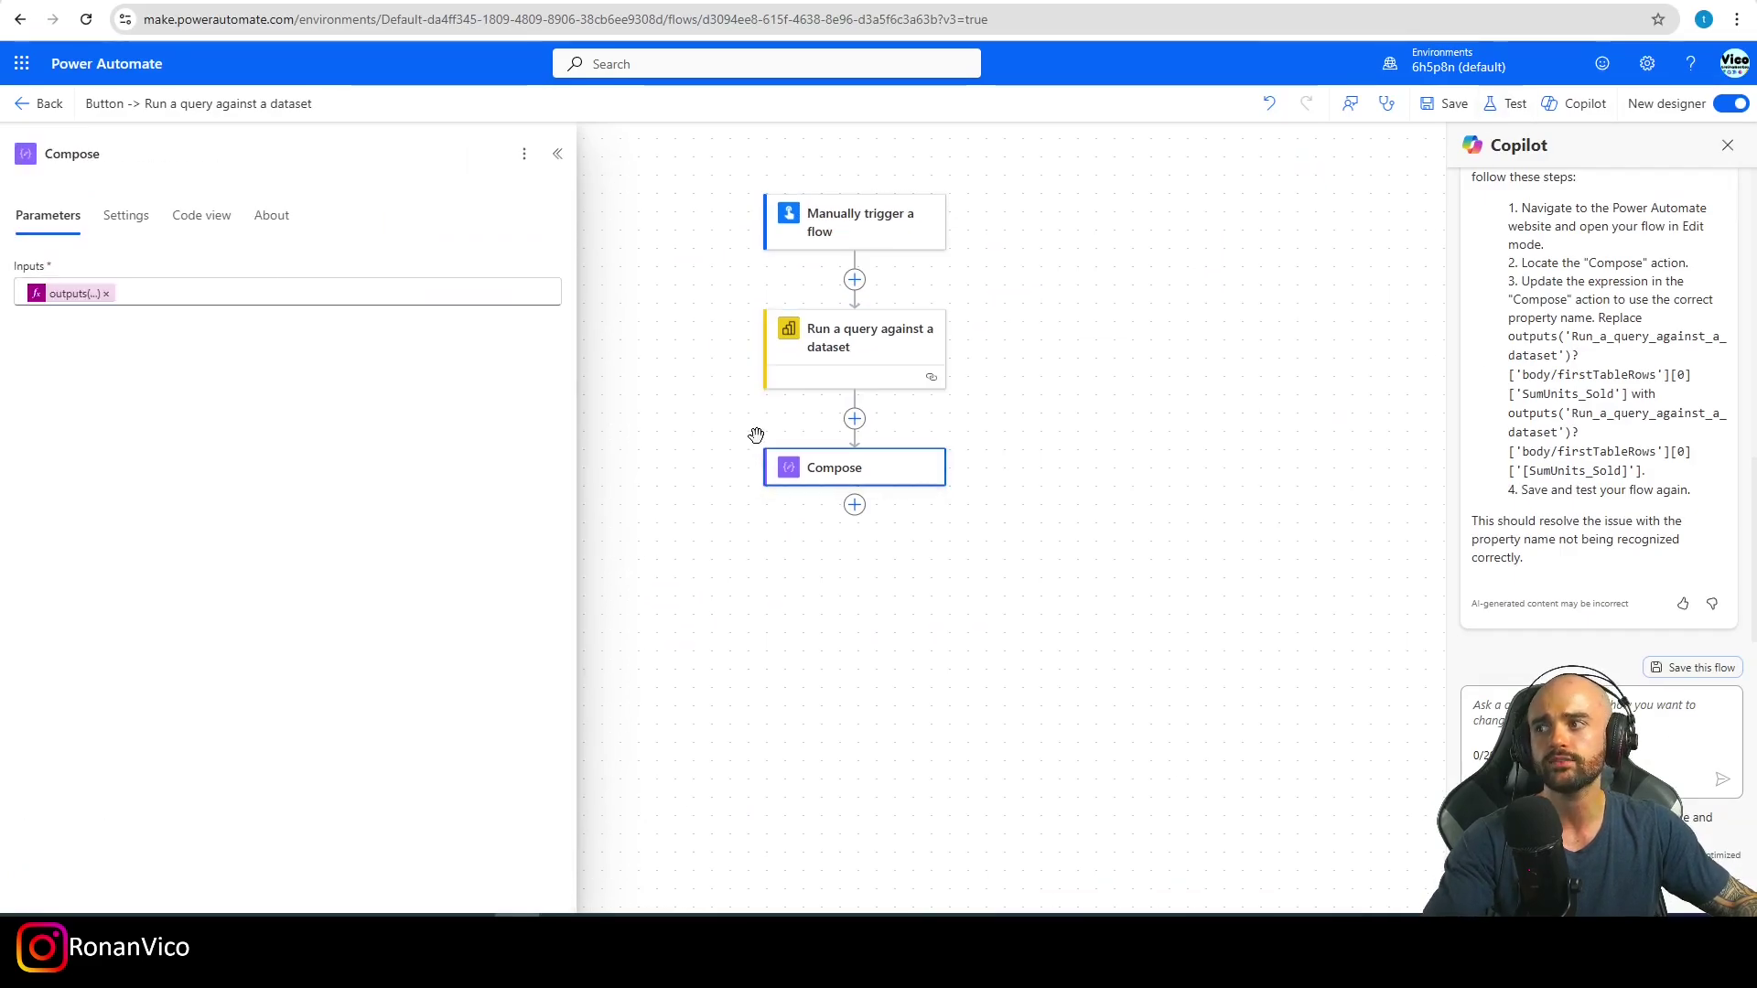
left_click(105, 292)
left_click(568, 284)
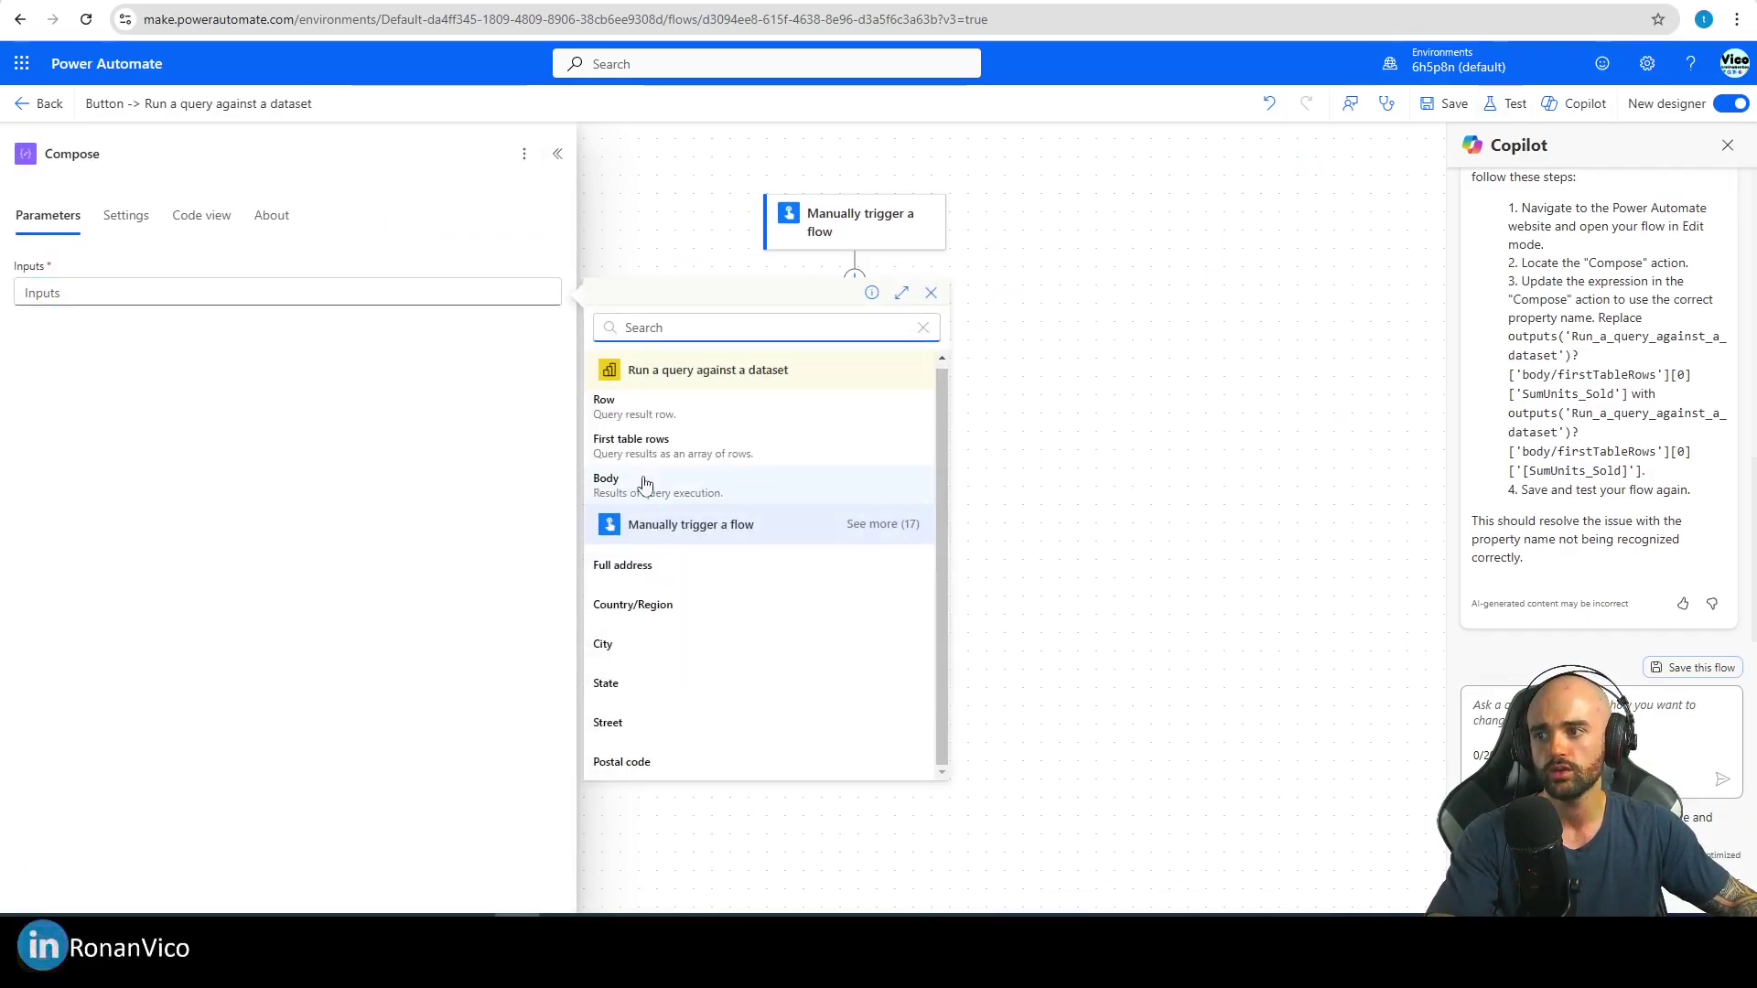
left_click(606, 492)
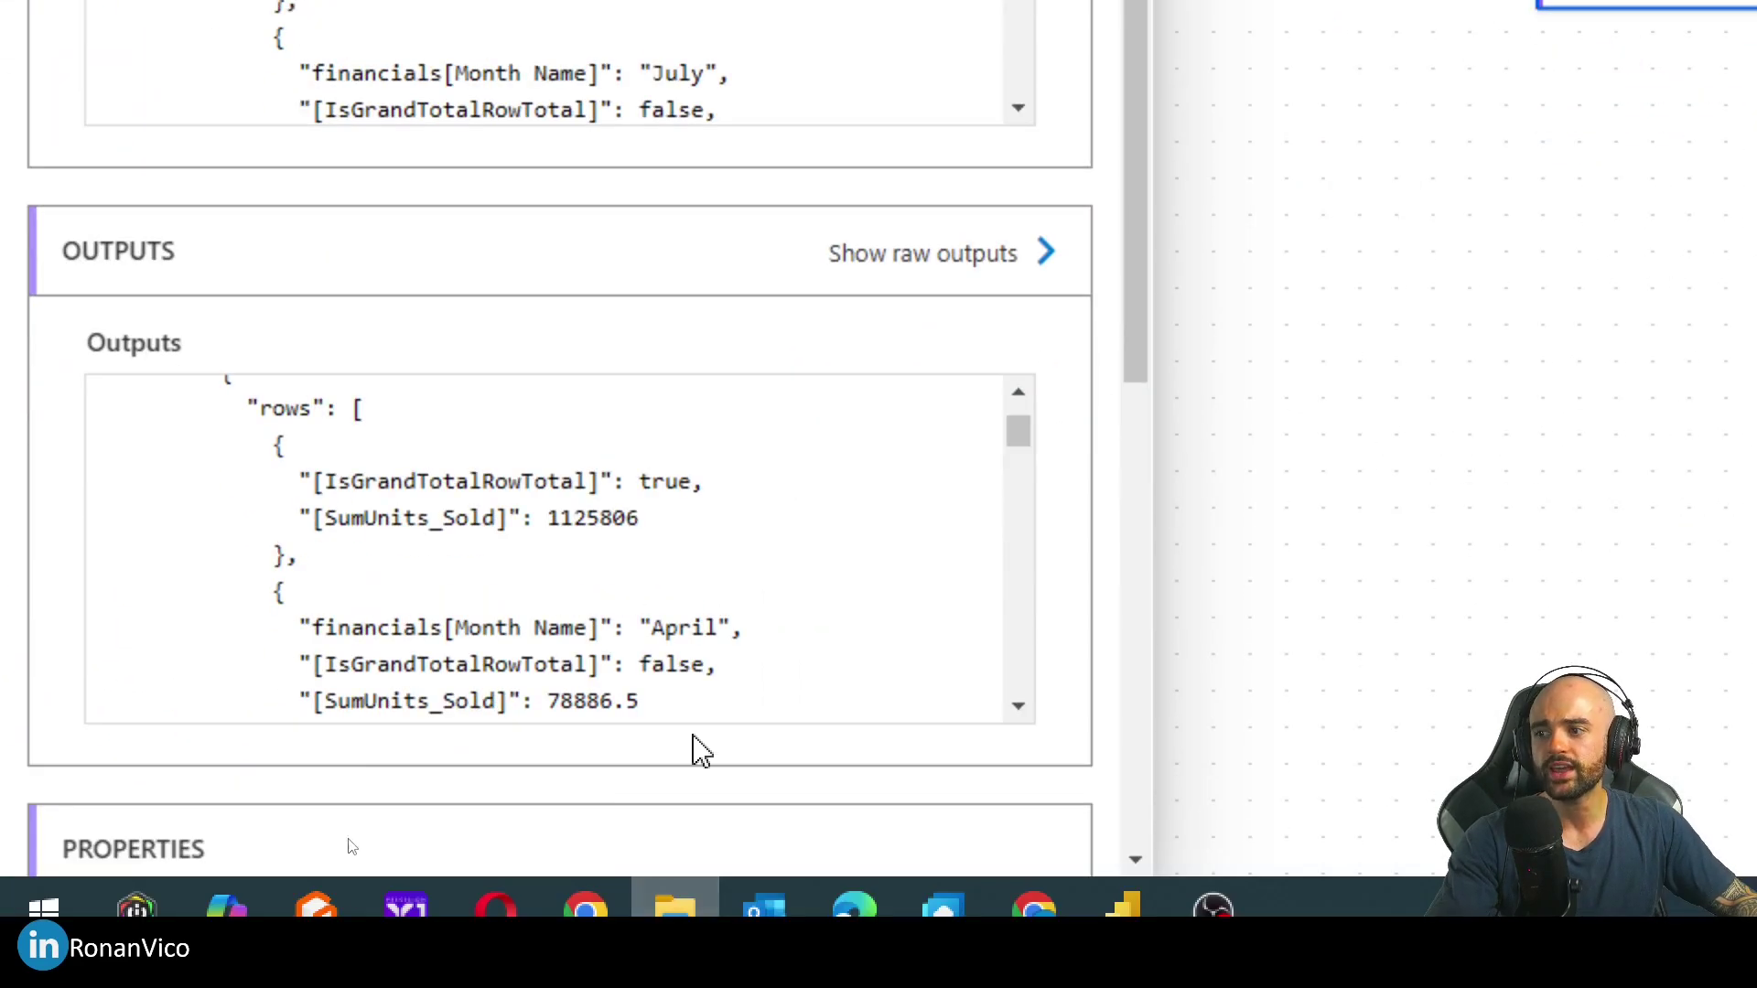
Step: Examine the monthly rows and the grand total row in the Compose run's outputs
scroll(696, 641, "down", 2)
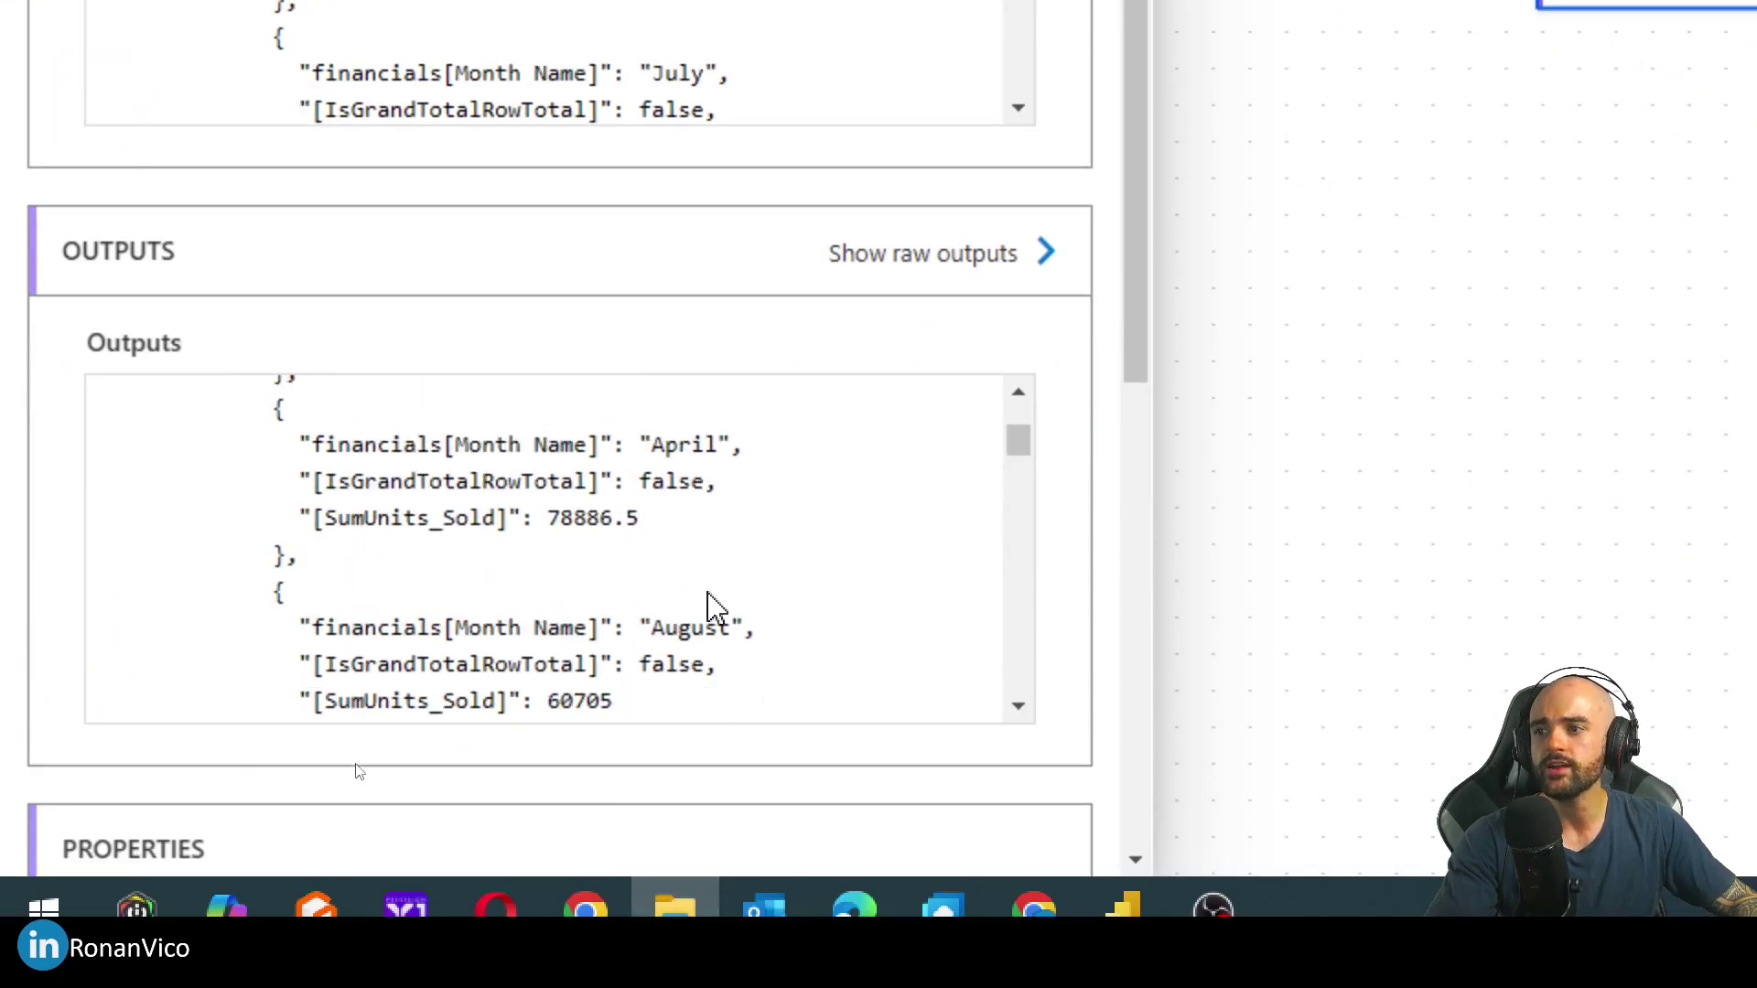
left_click_drag(284, 445, 677, 544)
left_click(760, 447)
scroll(705, 547, "down", 4)
scroll(687, 572, "up", 6)
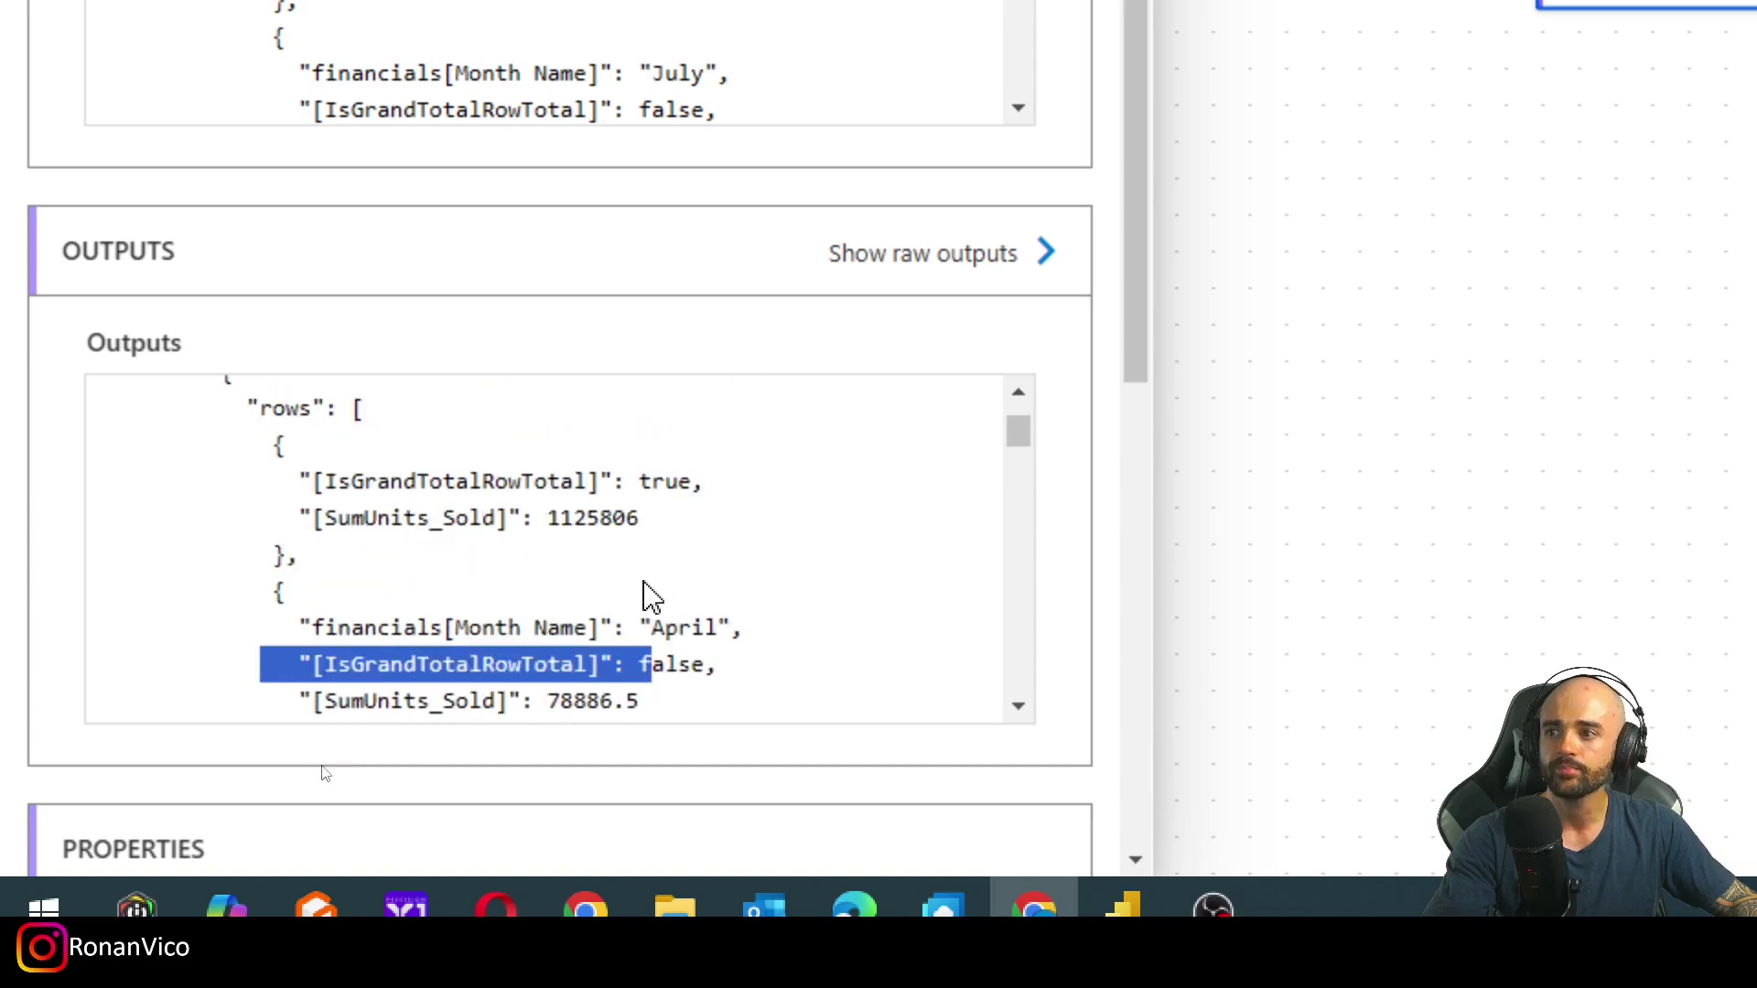
left_click(666, 540)
left_click_drag(315, 481, 612, 482)
double_click(666, 481)
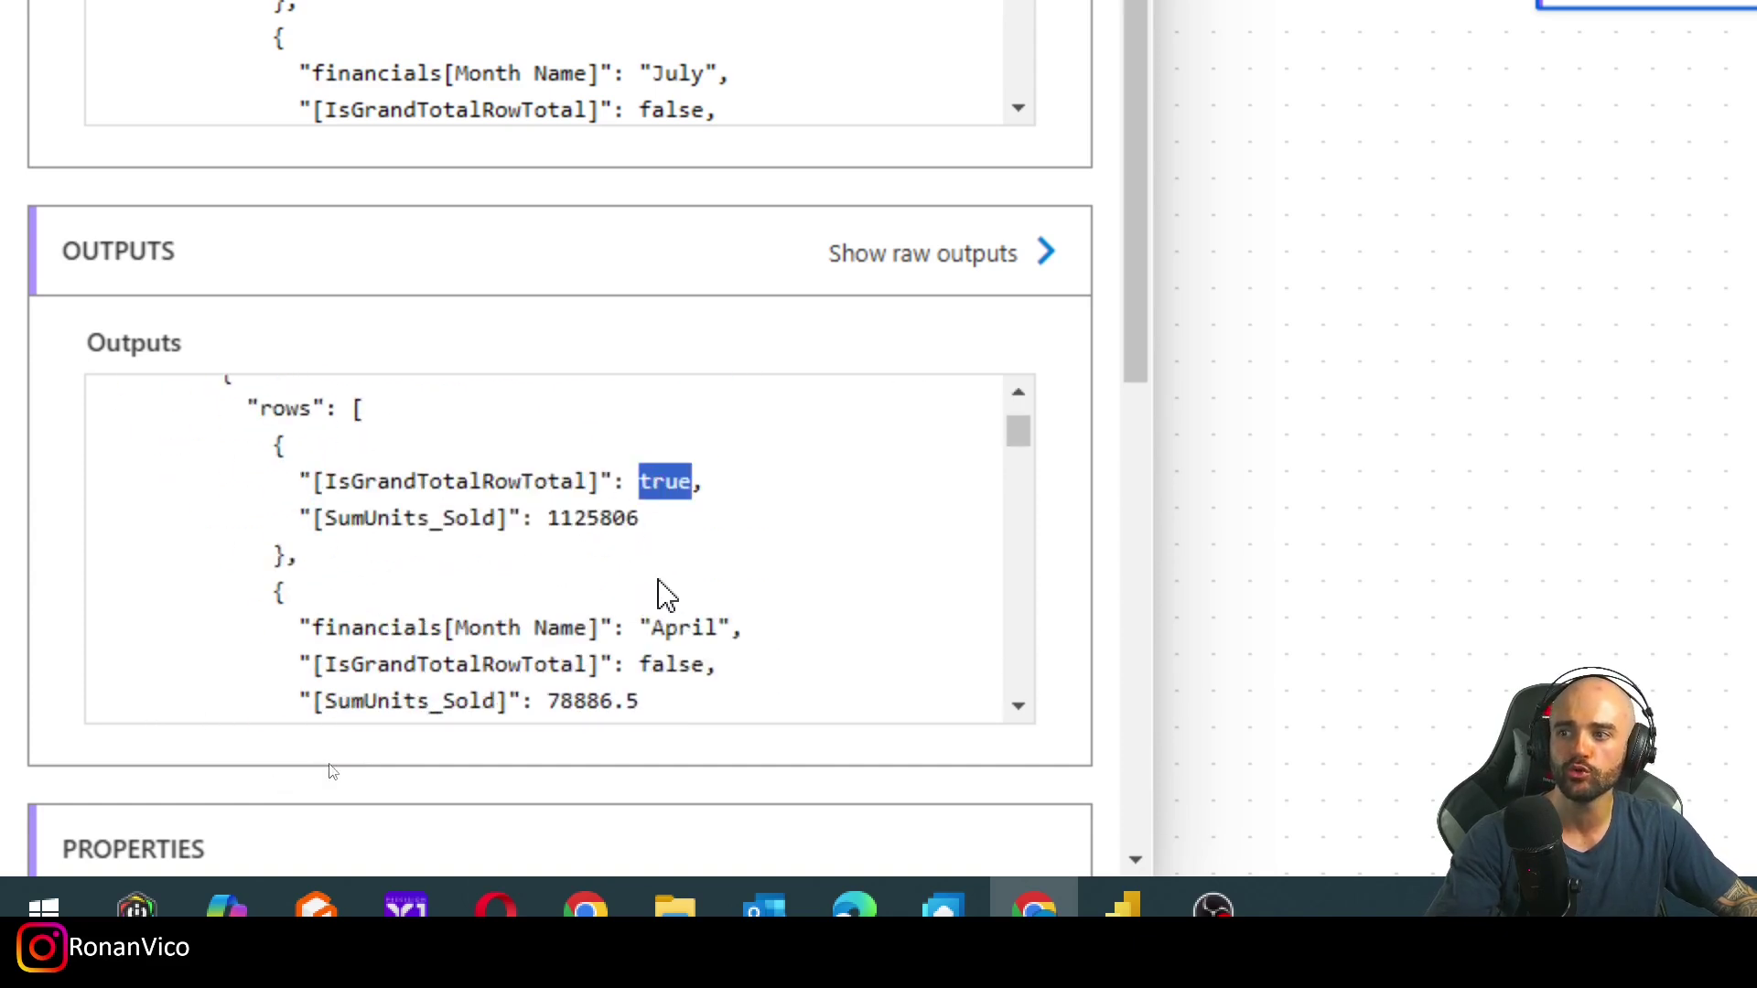
mouse_move(284, 464)
left_mouse_down()
mouse_move(552, 514)
mouse_move(755, 524)
left_mouse_up()
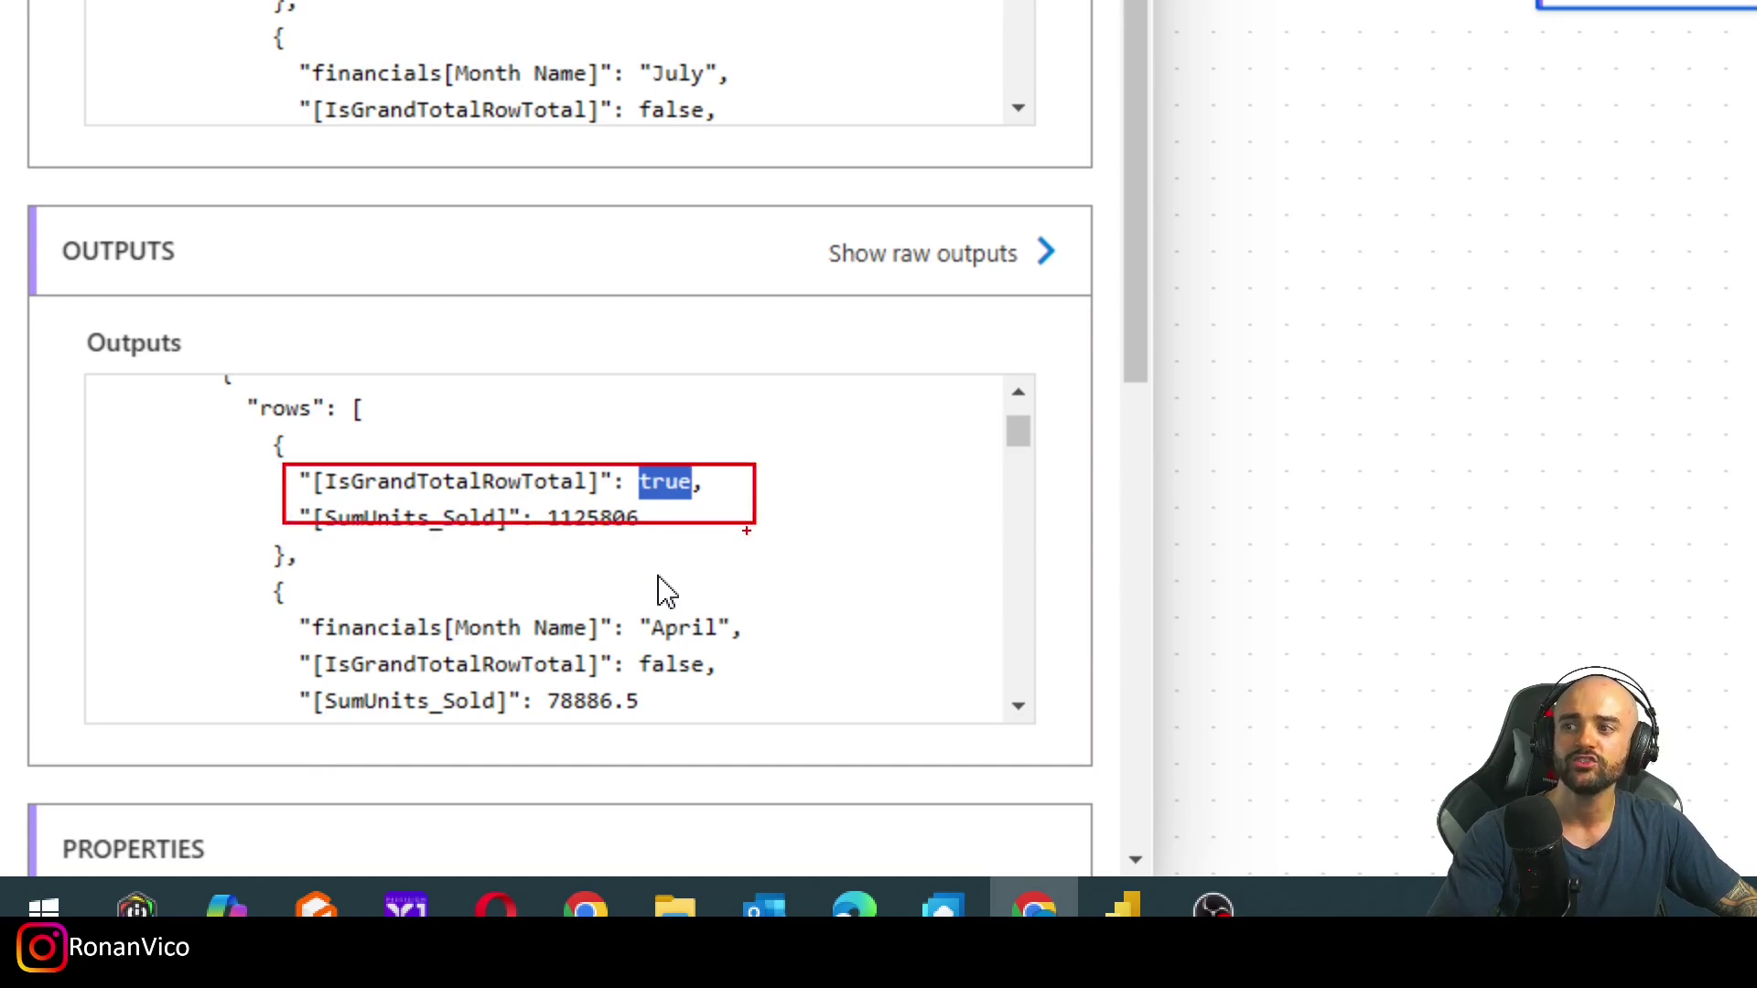
mouse_move(652, 508)
left_mouse_down()
mouse_move(562, 500)
mouse_move(670, 519)
mouse_move(657, 512)
left_mouse_up()
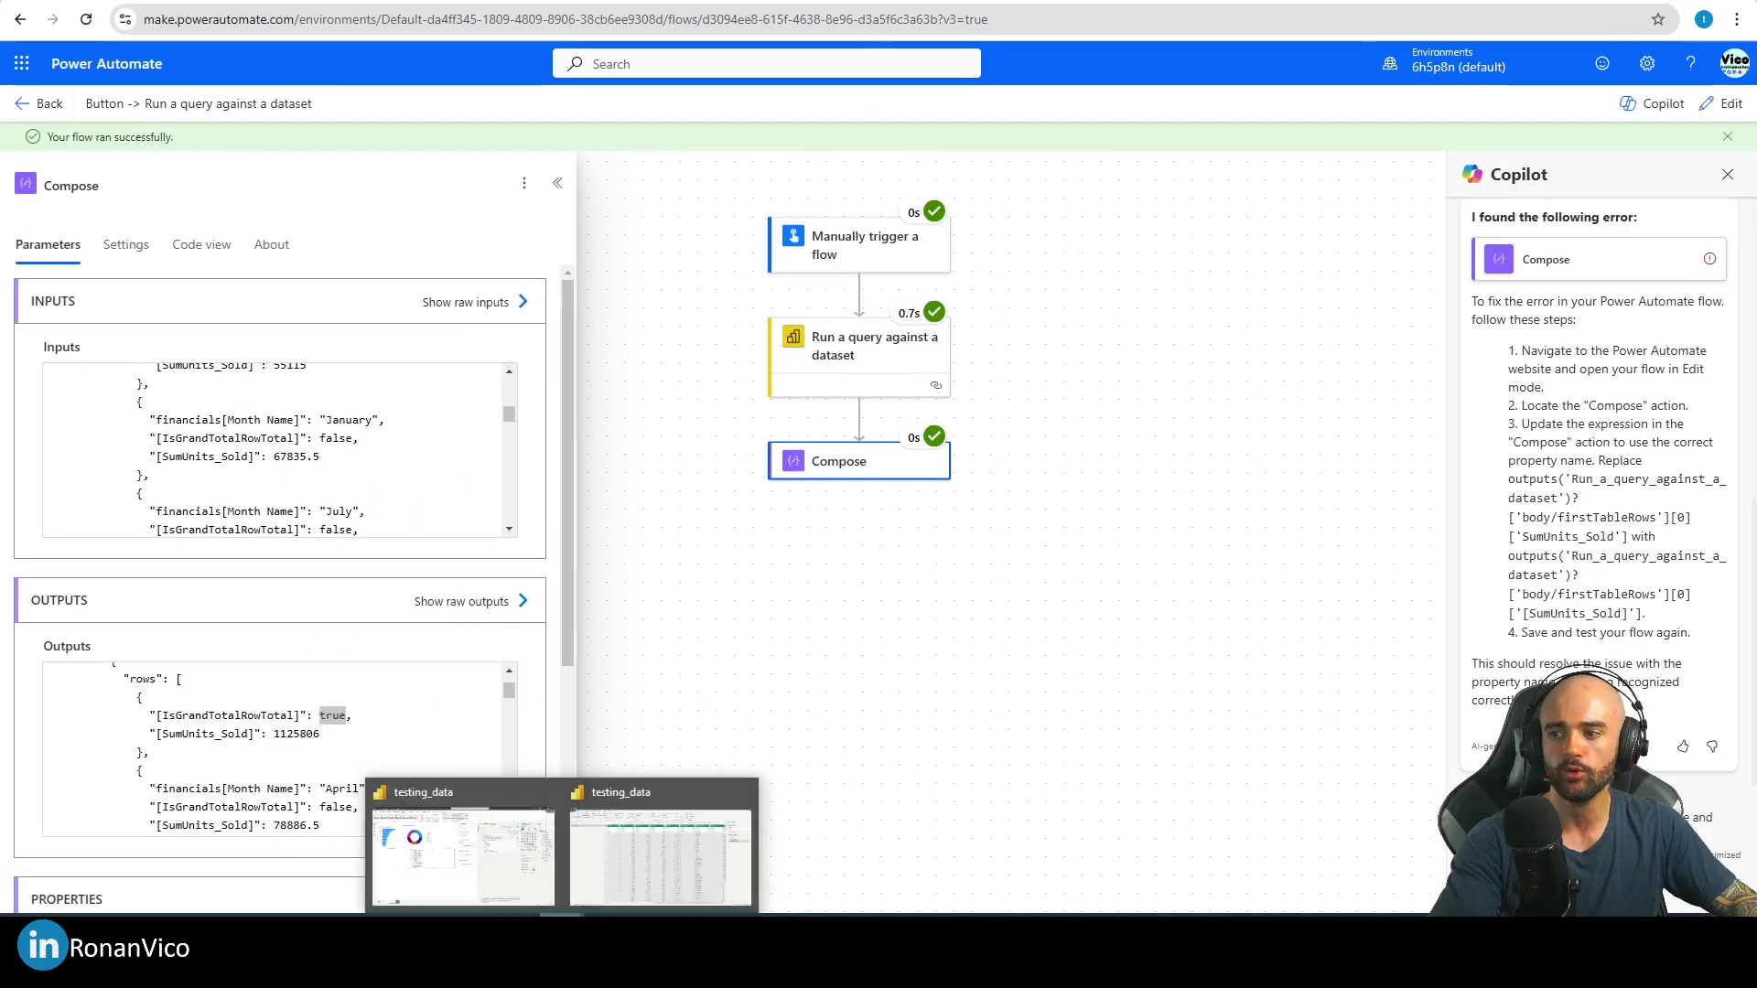
Step: Check the other testing_data window and examine how results, tables and rows are nested in the Compose outputs
left_click(655, 836)
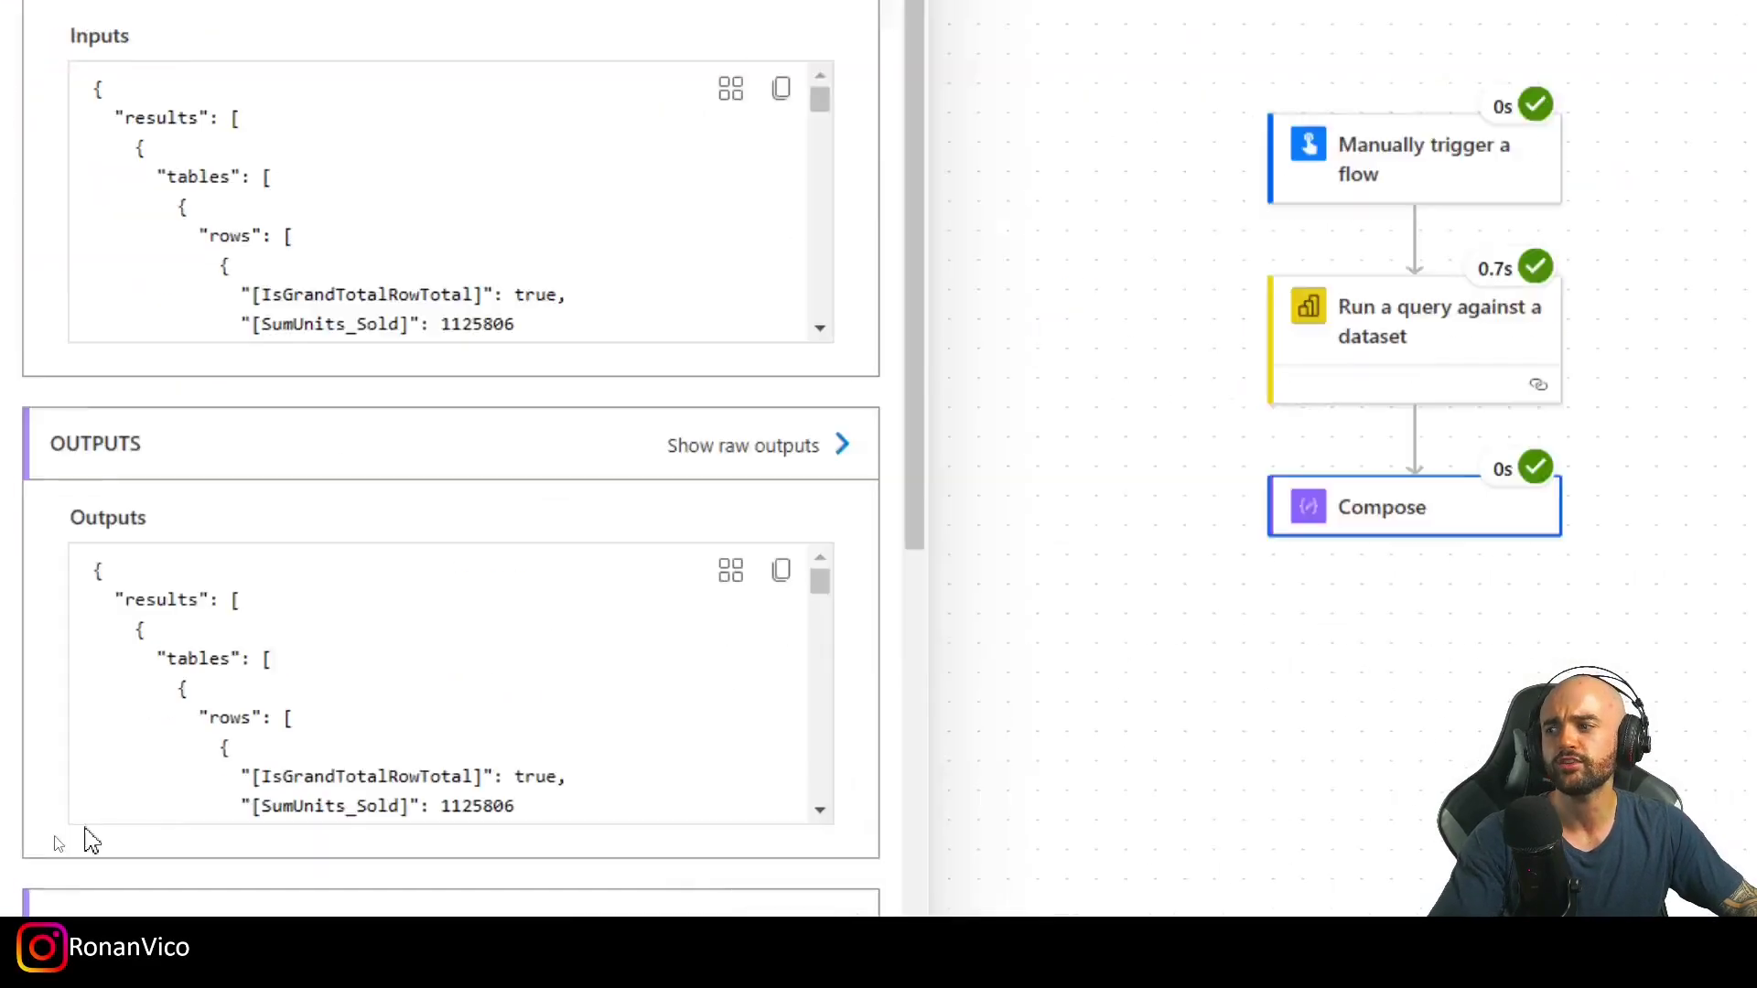
scroll(332, 659, "down", 2)
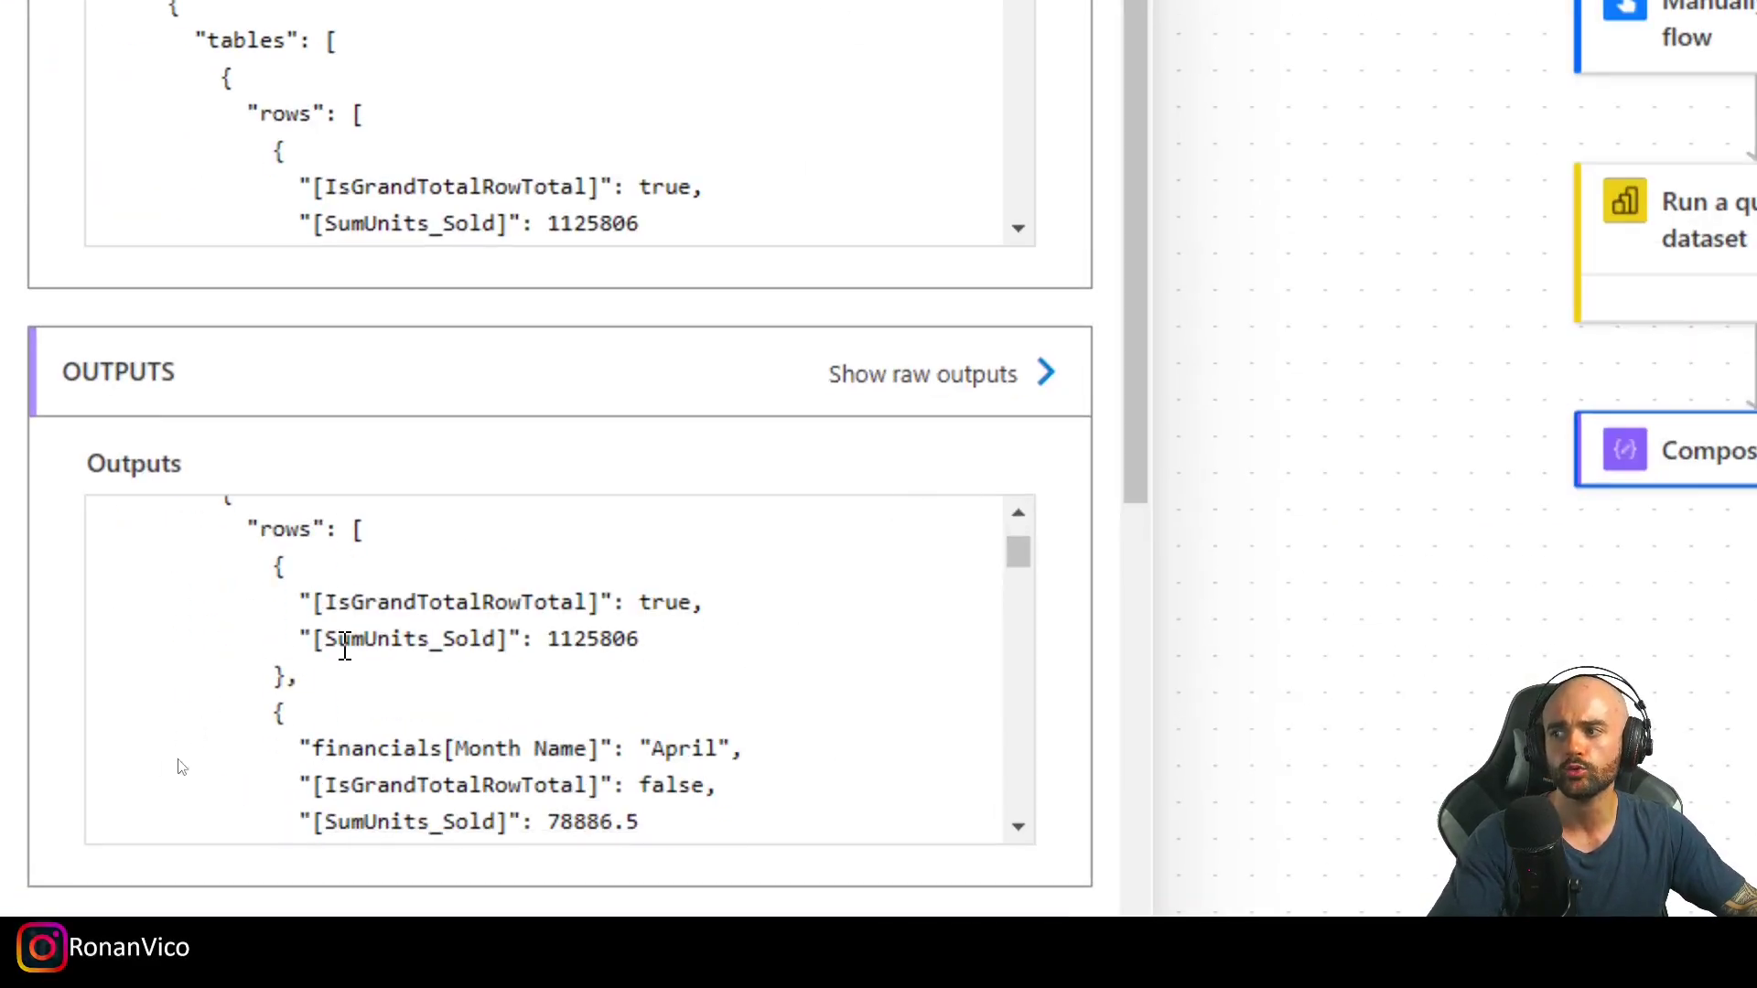
scroll(250, 726, "up", 2)
left_click_drag(261, 712, 305, 712)
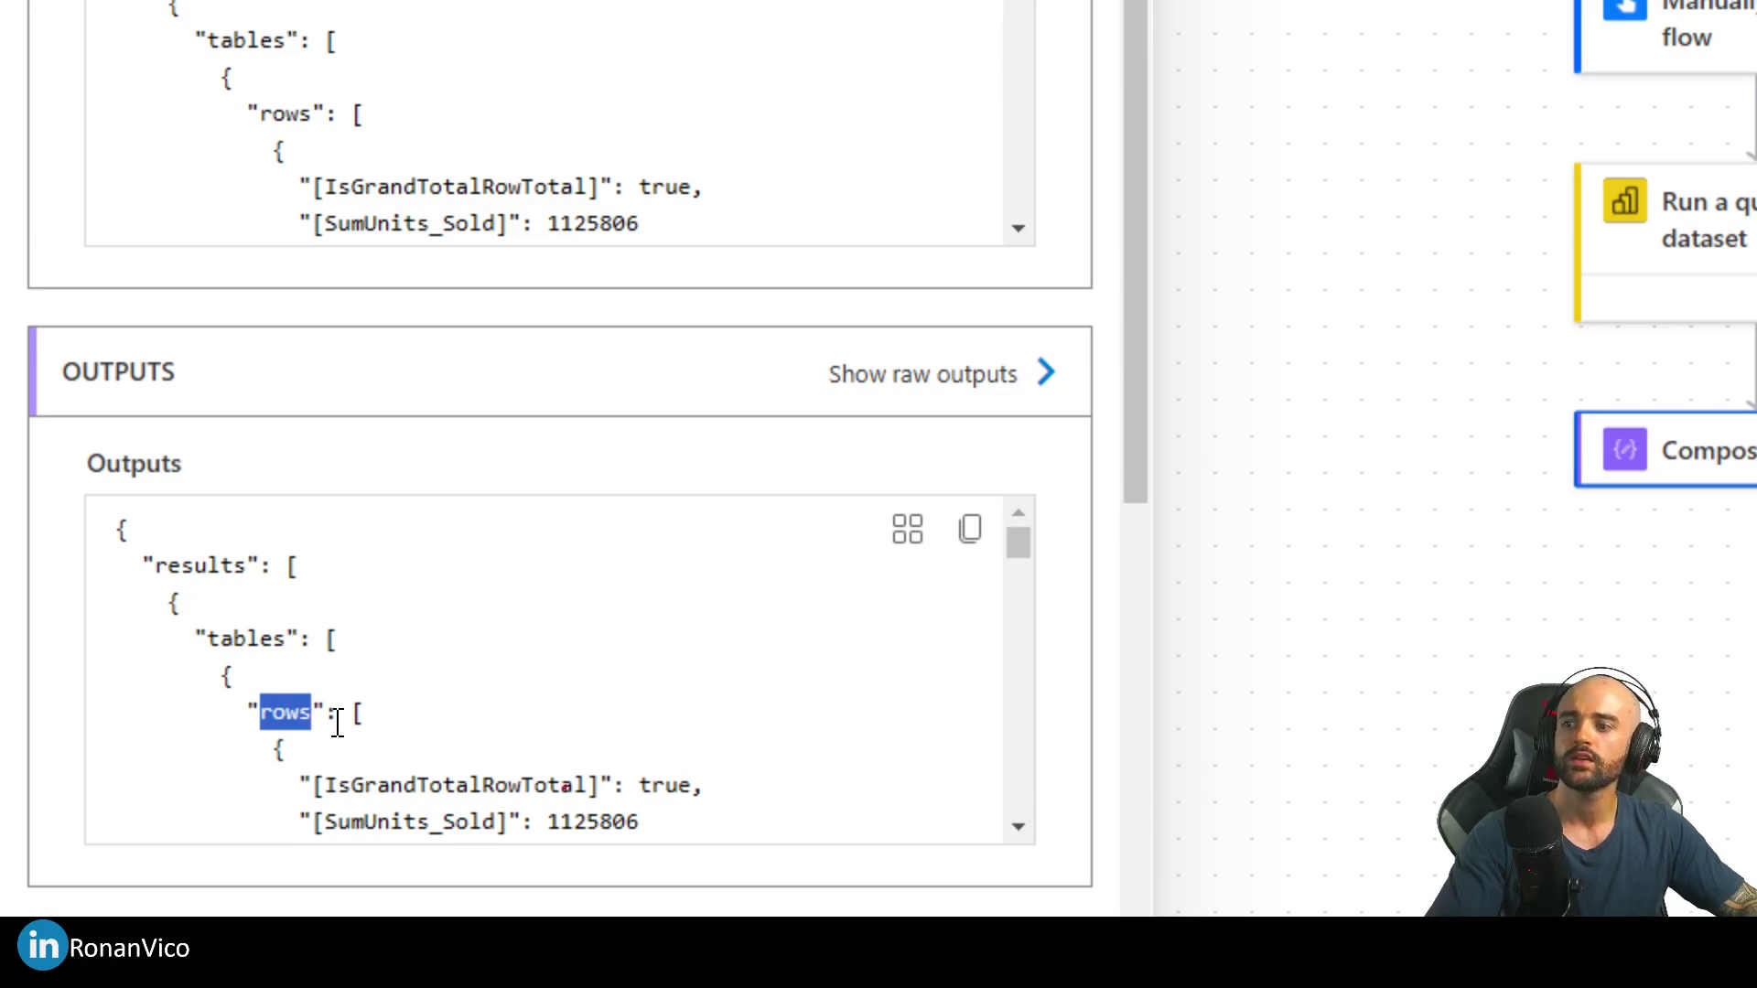
scroll(894, 409, "down", 2)
scroll(695, 595, "down", 2)
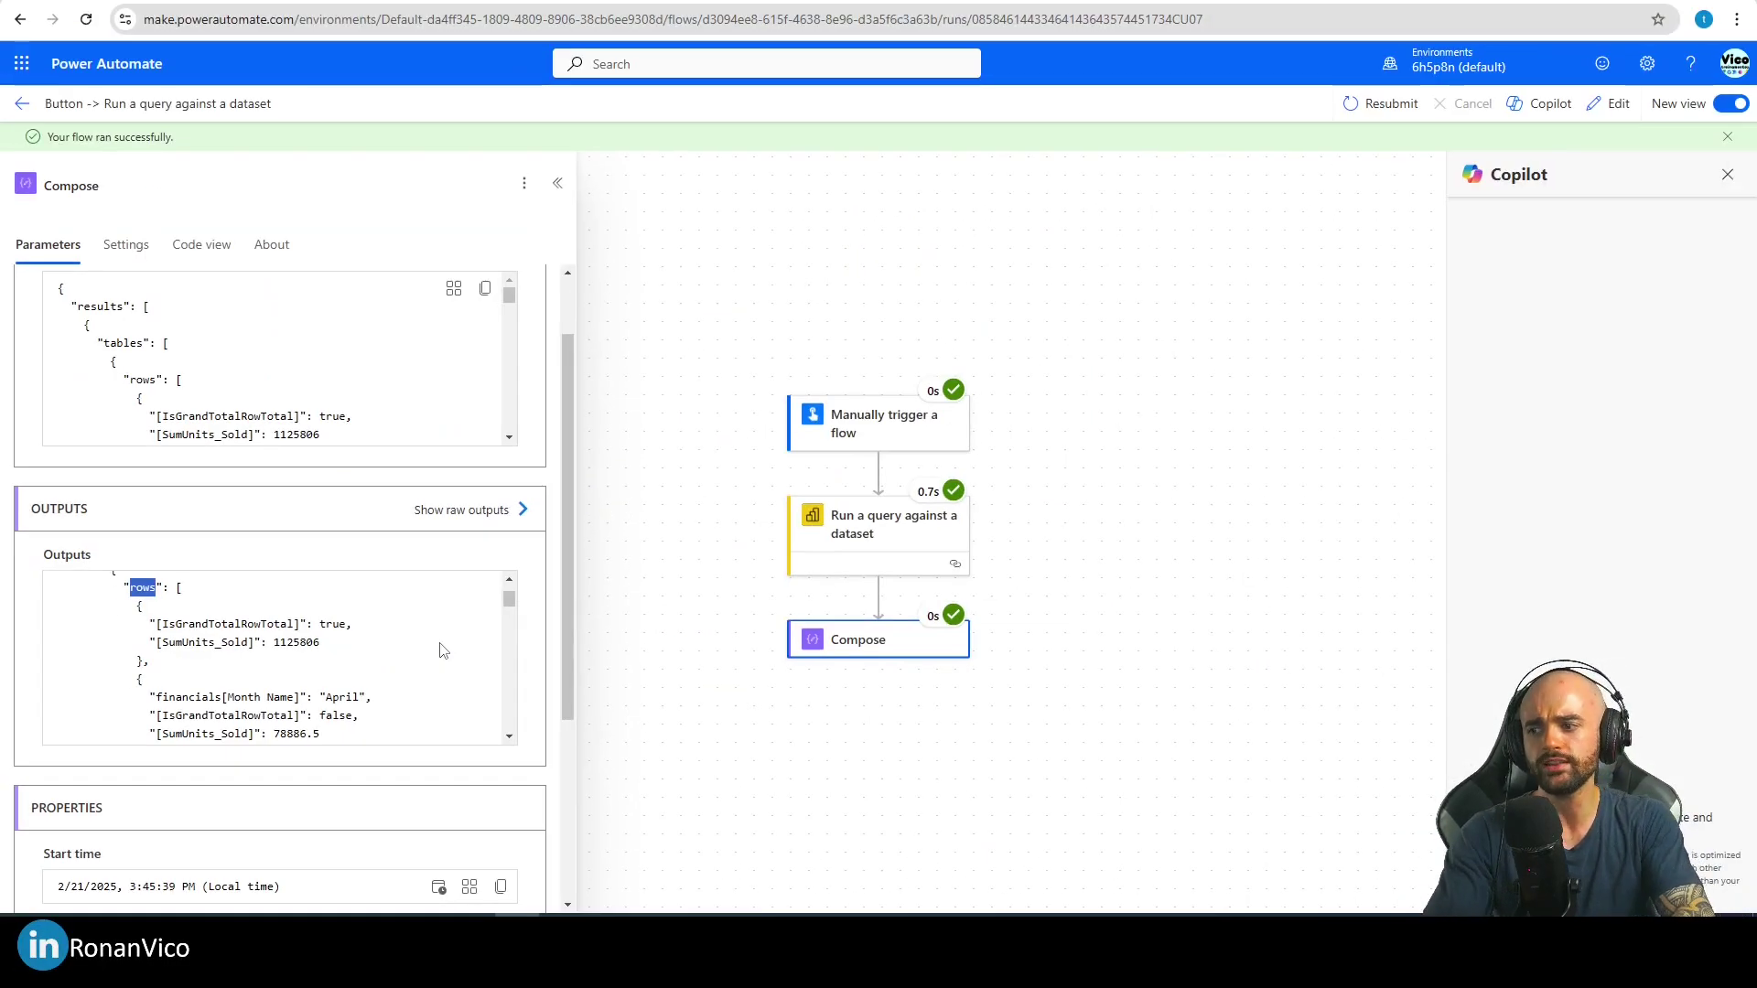
Step: Open Notepad and paste the Compose run's output JSON into a blank document
key("super")
type("notepad")
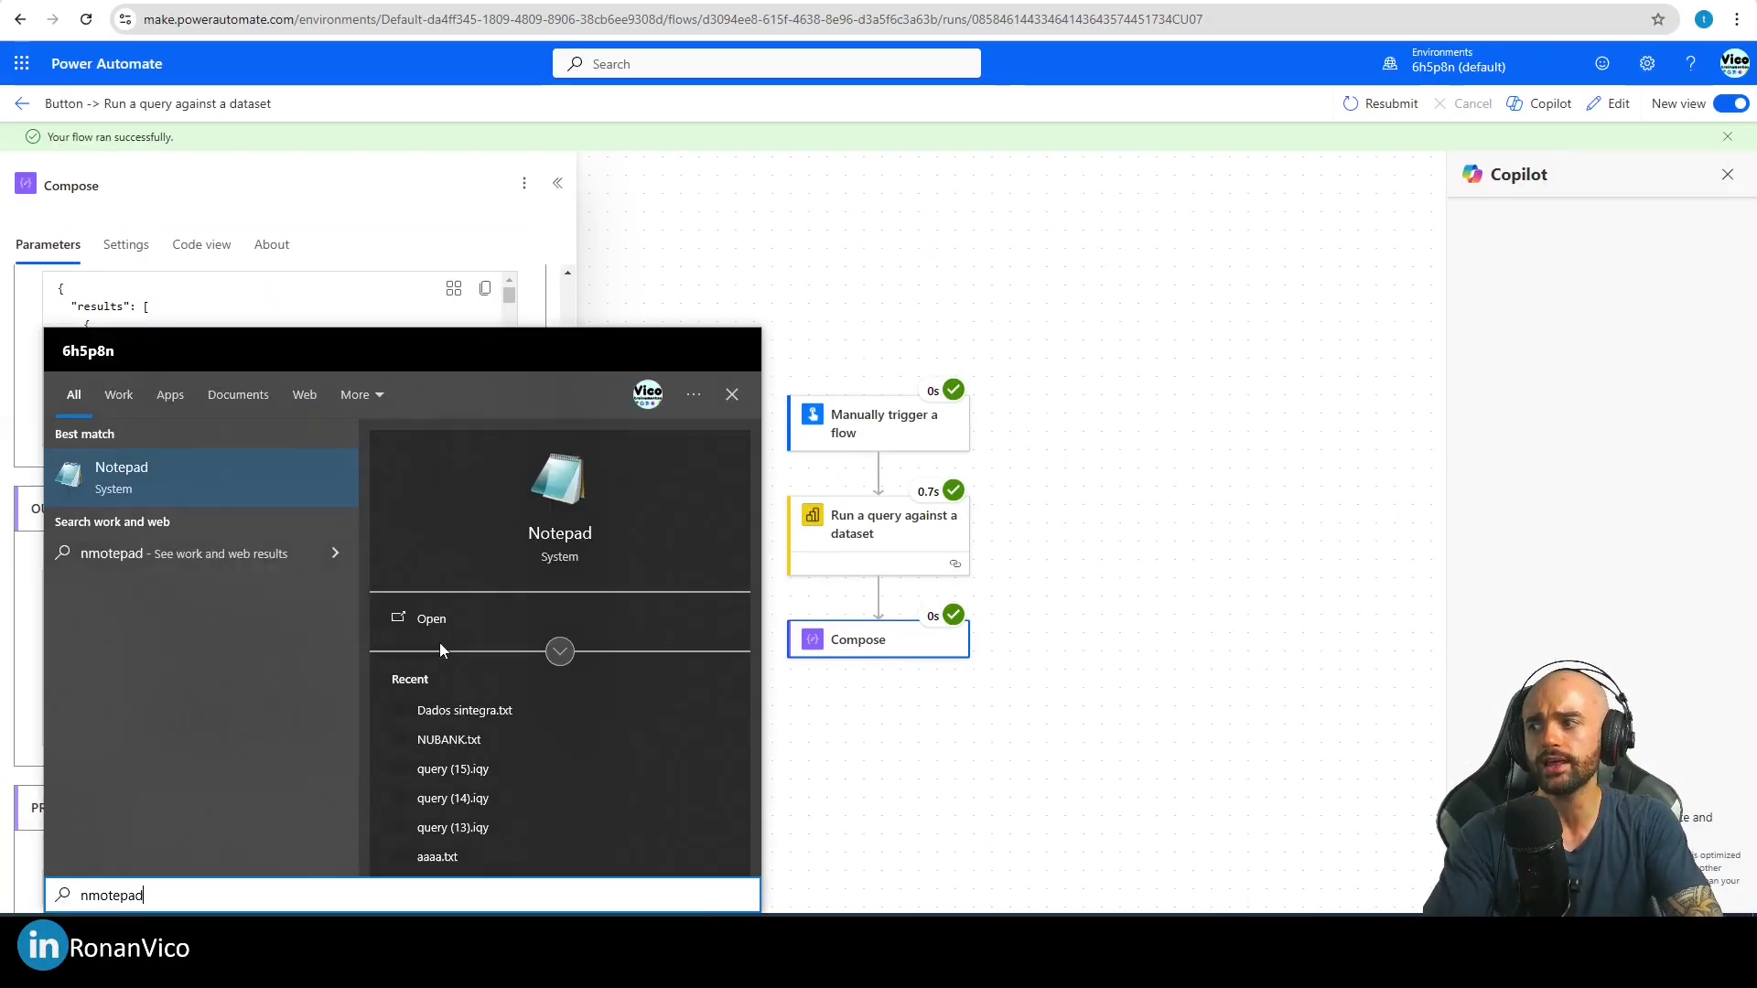
key("Return")
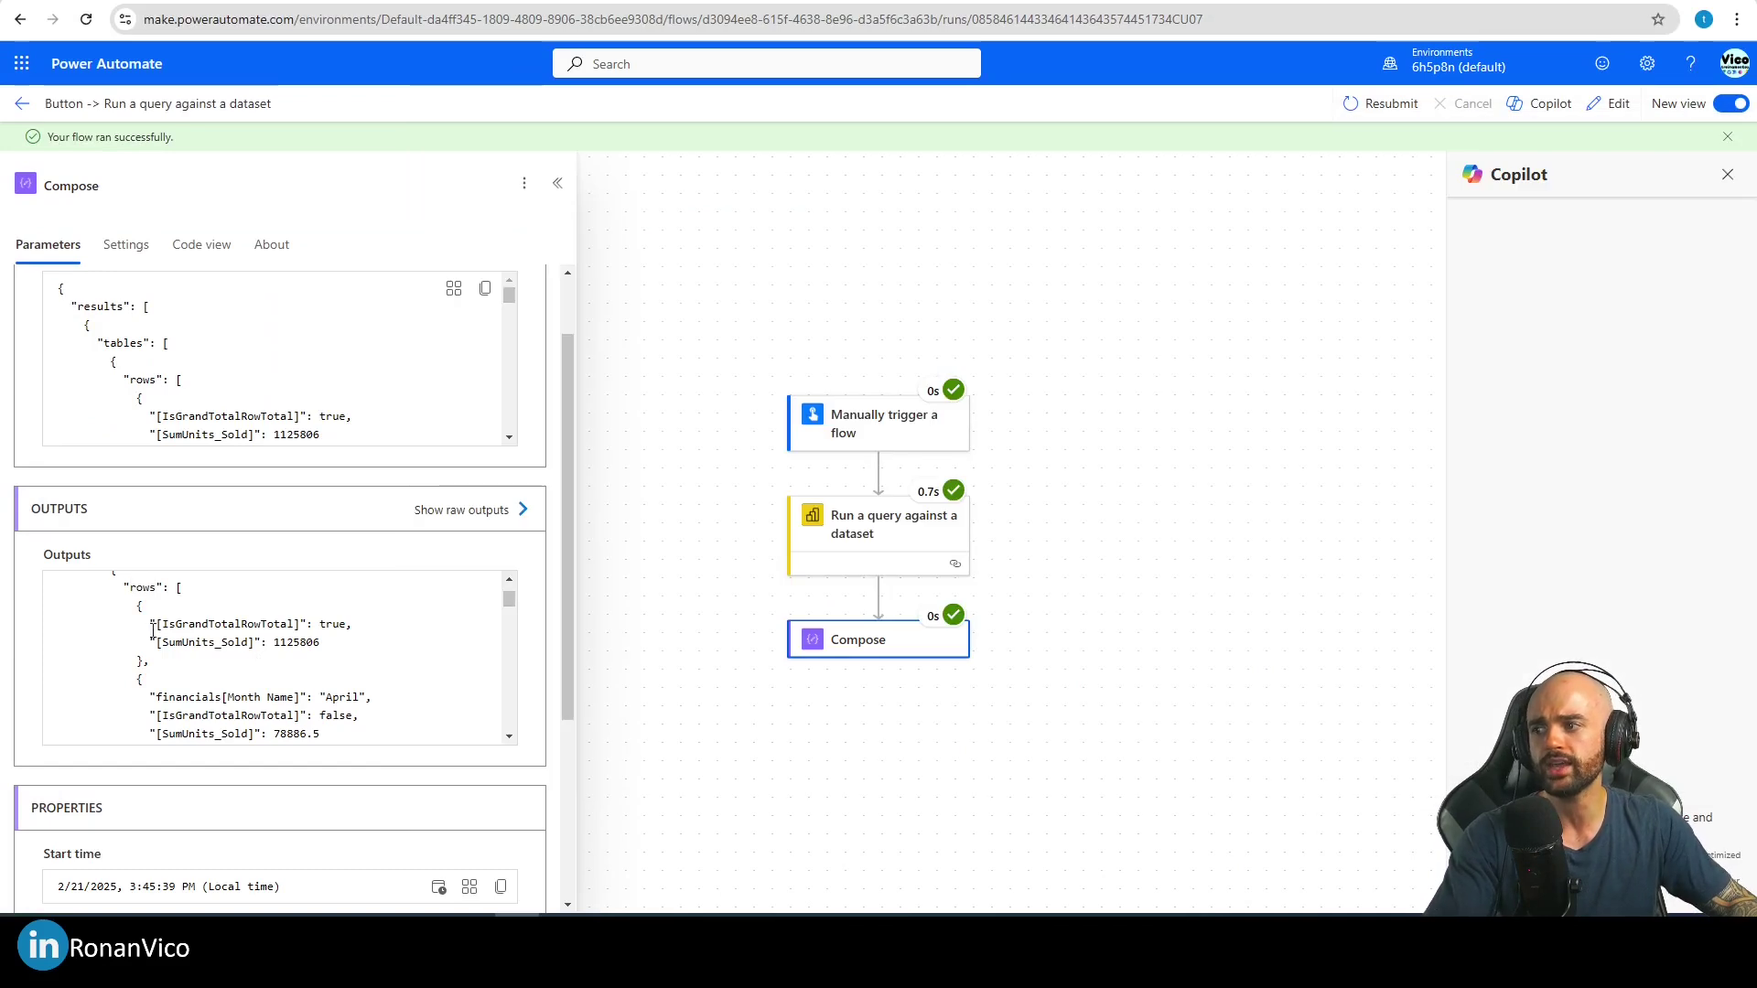
left_click_drag(152, 631, 375, 748)
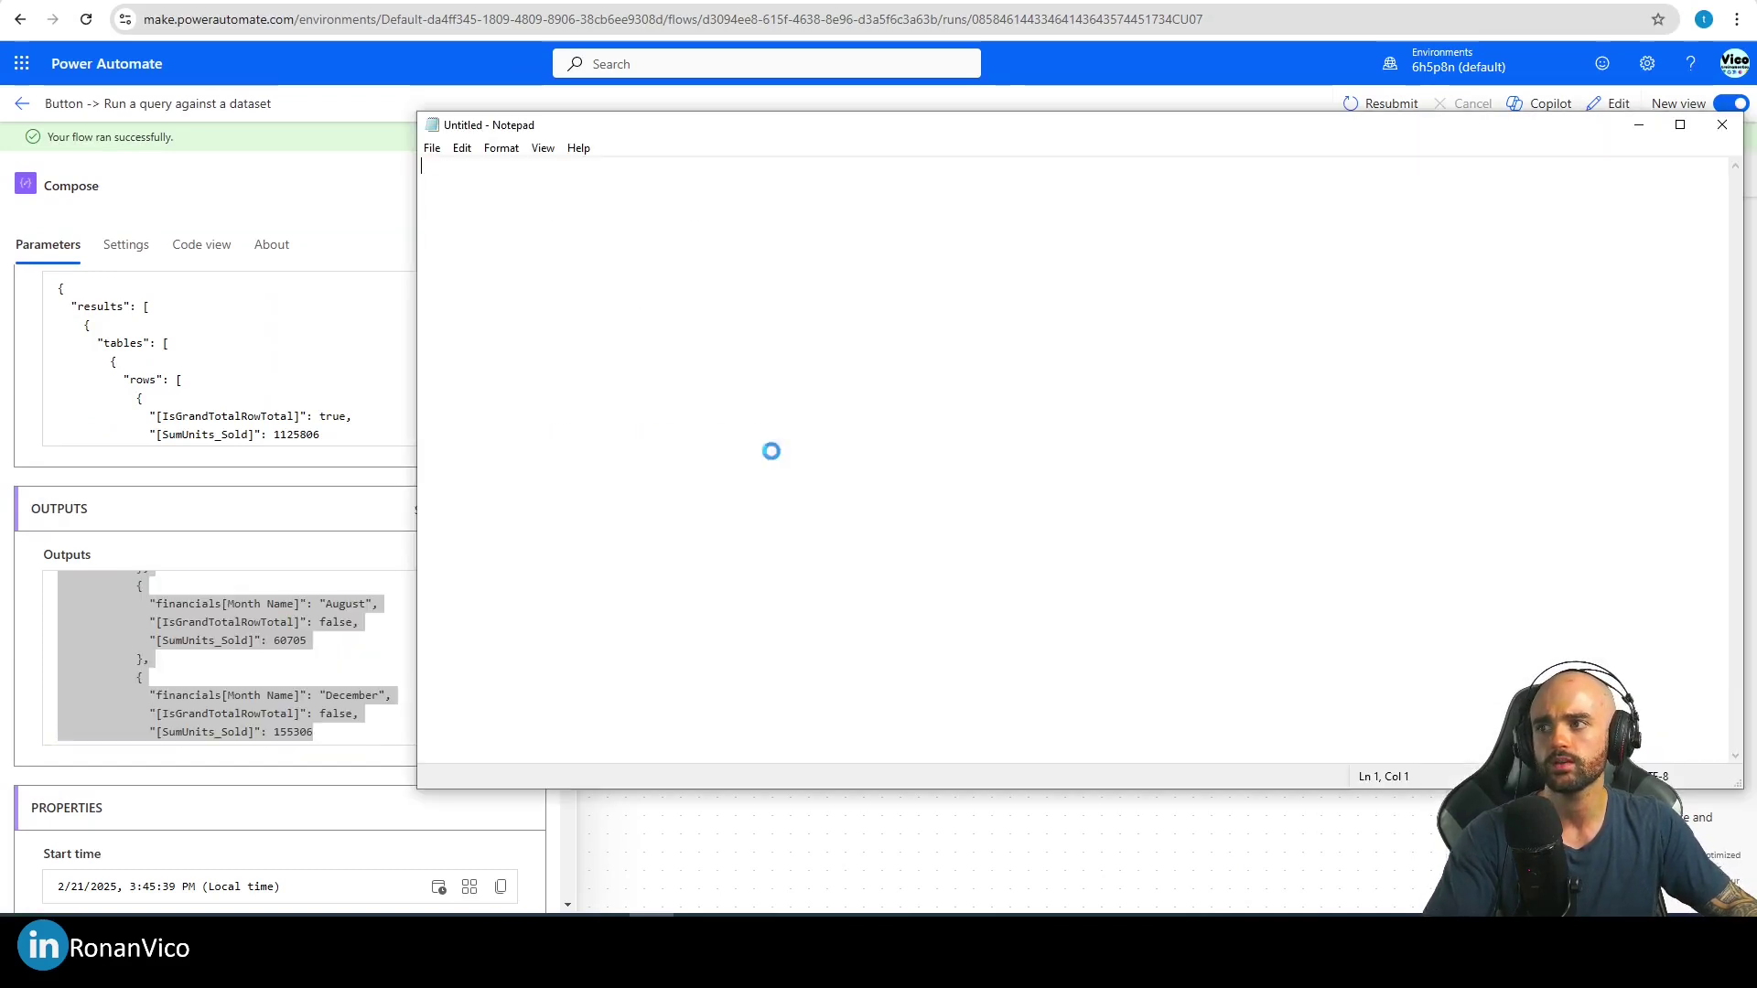
key("ctrl+v")
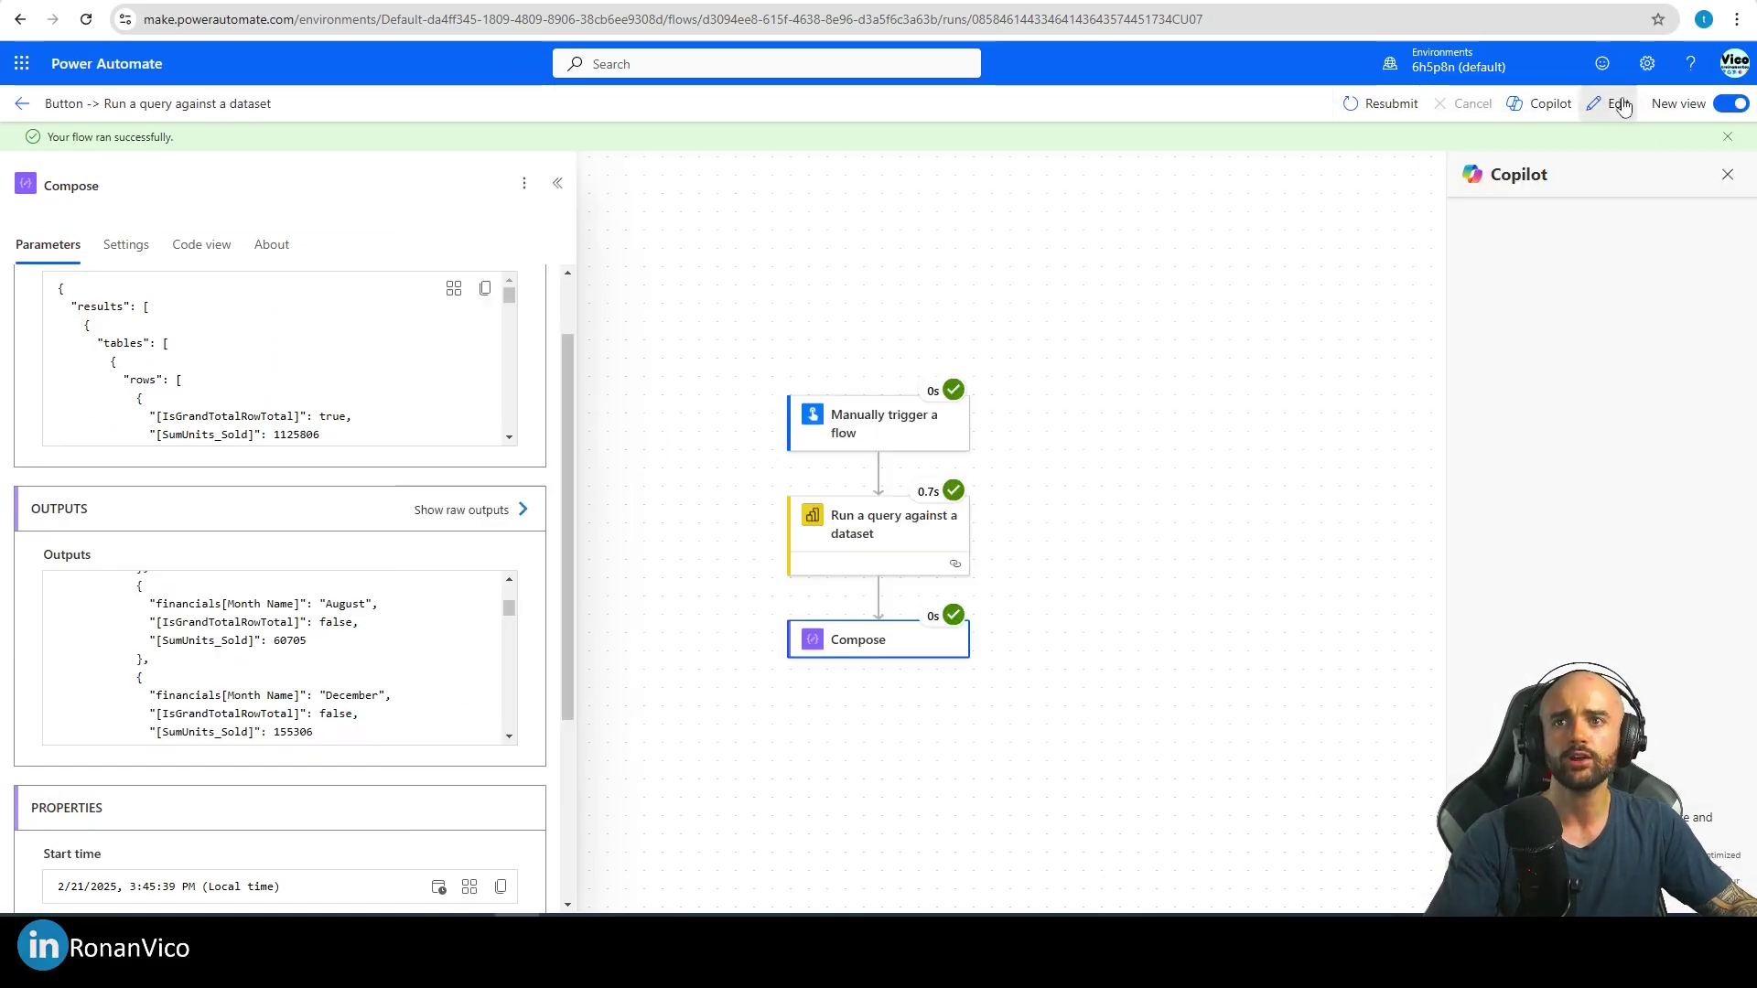
Step: Edit the flow and add a Filter array action after Compose that takes the query's First table rows as its source
left_click(1618, 103)
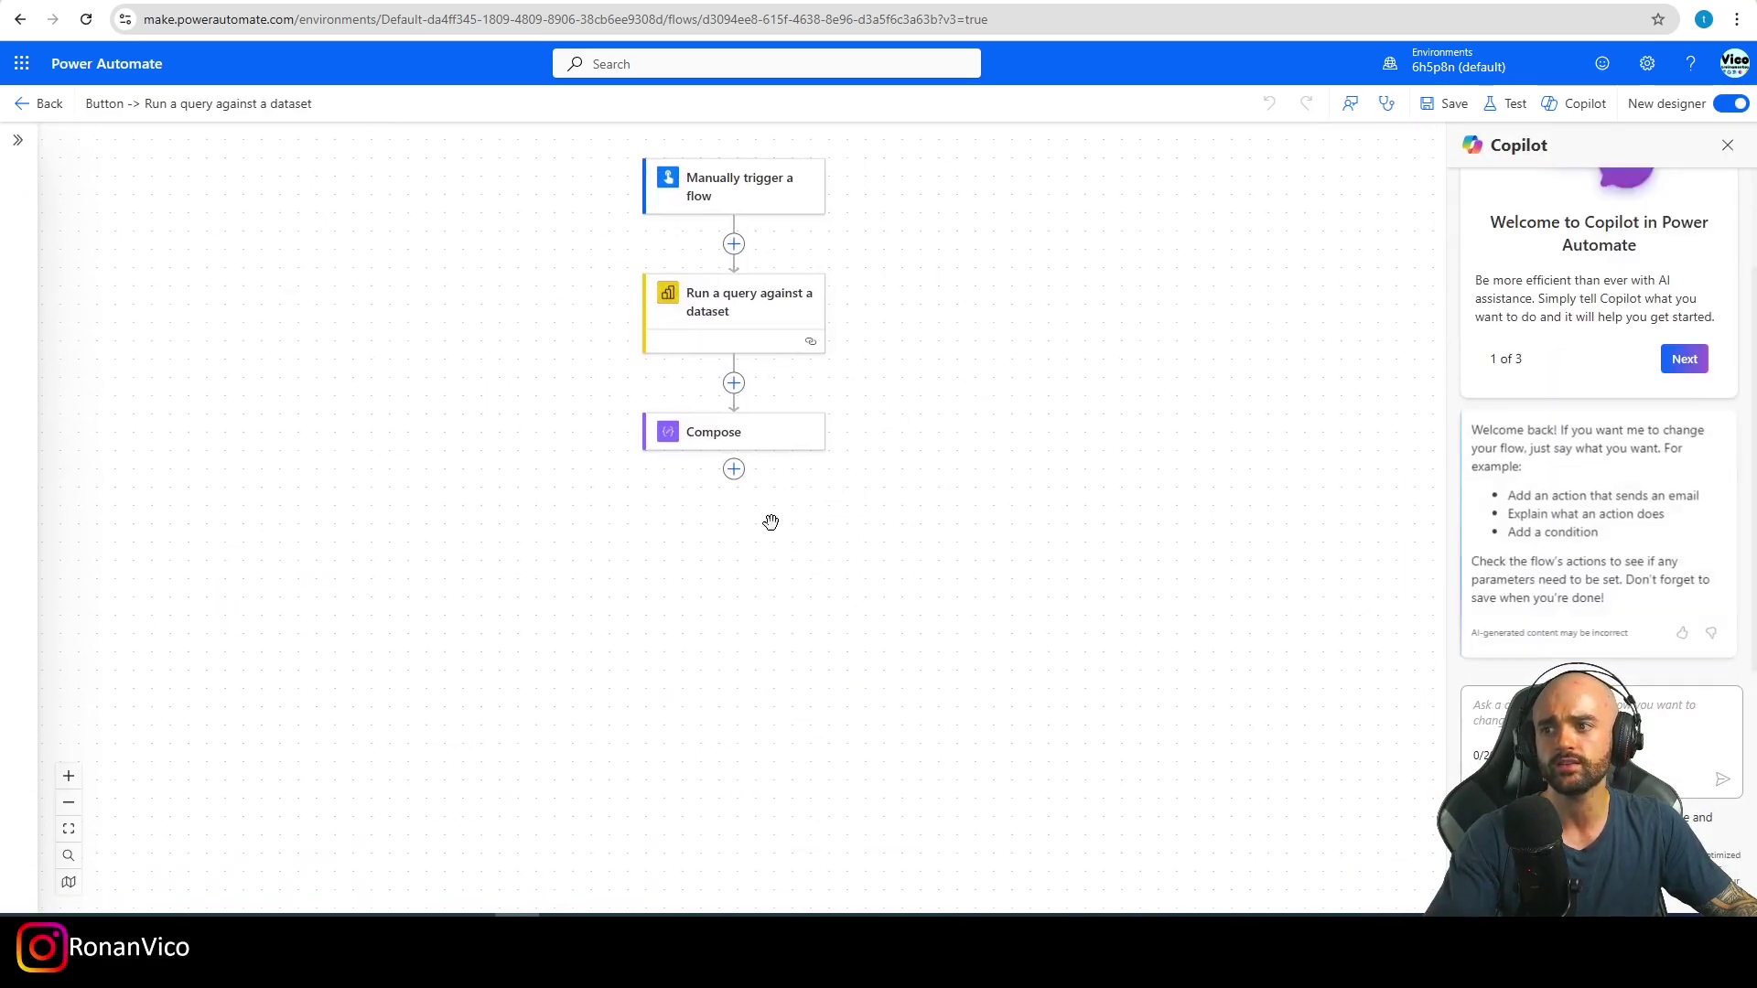
left_click(734, 469)
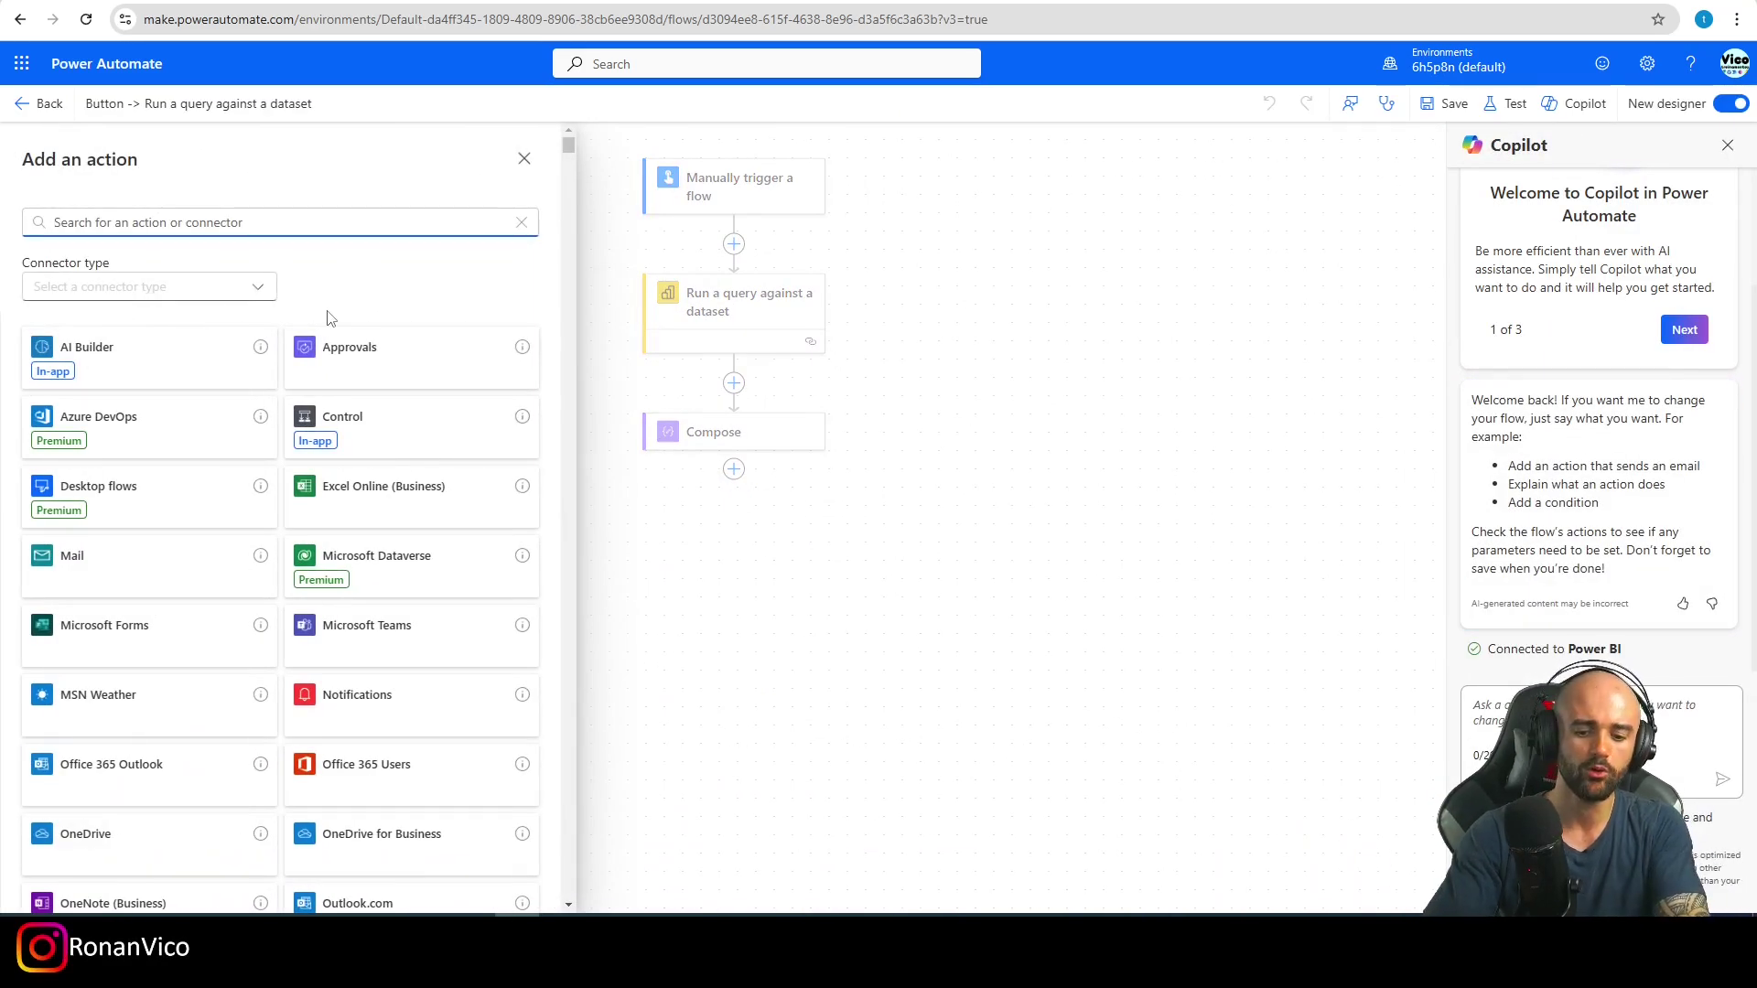
type("filter")
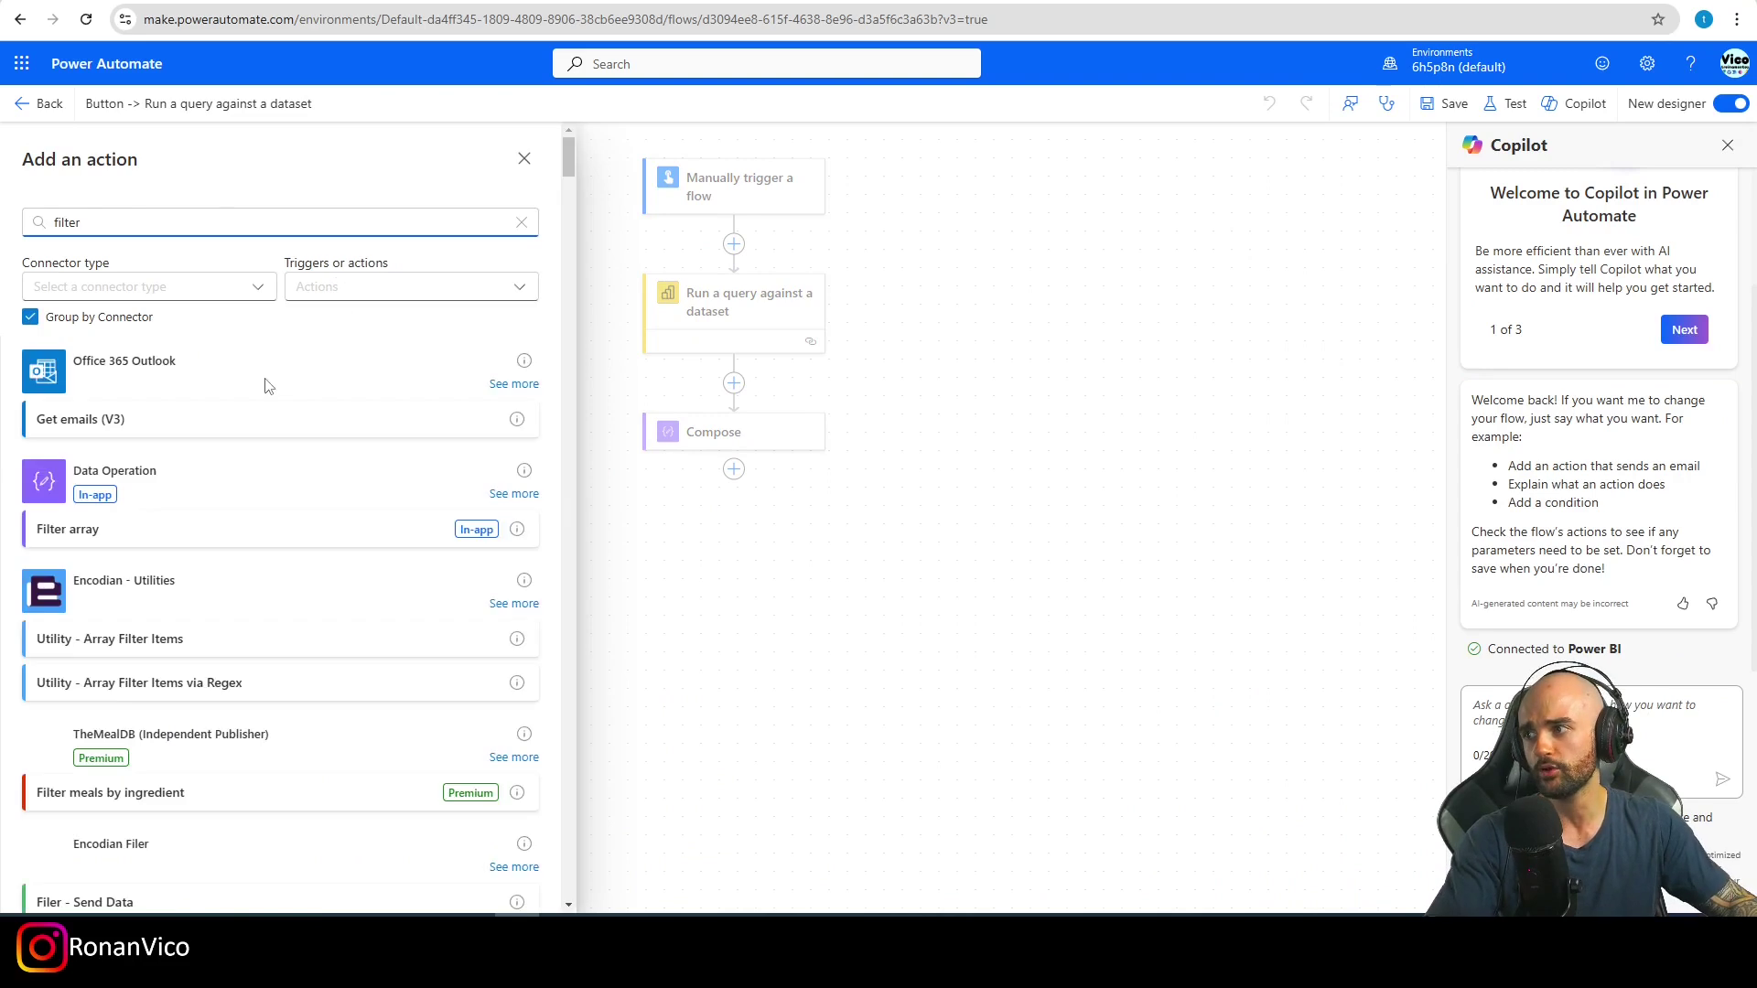
left_click(125, 538)
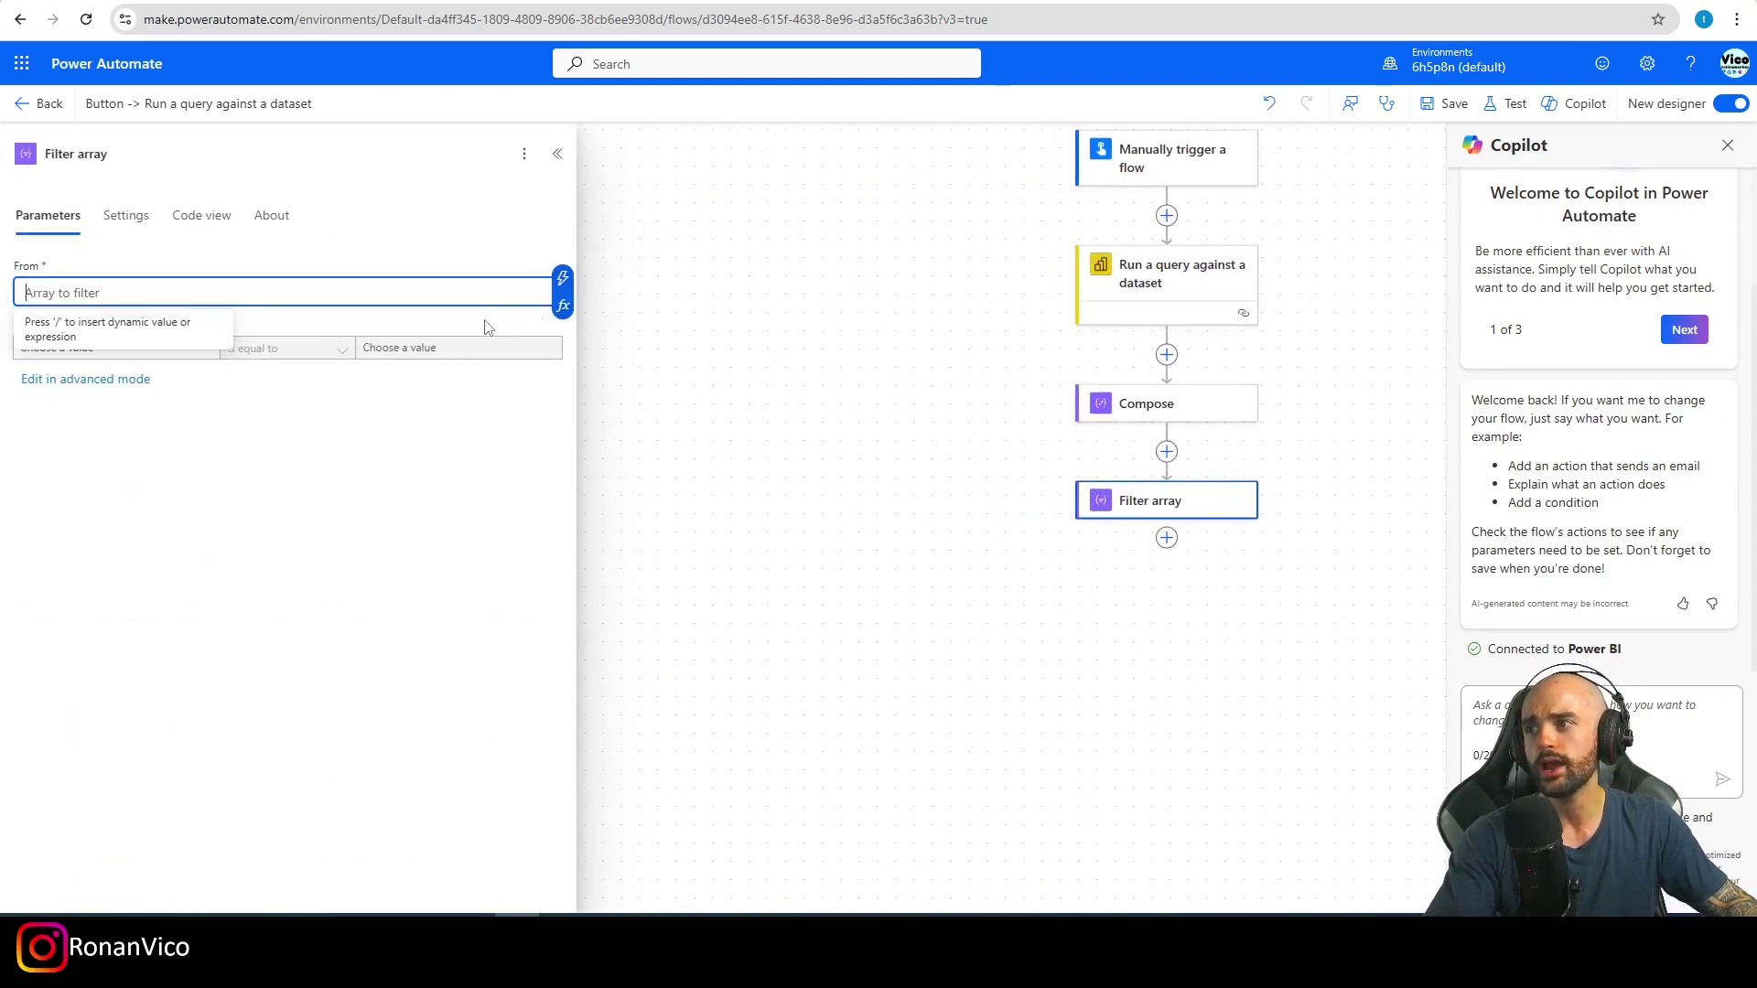
left_click(557, 283)
left_click(631, 485)
key("Tab")
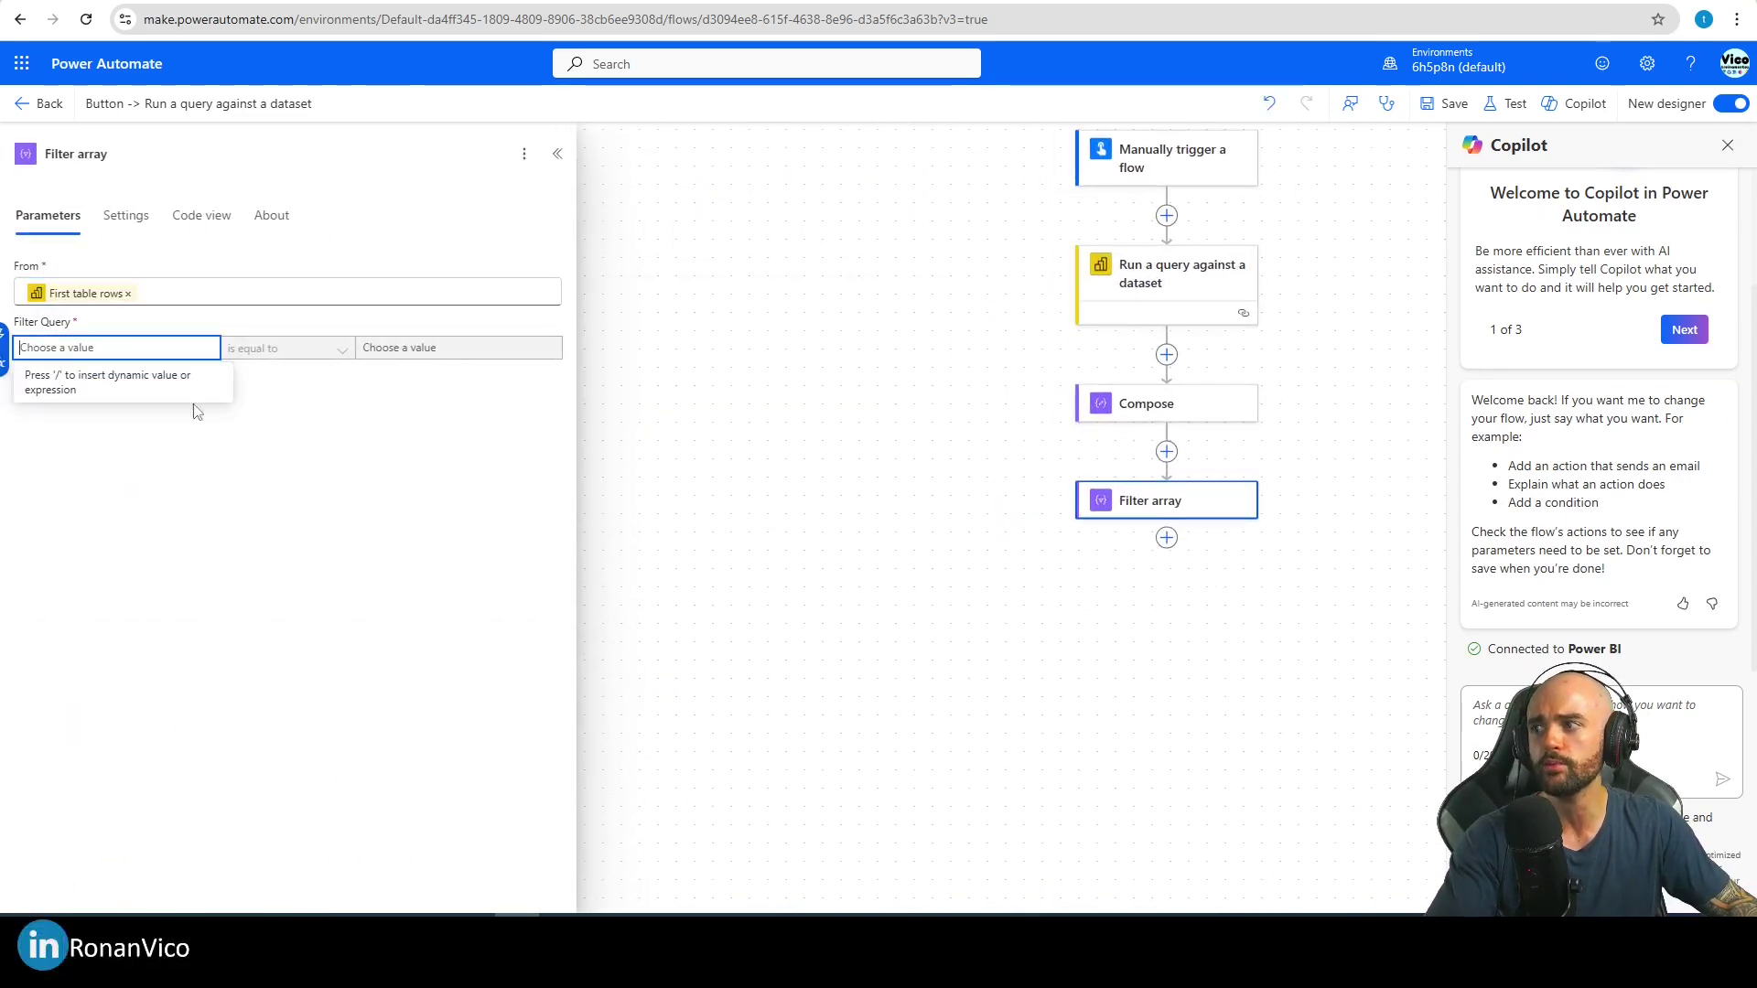
Step: Set the filter query to [IsGrandTotalRowTotal] is equal to the expression false, copying the field name from the Notepad JSON
key("alt+Tab")
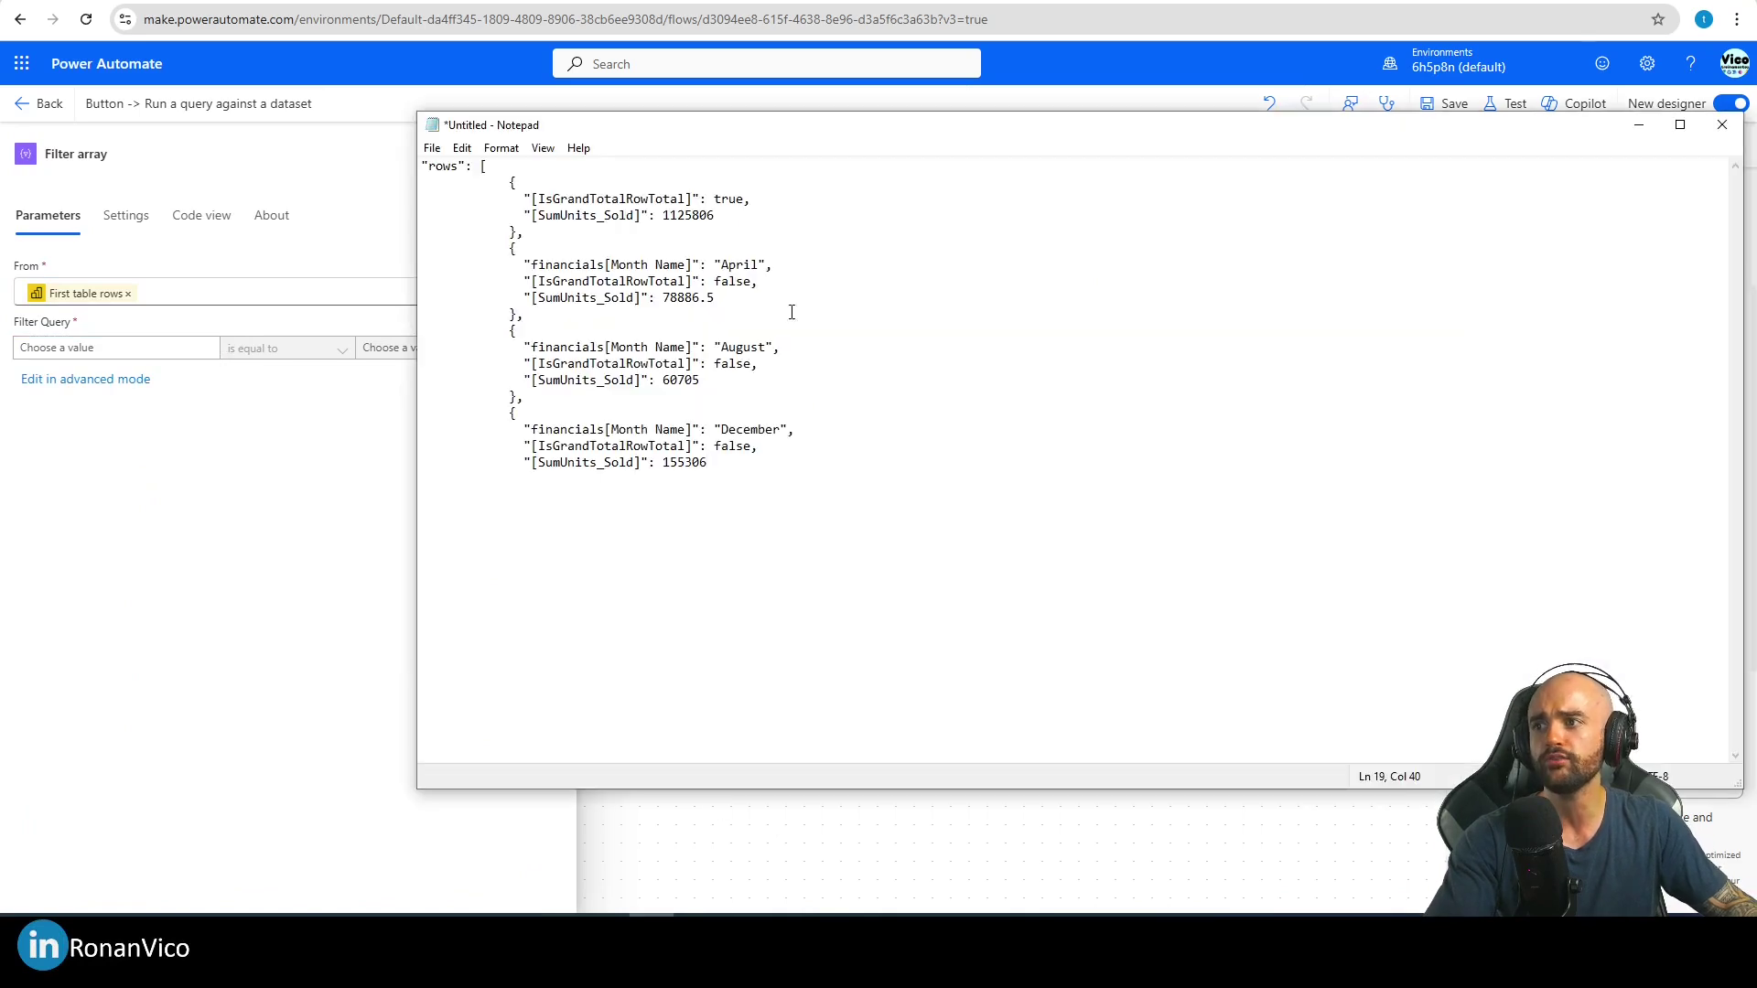
left_click_drag(507, 196, 829, 196)
key("ctrl+c")
left_click(138, 494)
key("ctrl+v")
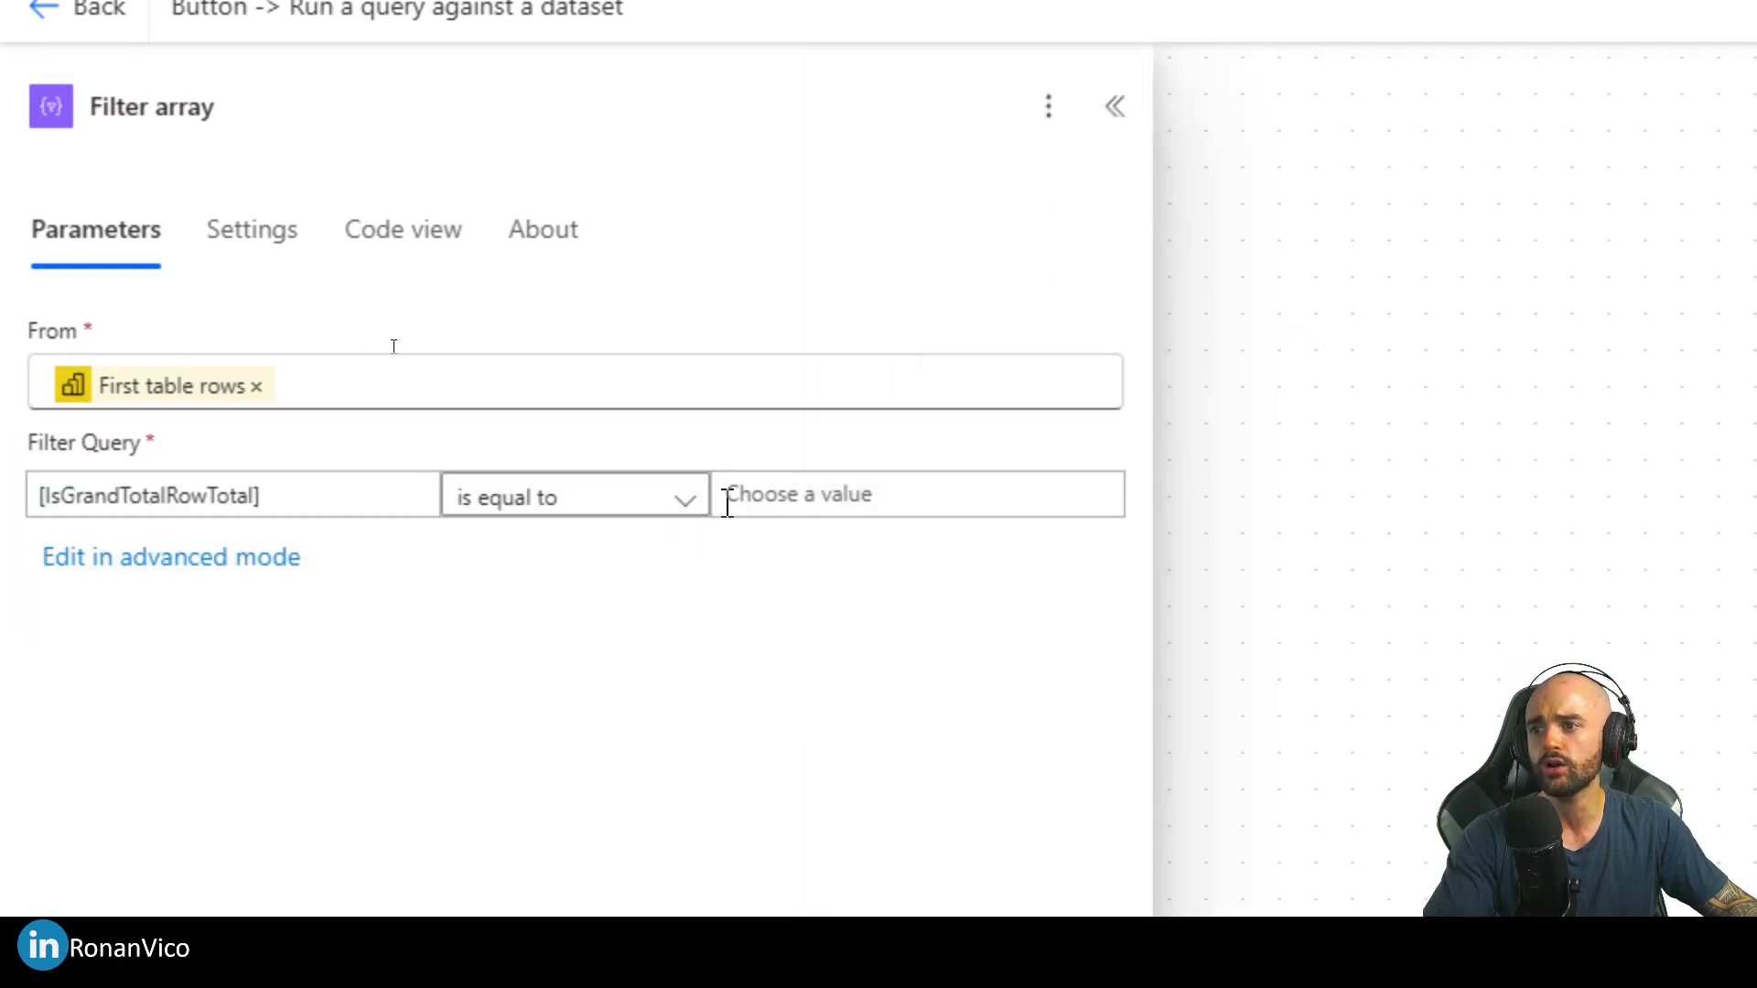
left_click(788, 494)
left_click(691, 524)
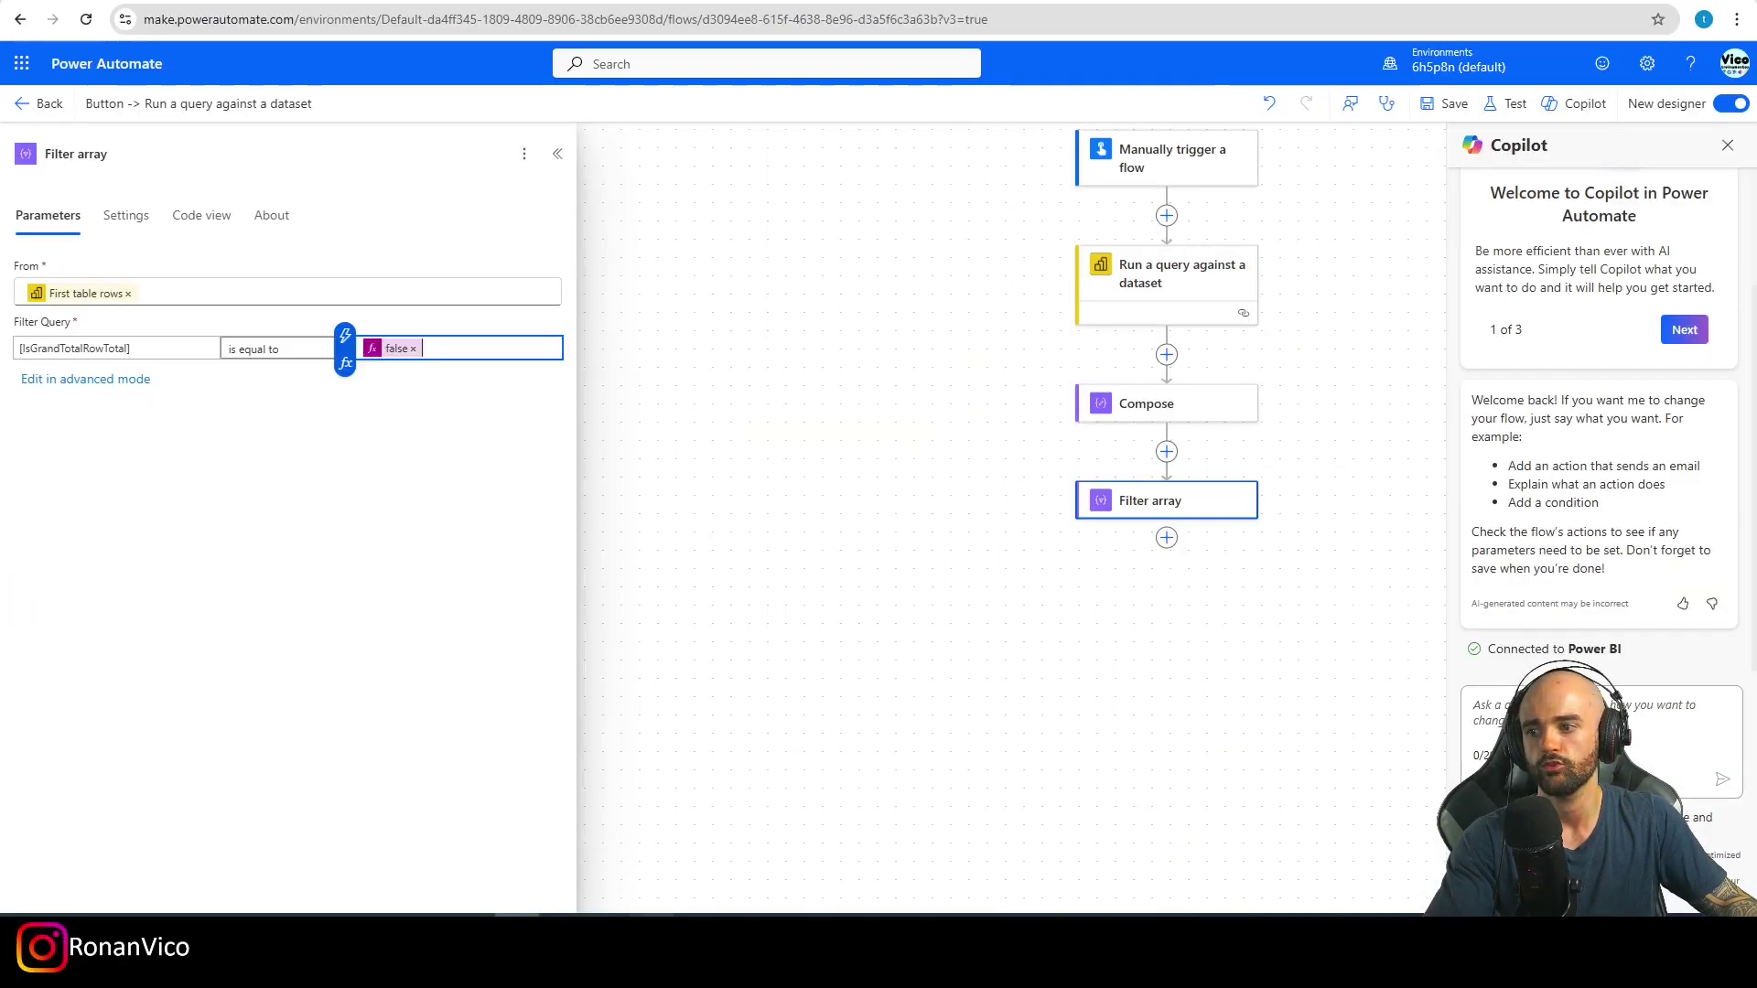
key("alt+Tab")
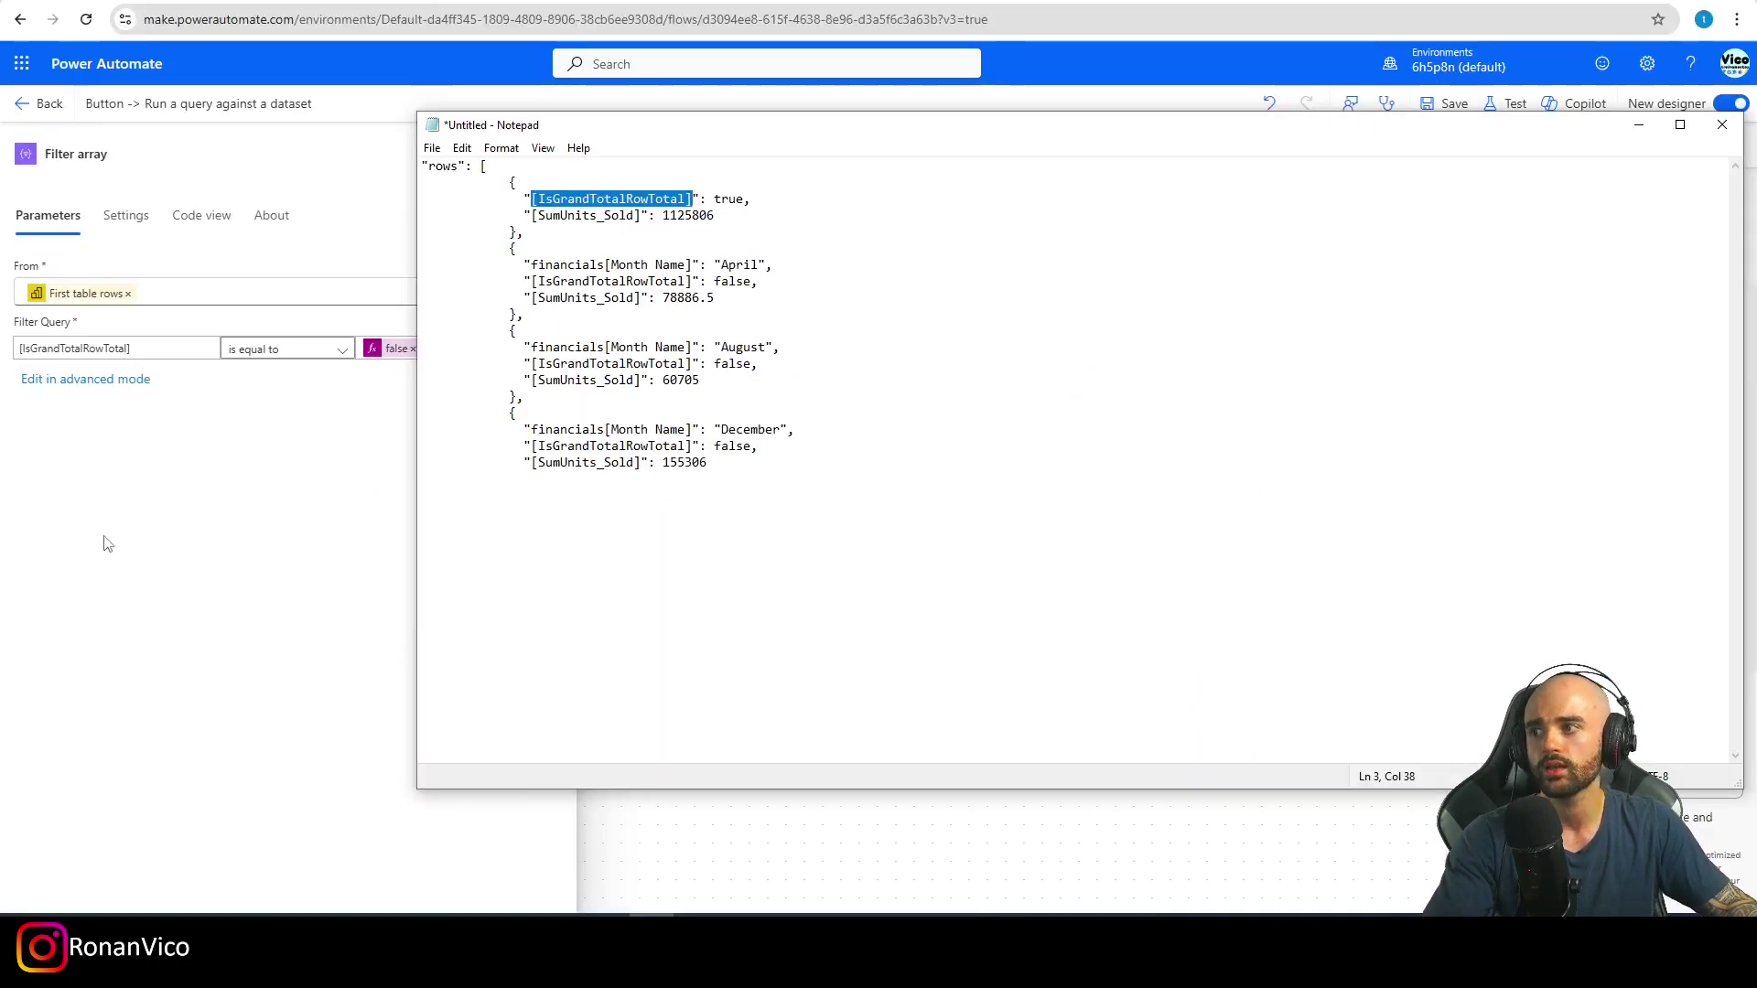
left_click(5, 519)
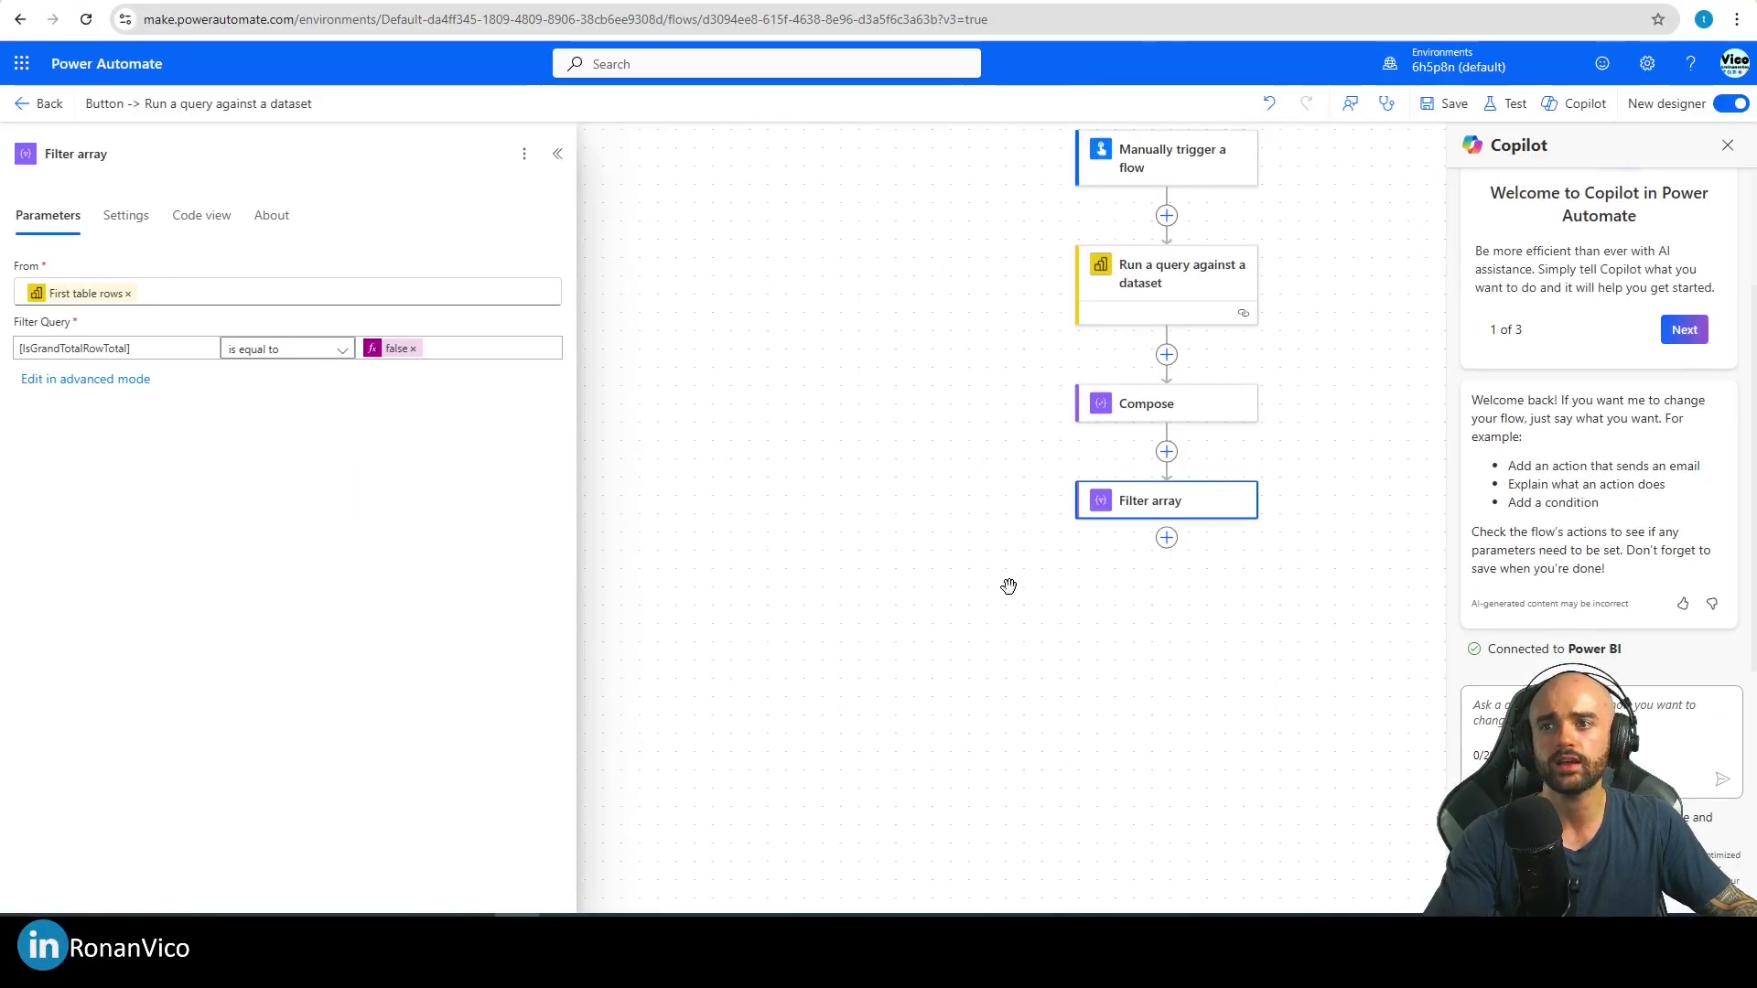
Step: Add a Create HTML table action from Data Operation after Filter array
left_click_drag(1009, 586, 688, 511)
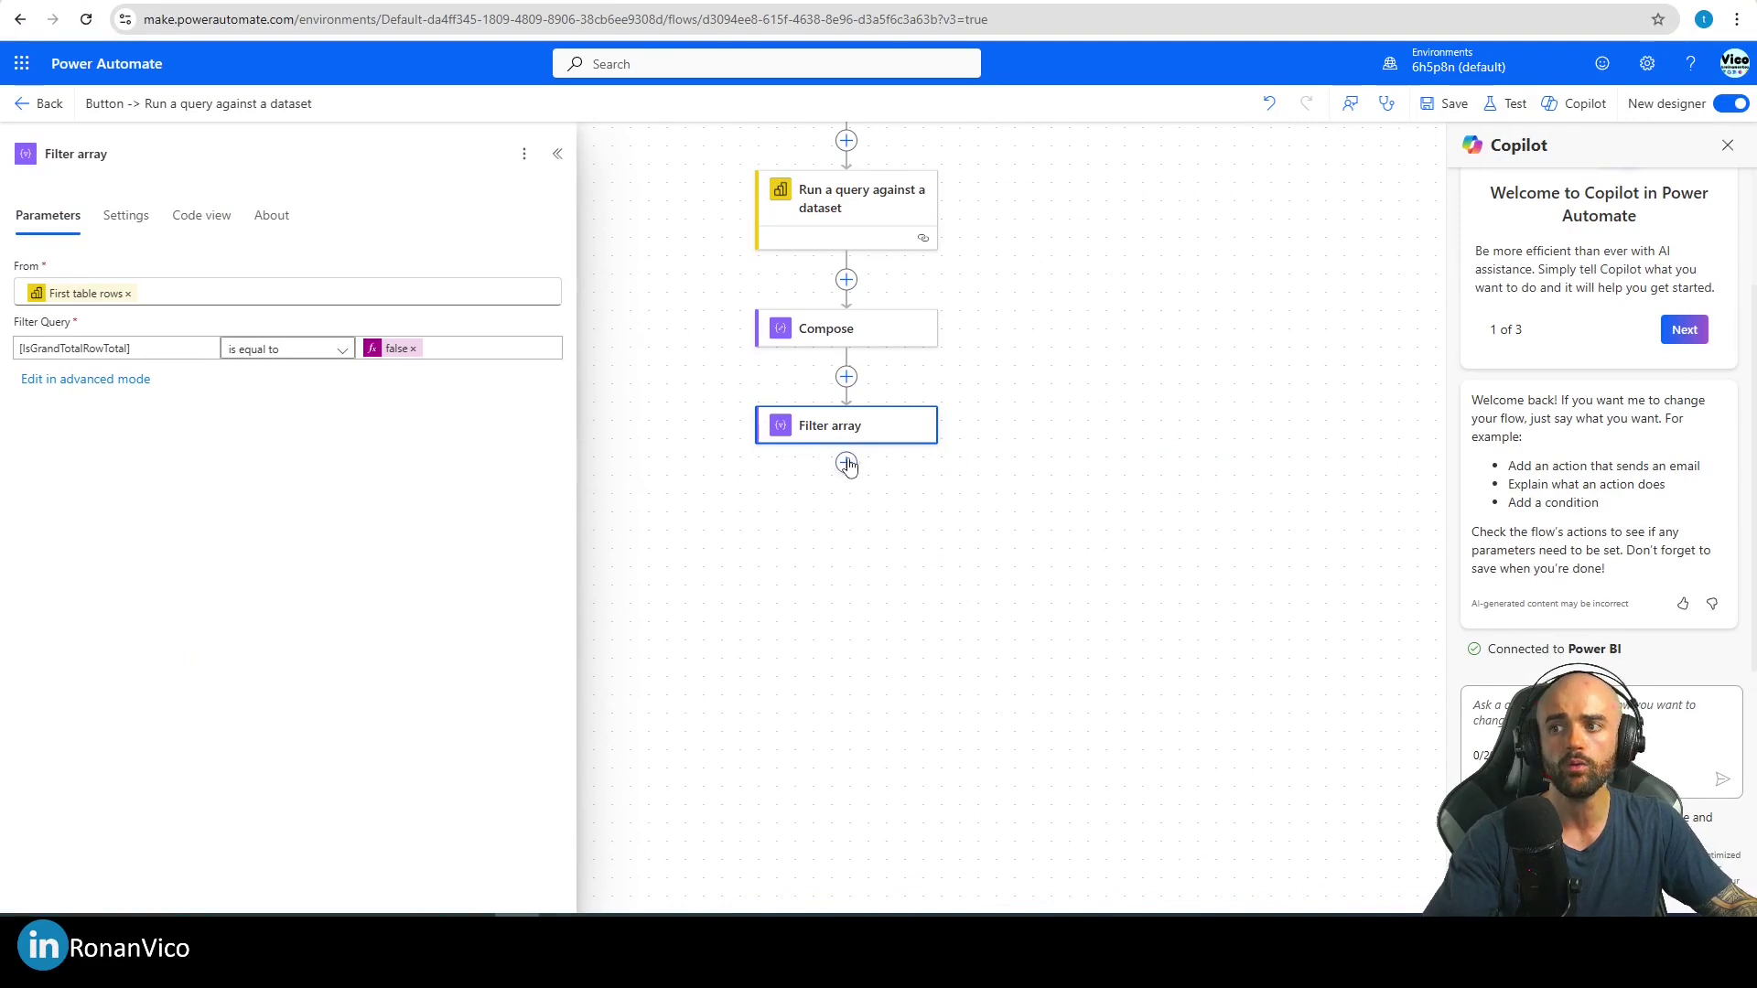
left_click(846, 463)
left_click(945, 581)
left_click(846, 463)
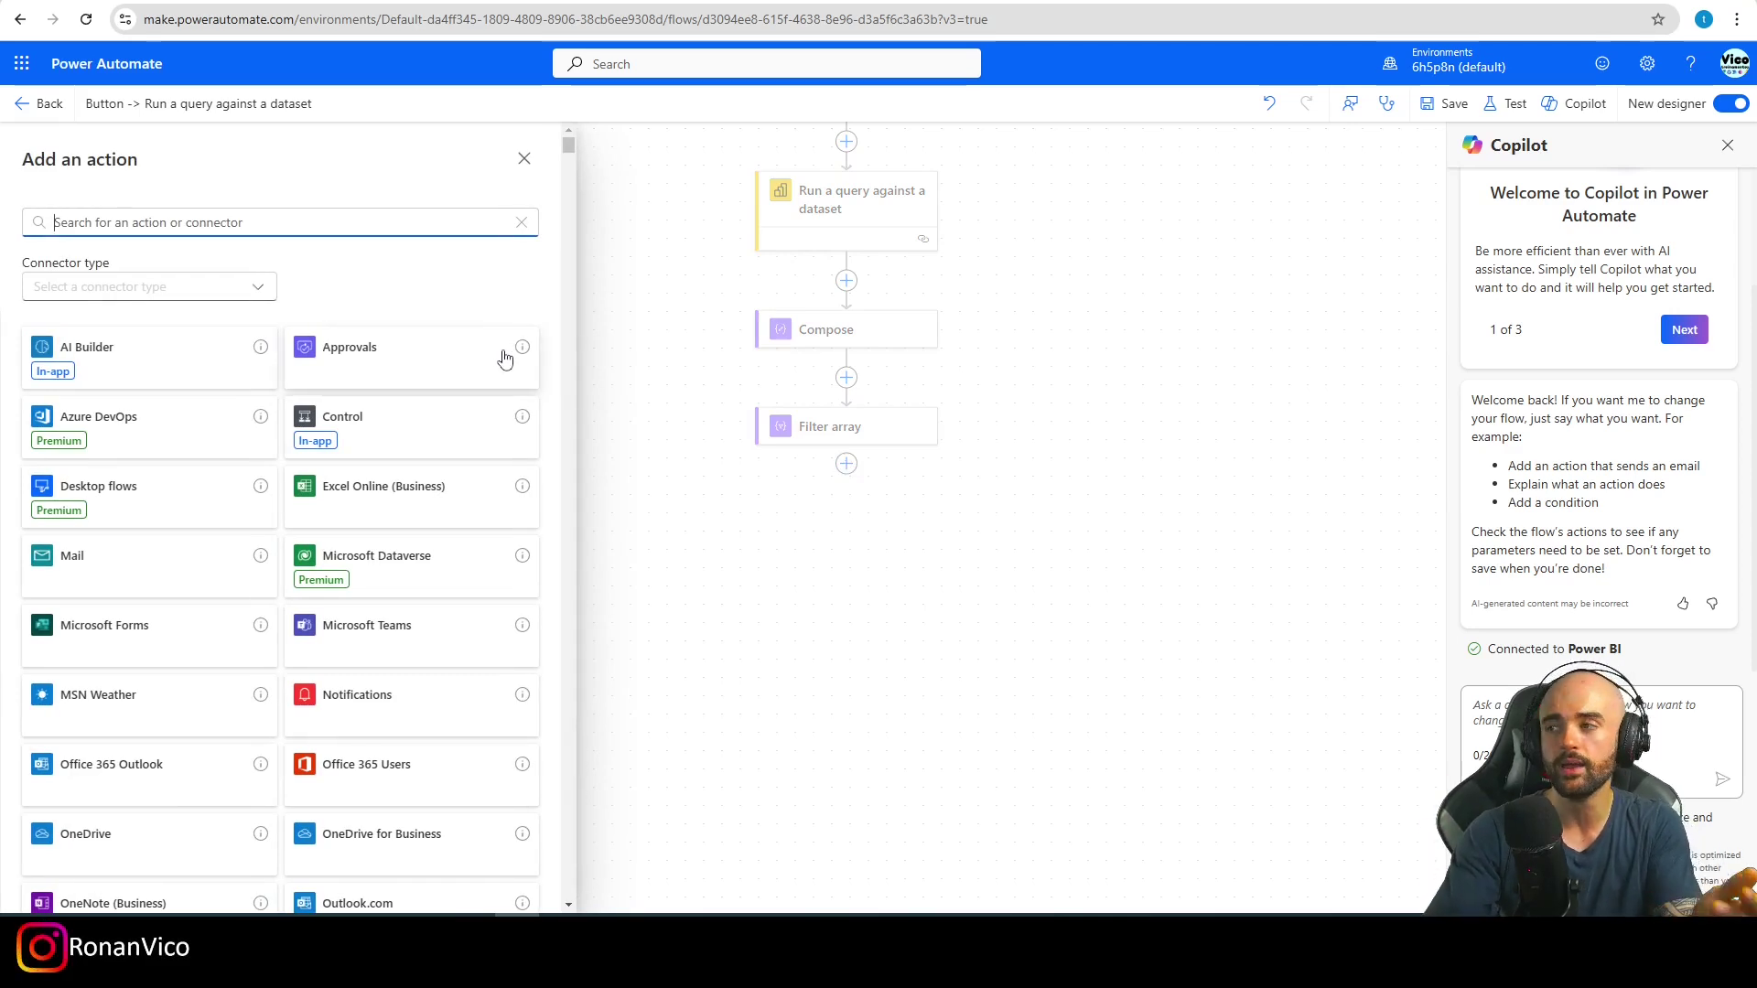
type("html")
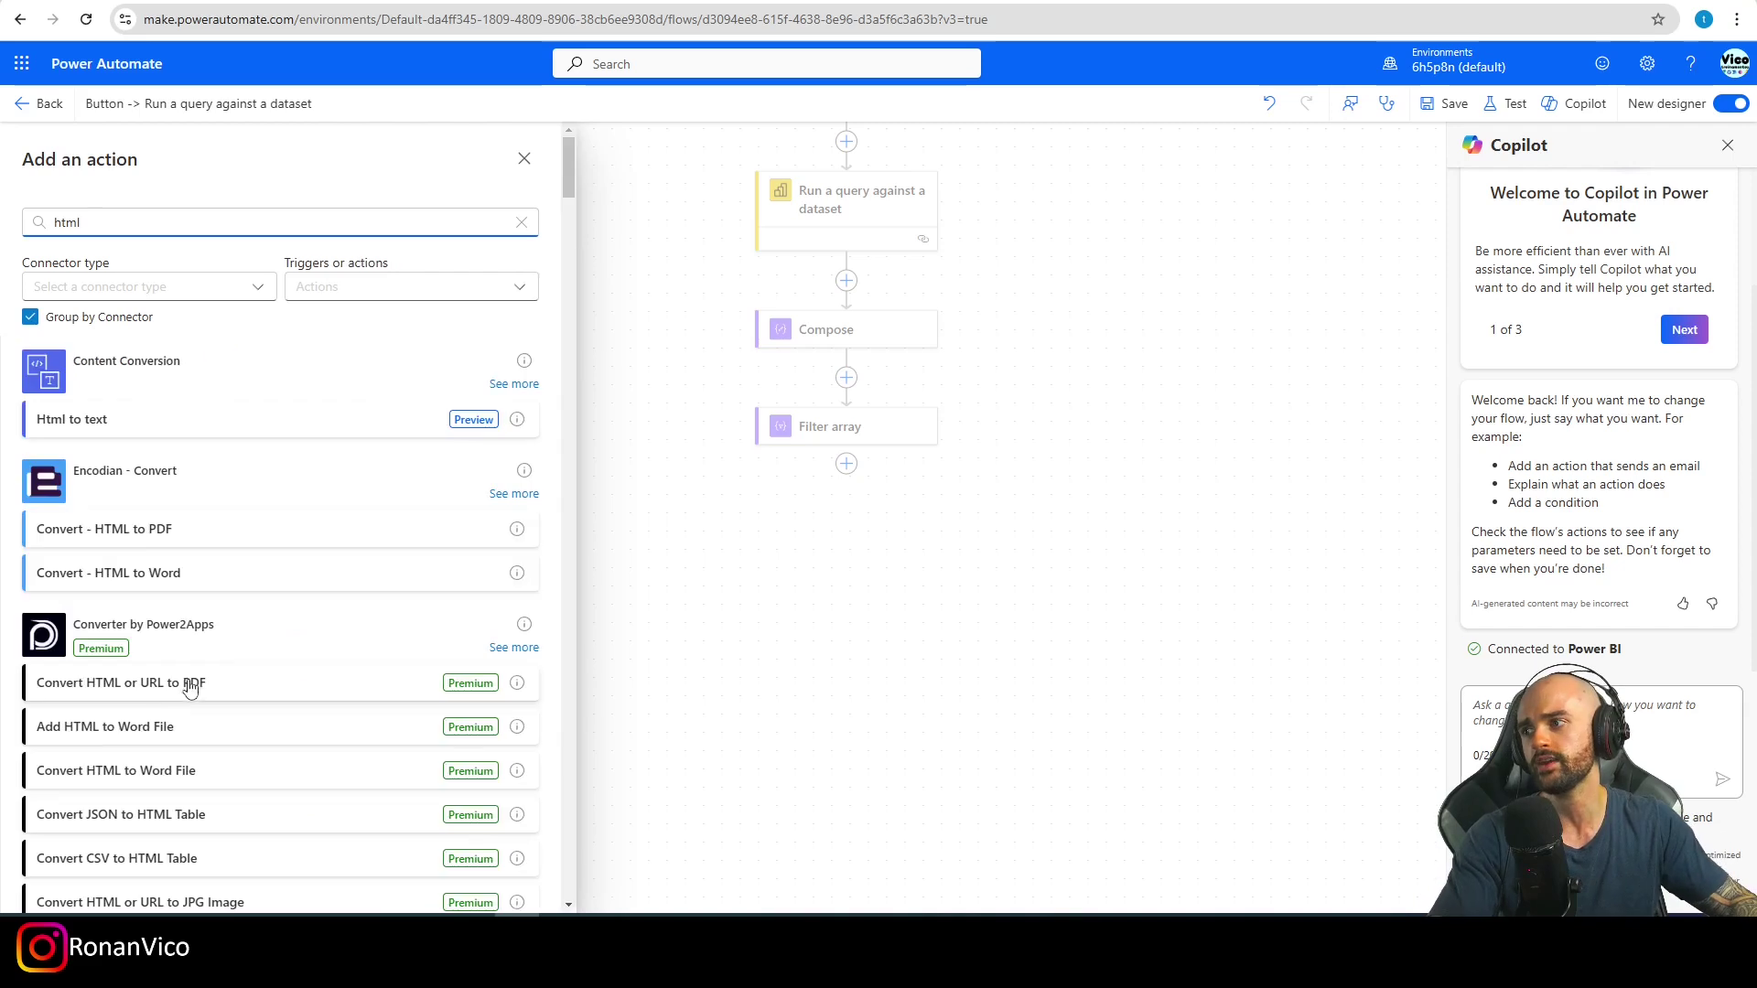
scroll(131, 546, "down", 10)
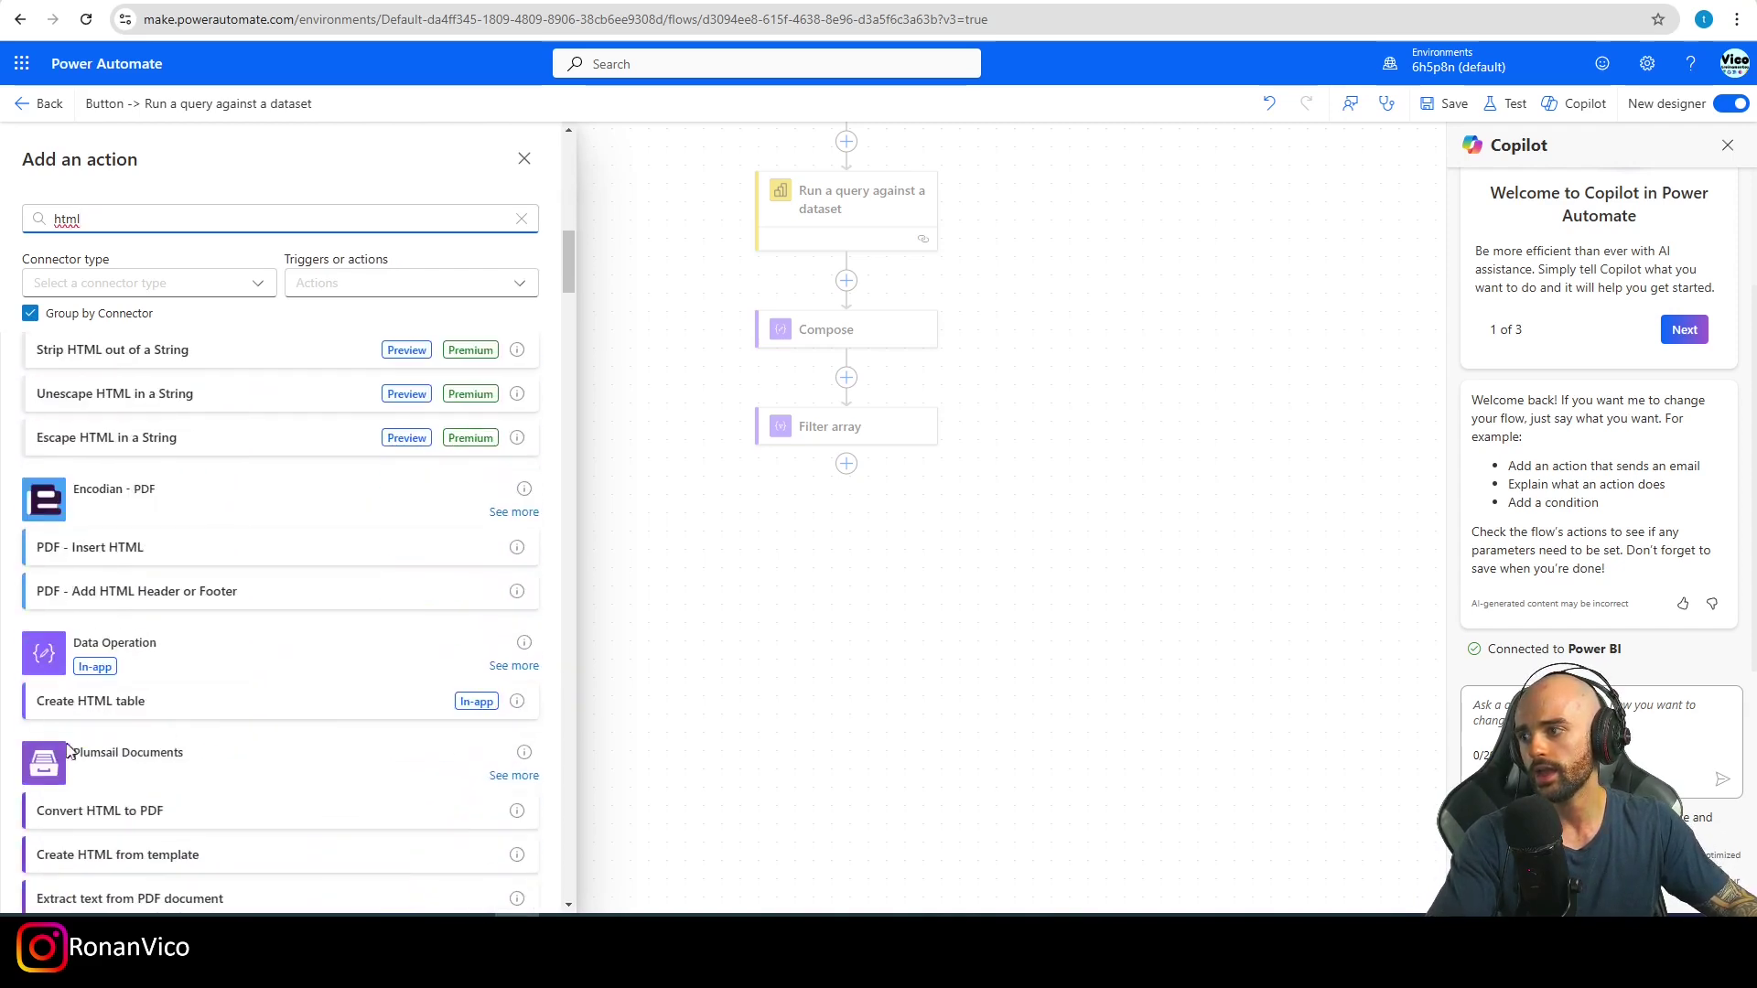
left_click(71, 712)
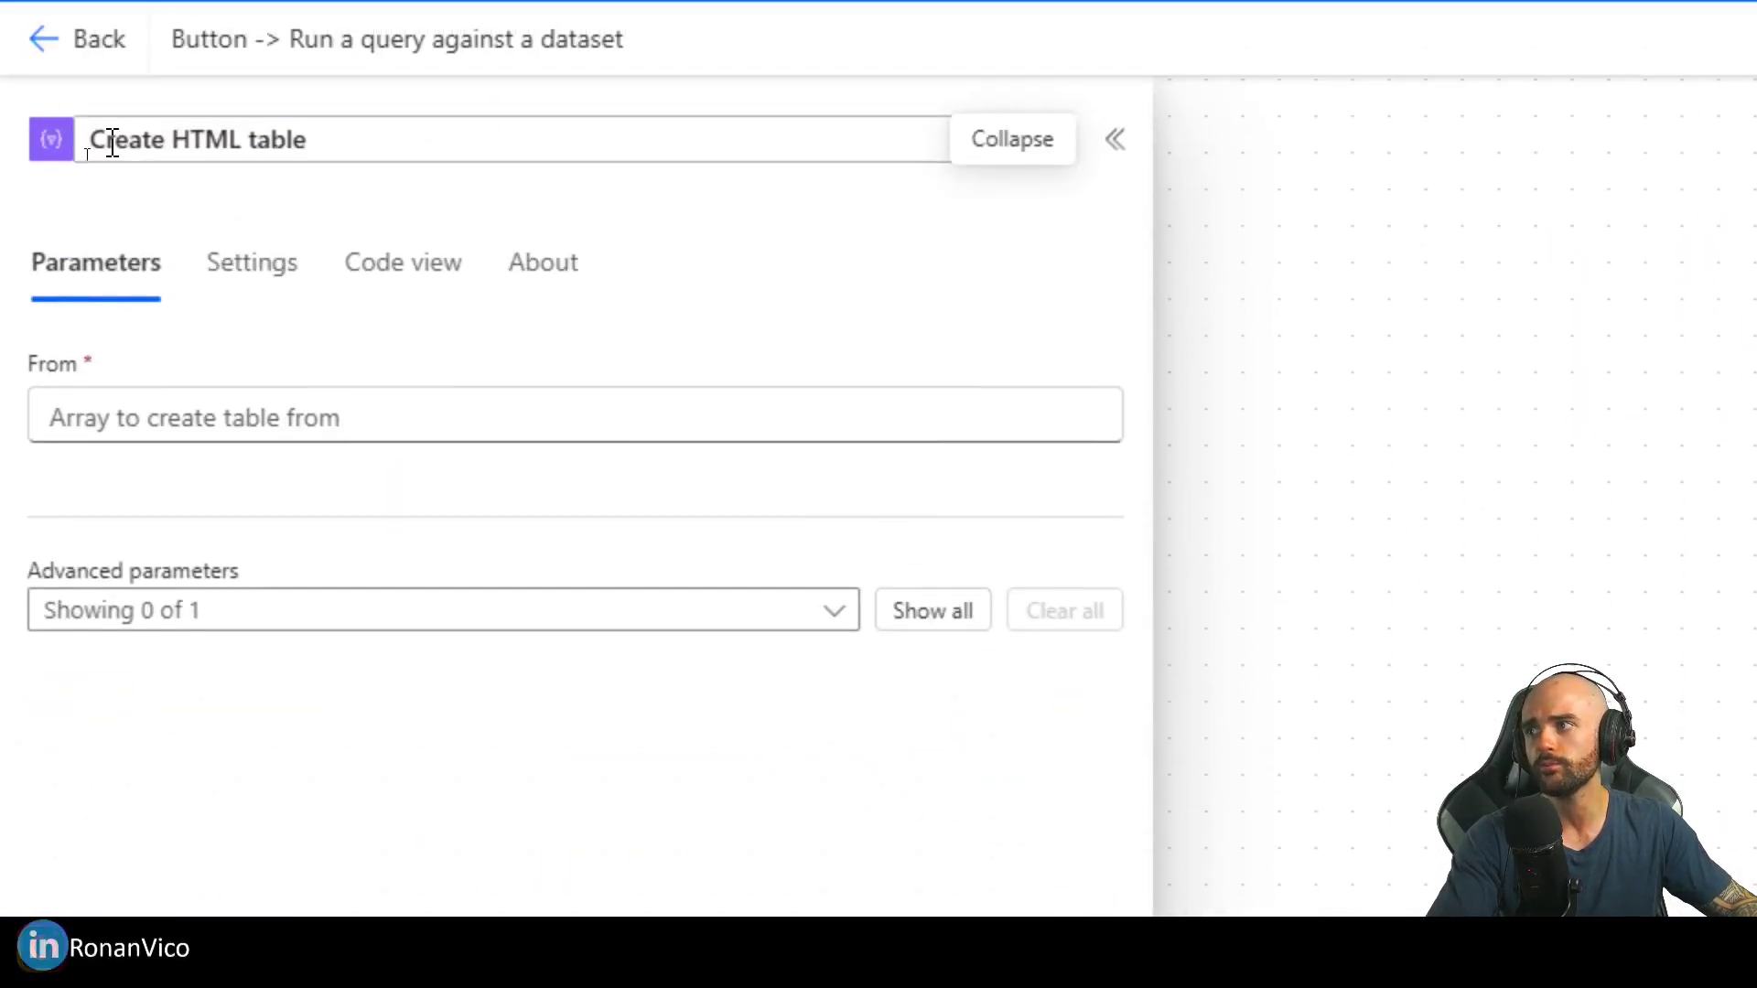
Step: Use the First table rows output of Filter array as the HTML table's source
left_click(235, 407)
left_click(1125, 391)
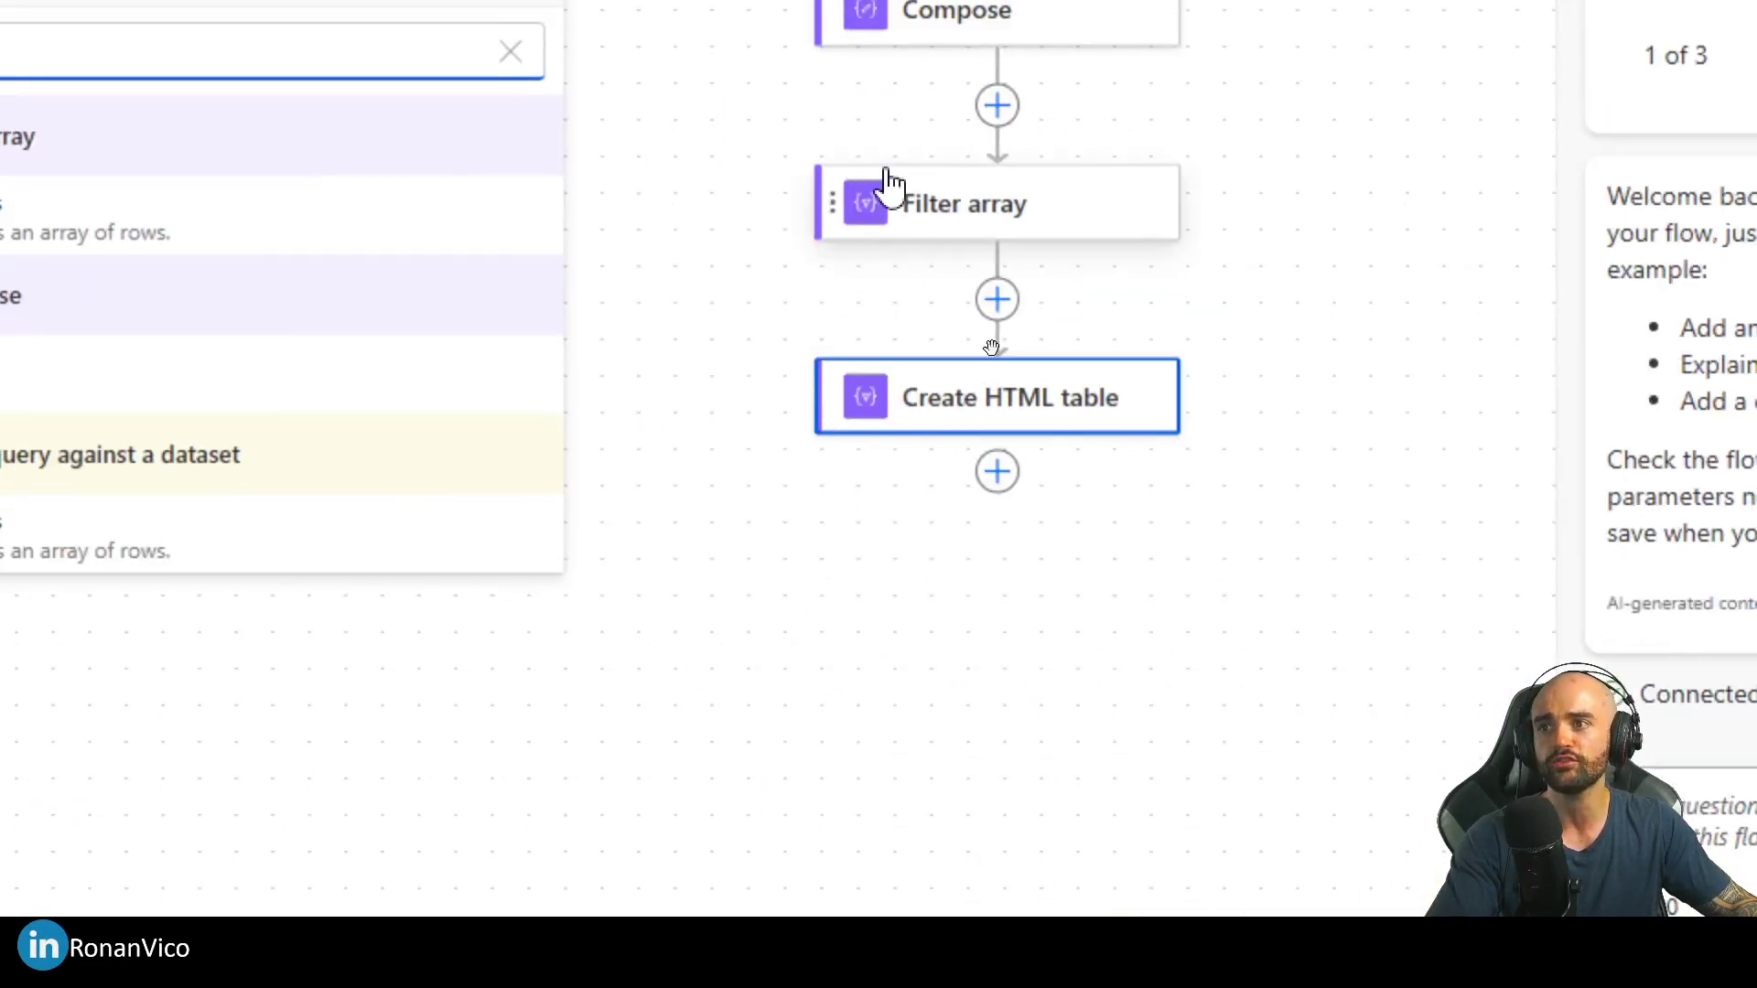
left_click(69, 212)
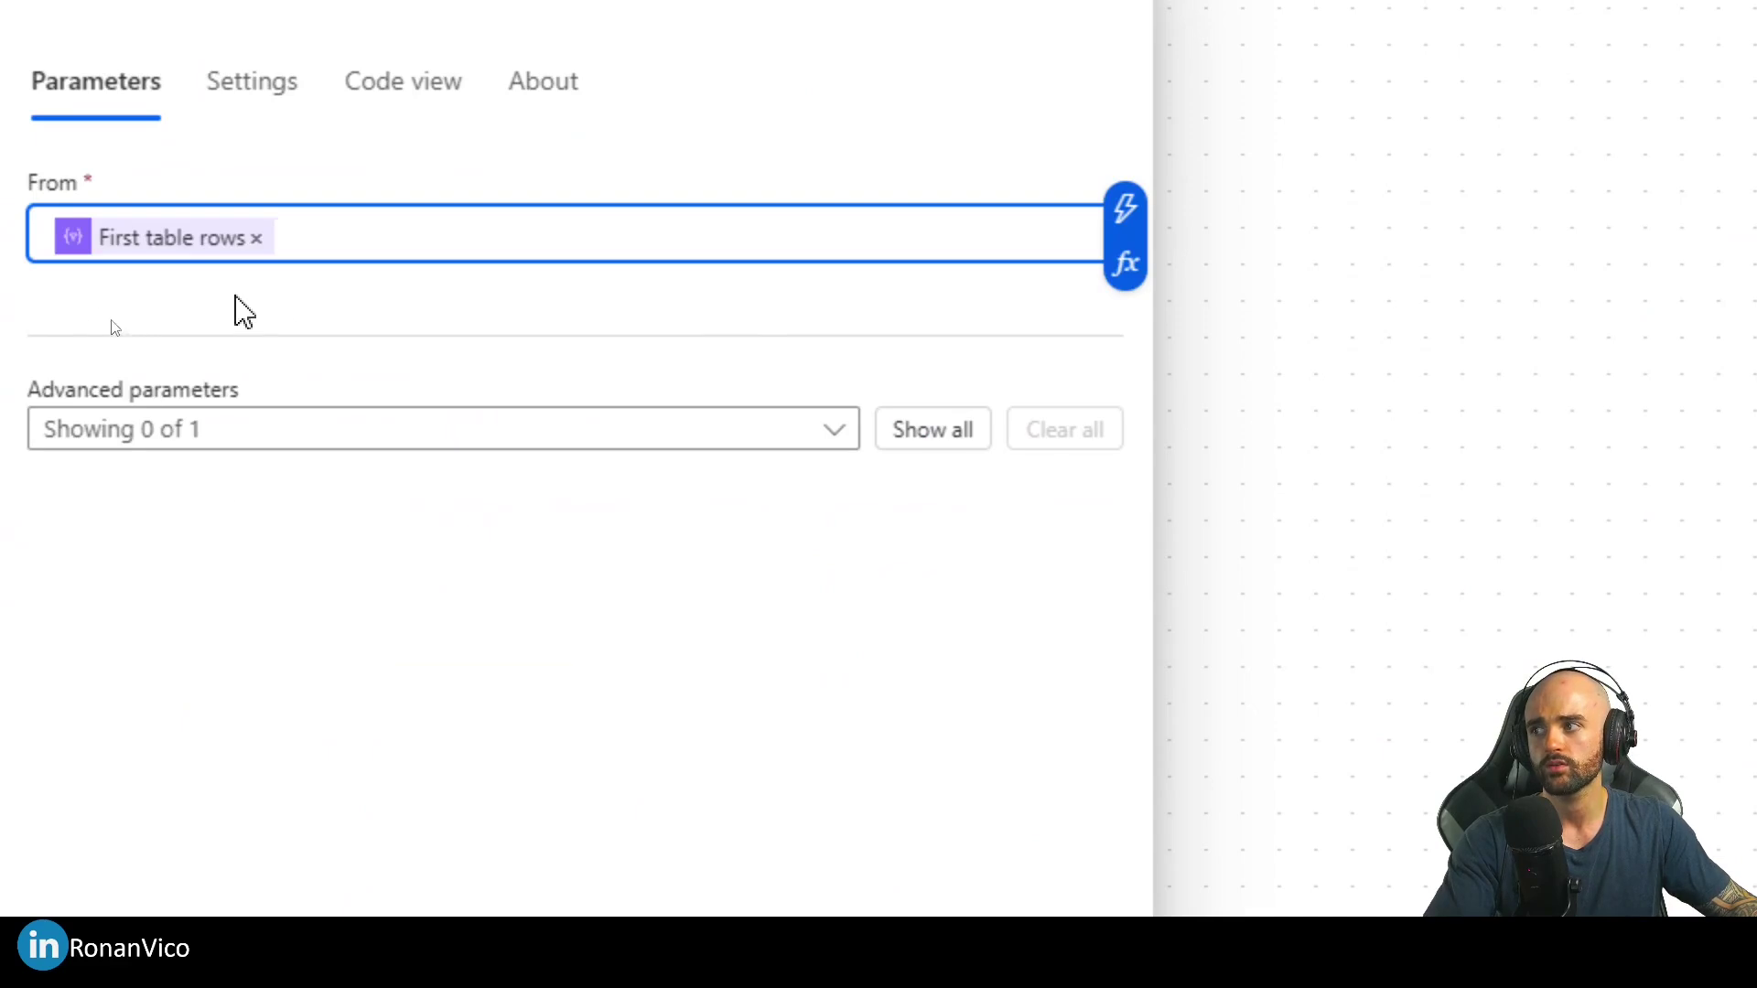
Step: Show the HTML table's Columns advanced parameter and set it to Custom
double_click(178, 403)
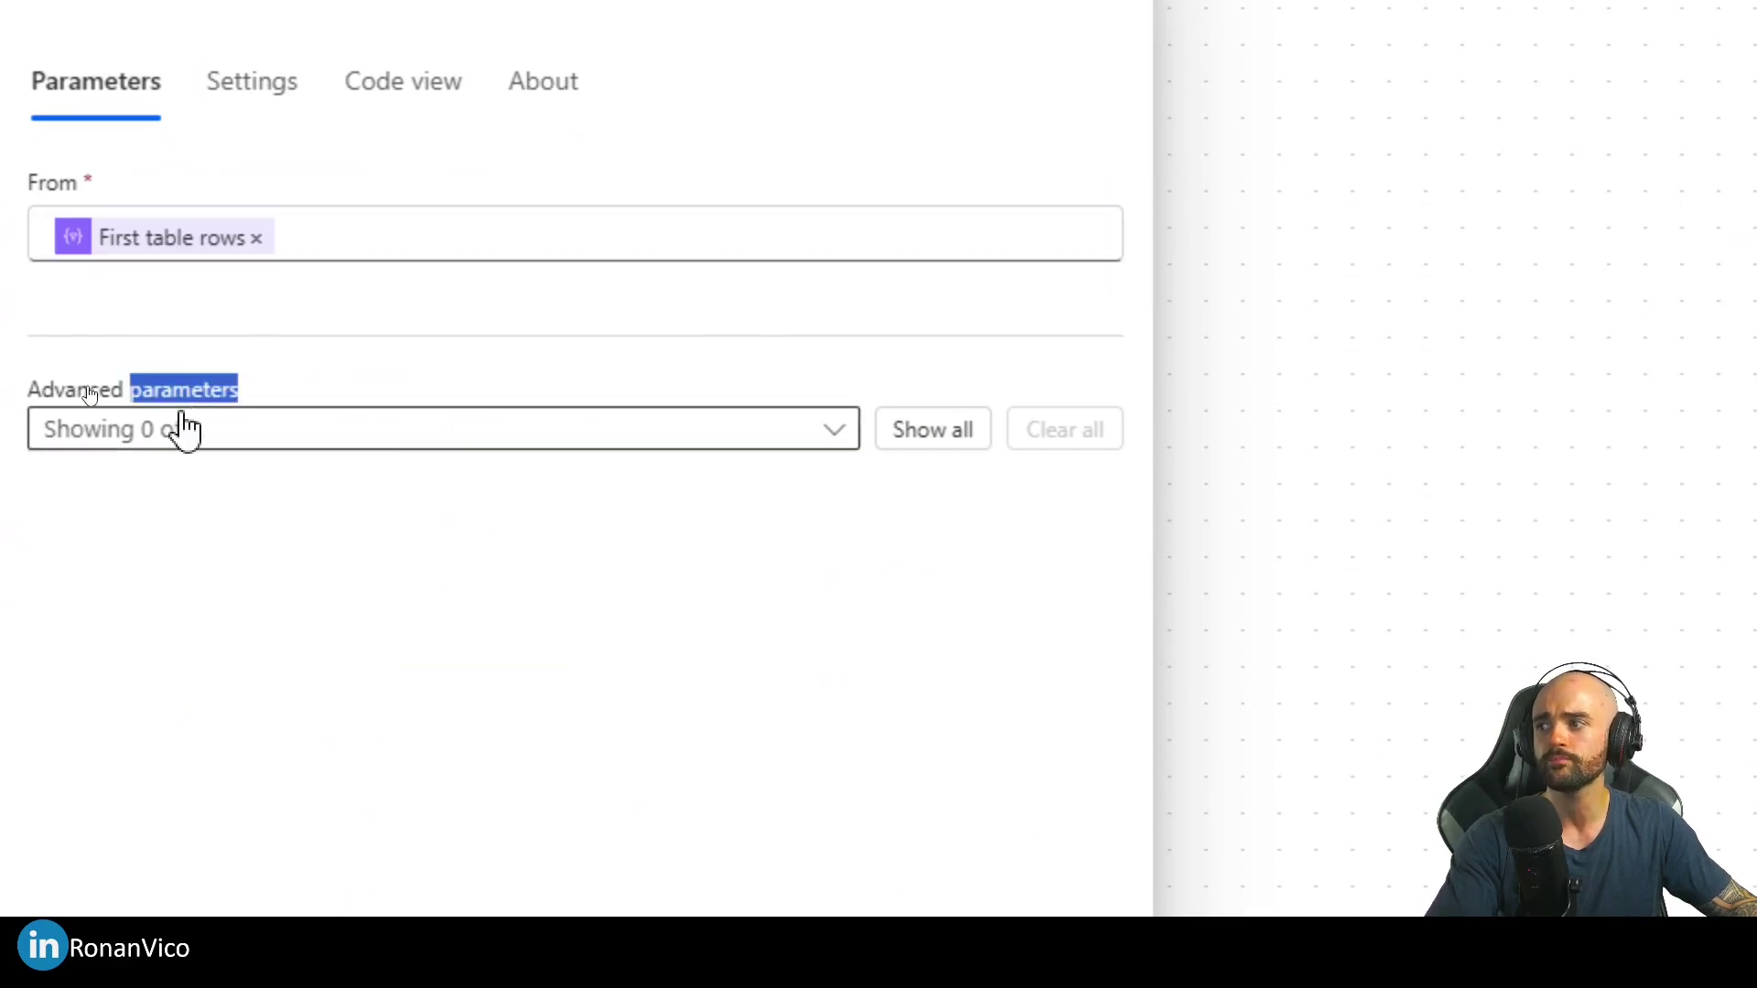
left_click(180, 430)
left_click(159, 518)
left_click(137, 694)
left_click(36, 572)
left_click(220, 686)
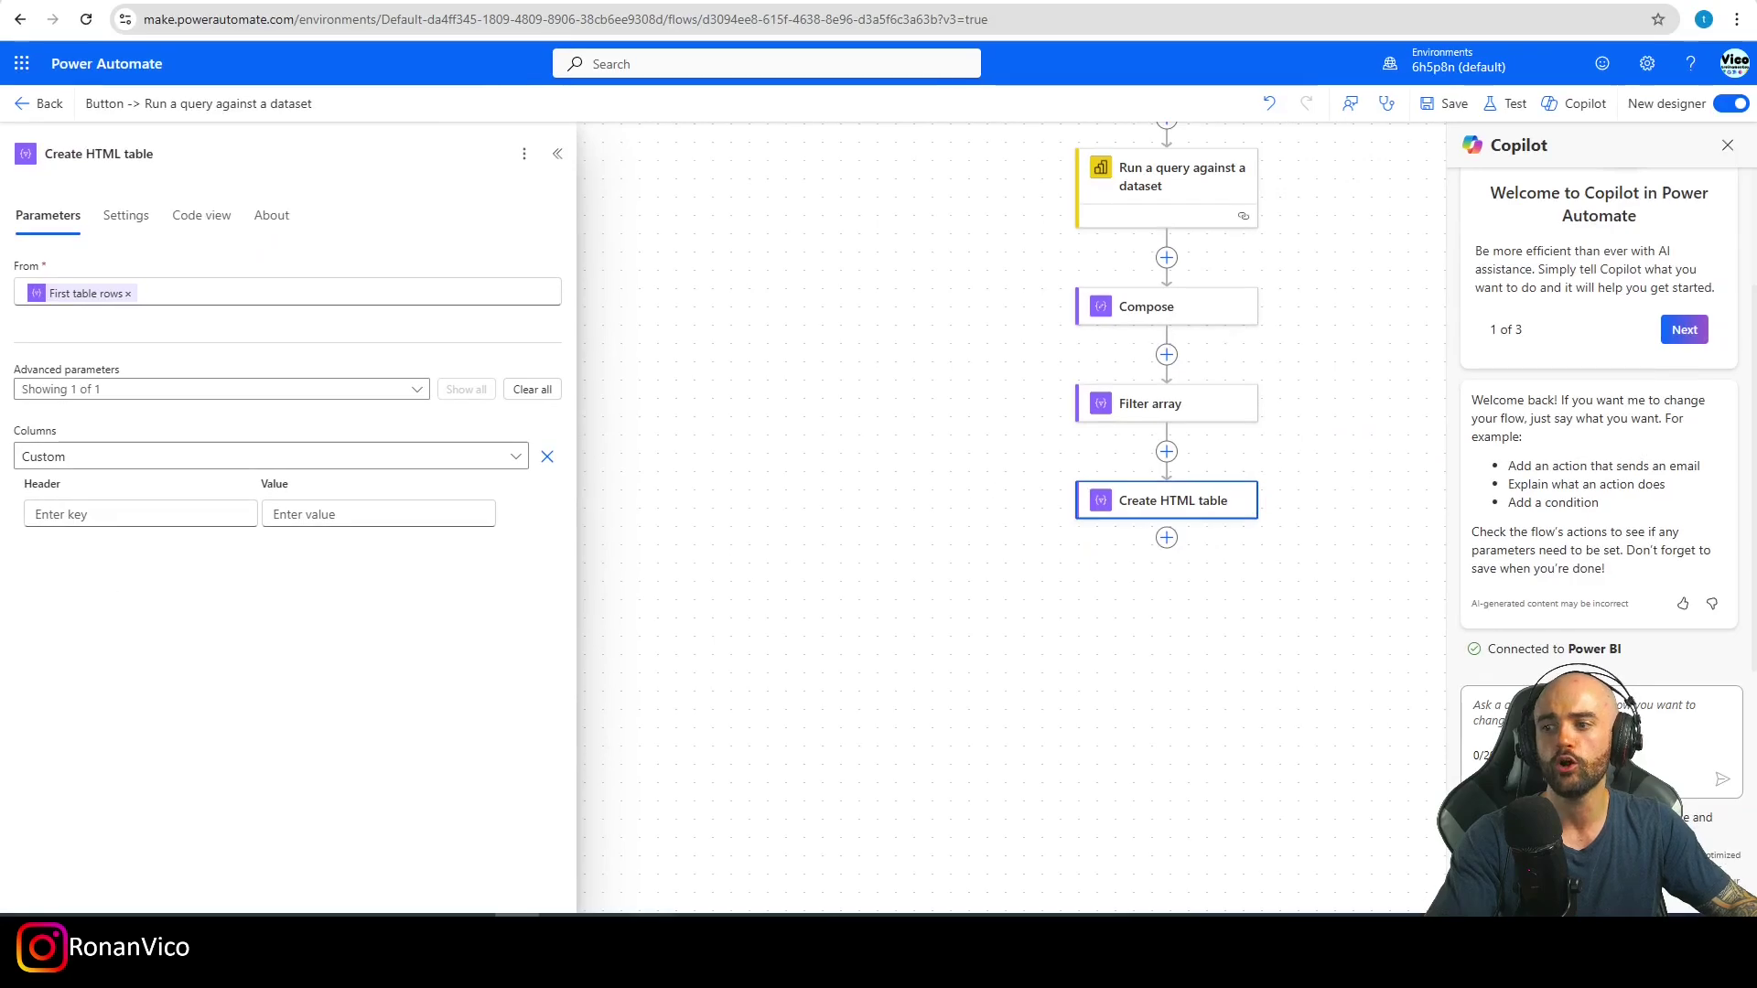
Step: Set the first custom column's header to the expression item()['financials[Month Name]'], copying the field name from Notepad
key("alt+Tab")
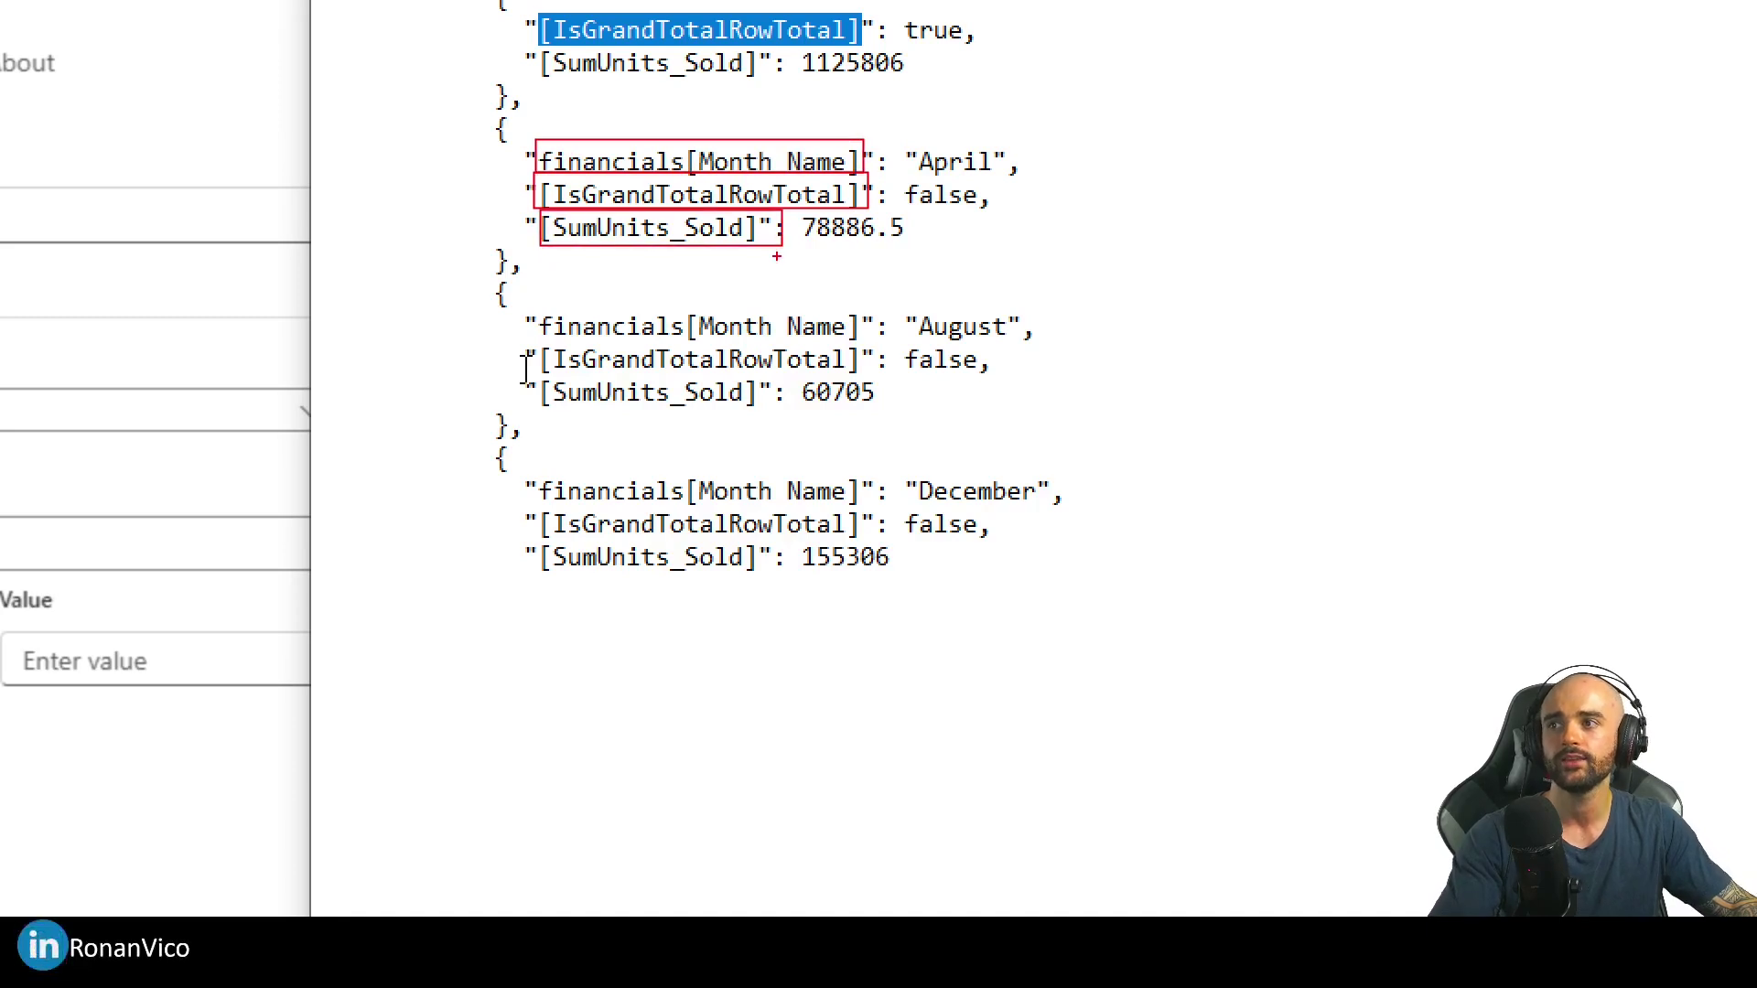
left_click_drag(1062, 163, 1386, 167)
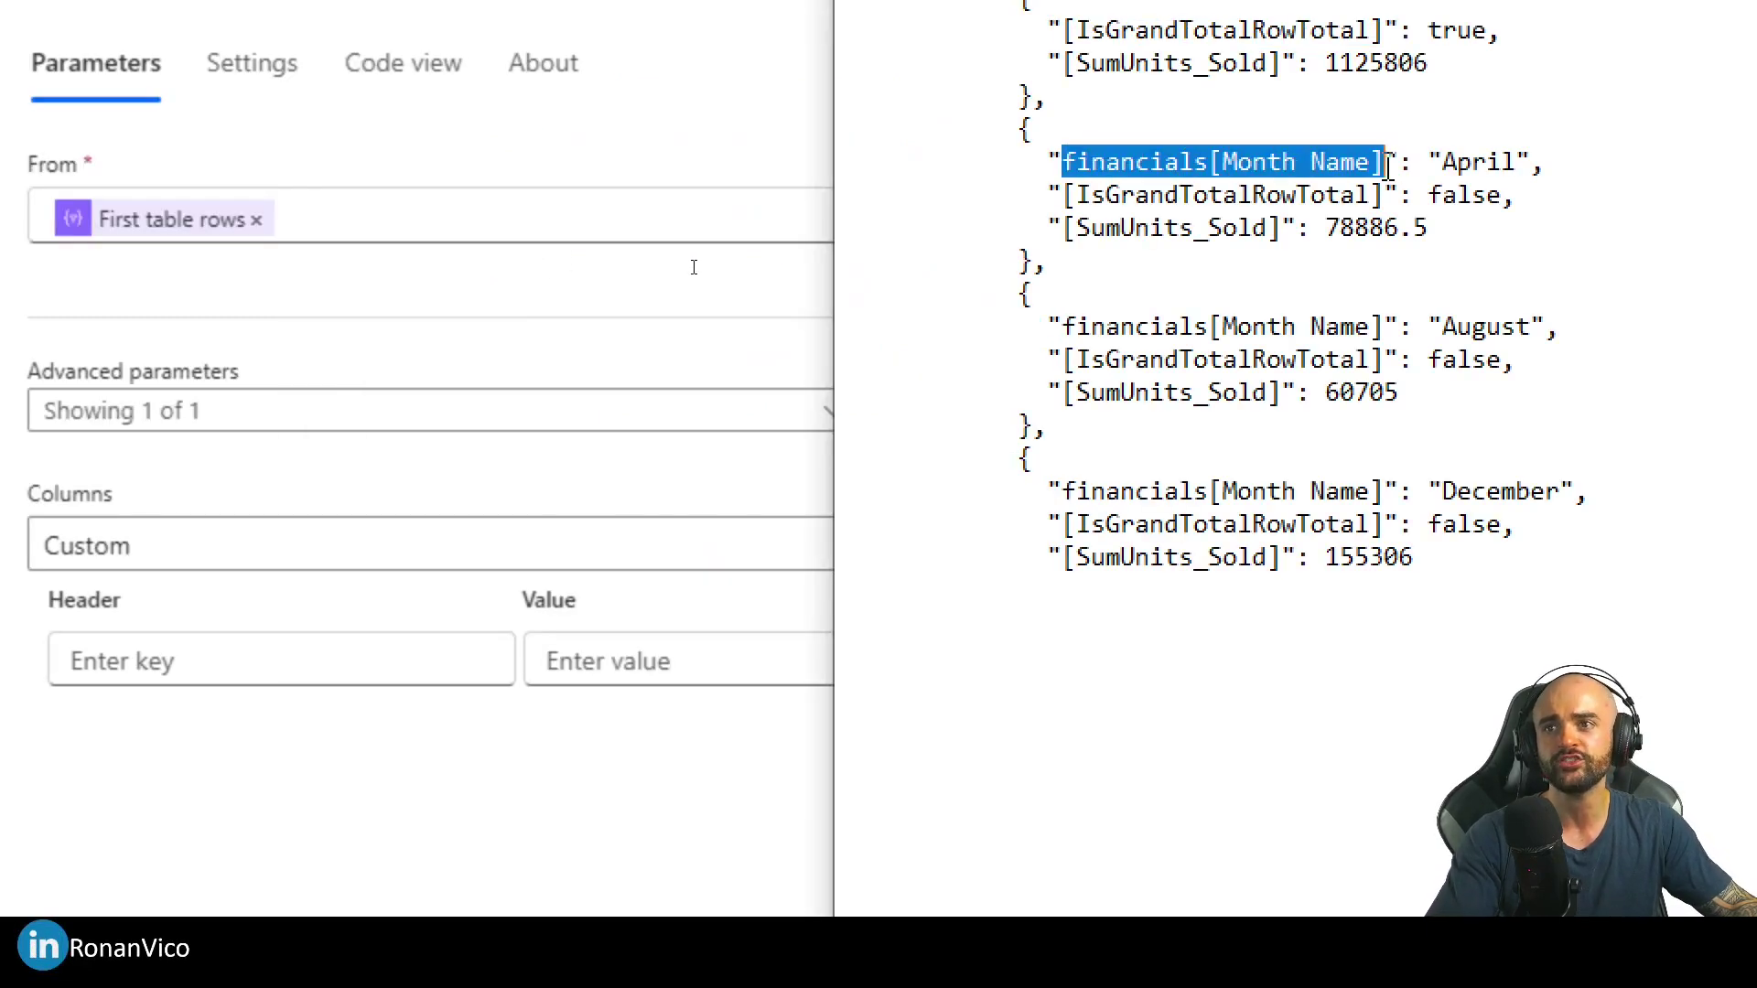
left_click(149, 682)
left_click(519, 699)
left_click(764, 805)
left_click(769, 631)
type("item()")
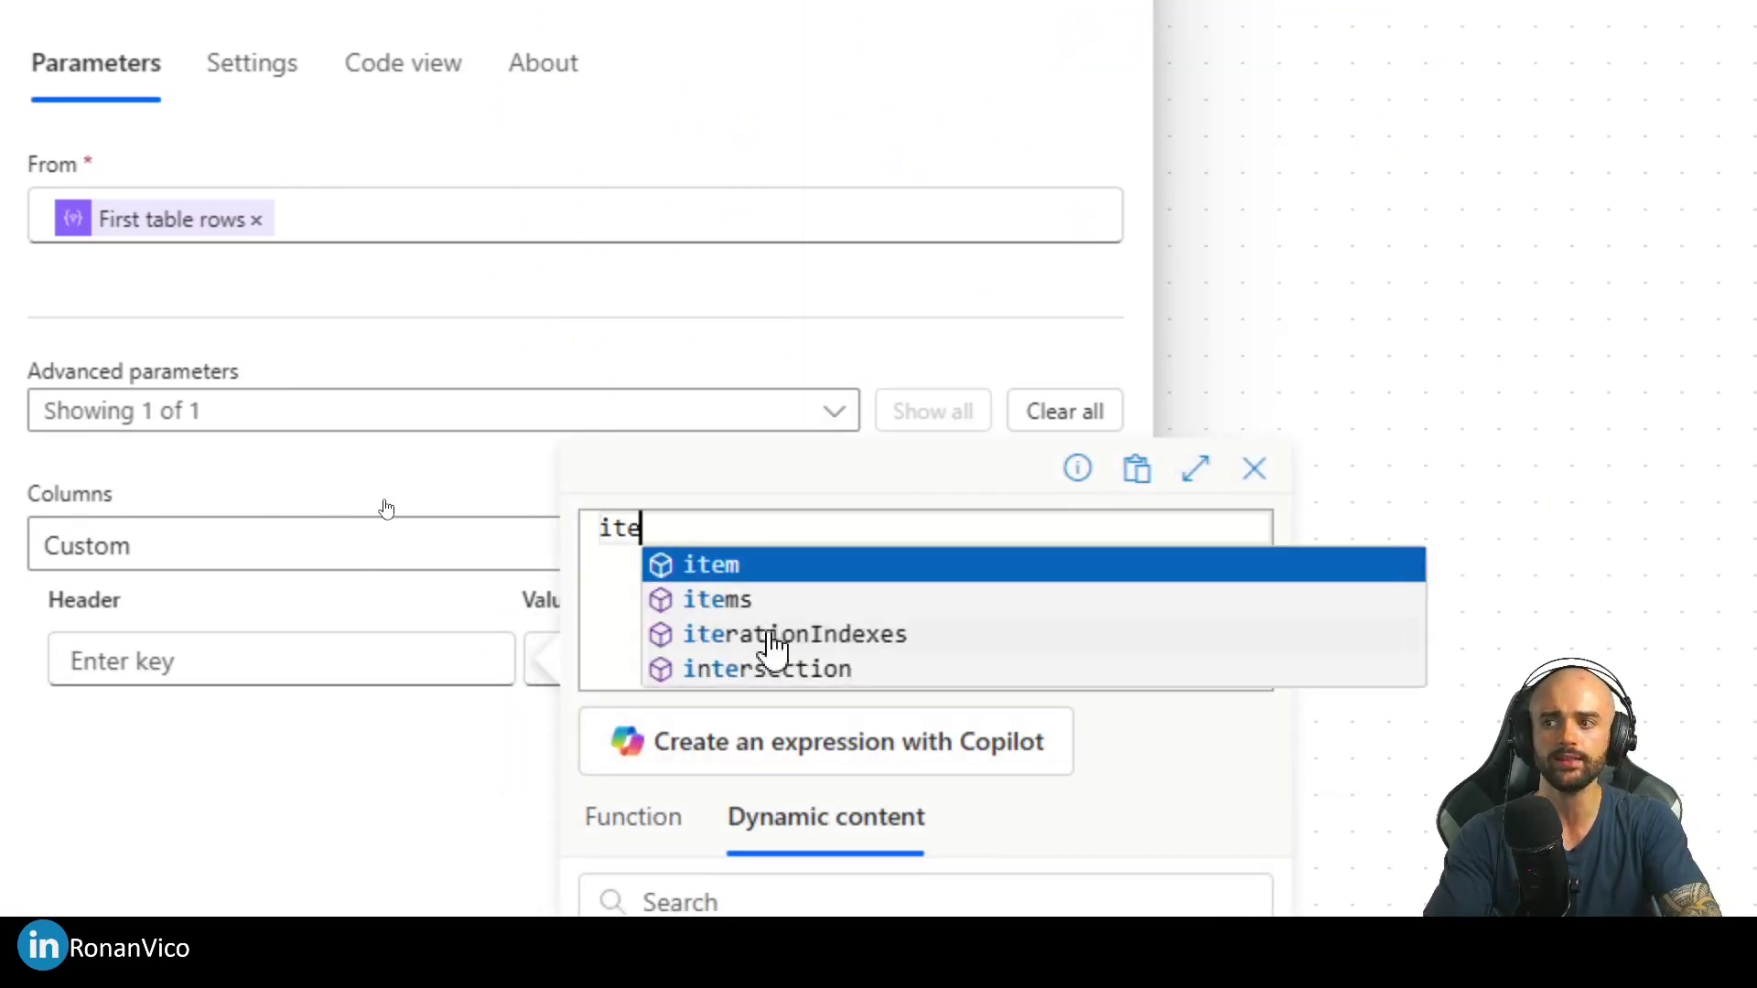
type("['")
key("ctrl+v")
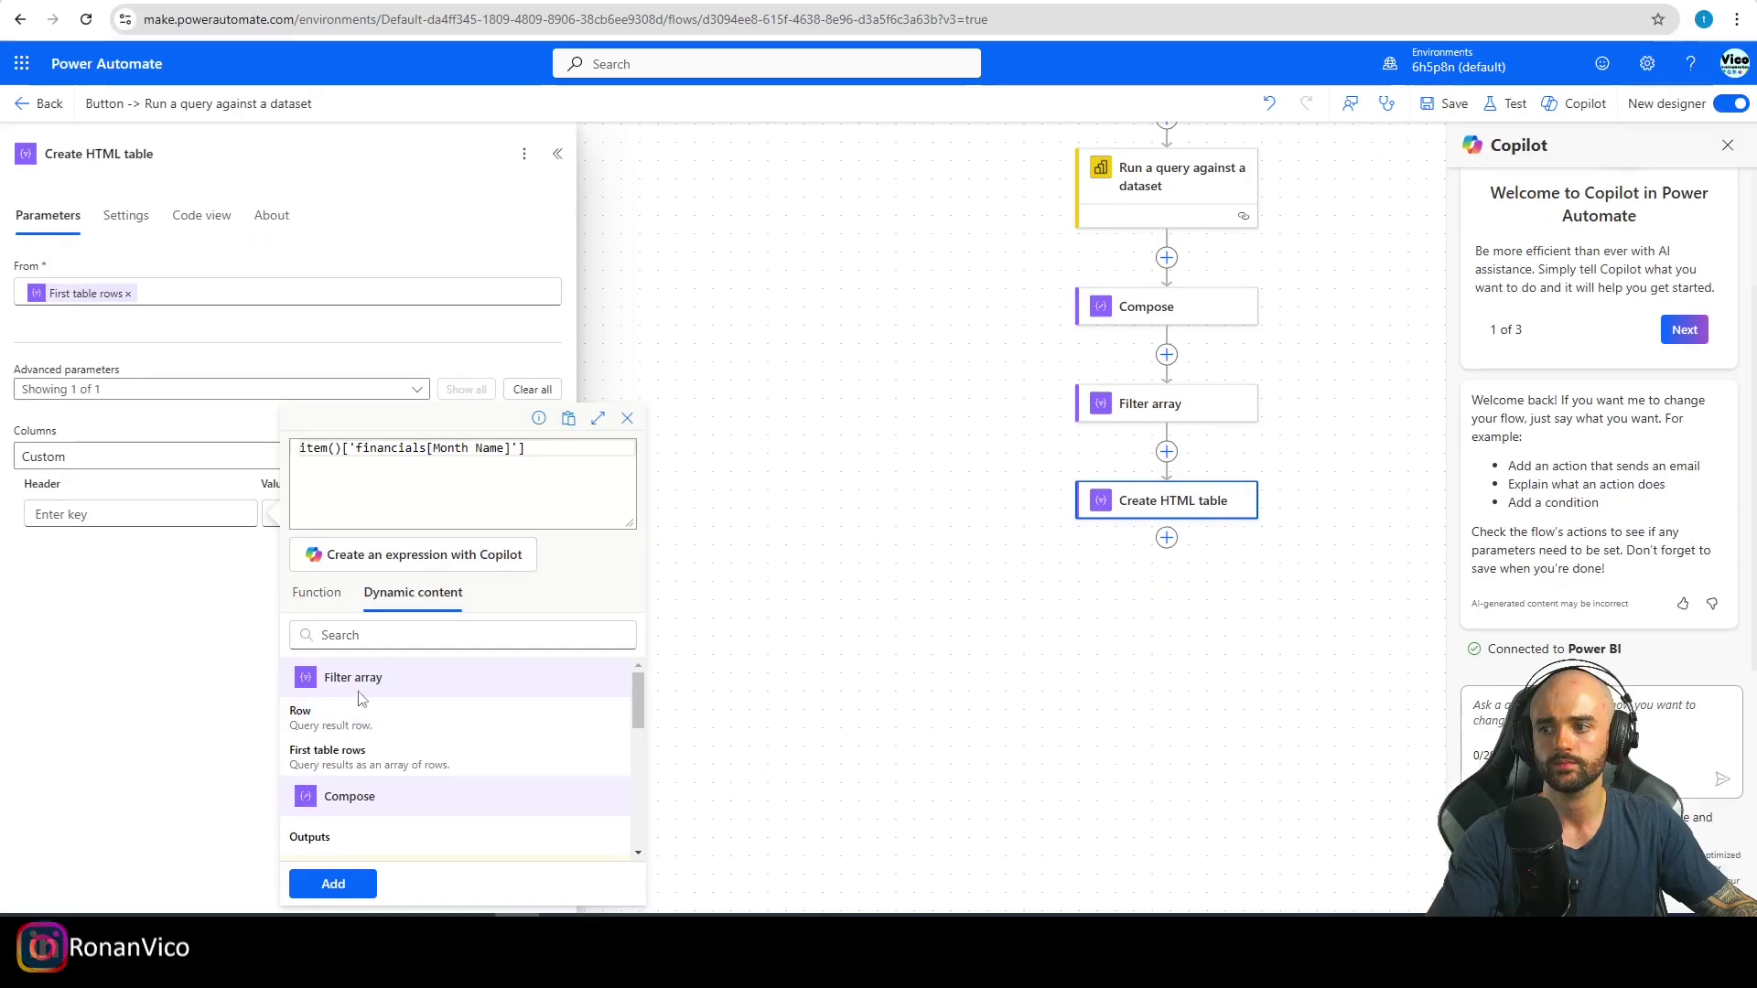
left_click(332, 883)
Step: Enter Month Name as the value of the first custom column
key("alt+Tab")
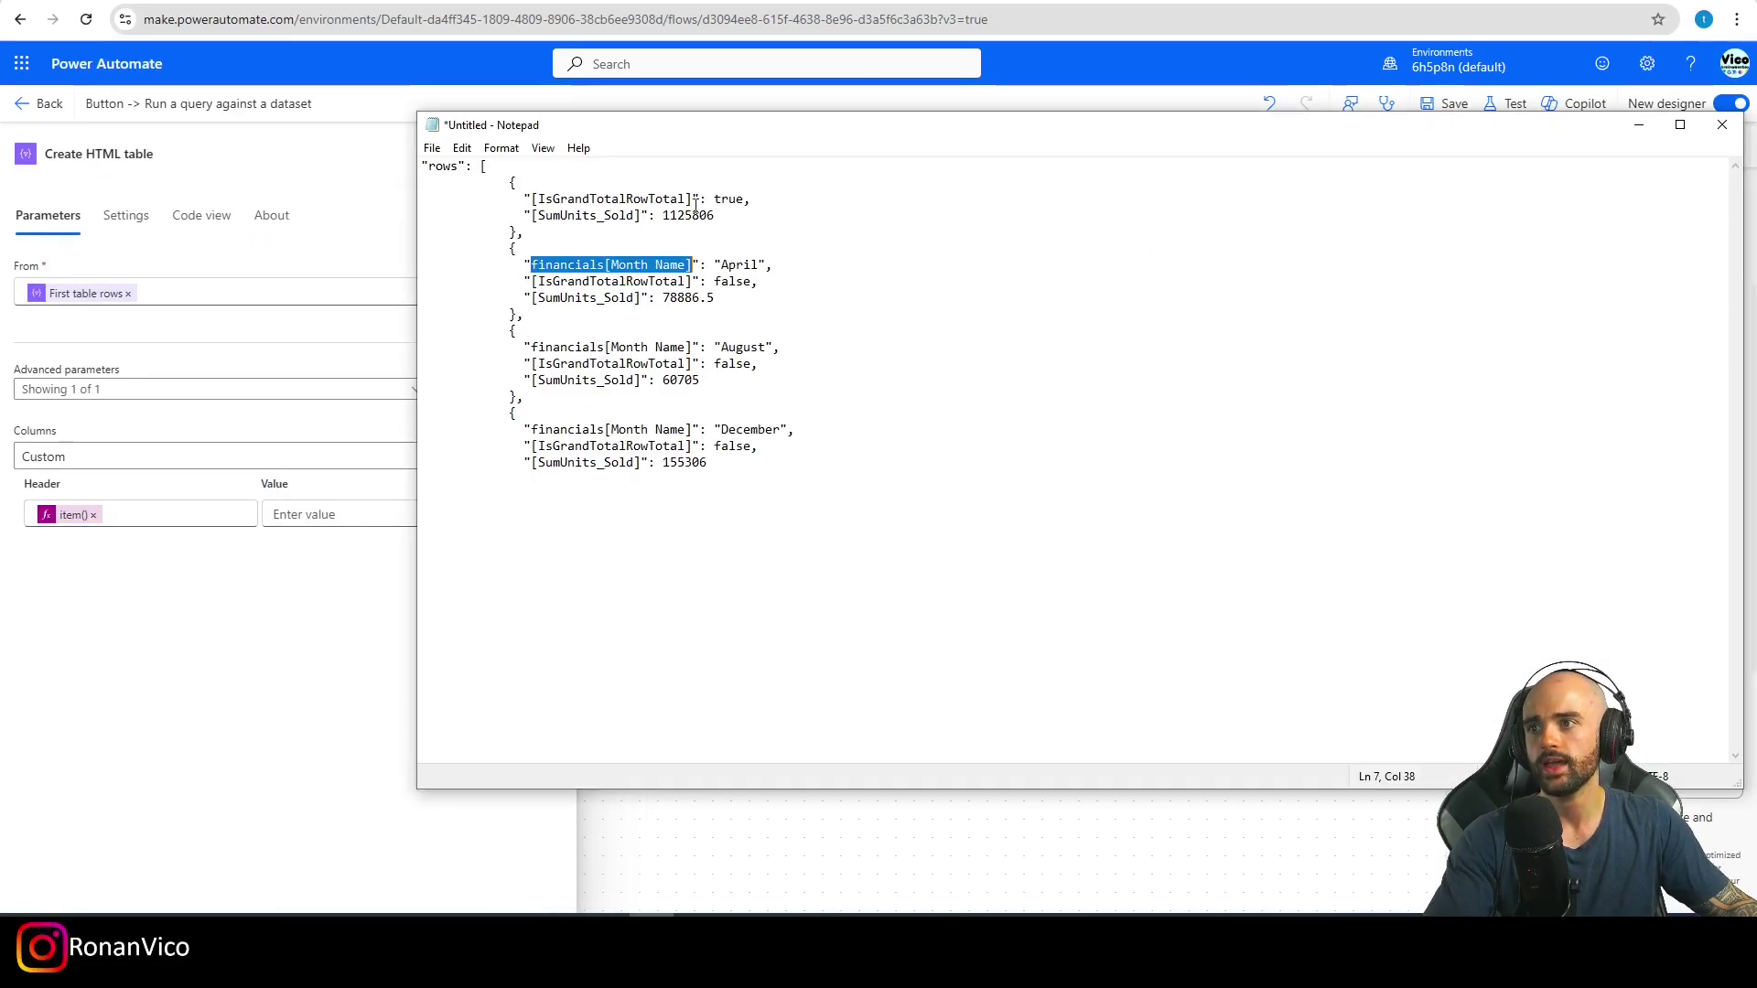
left_click(284, 522)
key("alt+Tab")
key("alt+Tab")
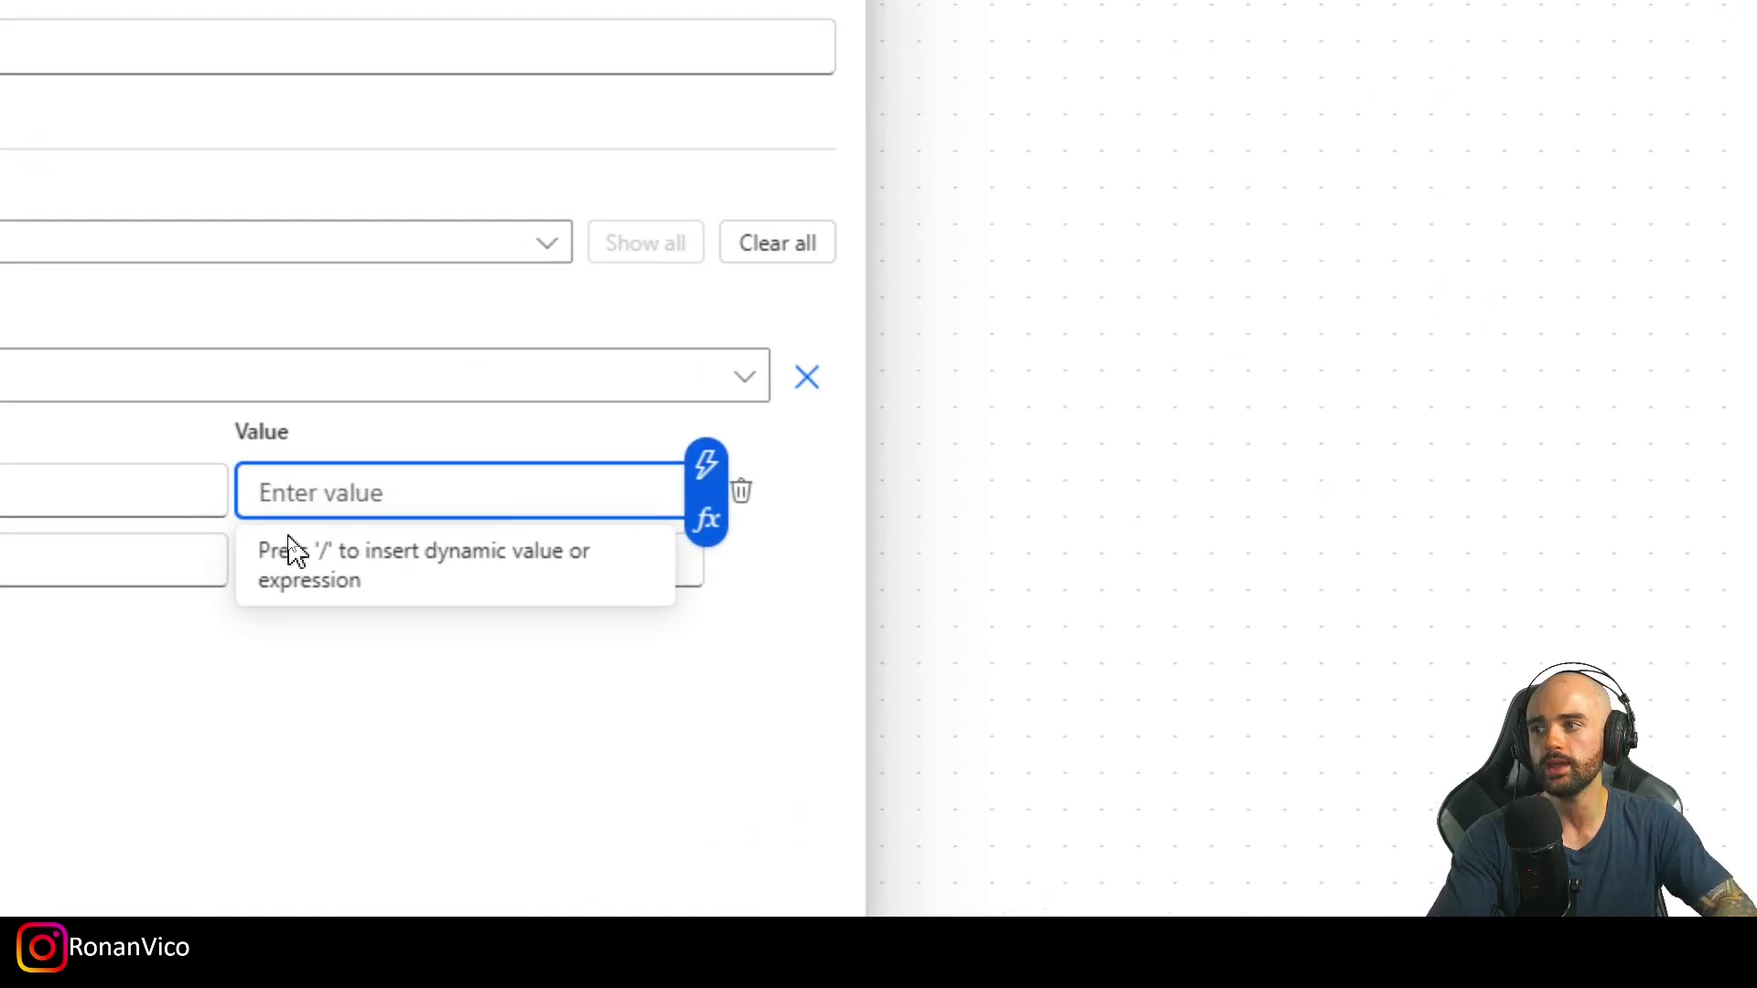
type("Month Na")
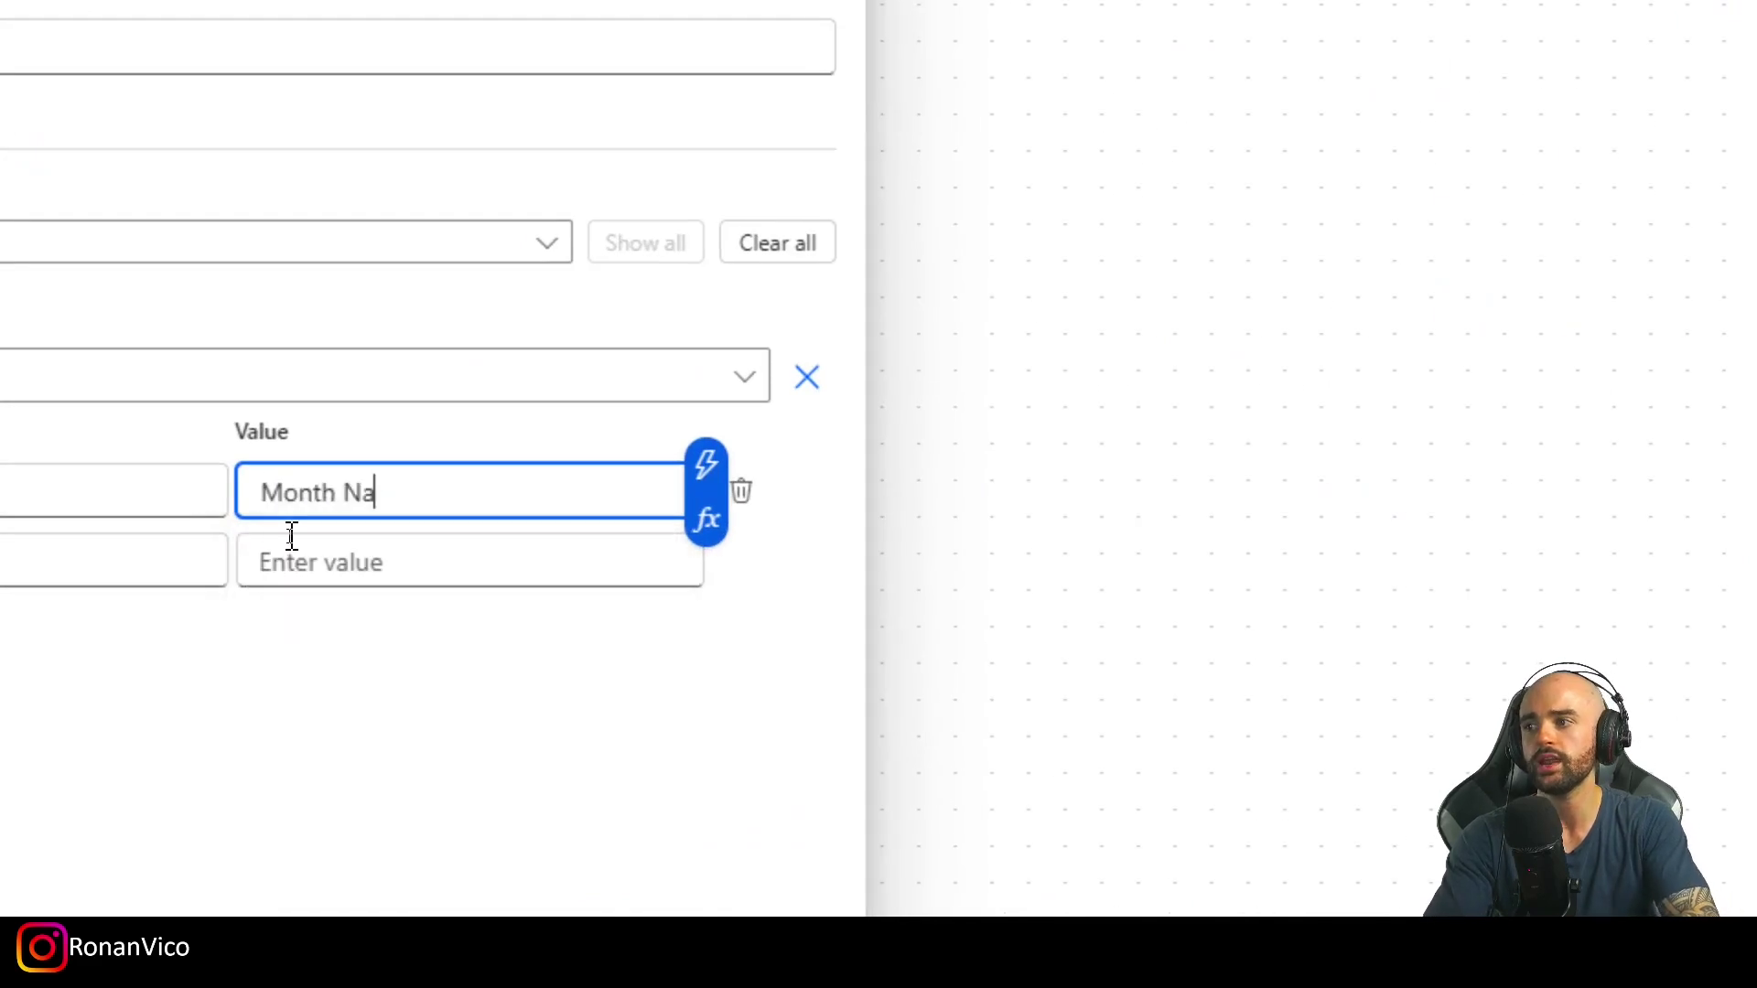
type("me")
Step: Fill the second custom column with the header expression item()['[SumUnits_Sold]'] and the value Sum of Units Sold
key("alt+Tab")
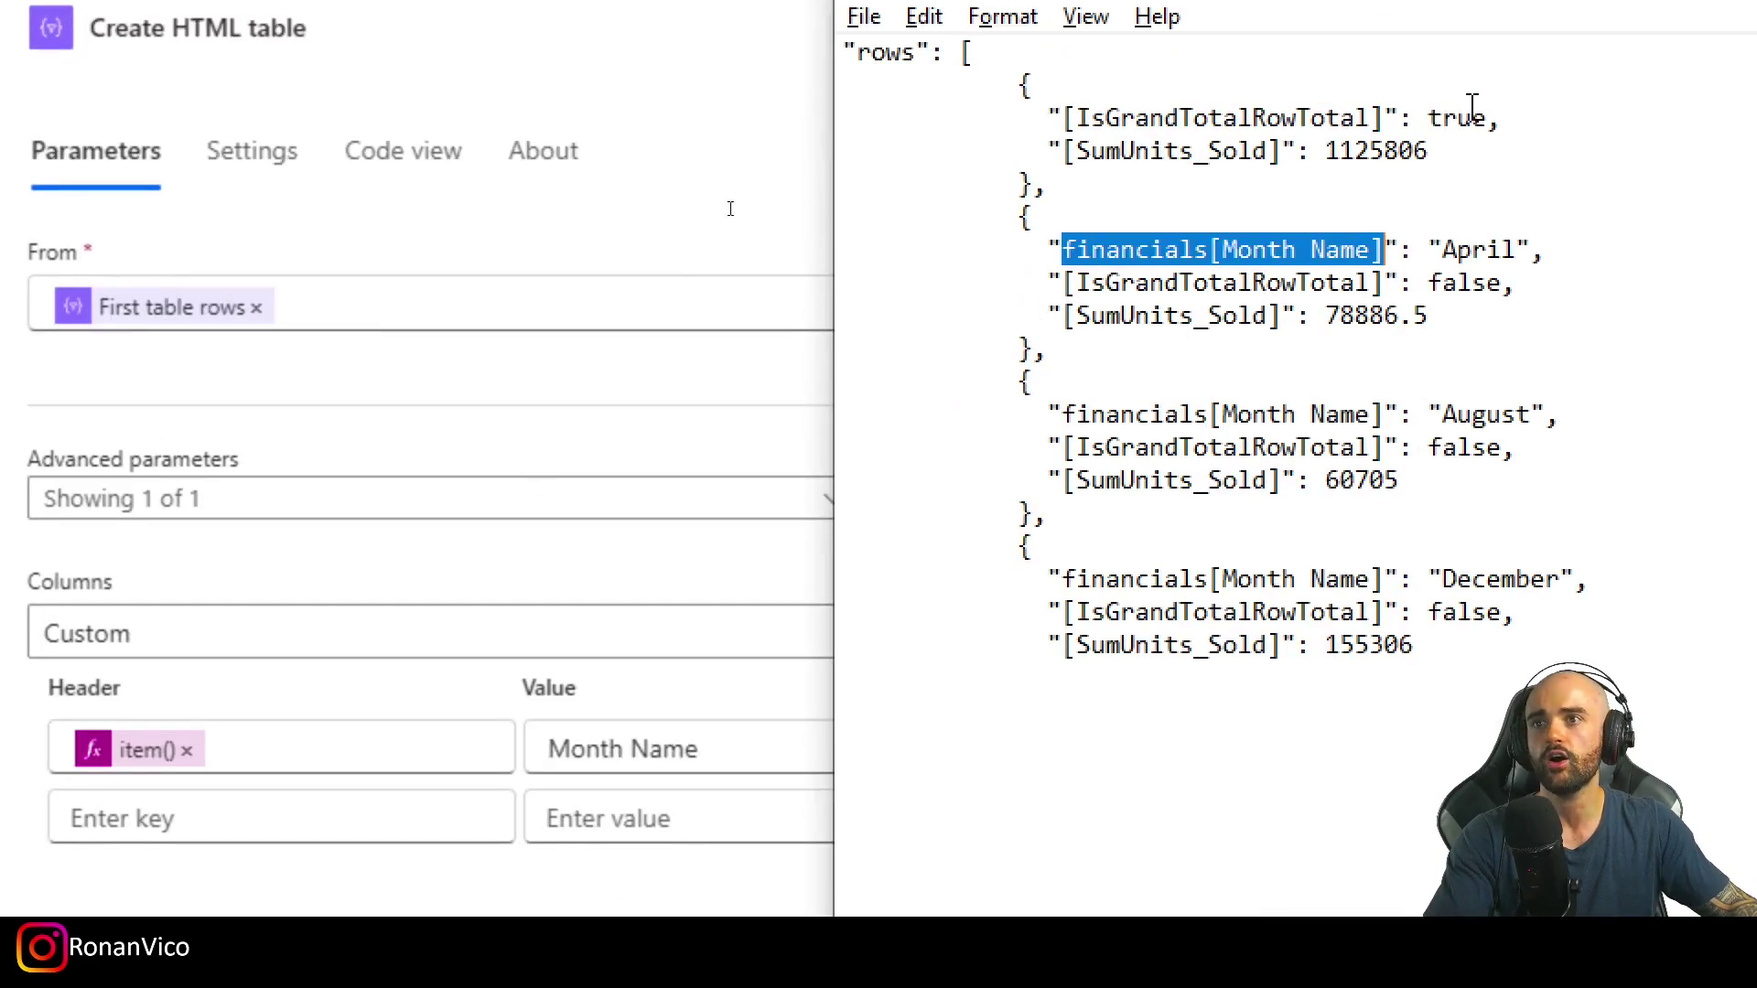
left_click_drag(1282, 315, 1077, 316)
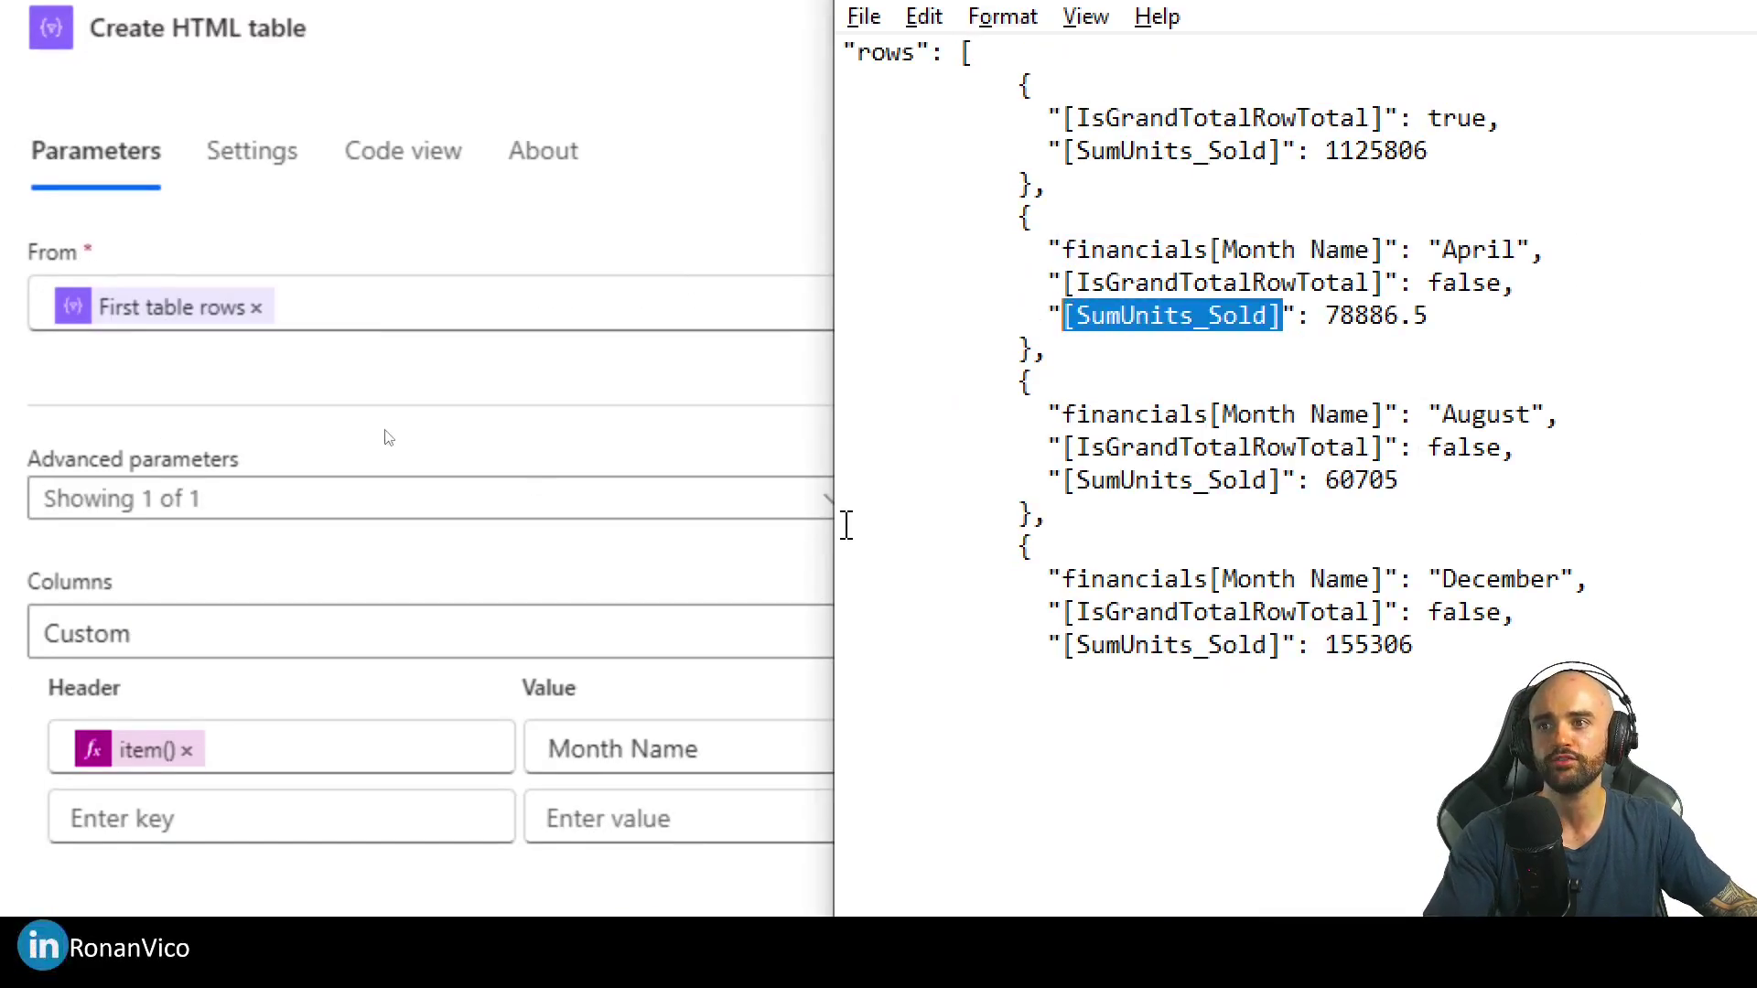
left_click(183, 818)
type("/")
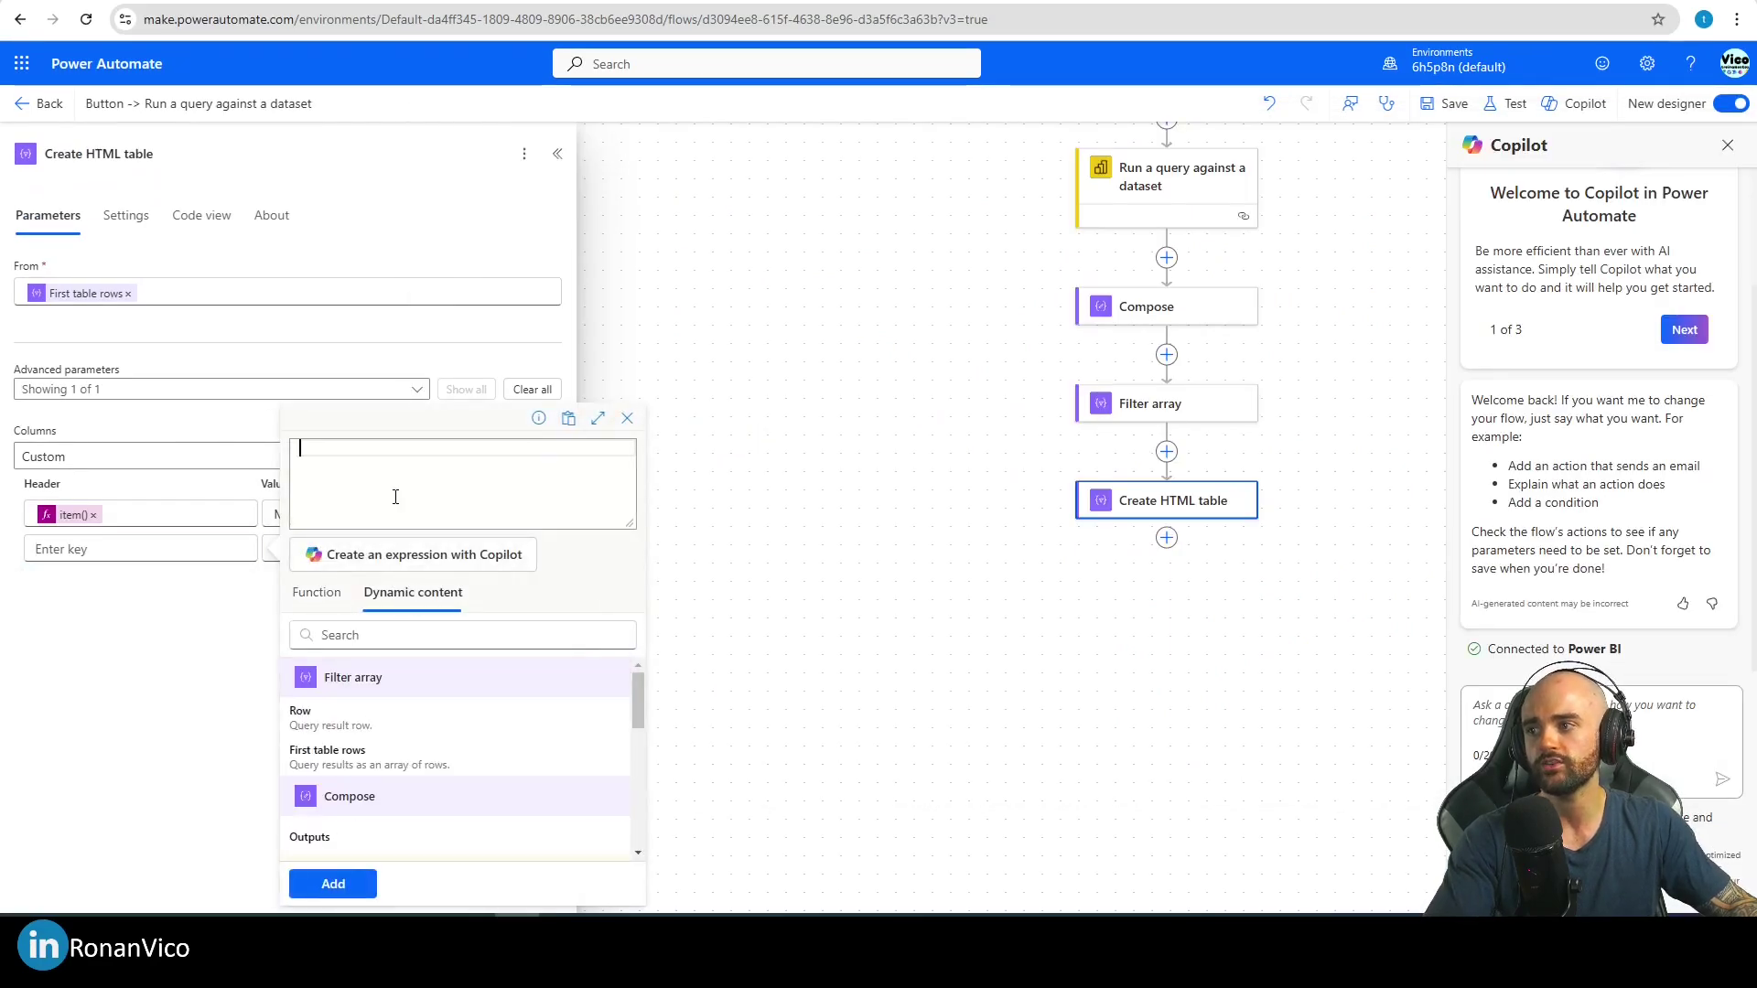
type("item()['")
key("ctrl+c")
key("ctrl+v")
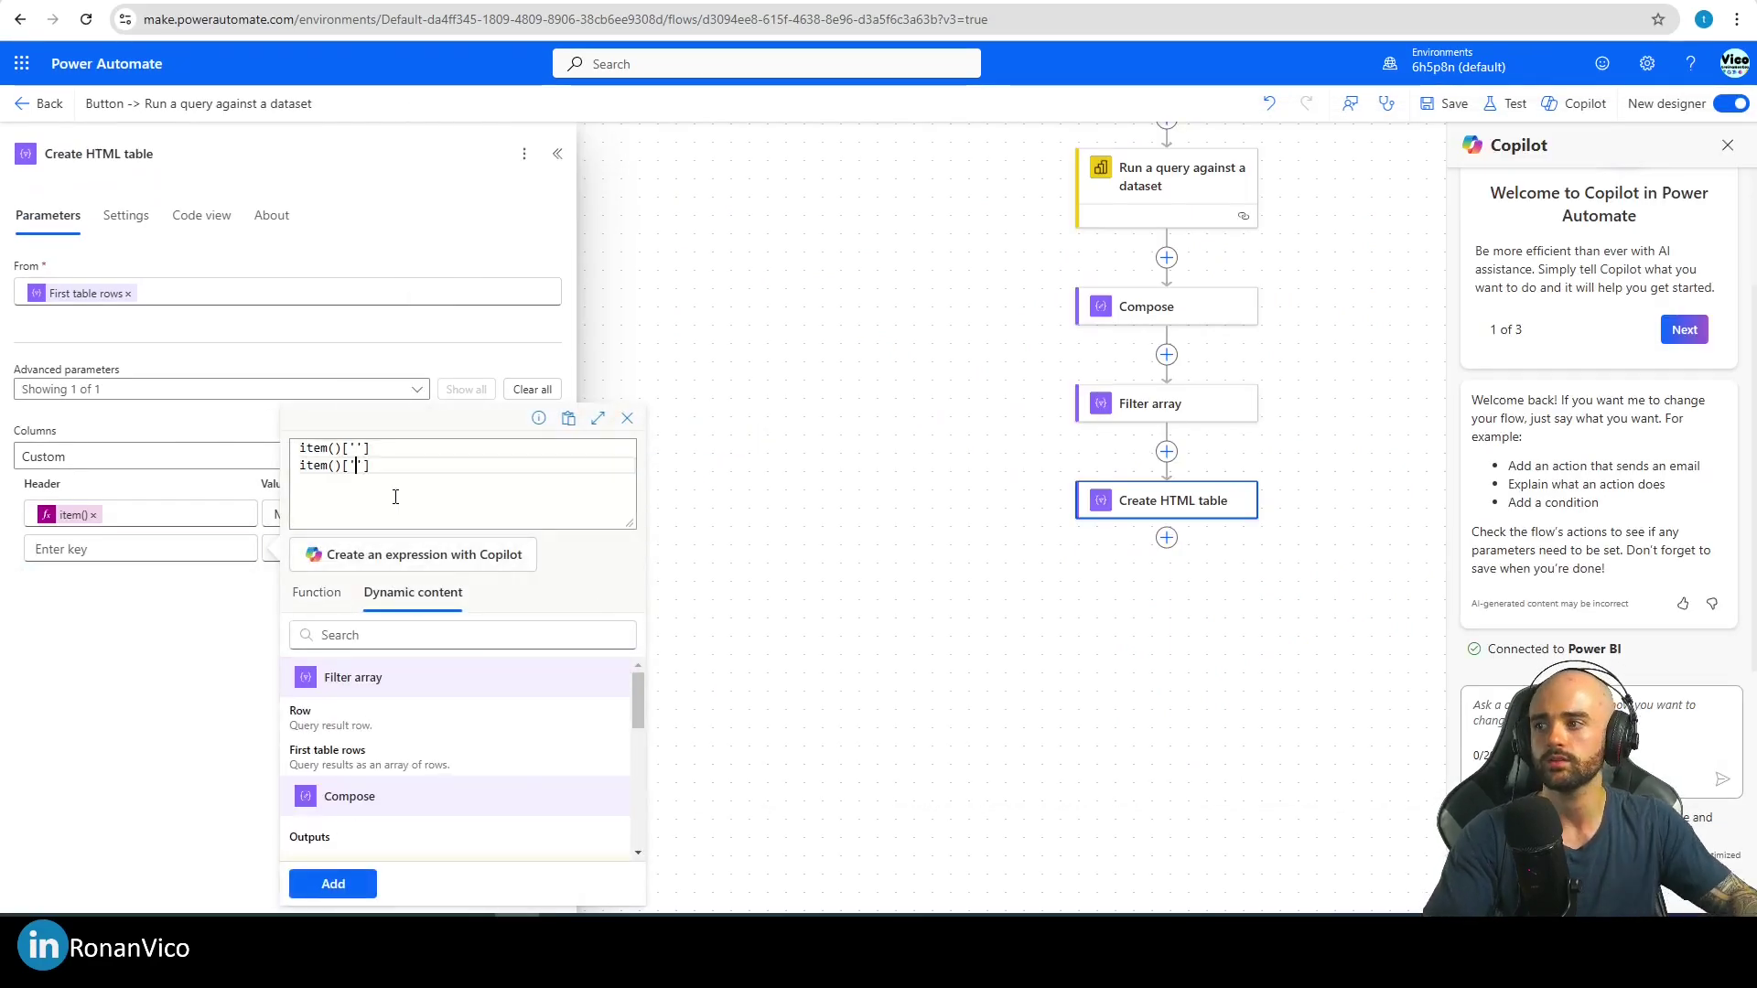
key("ctrl+z")
key("alt+Tab")
key("alt+Tab")
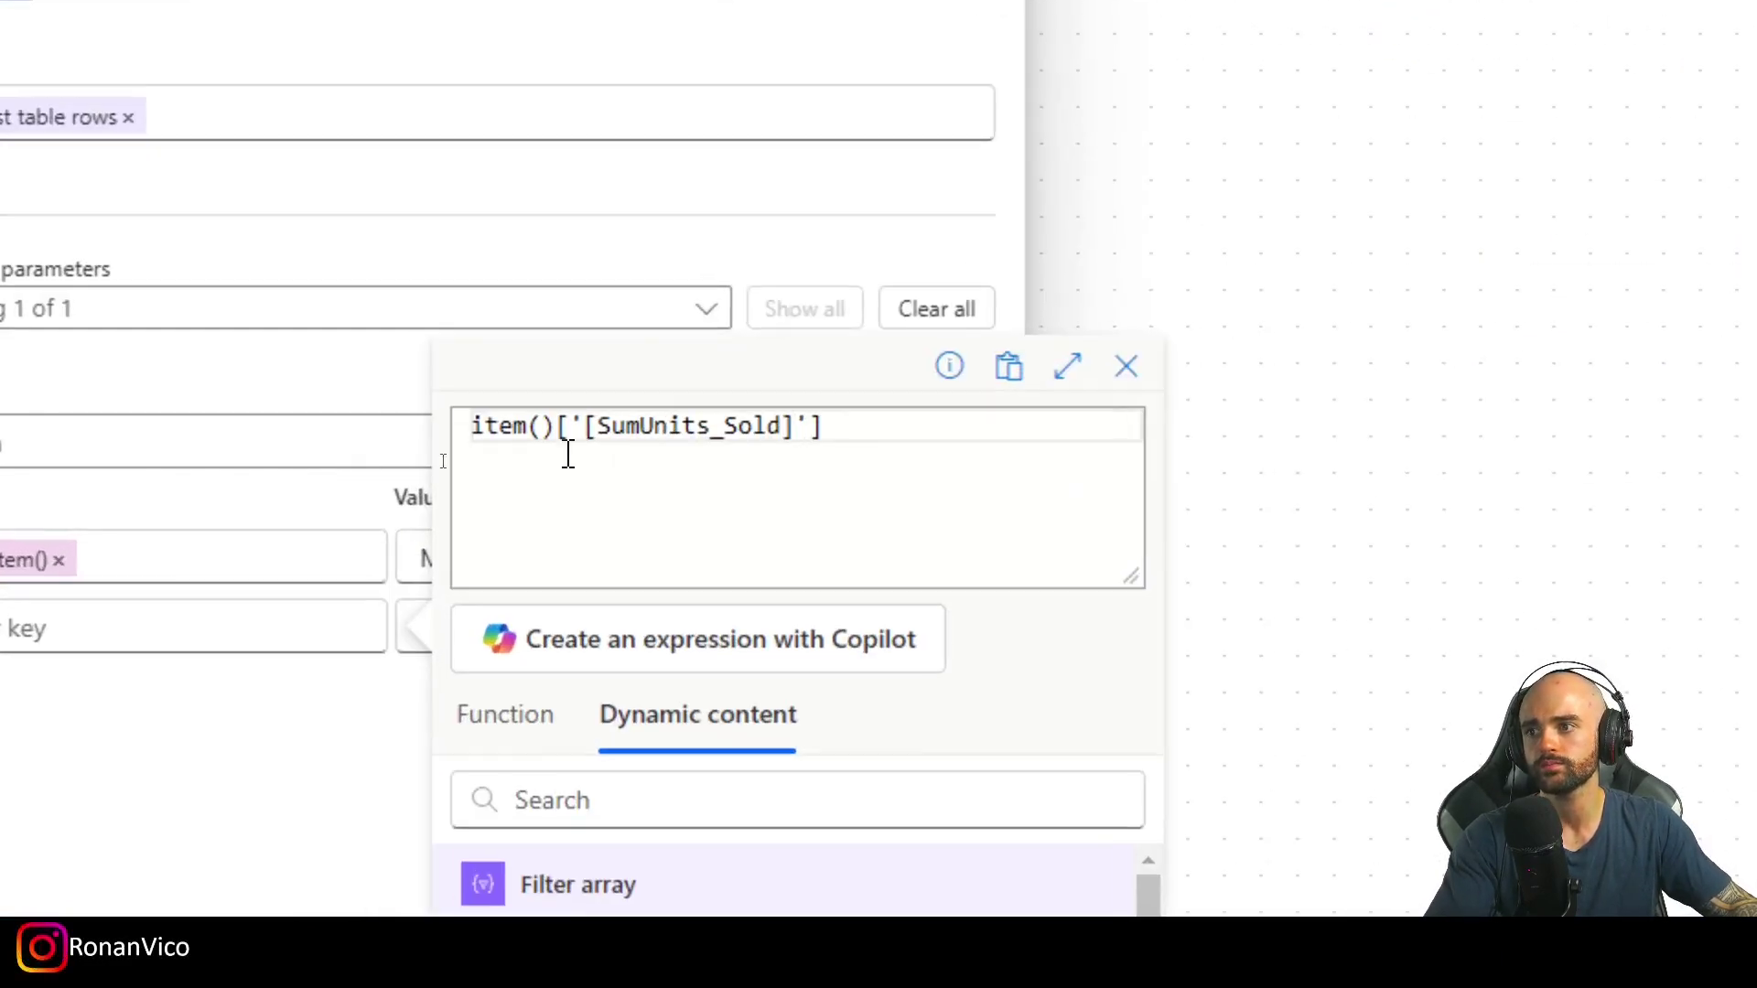
scroll(647, 832, "down", 1)
left_click(654, 847)
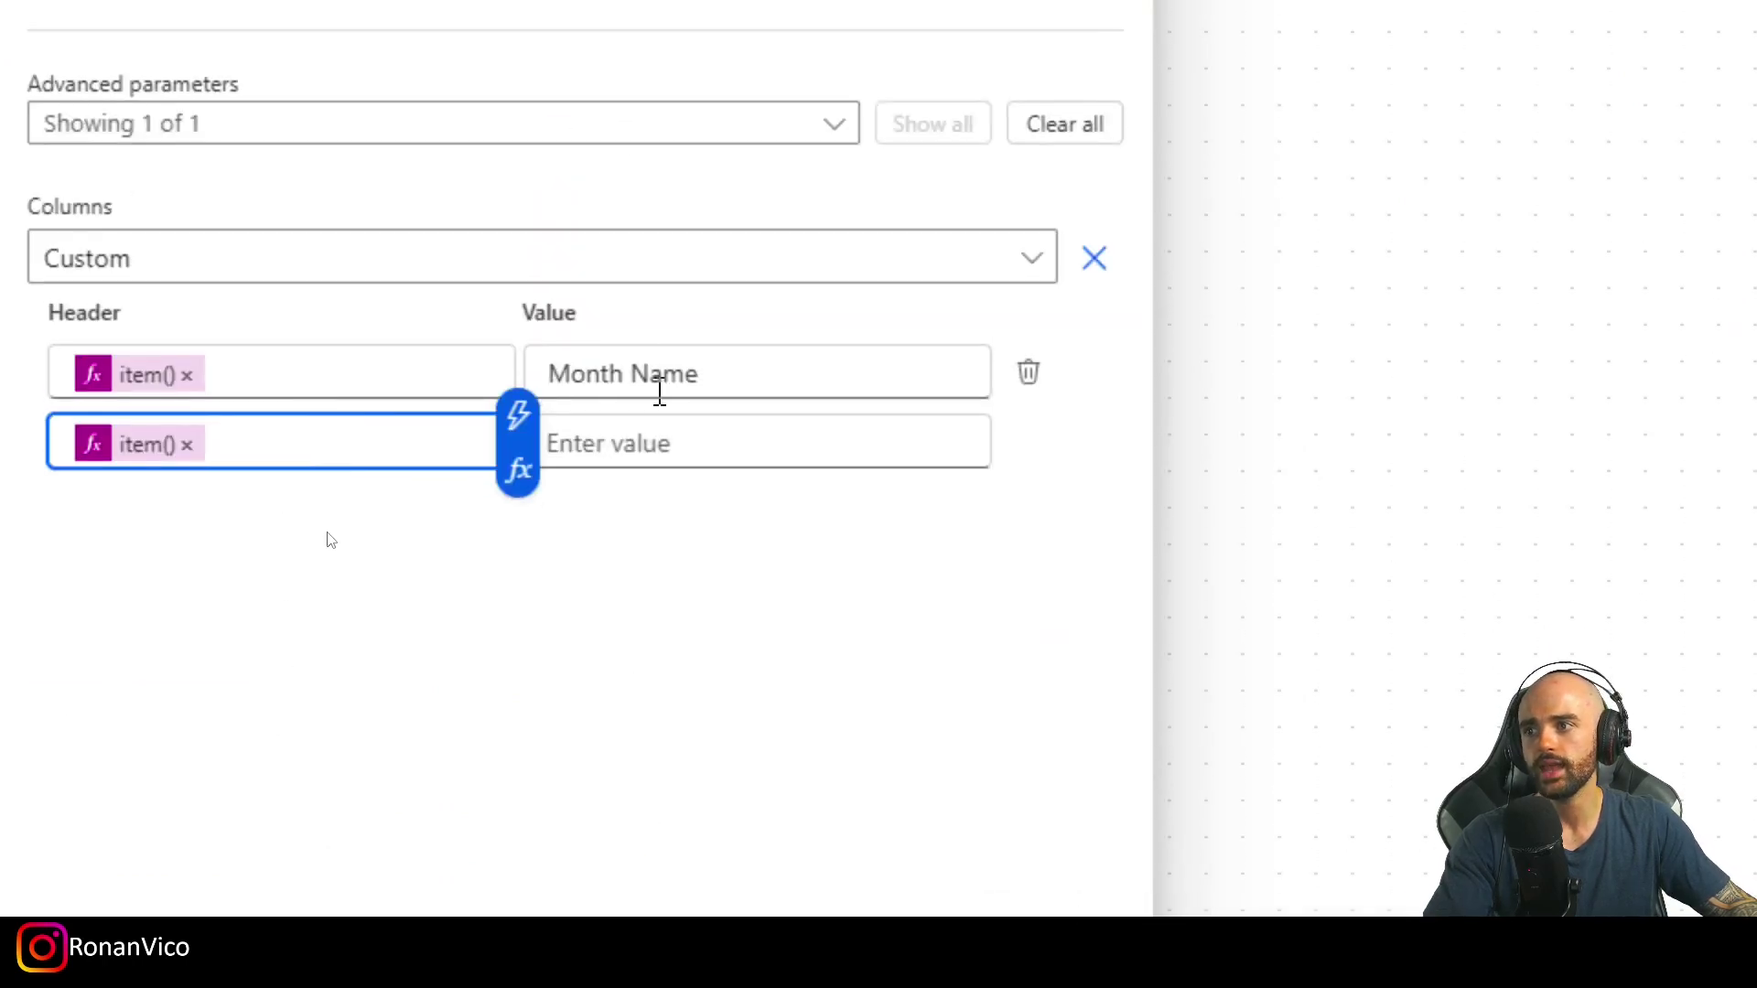
left_click(651, 443)
type("Sum of Units Sold")
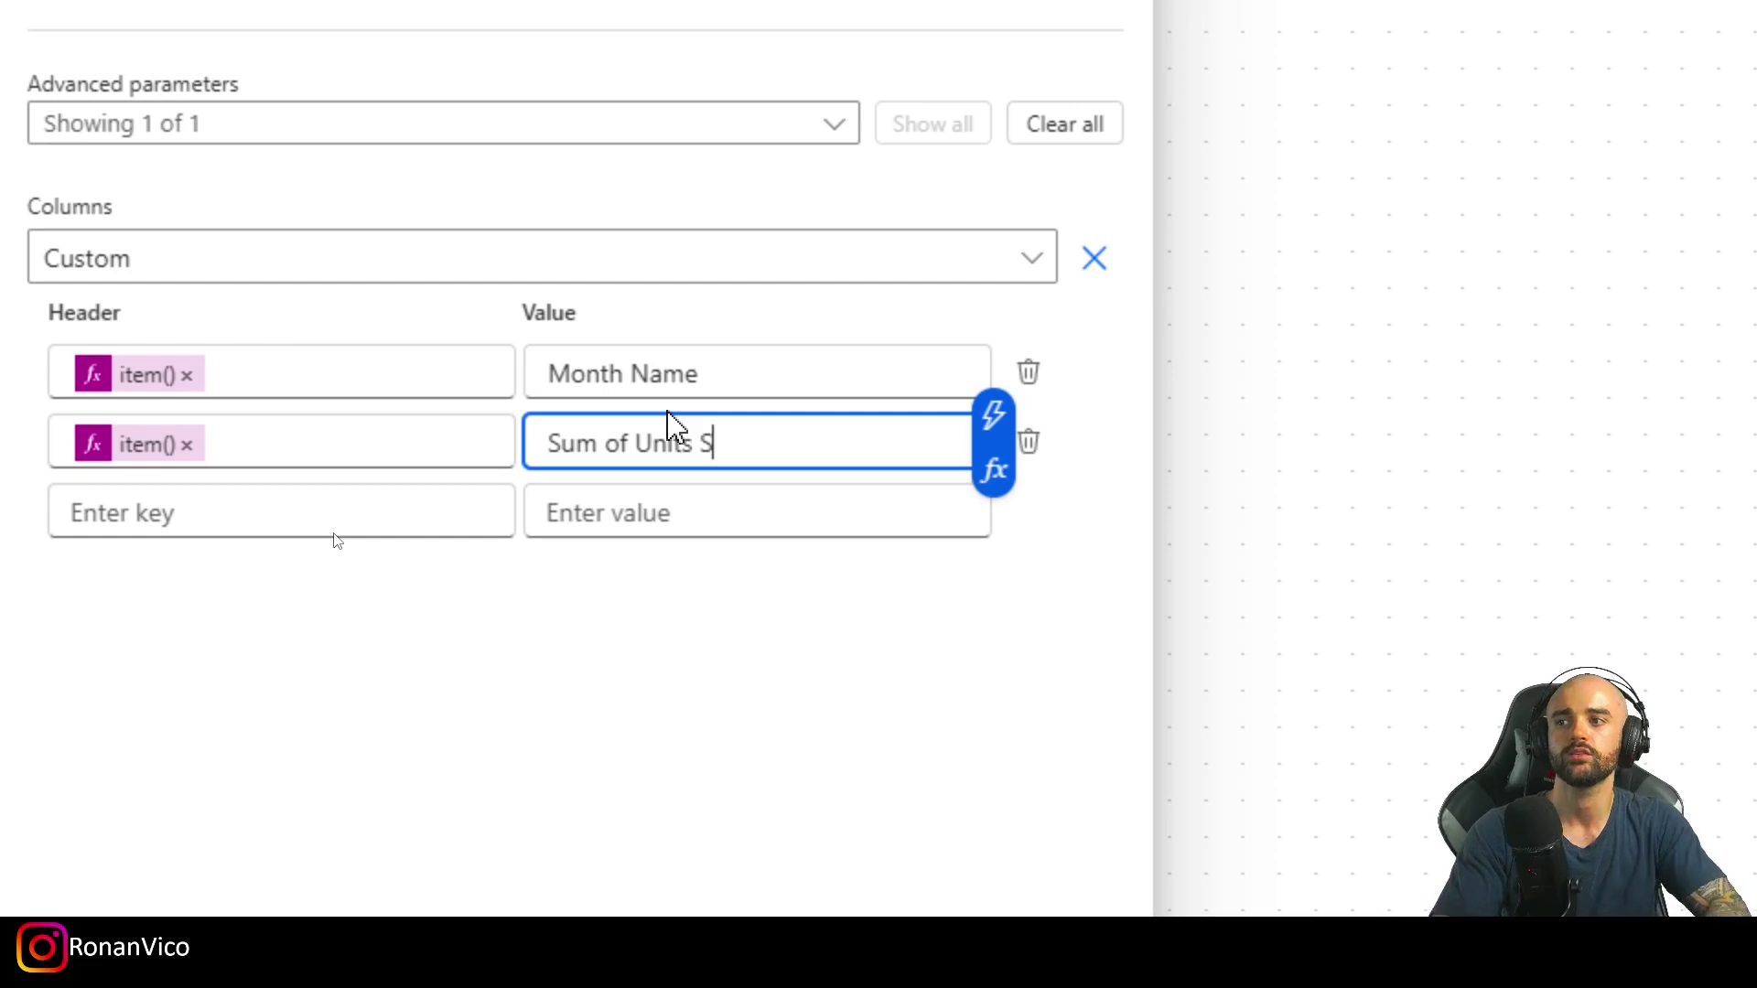
Step: Add the Office 365 Outlook action Send an email (V2) after the Create HTML table action
left_click_drag(1756, 381, 1756, 86)
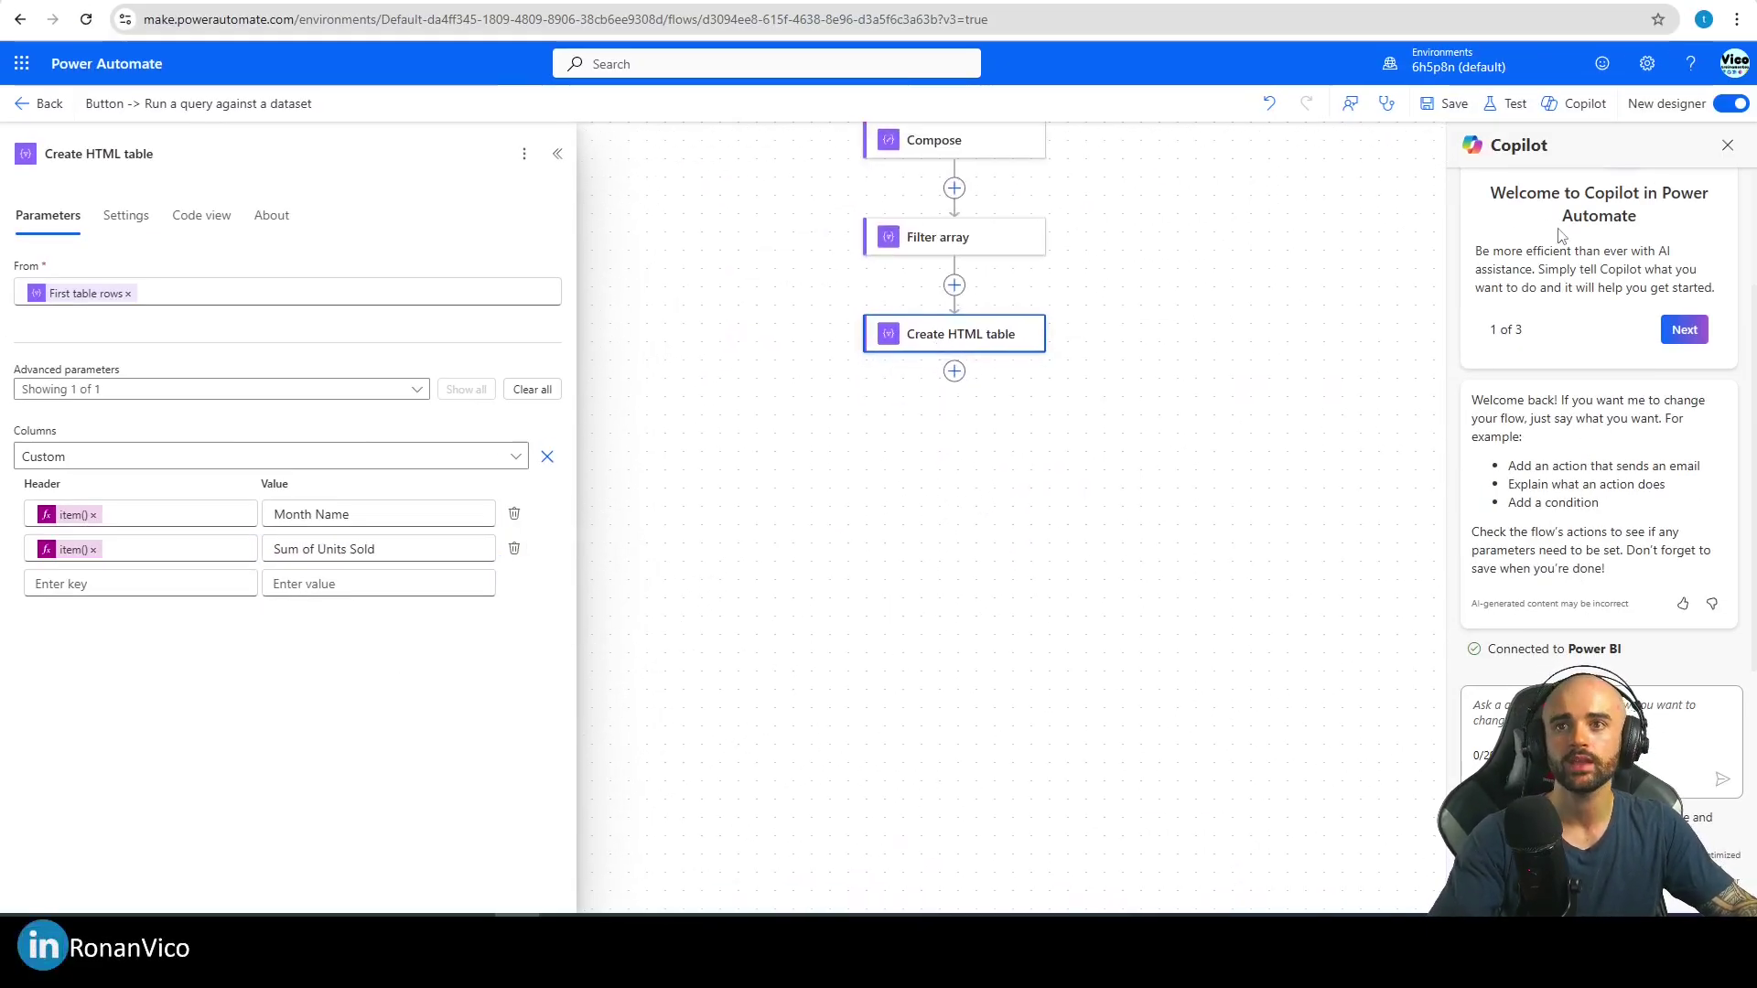
left_click(954, 370)
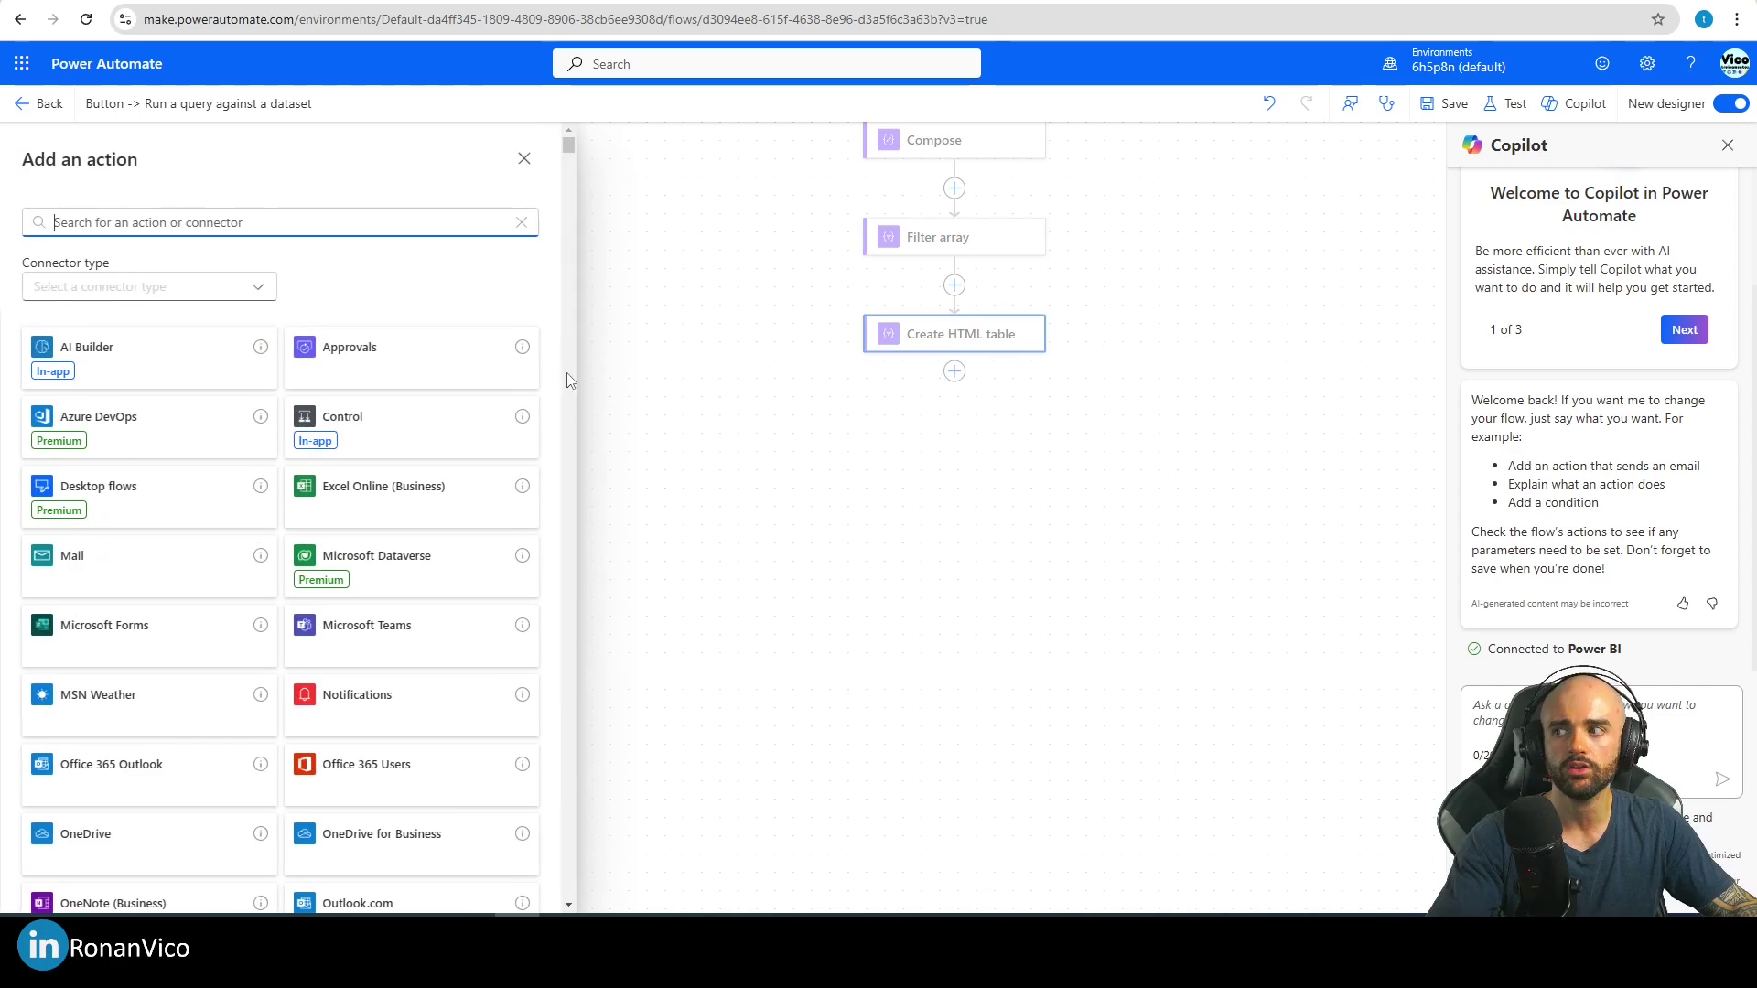
type("outlook")
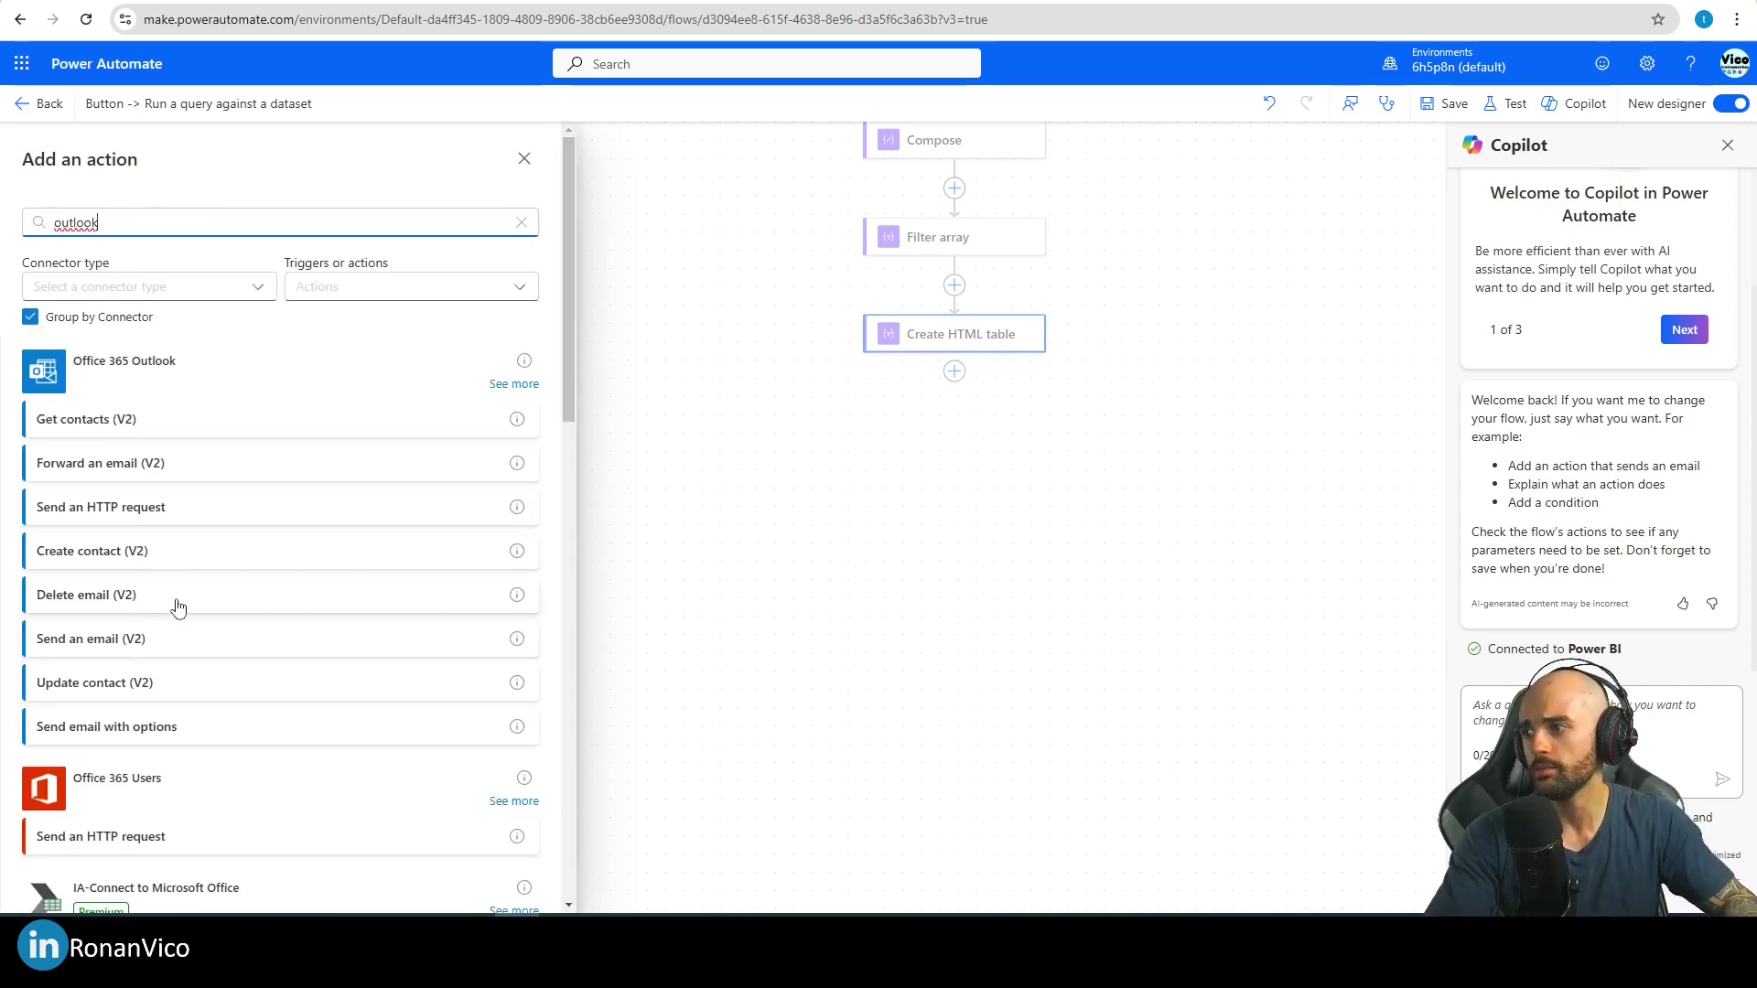
left_click(210, 638)
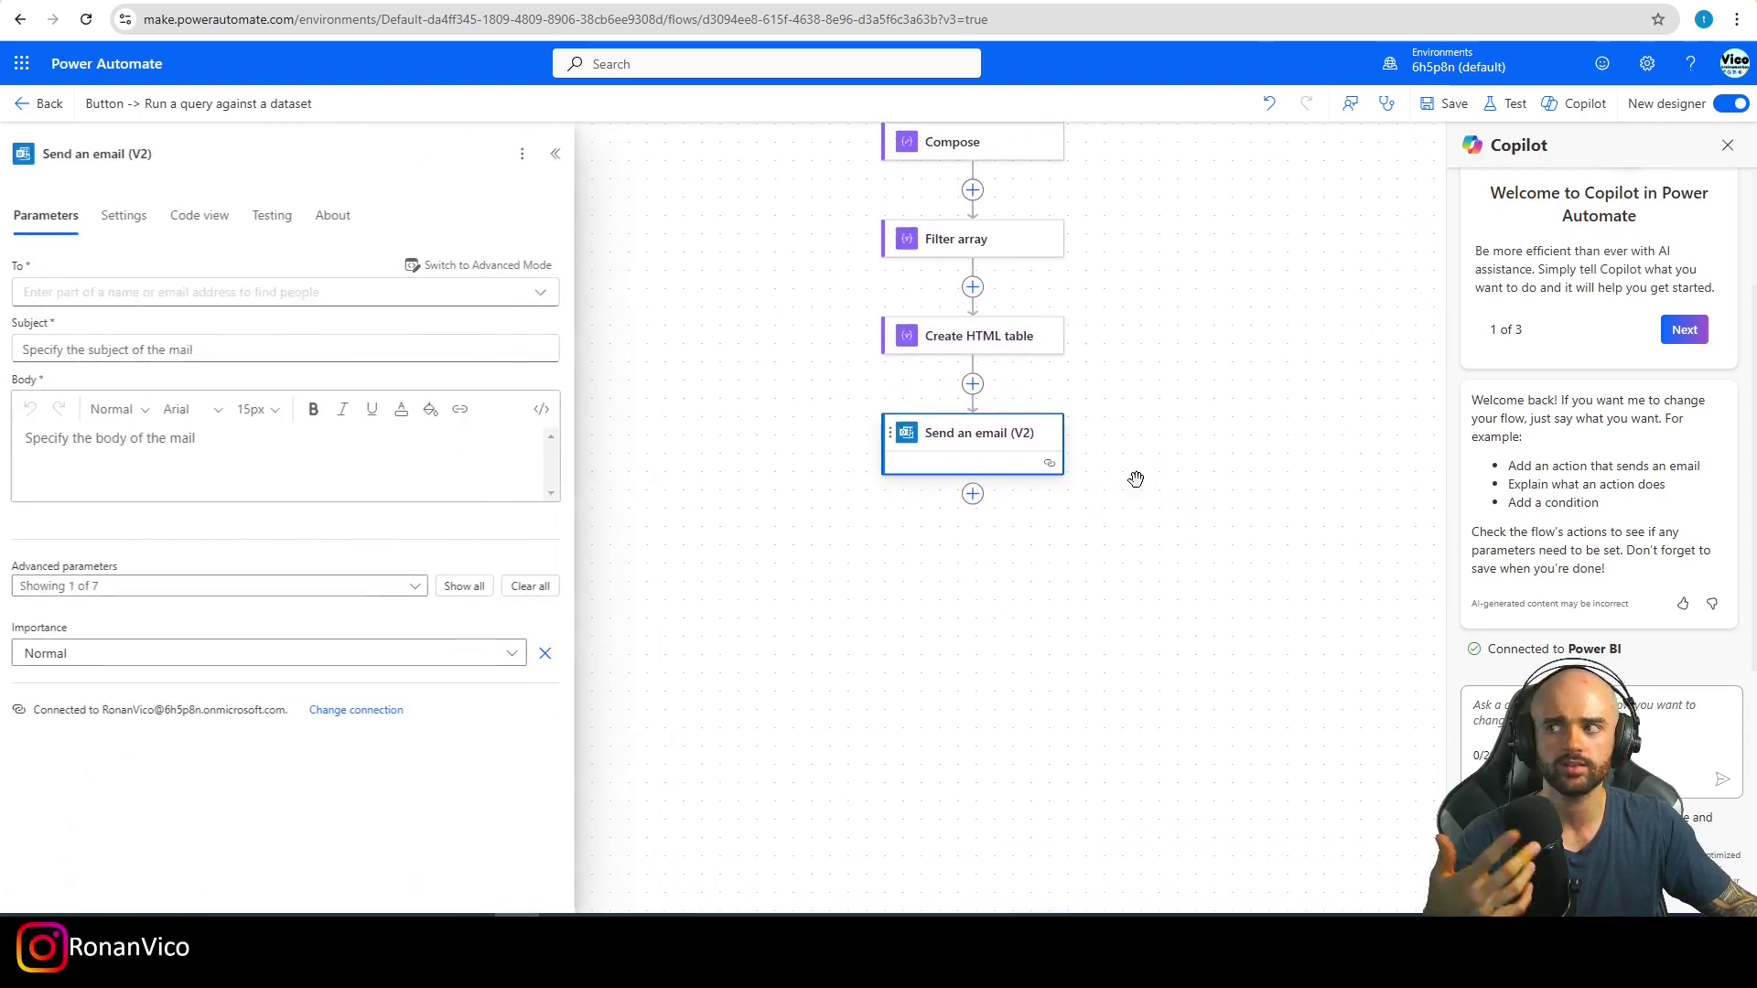
Step: Switch the email's recipient field to advanced mode and fill it with the signed-in account's email address
left_click(491, 268)
left_click(161, 295)
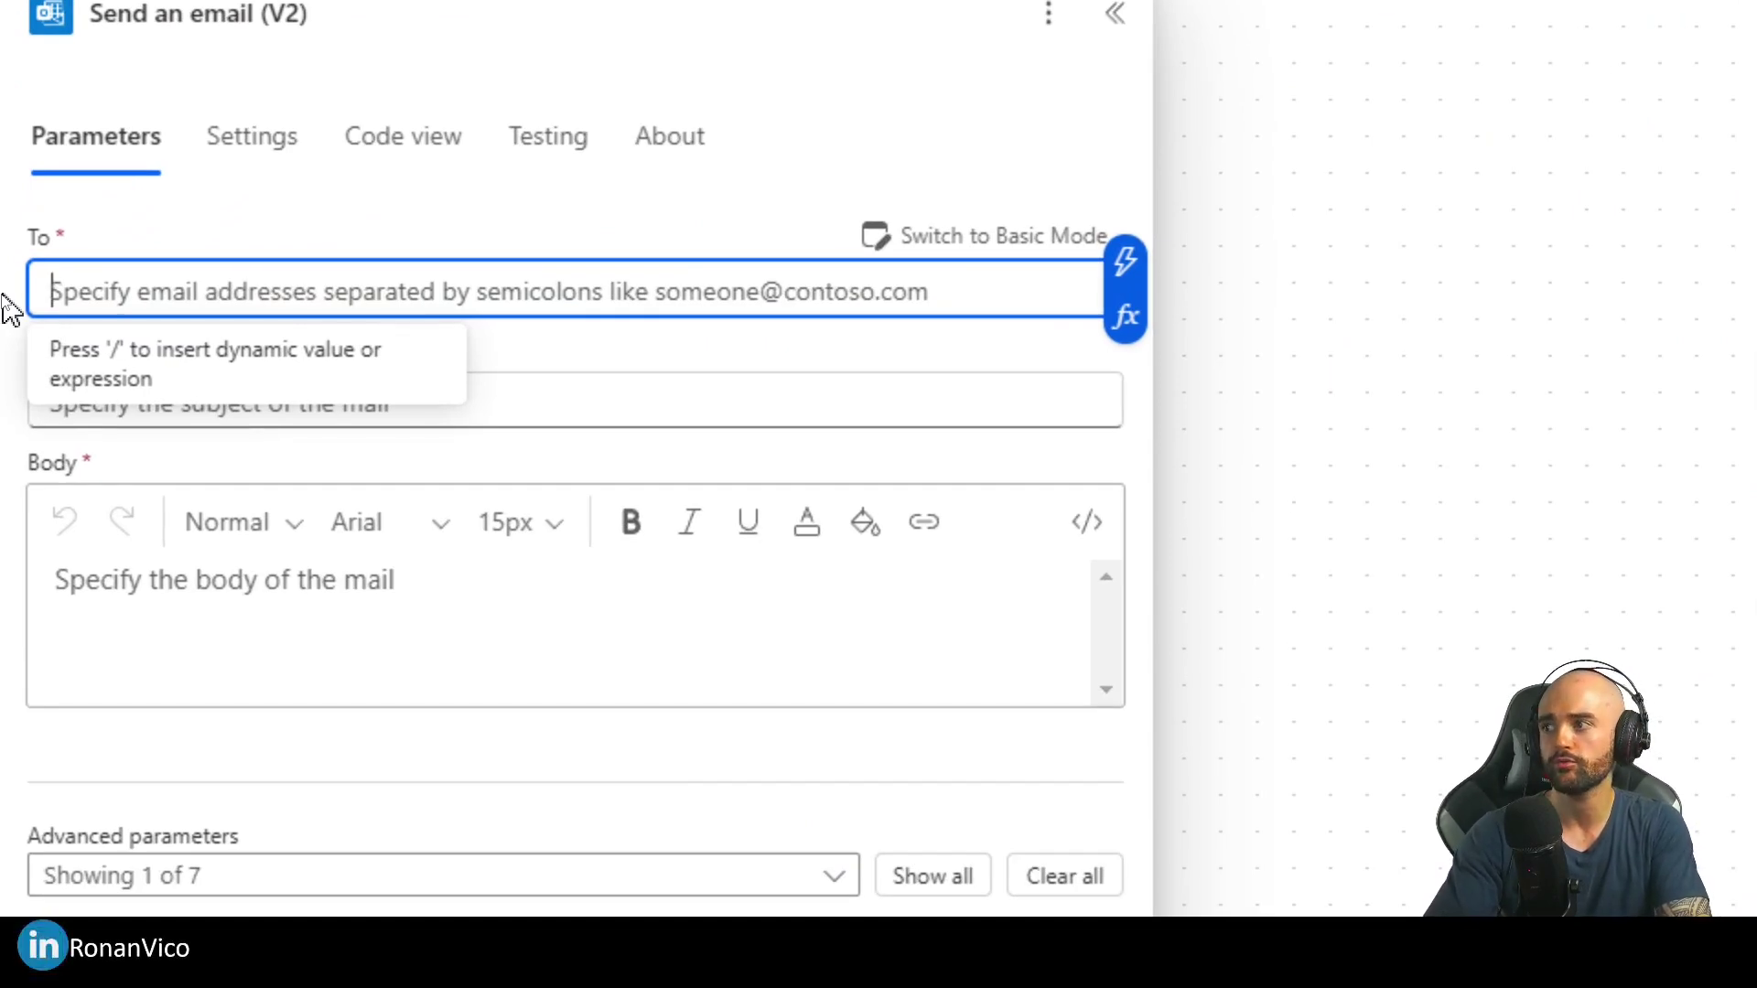
type("r")
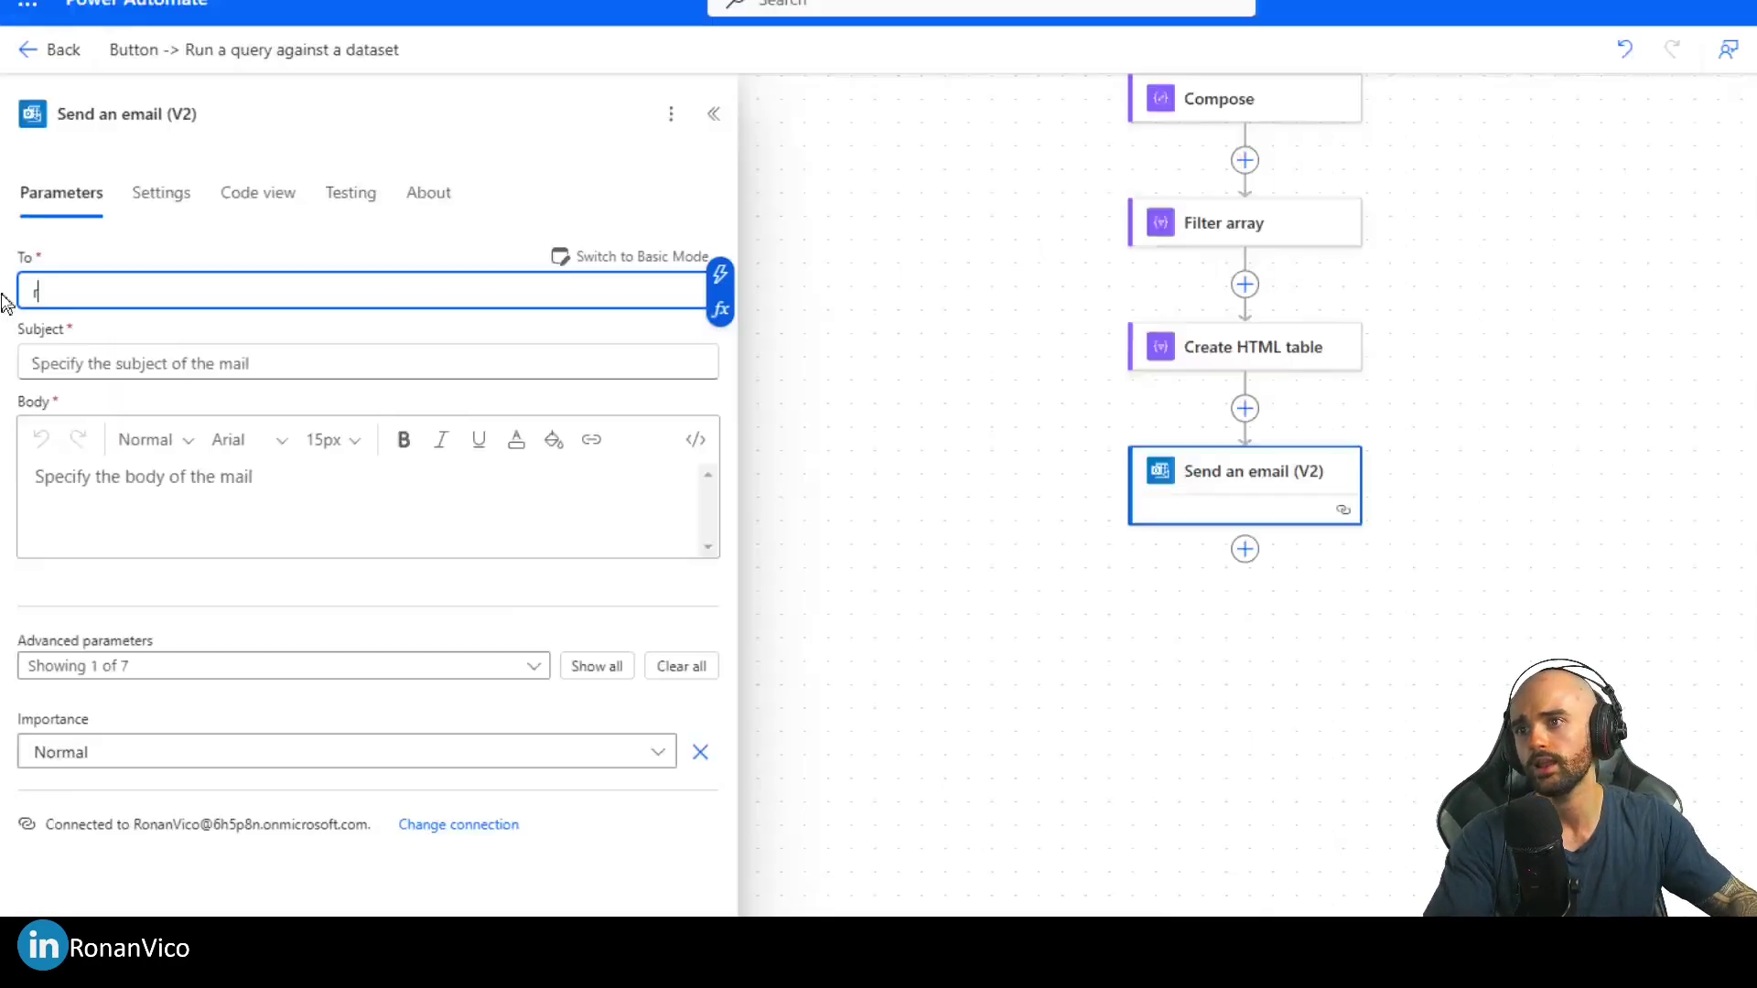
left_click(1734, 63)
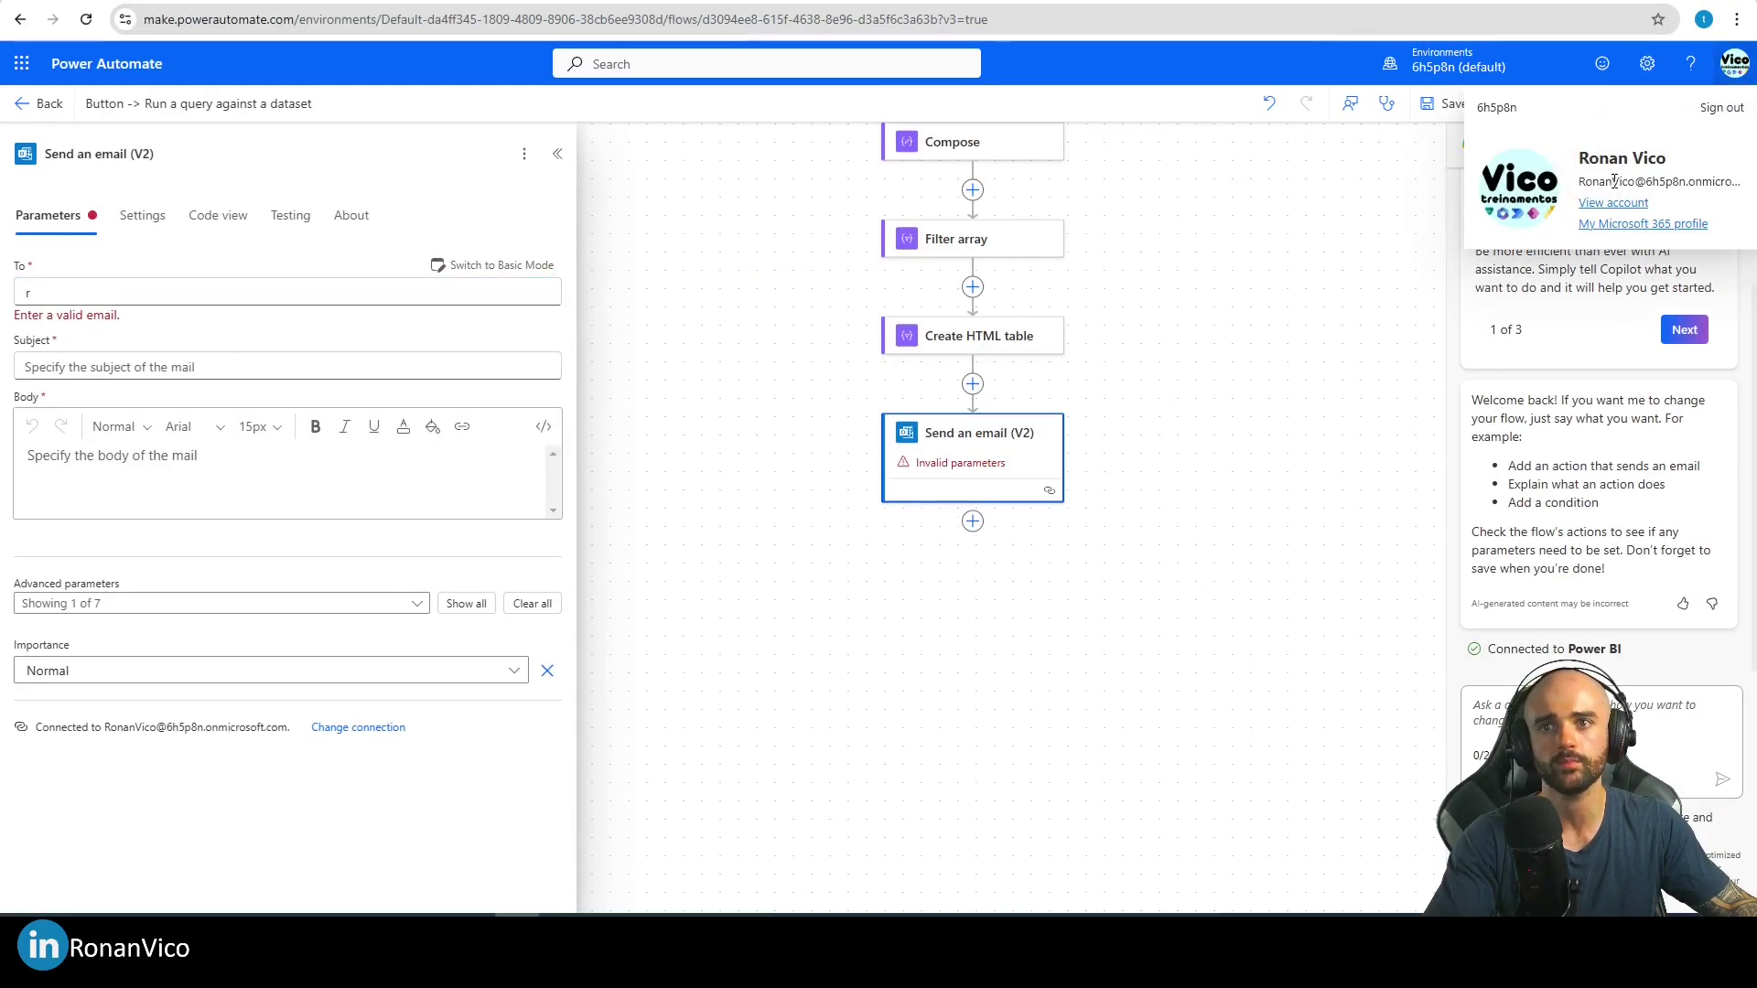
triple_click(1615, 180)
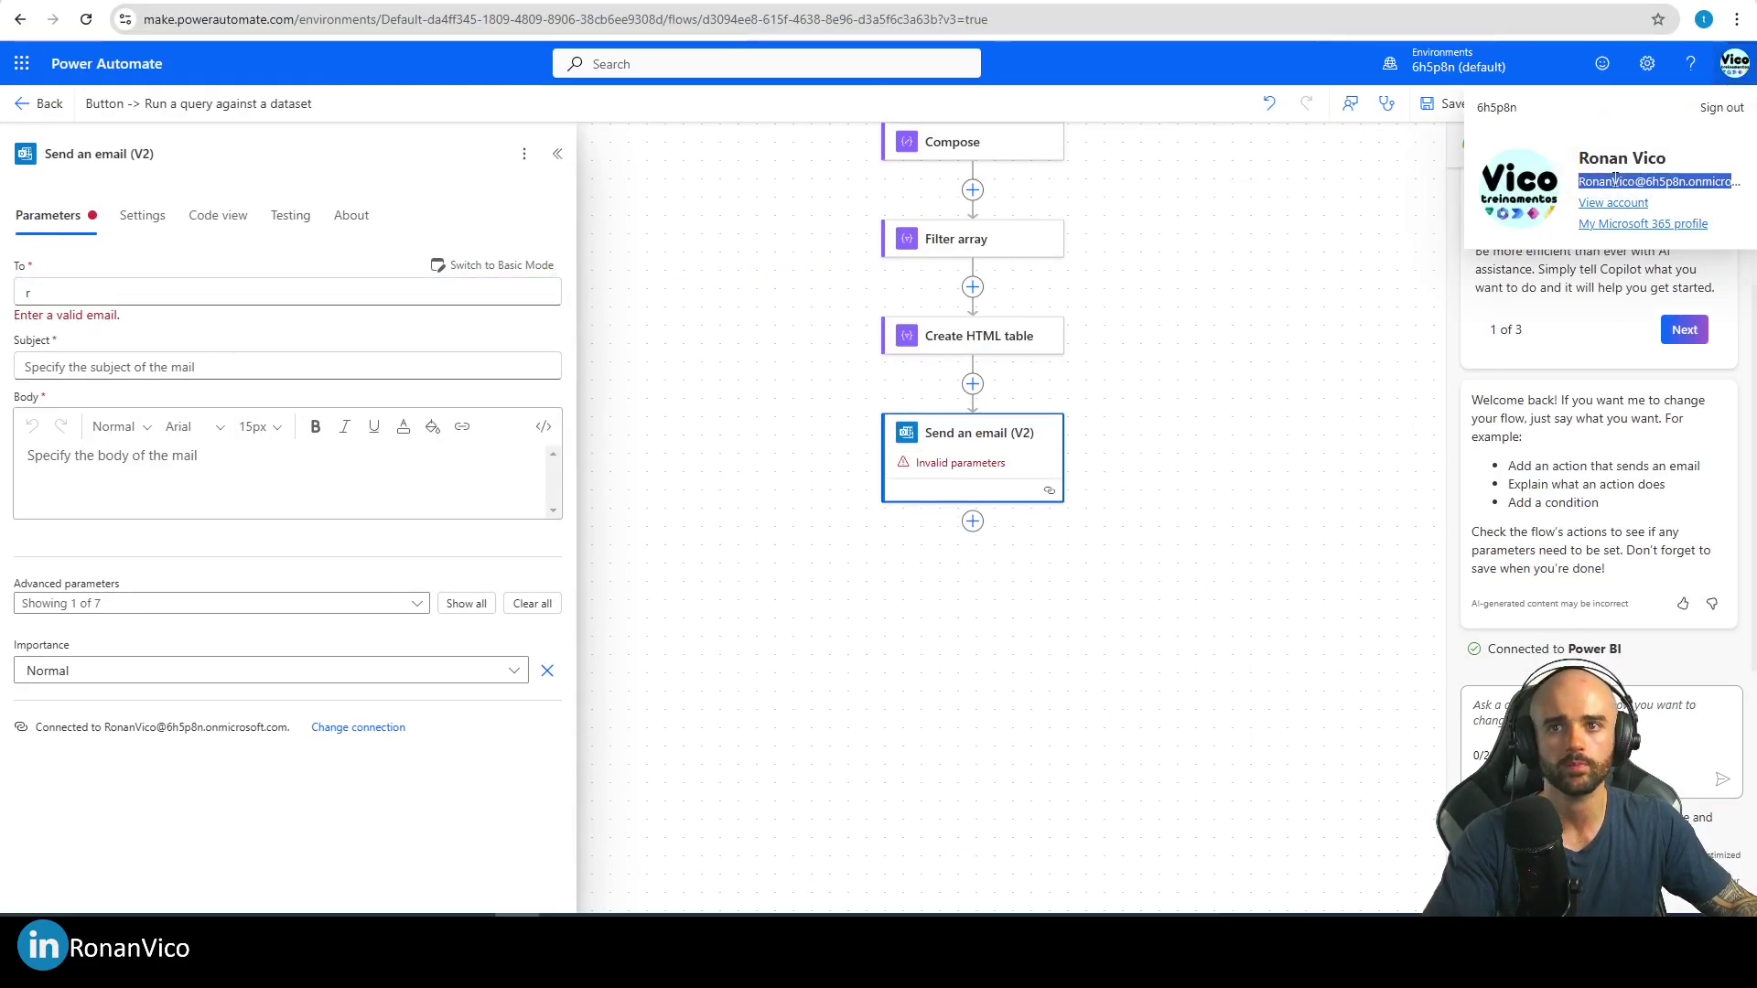
left_click(141, 289)
key("ctrl+a")
key("ctrl+v")
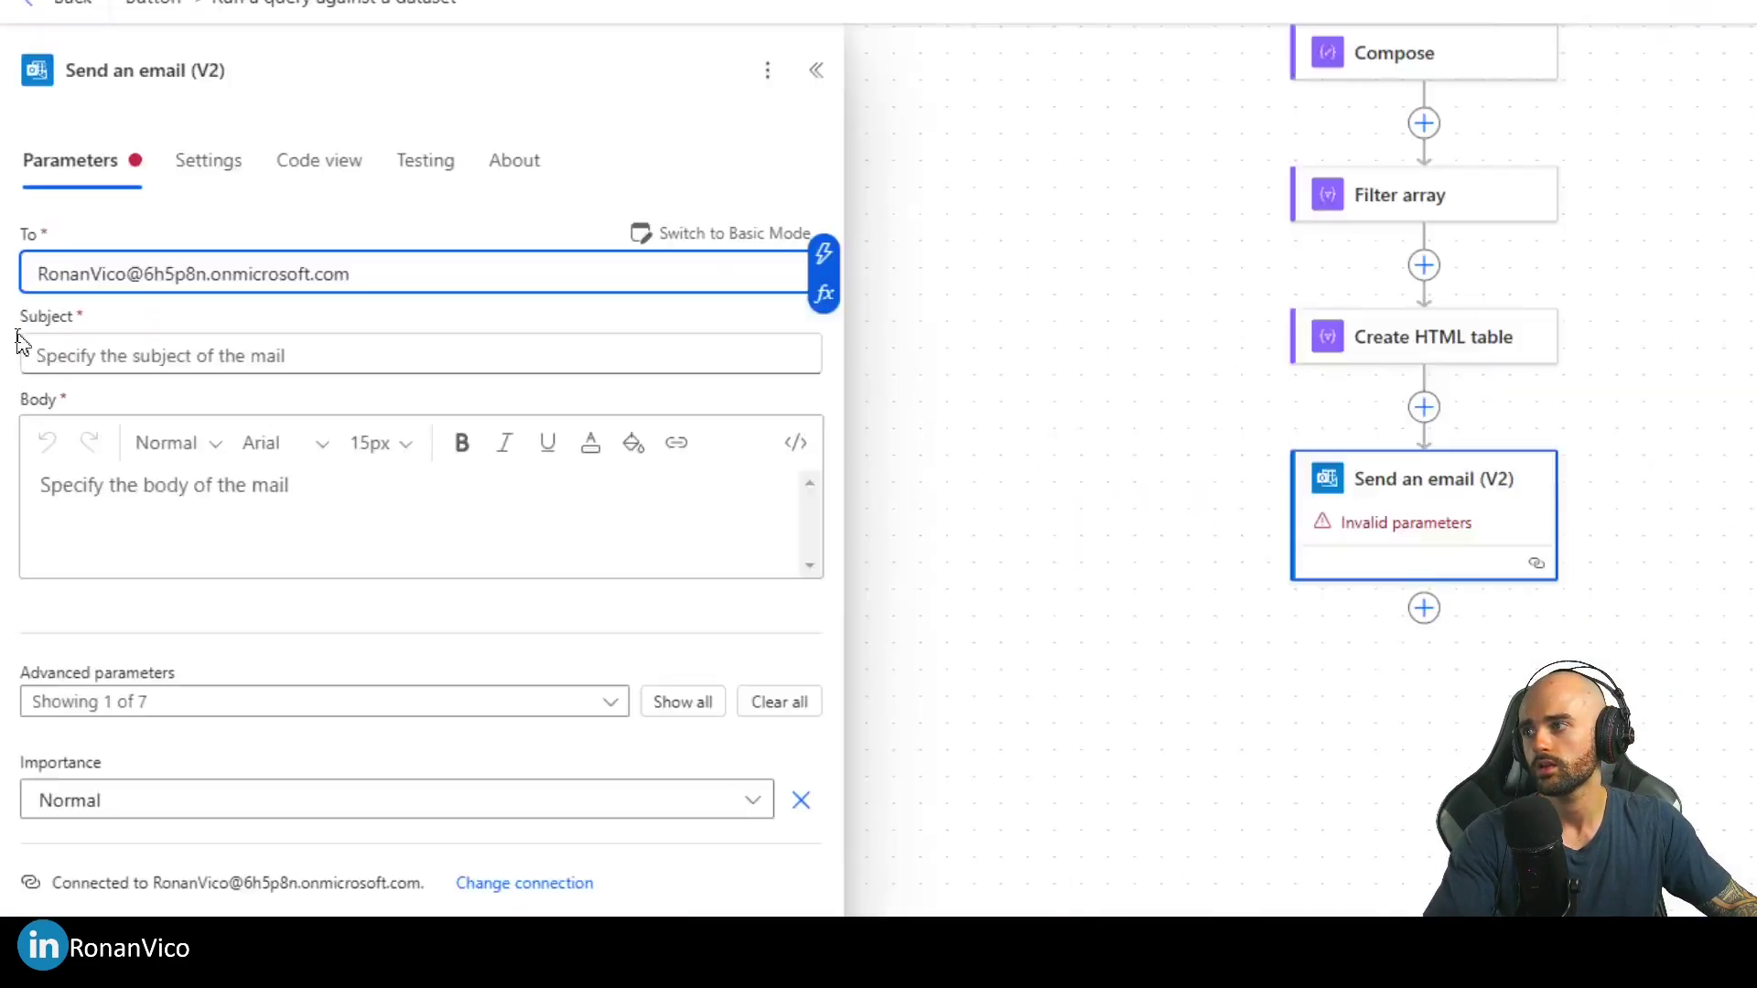
Step: Set the email subject to My powe bi data about Units sold monthly and insert the Create HTML table Output as the body
left_click(42, 343)
type("My powe bi data about Units sold monthly")
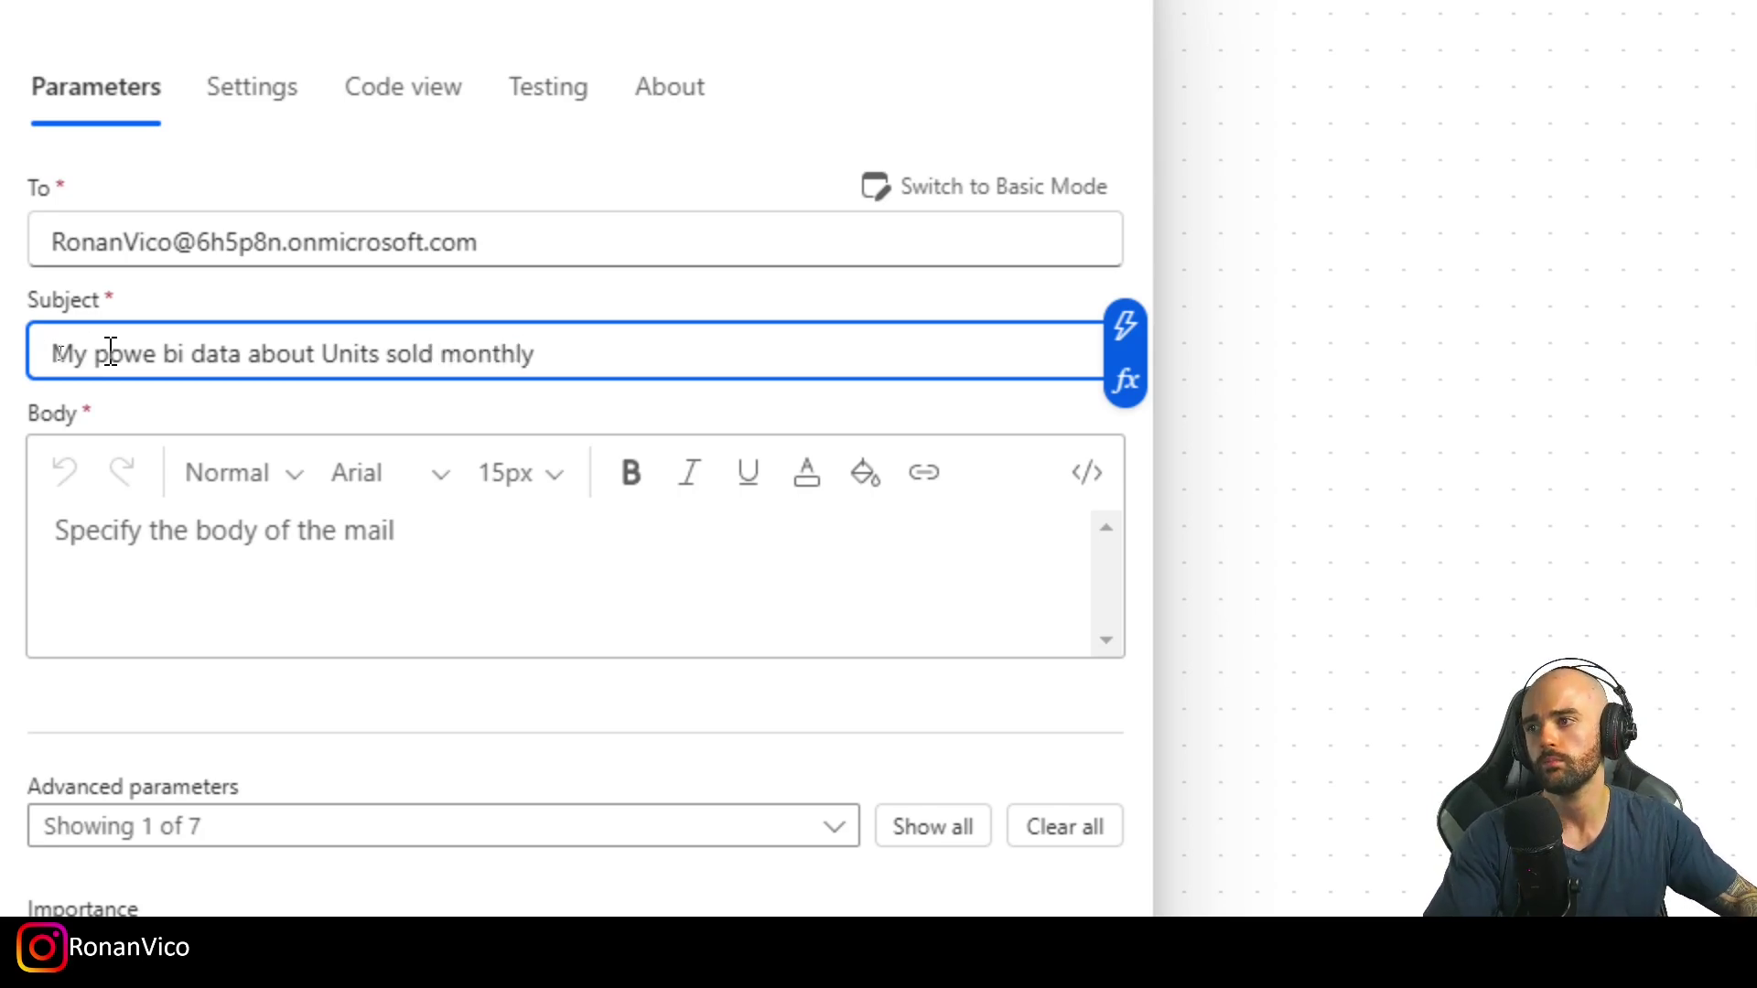
scroll(388, 722, "down", 5)
left_click(393, 165)
scroll(362, 102, "up", 4)
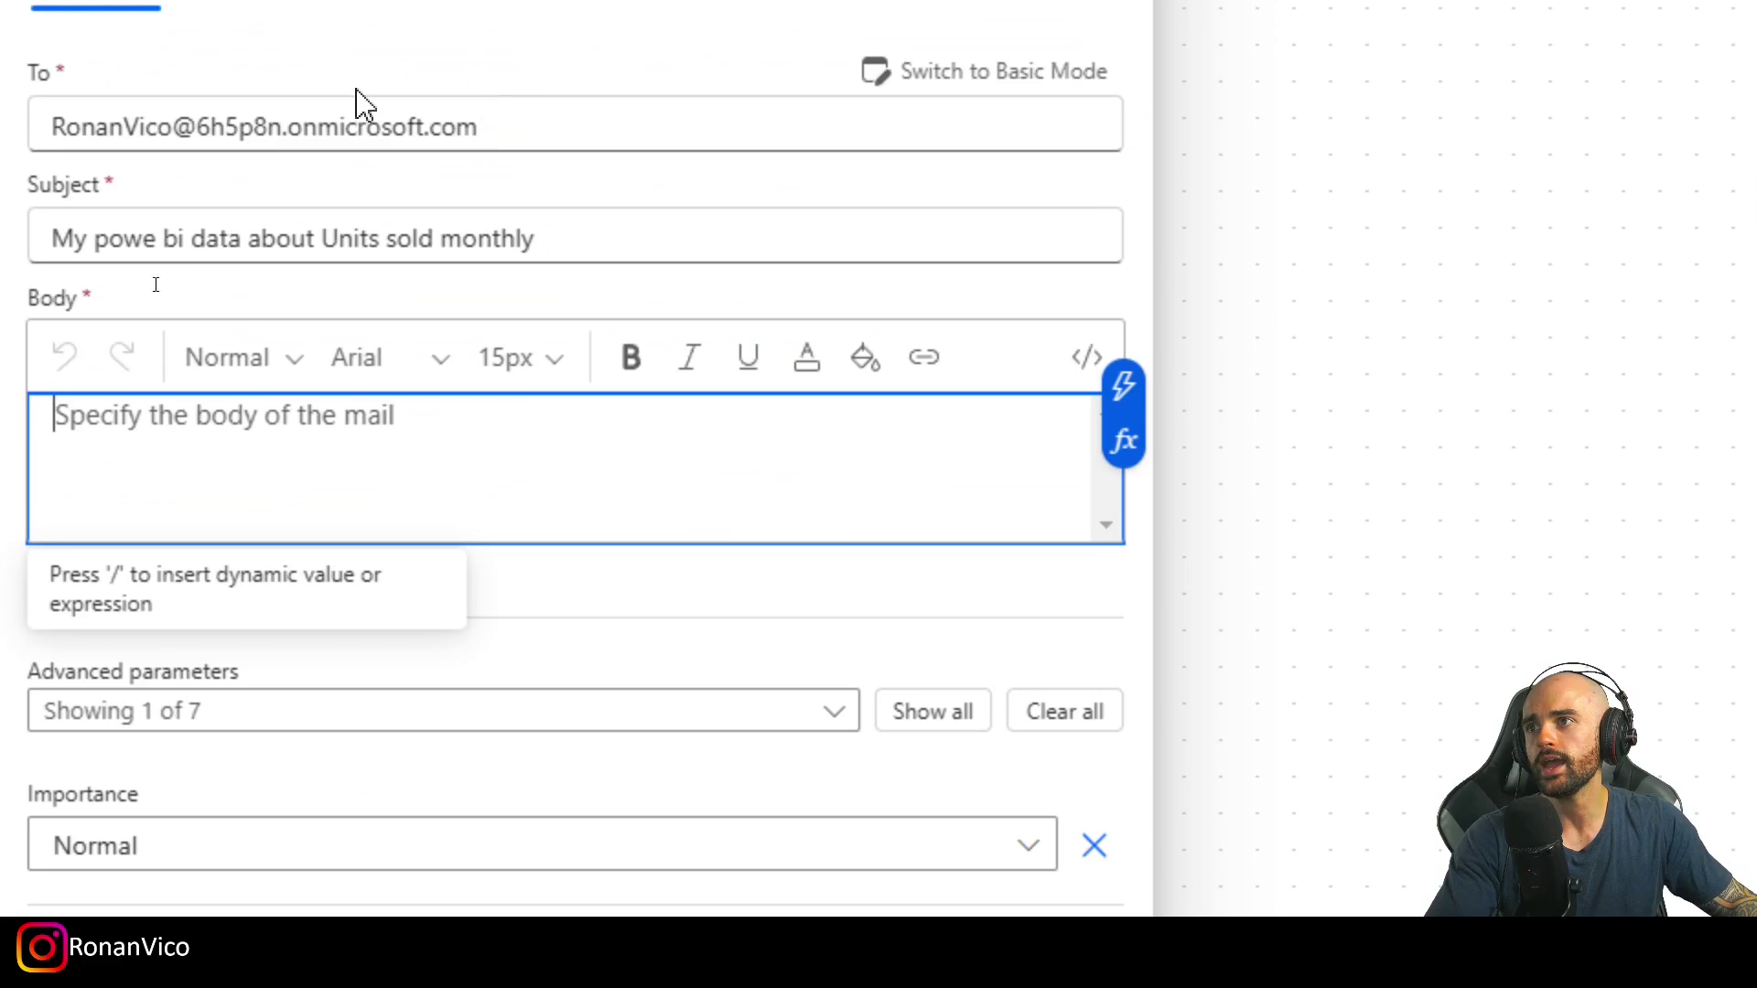
left_click(1124, 389)
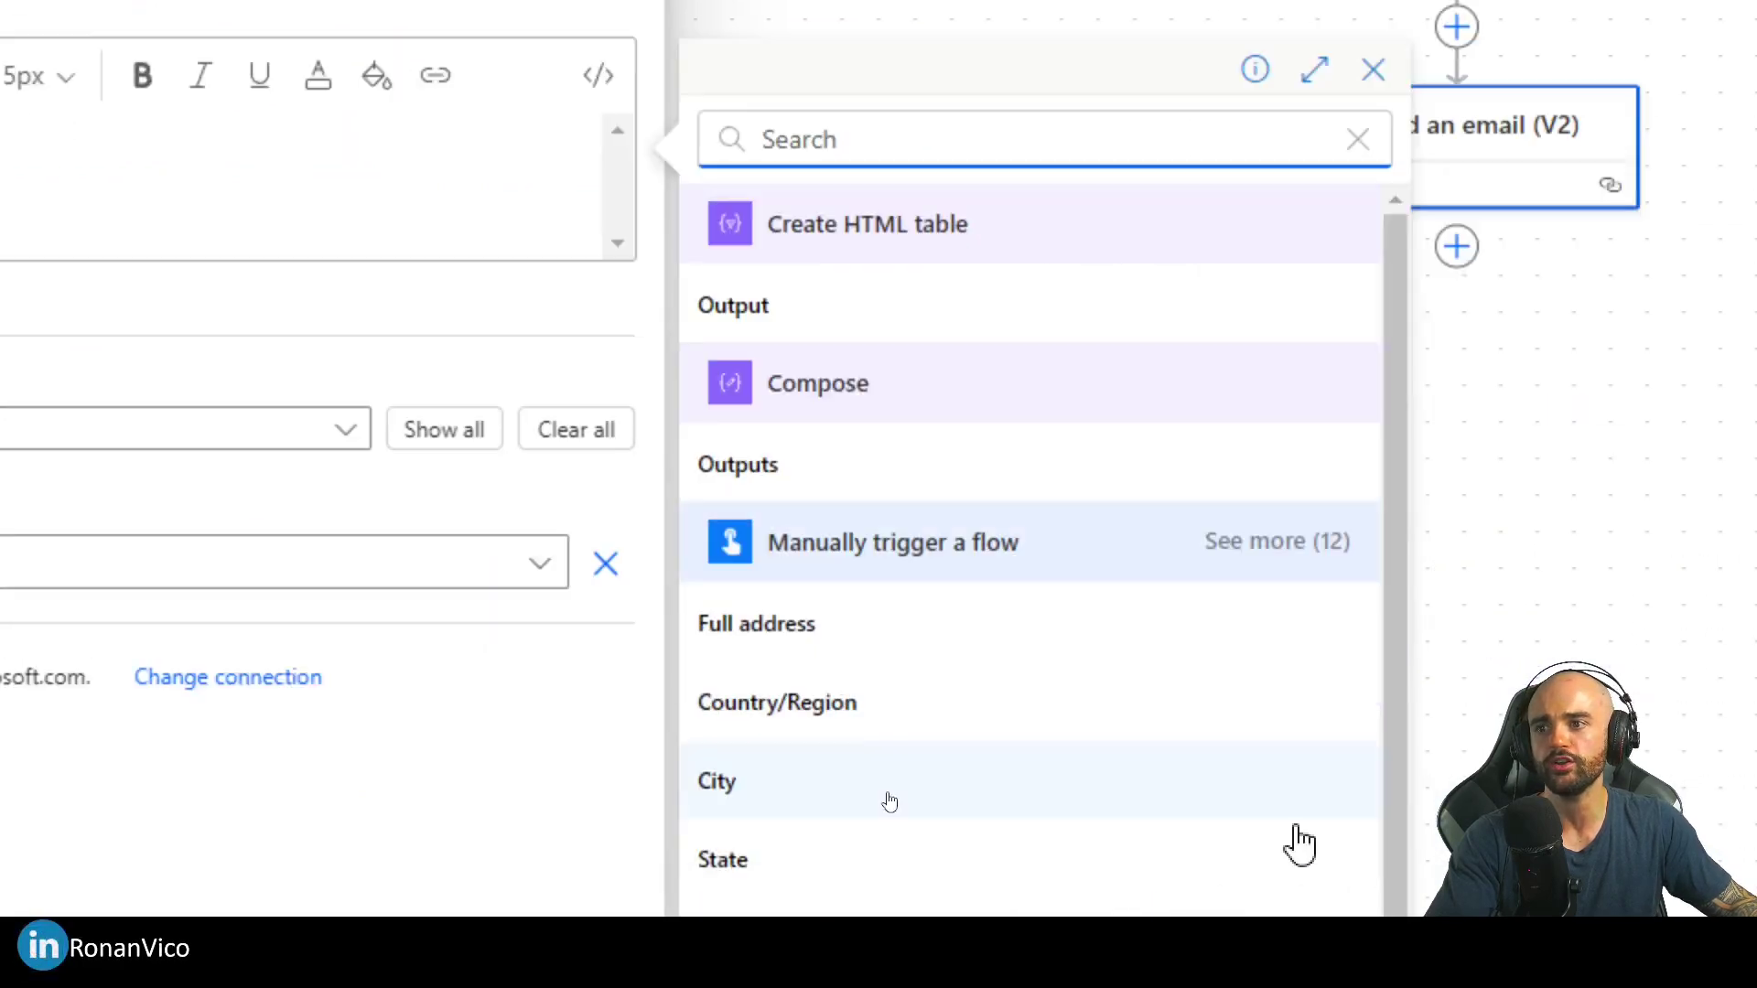
left_click(925, 243)
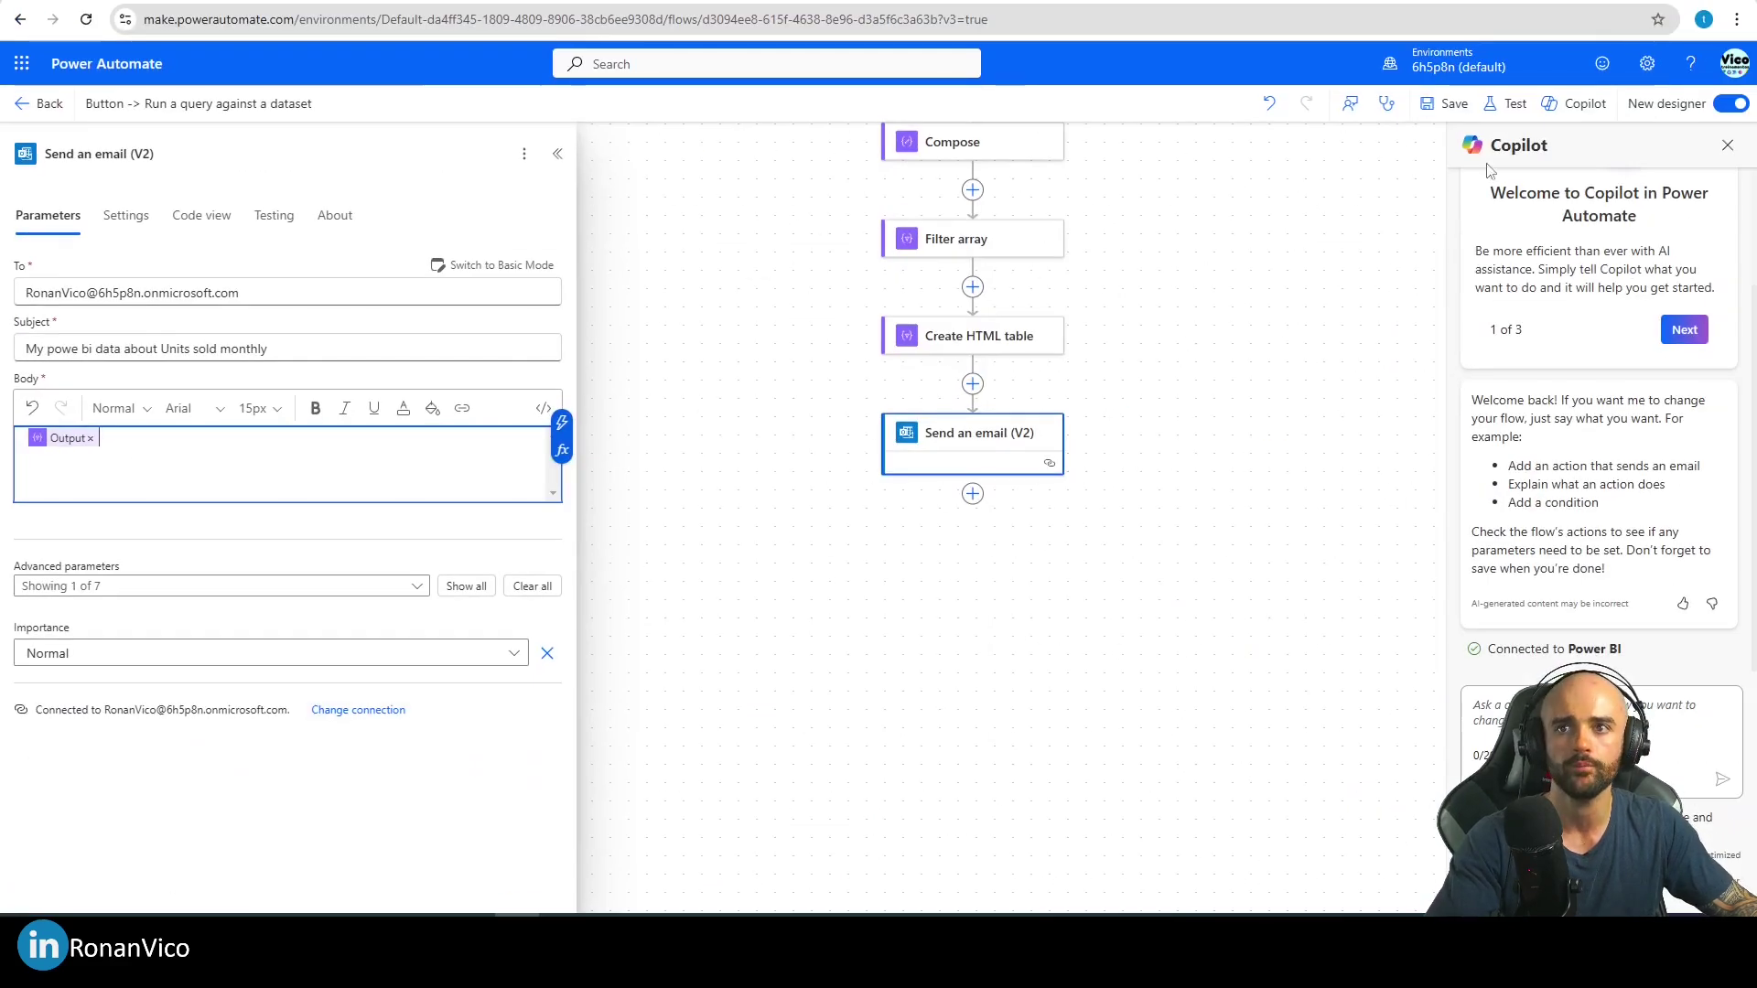
Step: Save the flow and run it as a manual test, inspecting the Filter array action's run results
key("ctrl+s")
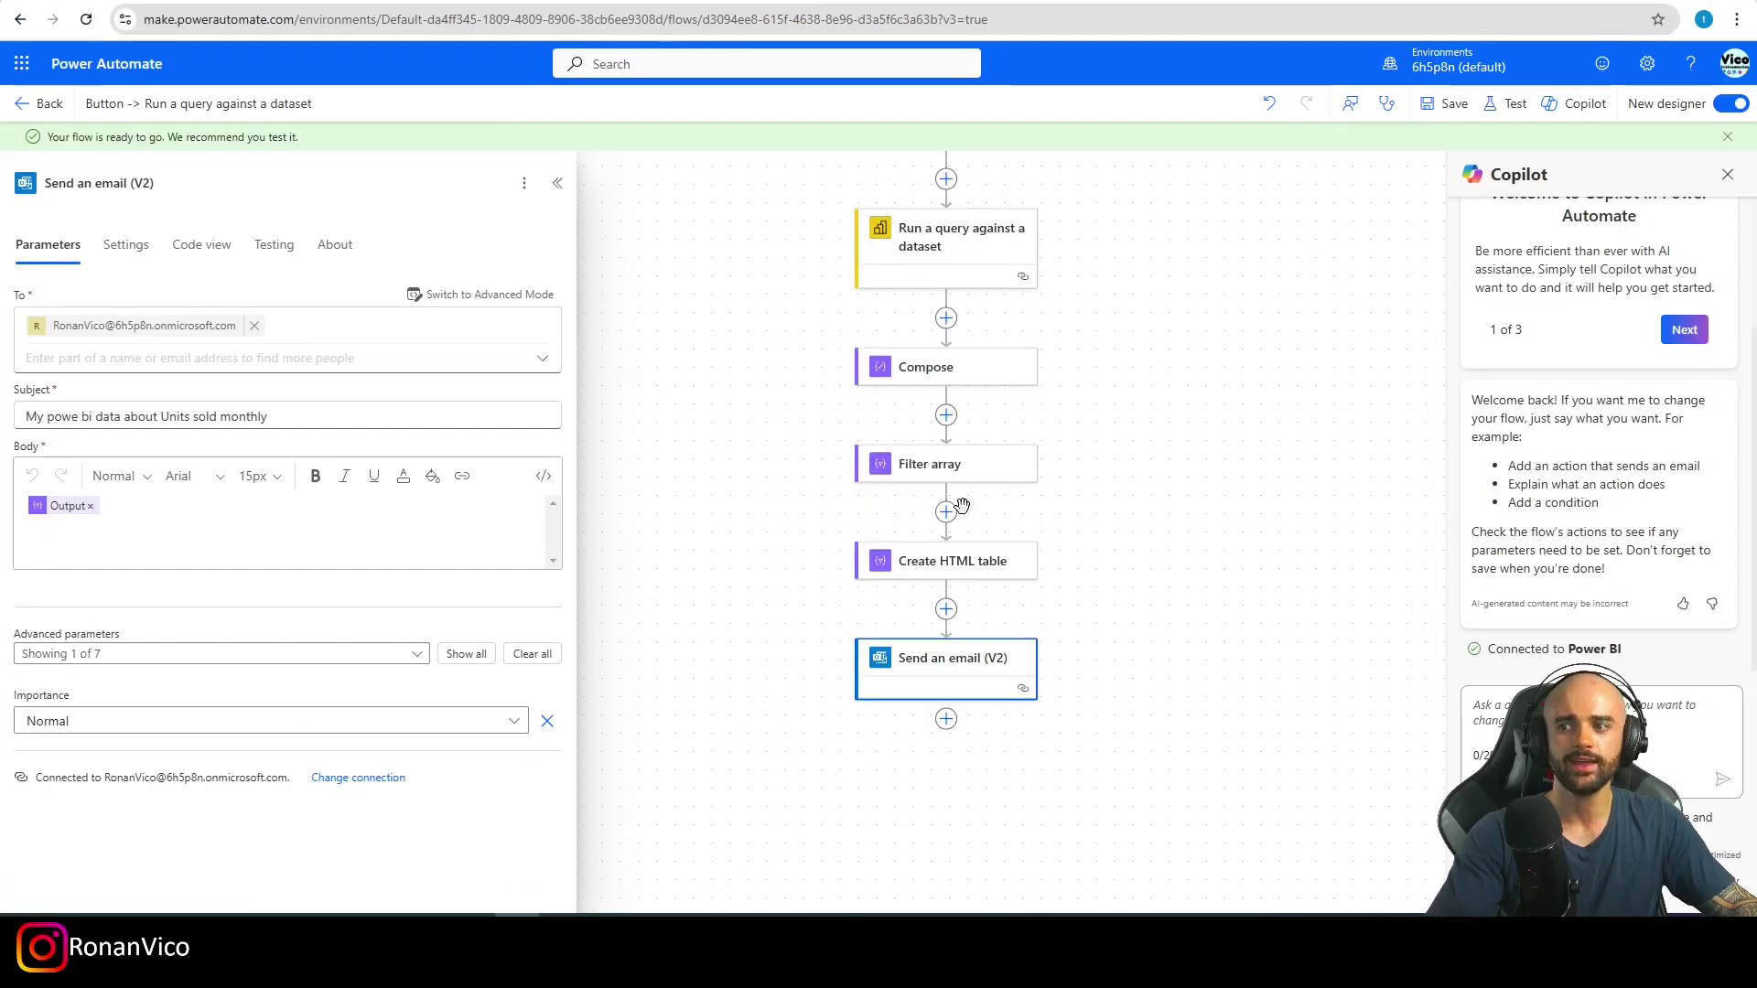
left_click(1508, 103)
left_click(1461, 174)
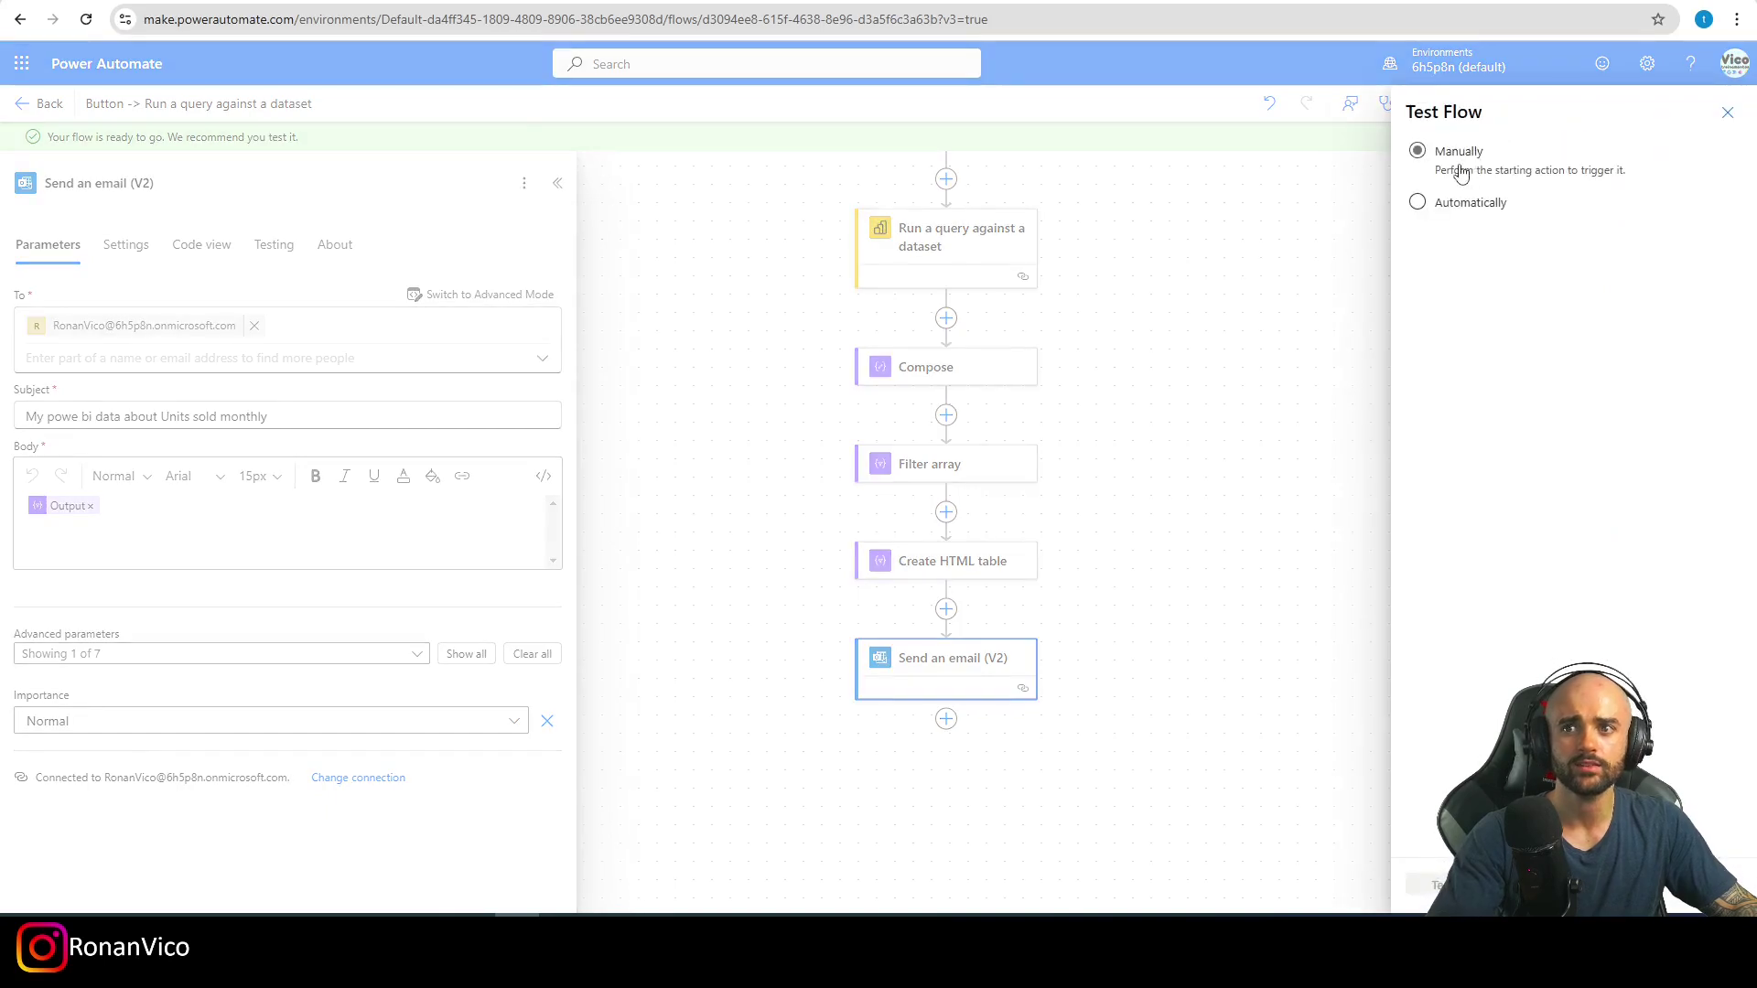
left_click(1435, 885)
left_click(1435, 885)
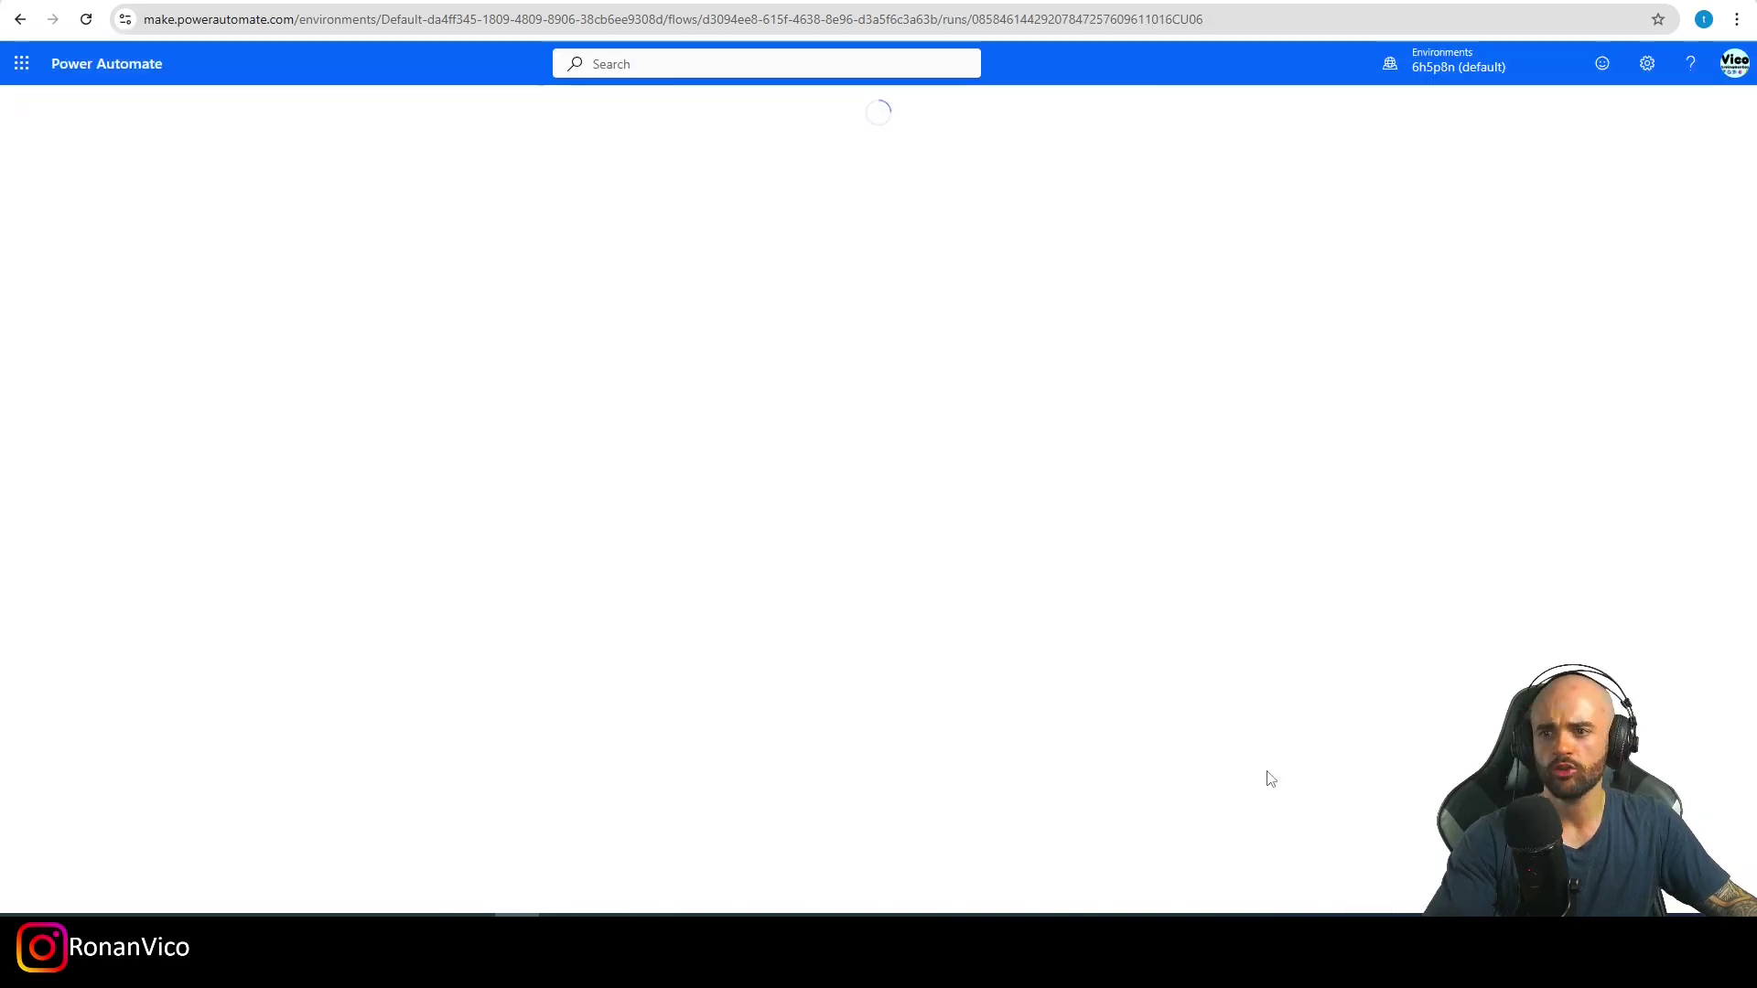
left_click(688, 488)
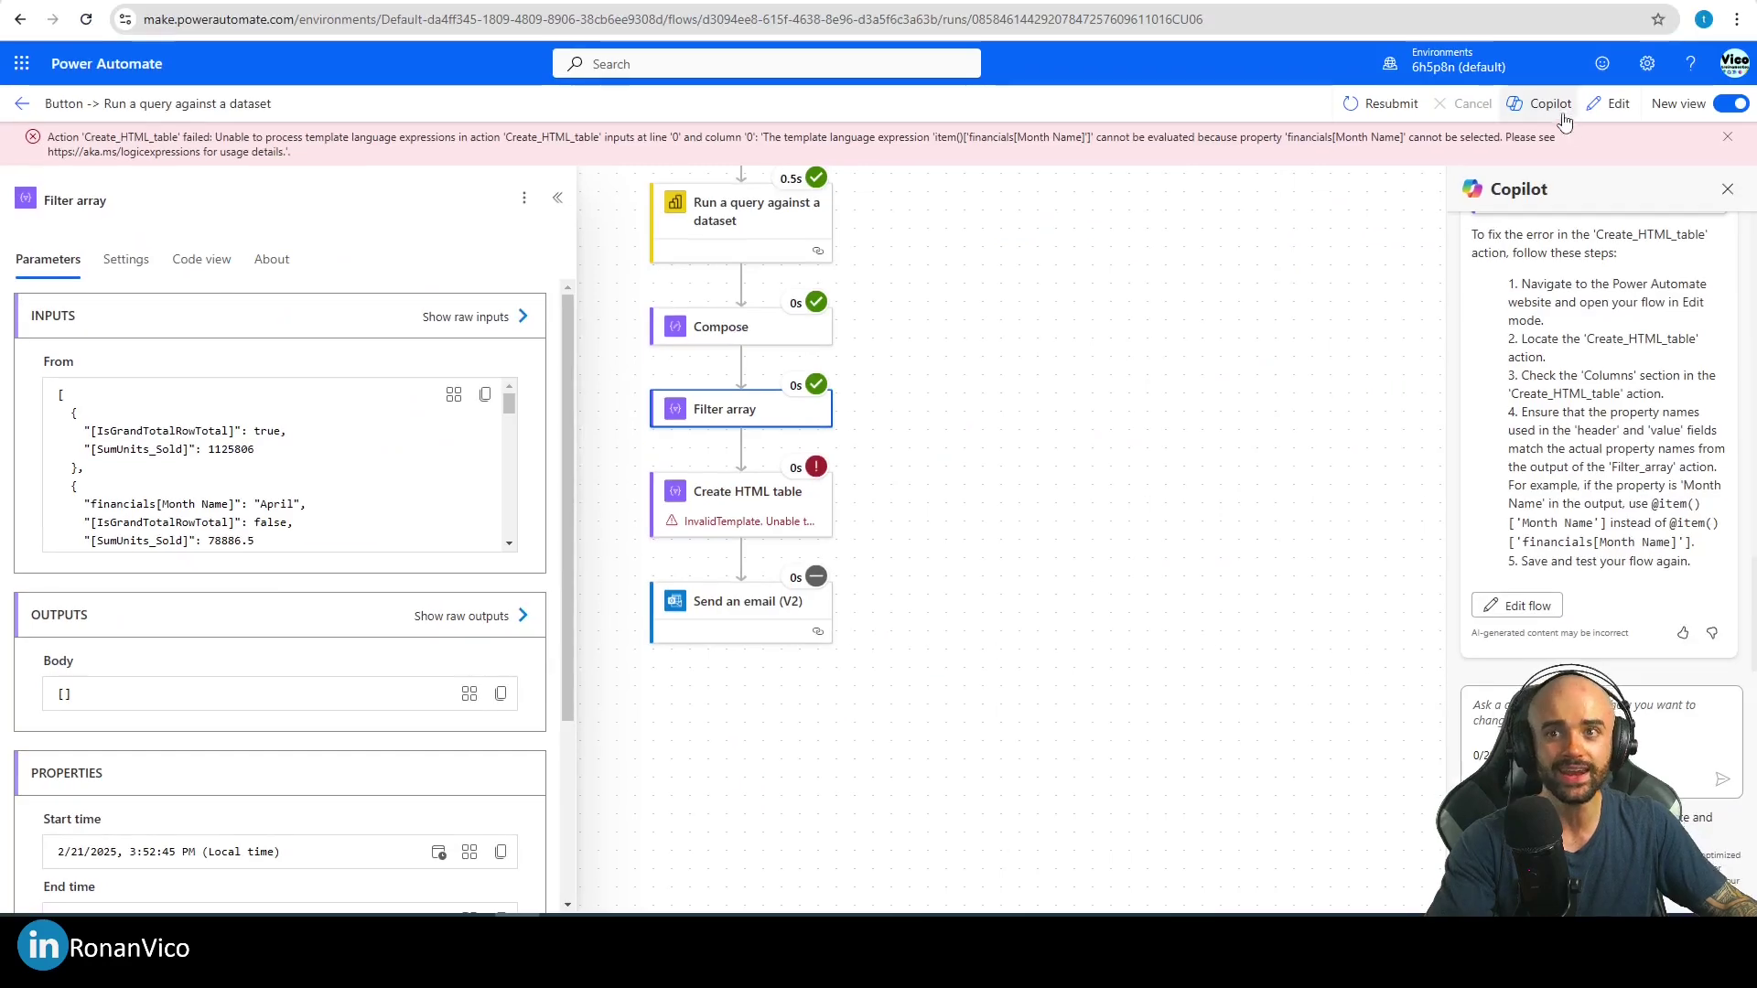
Step: Return to editing the flow and replace the Filter array's field to compare with the expression item()['[IsGrandTotalRowTotal]']
left_click(1557, 106)
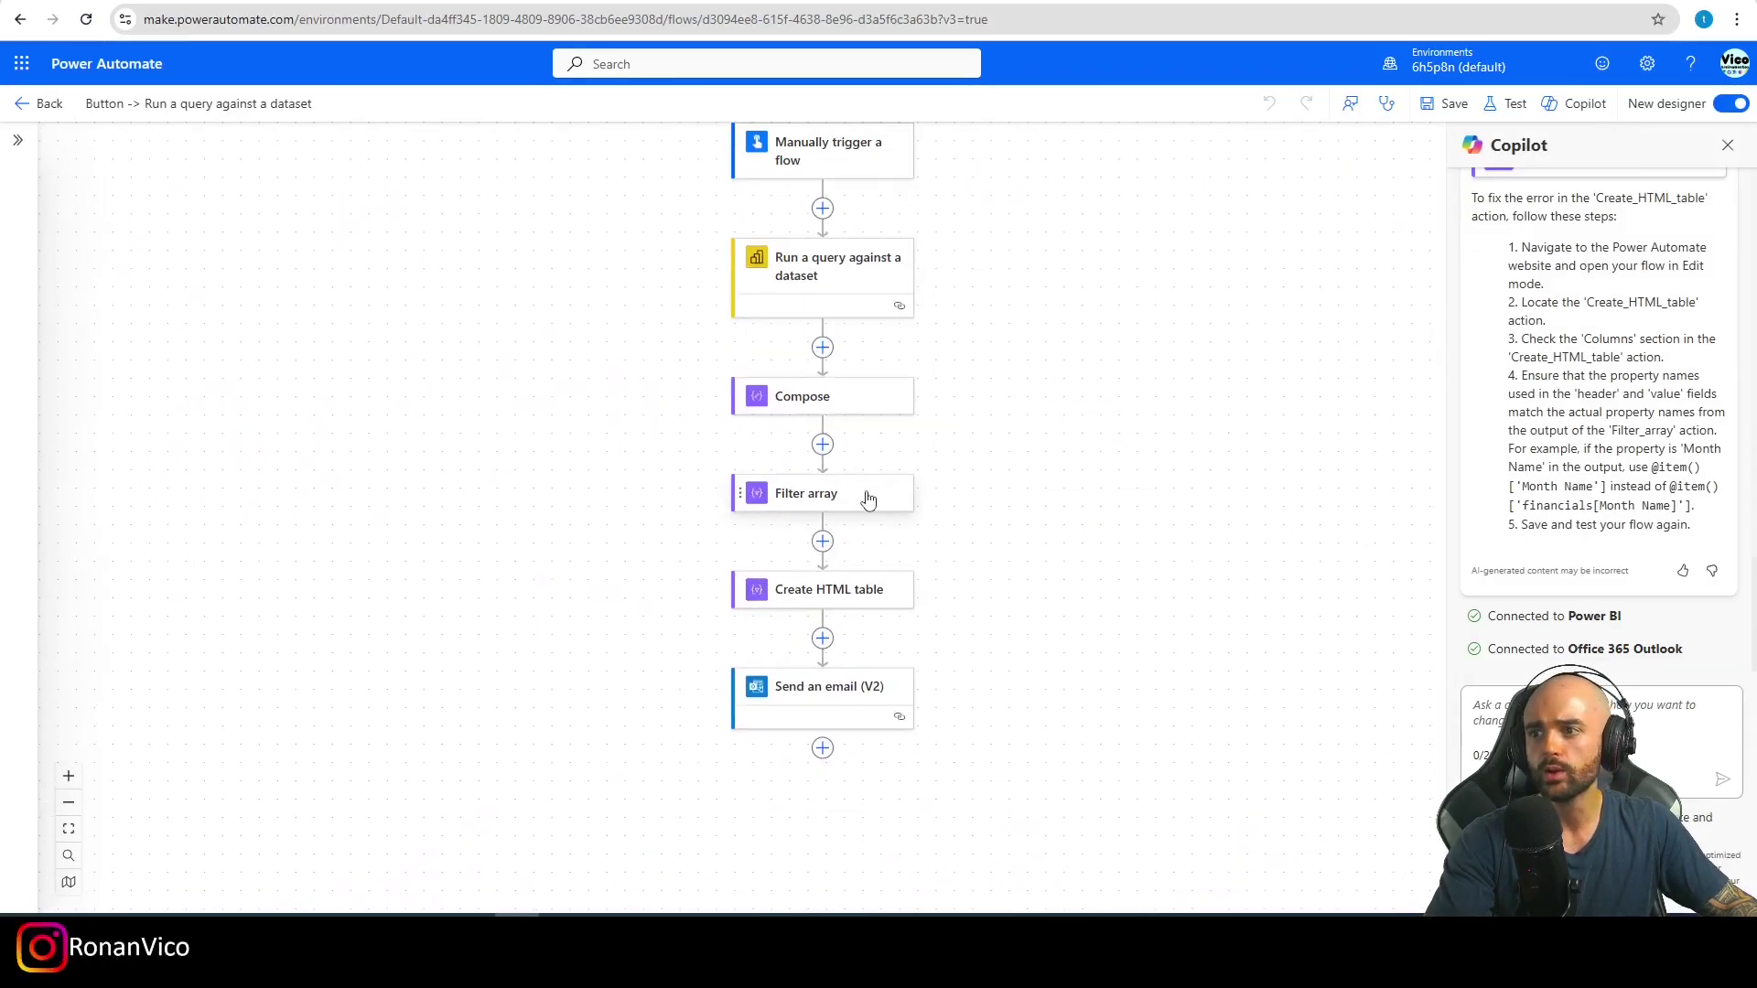
left_click(748, 498)
left_click_drag(129, 349, 31, 358)
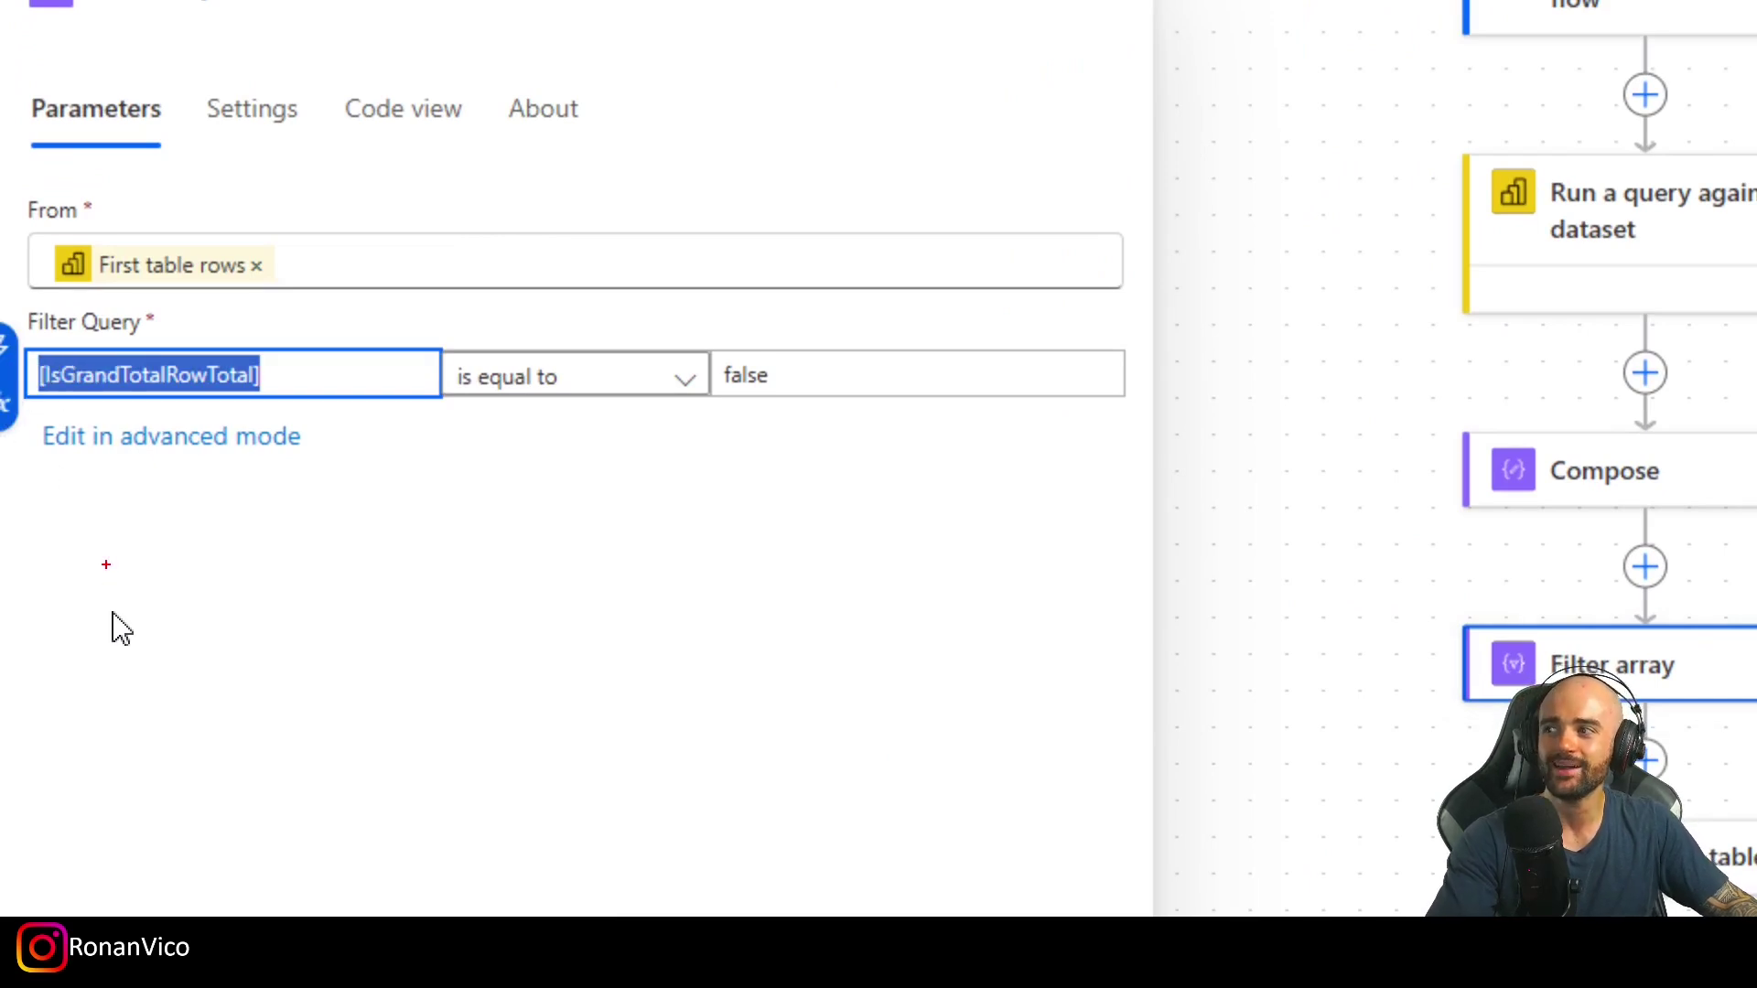
left_click_drag(116, 406, 625, 464)
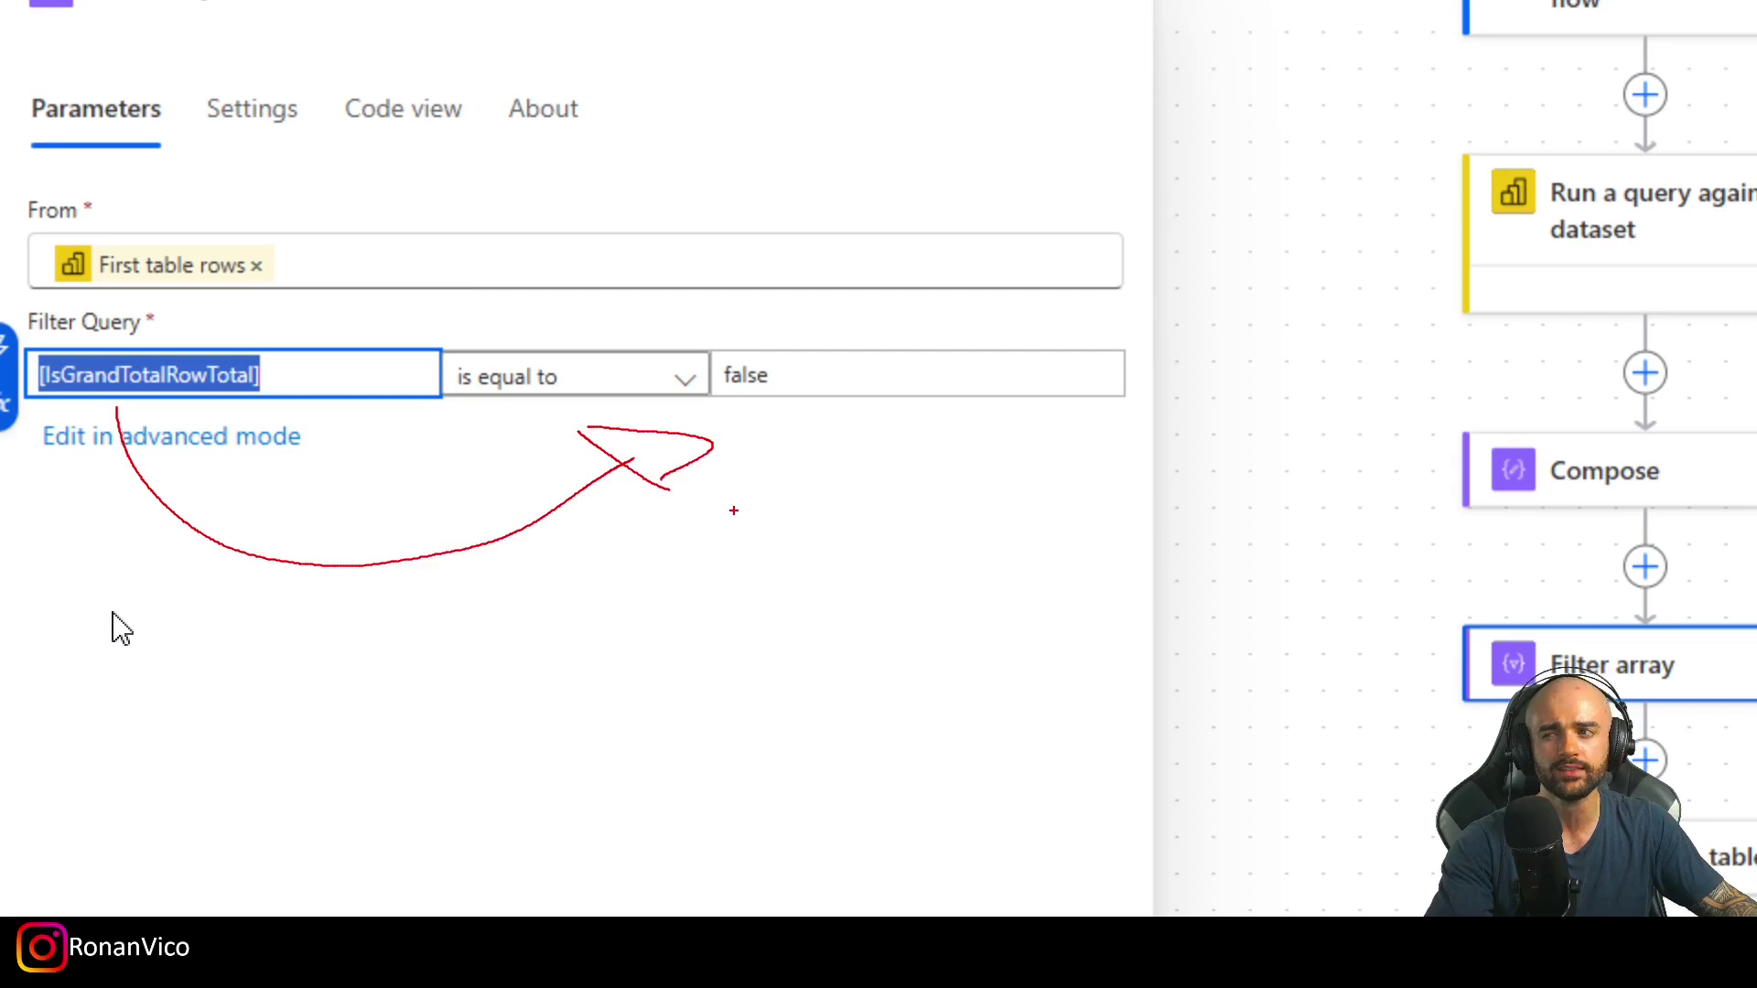
key("BackSpace")
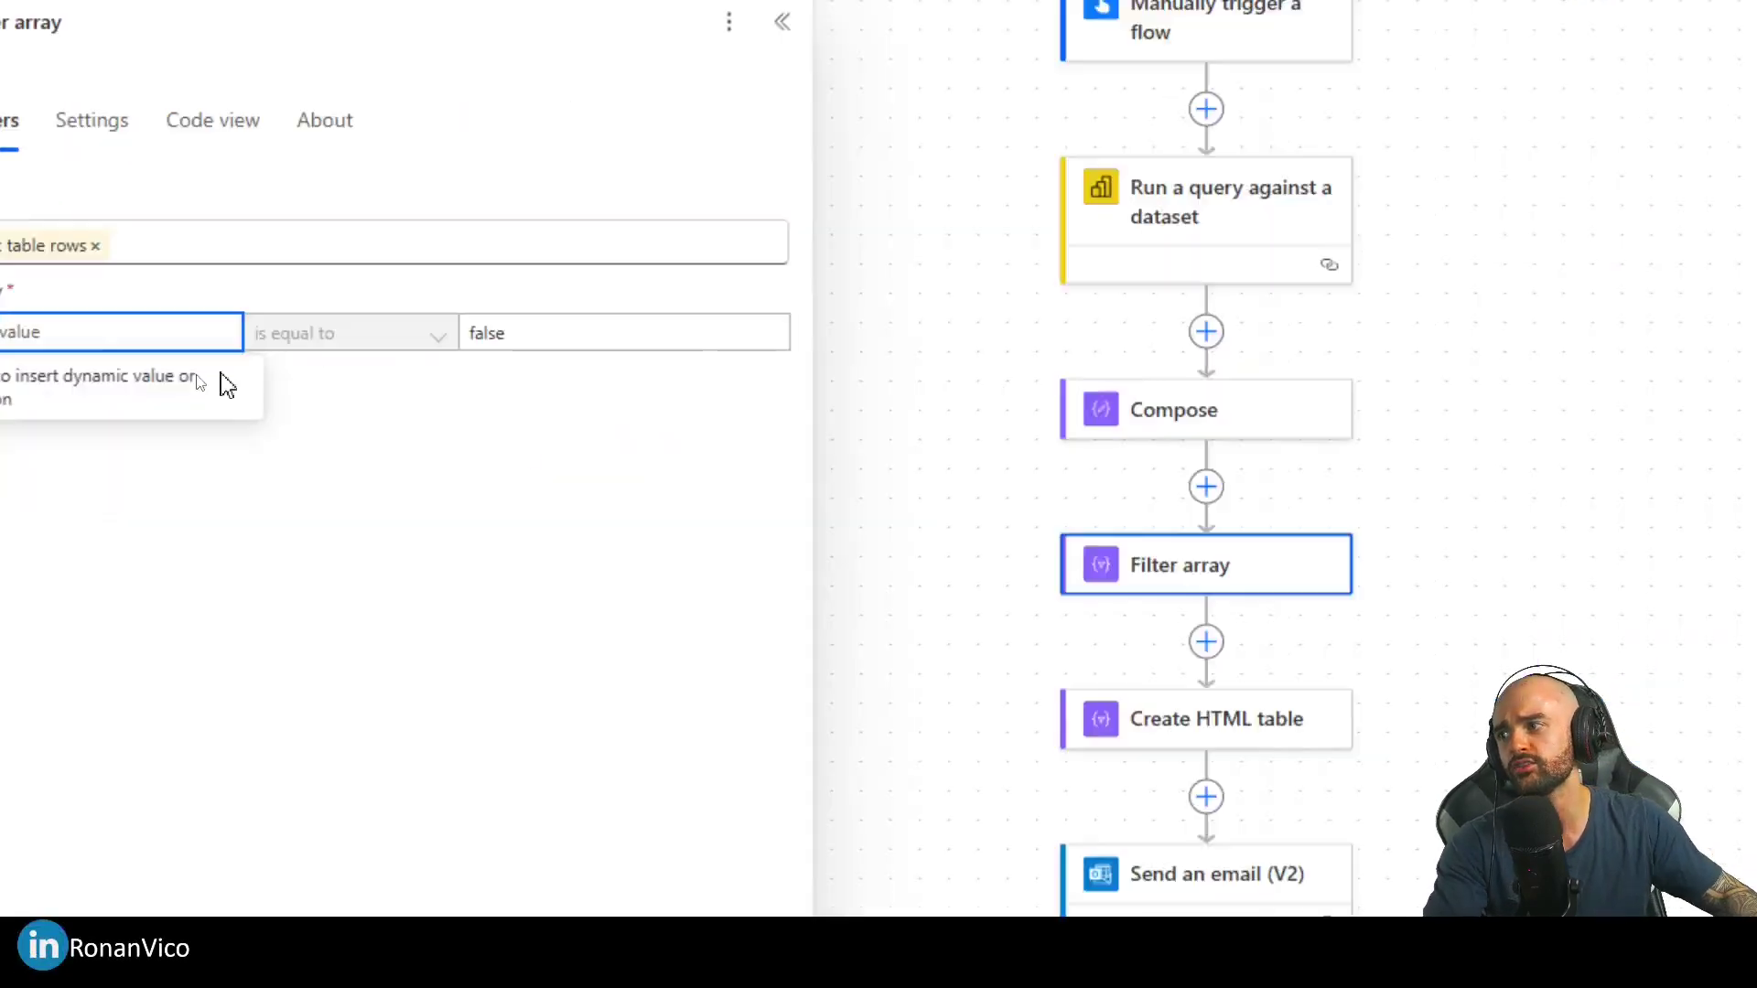
key("slash")
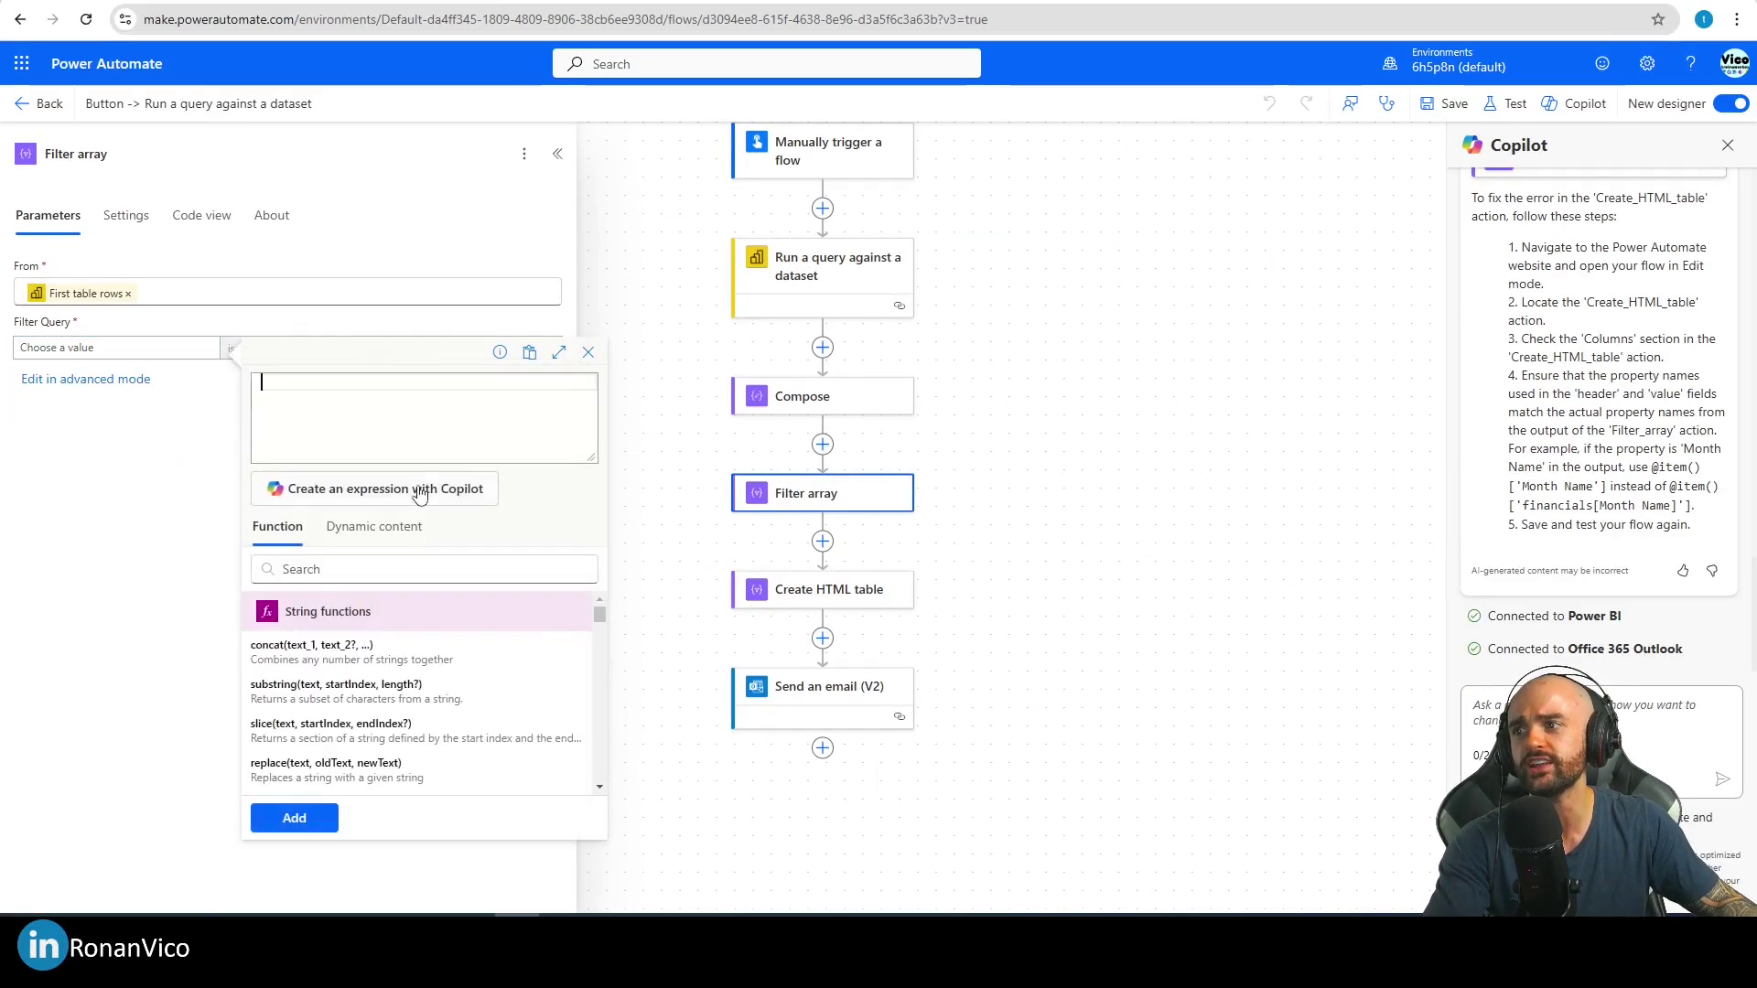
type("item()['[IsGrandTotalRowTotal")
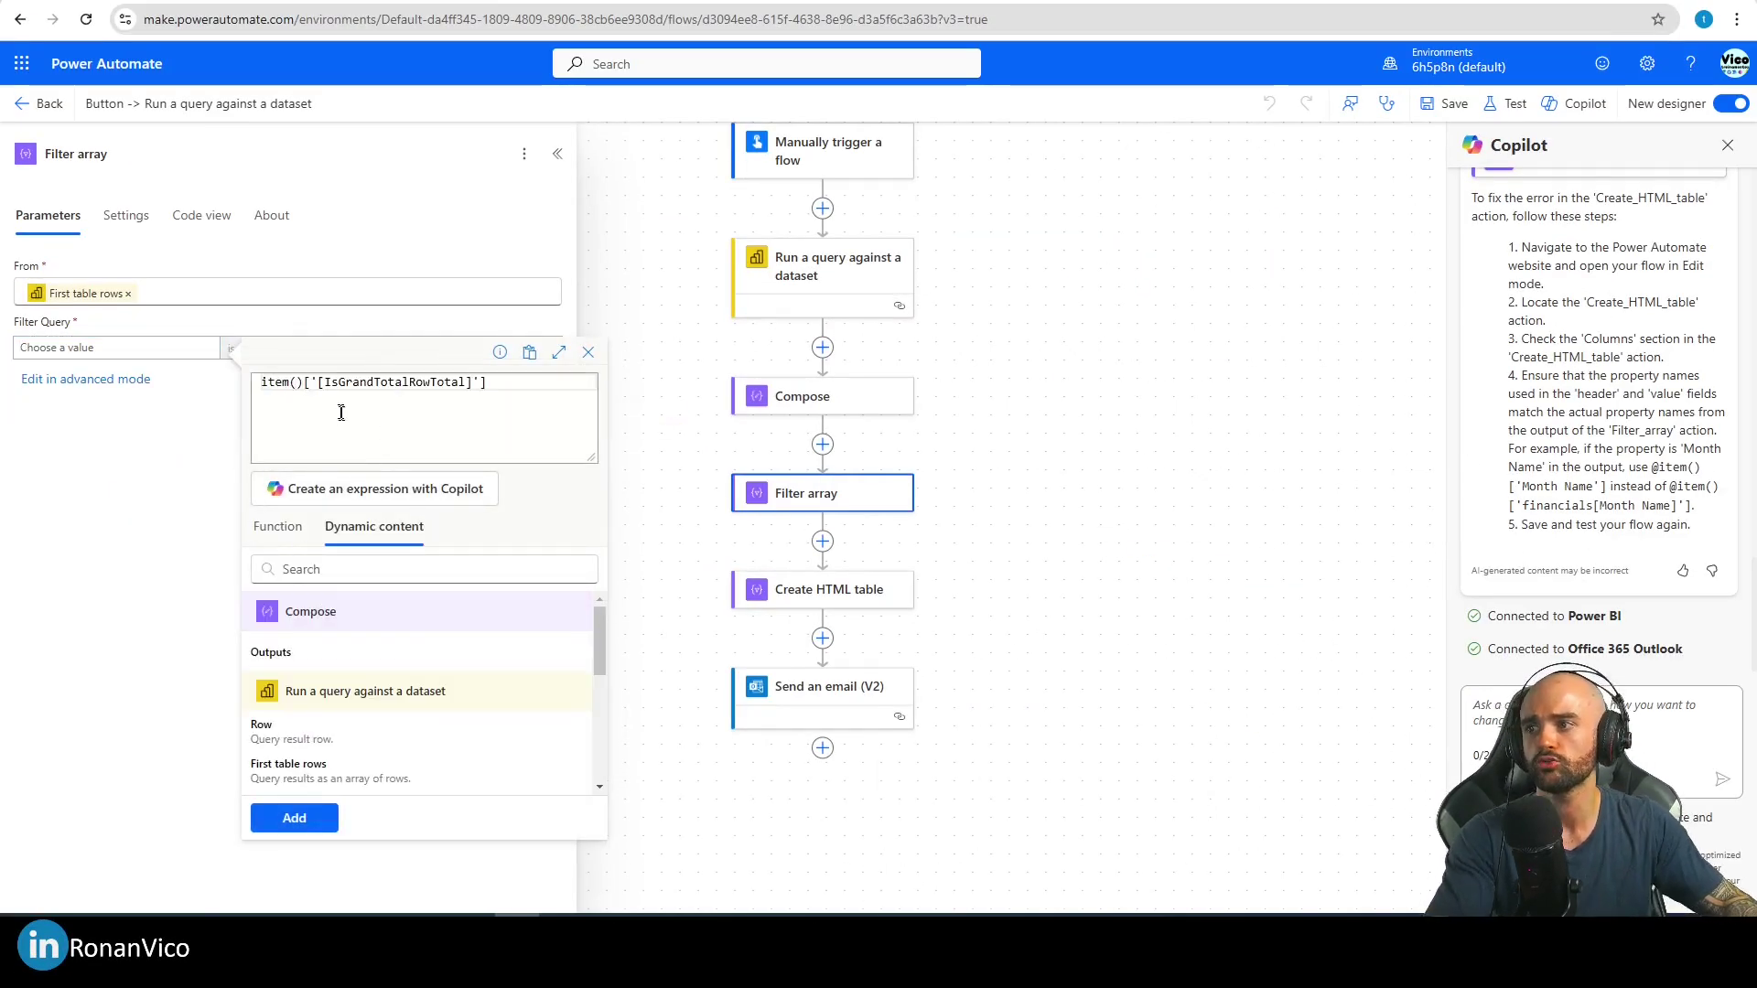
left_click(294, 818)
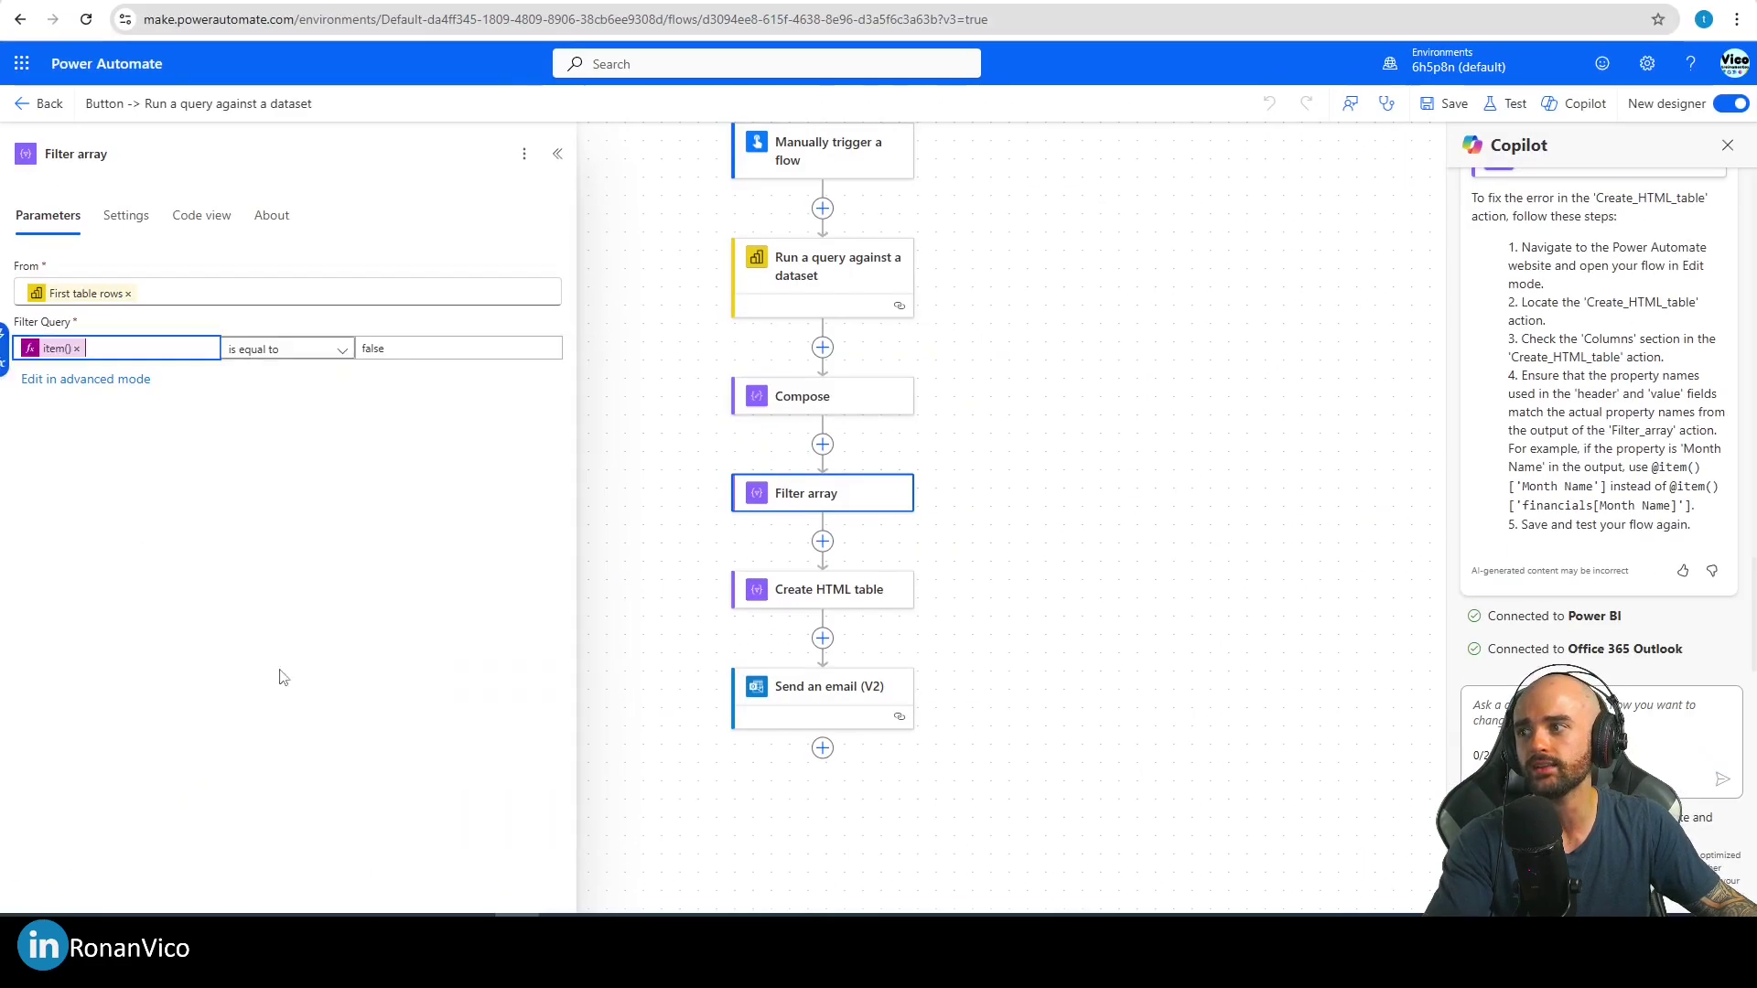
Step: Replace the Filter array's plain-text comparison value with the expression false
double_click(373, 349)
key("BackSpace")
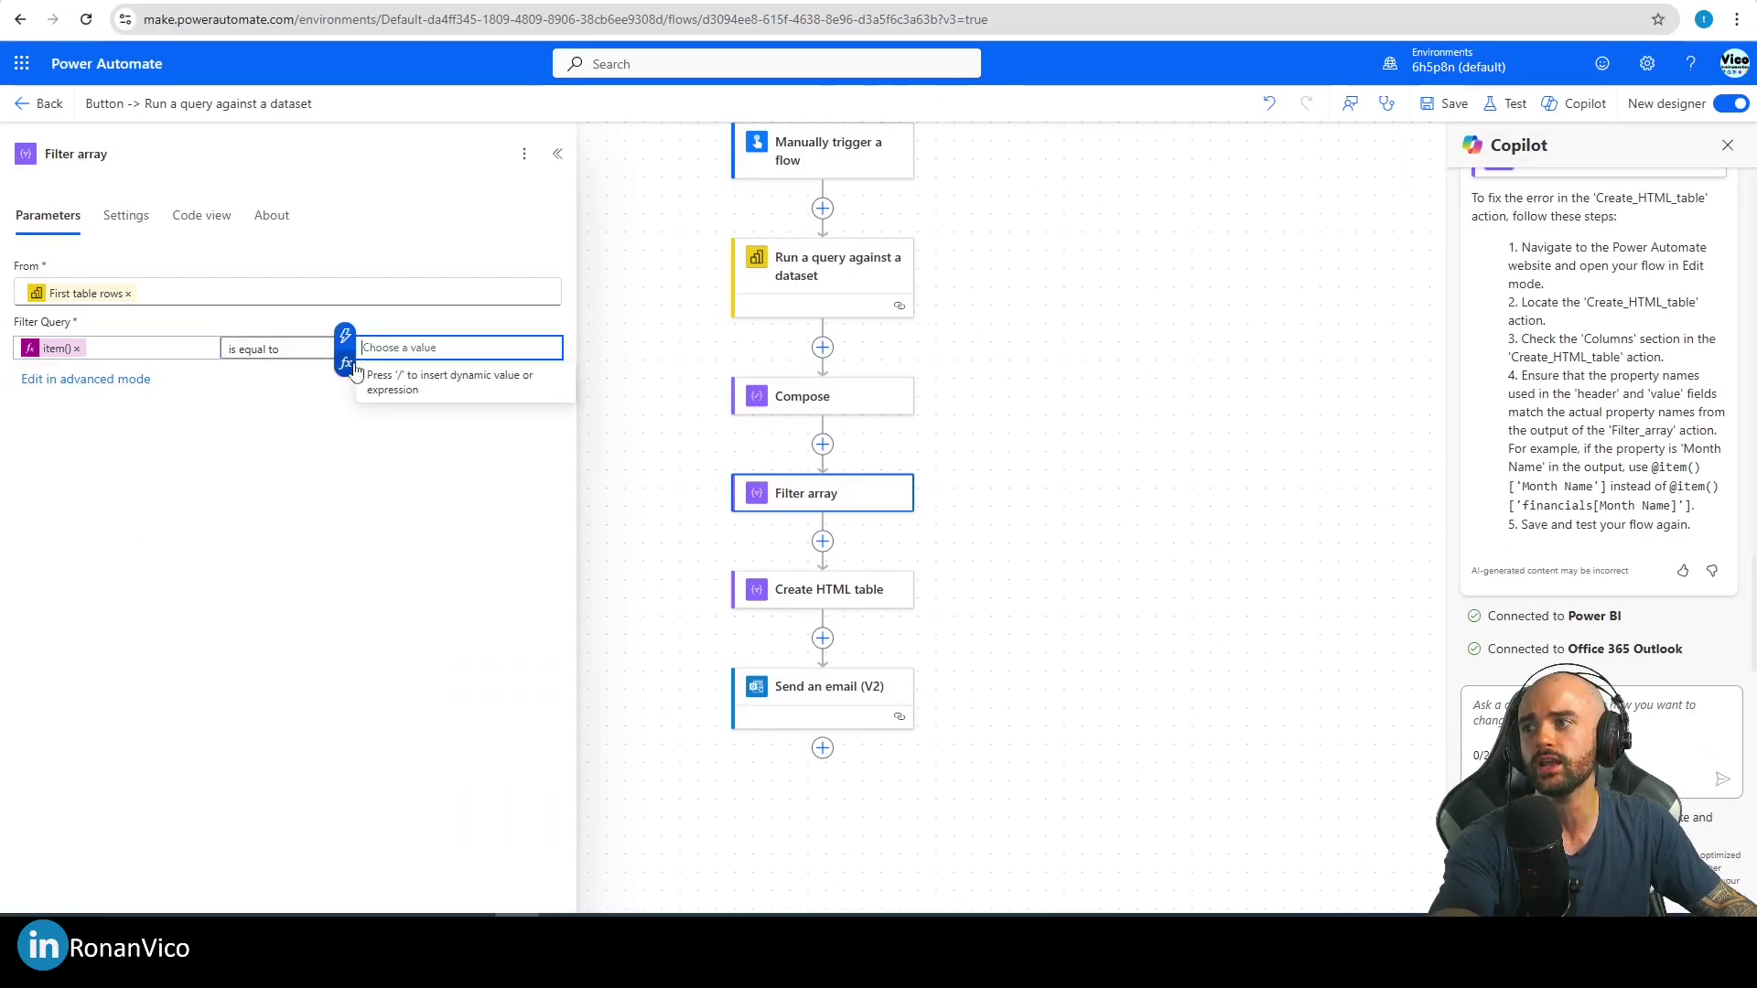
key("slash")
type("false")
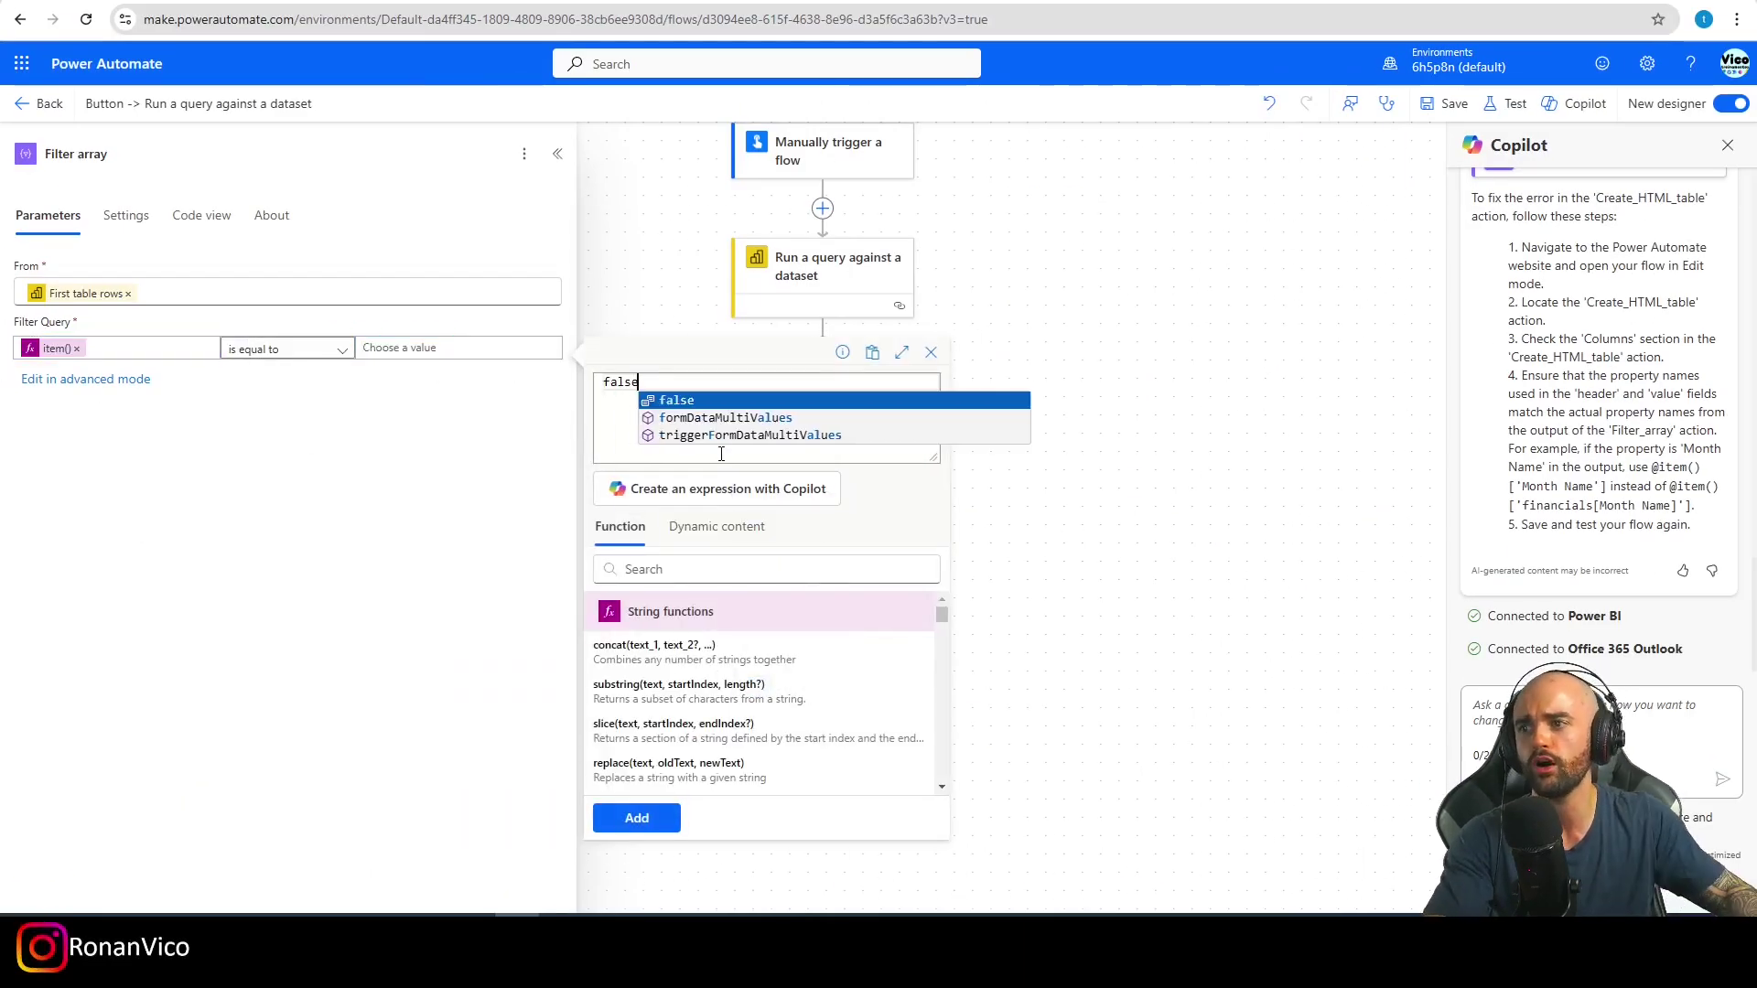
left_click(703, 401)
left_click(637, 817)
Step: Swap the HTML table's first custom column so the header is Month Name and the value is its item() expression
left_click(851, 401)
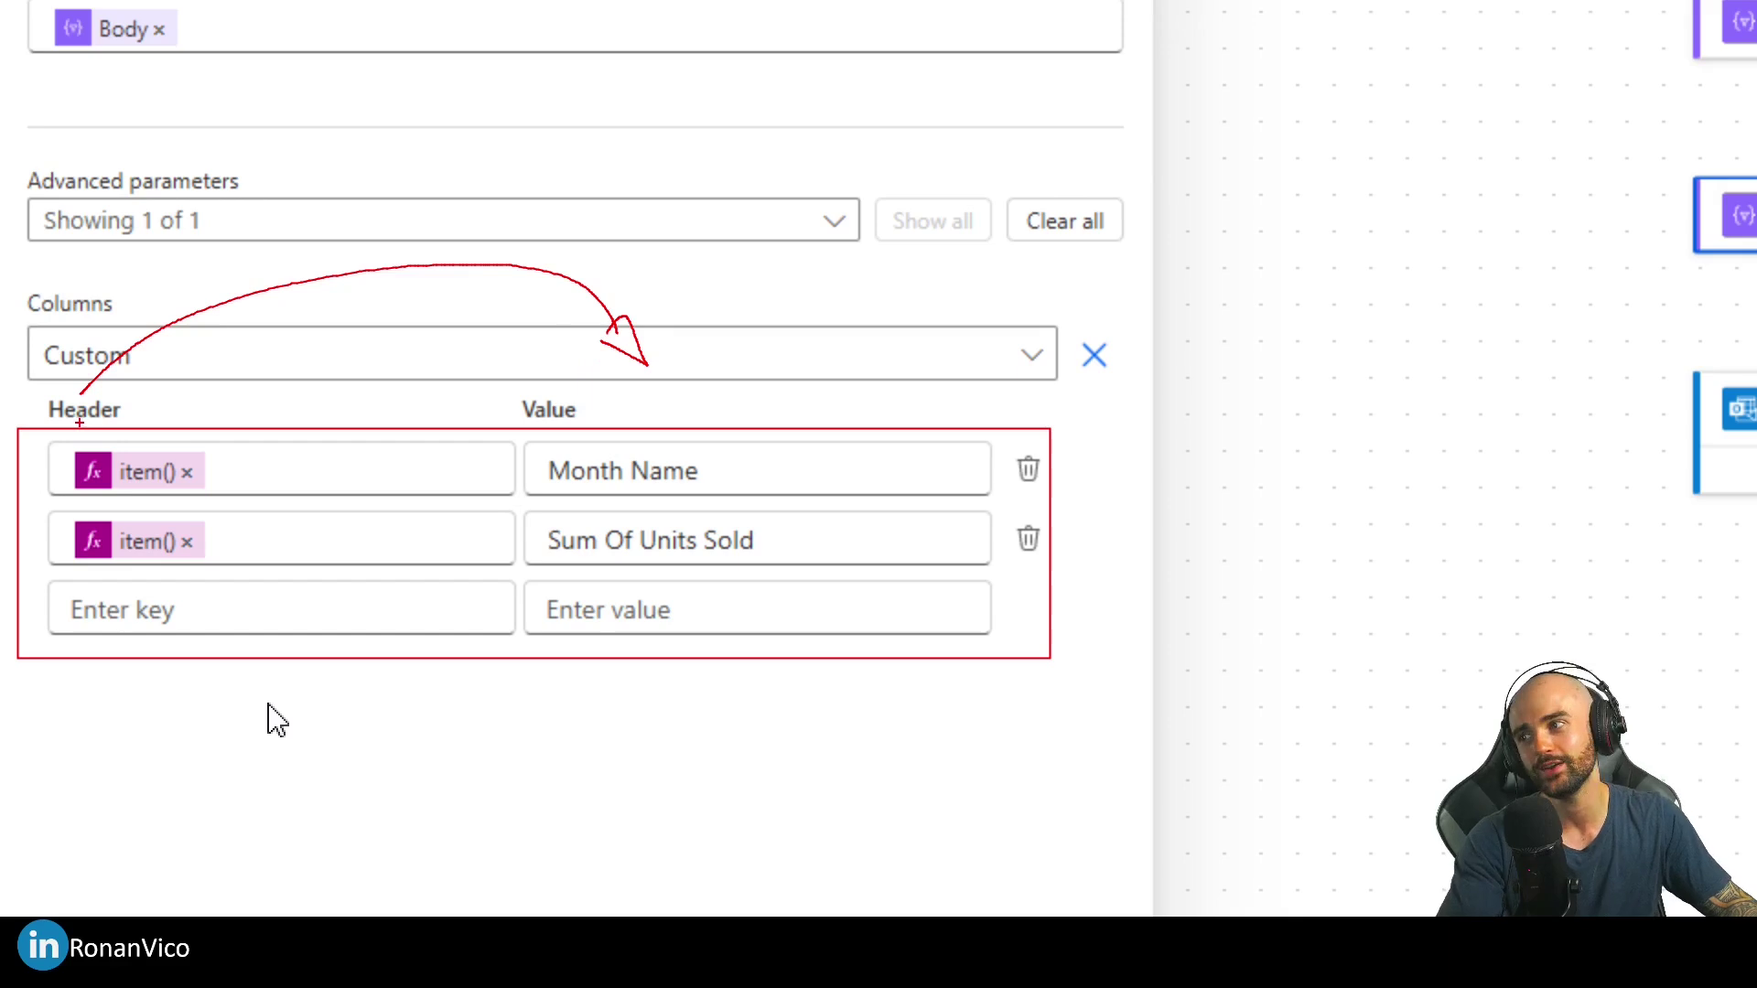
left_click_drag(860, 470, 431, 465)
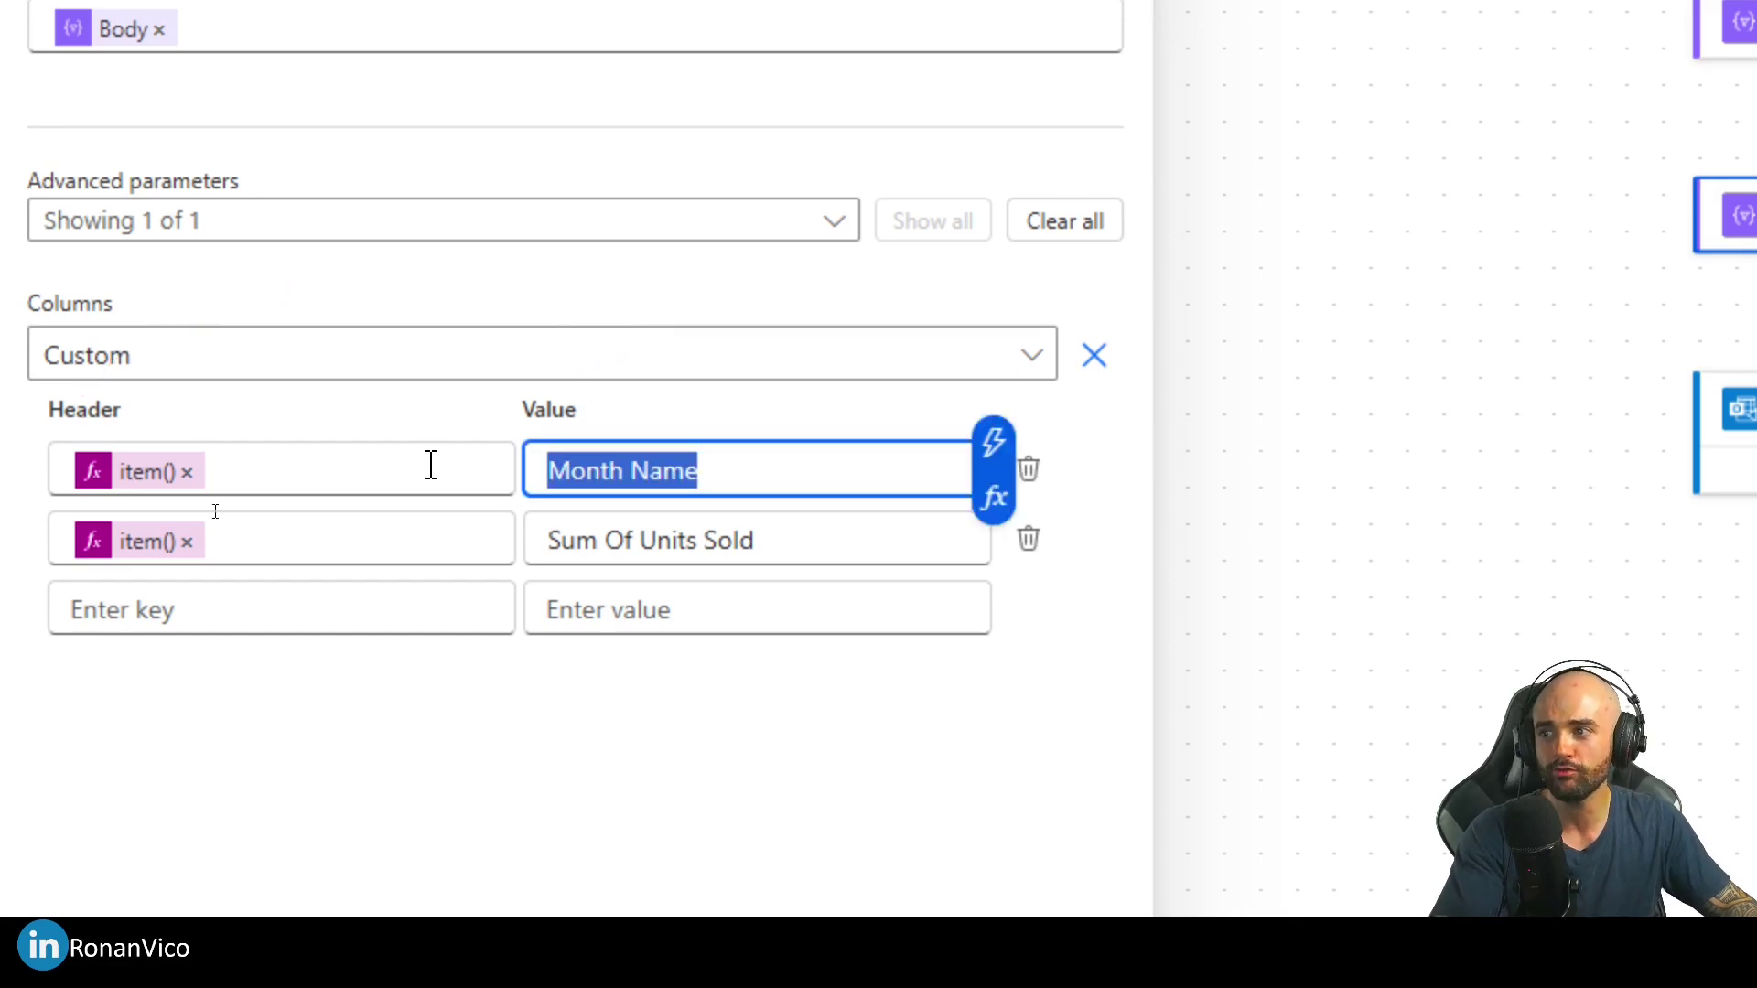
key("ctrl+c")
left_click(360, 493)
key("ctrl+v")
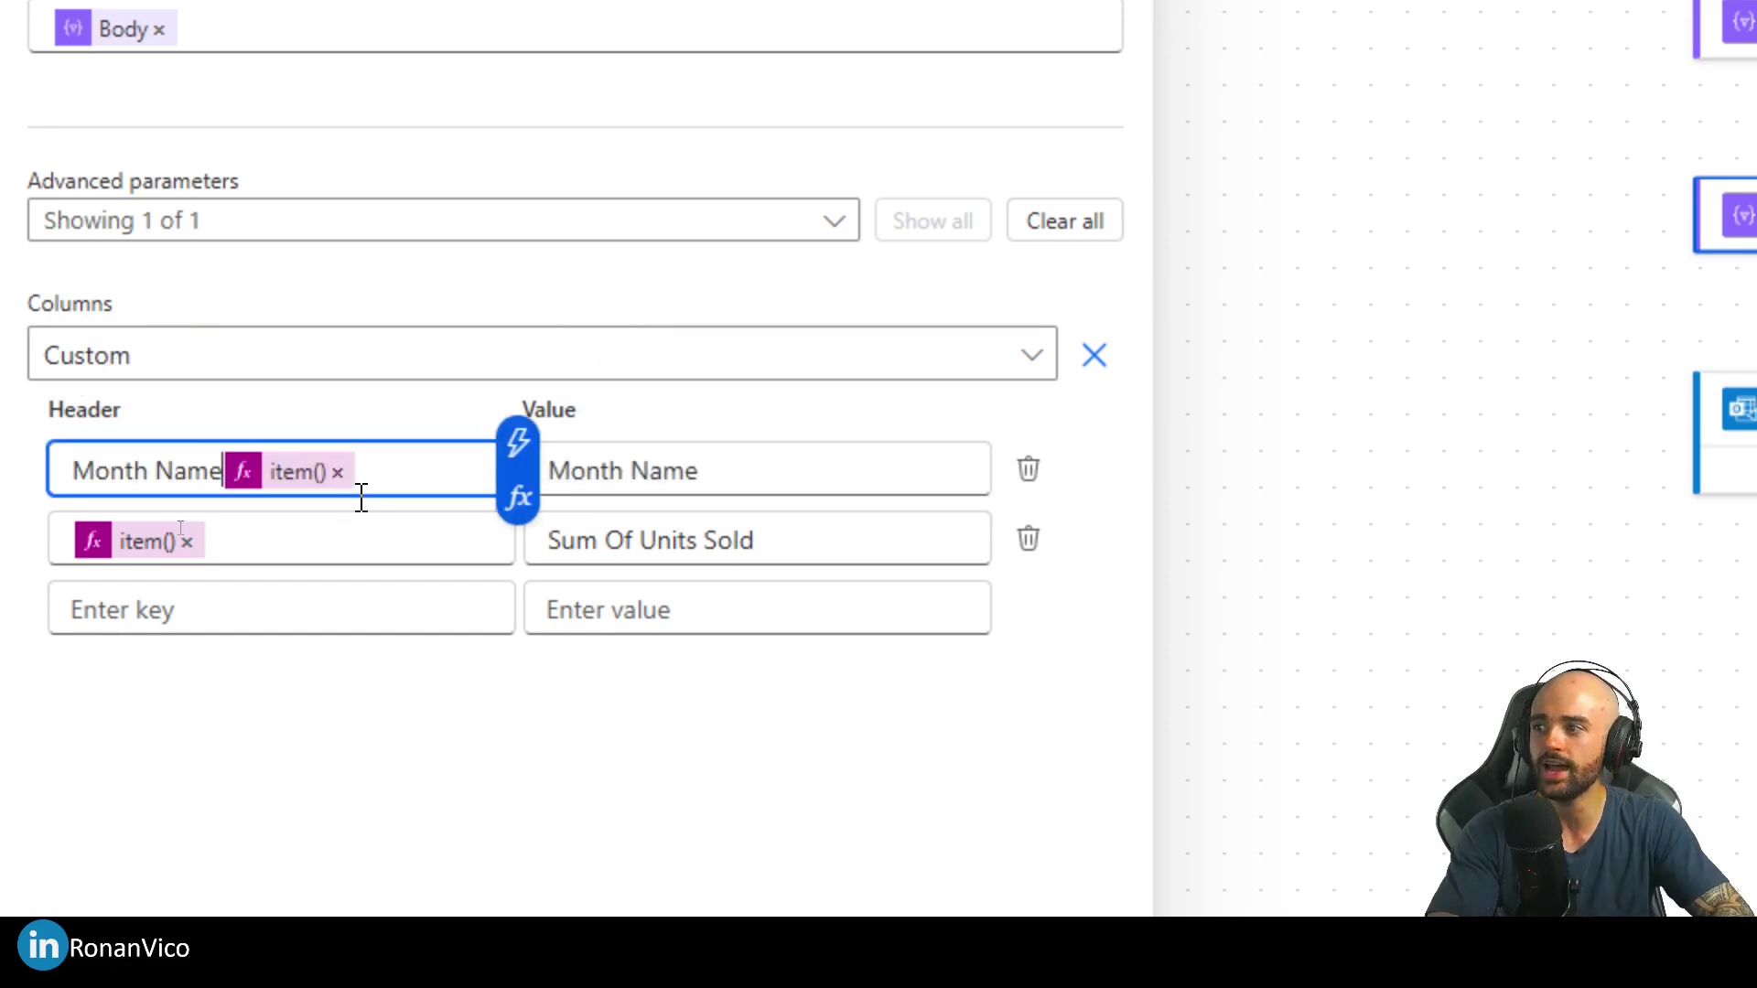
key("ctrl+x")
left_click_drag(741, 486, 510, 468)
key("ctrl+v")
Step: Swap the second custom column so the header is Sum Of Units Sold and the value is its item() expression
left_click_drag(409, 523, 5, 540)
key("ctrl+x")
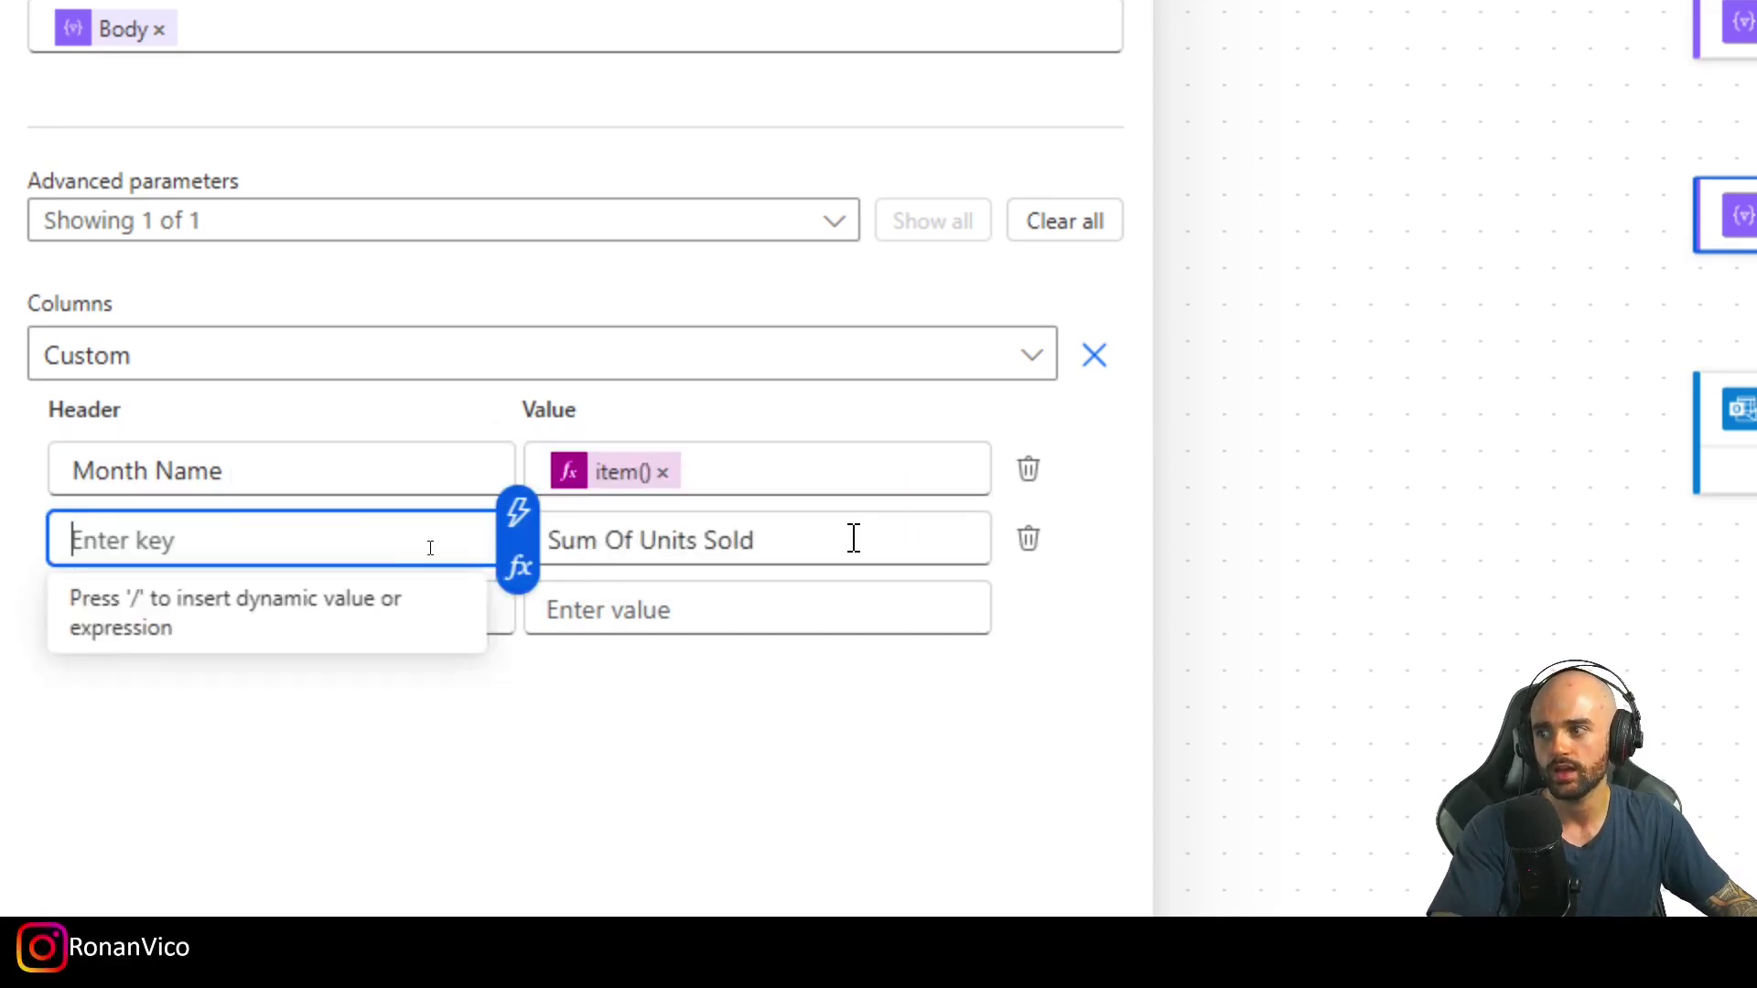
left_click(883, 529)
key("ctrl+v")
mouse_move(762, 539)
left_mouse_down()
mouse_move(558, 539)
mouse_move(764, 540)
left_mouse_up()
key("ctrl+x")
left_click(283, 540)
key("ctrl+v")
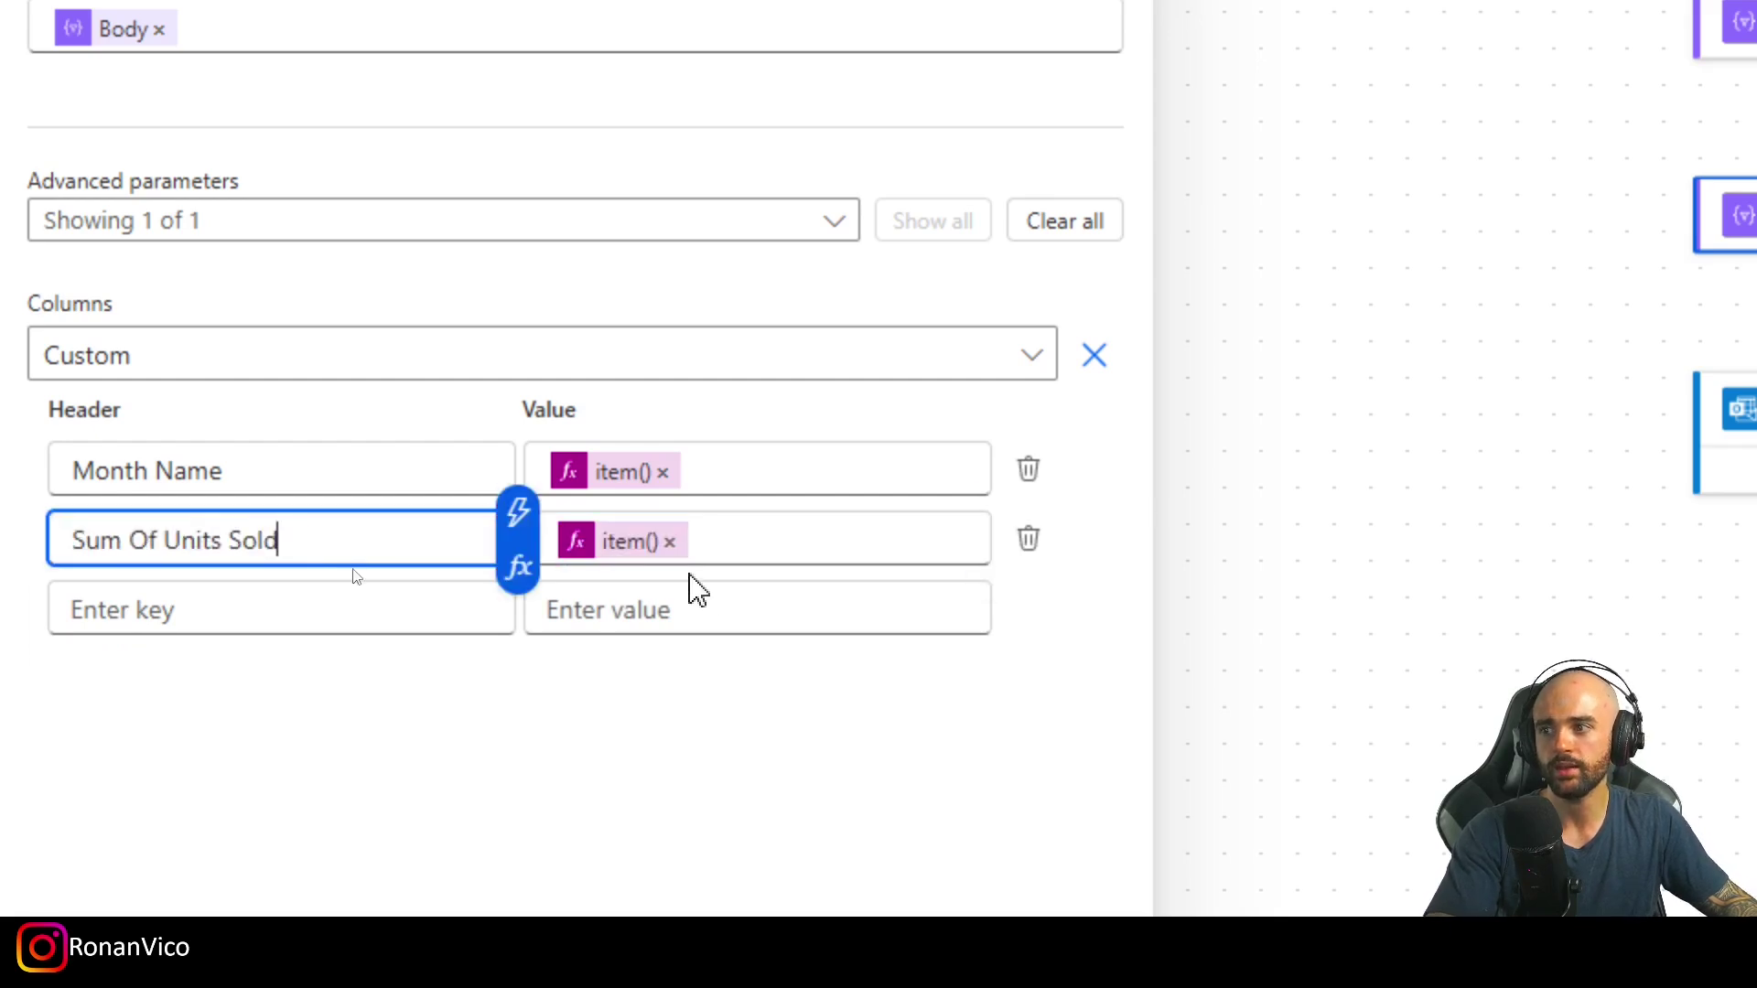
left_click(555, 542)
left_click(667, 836)
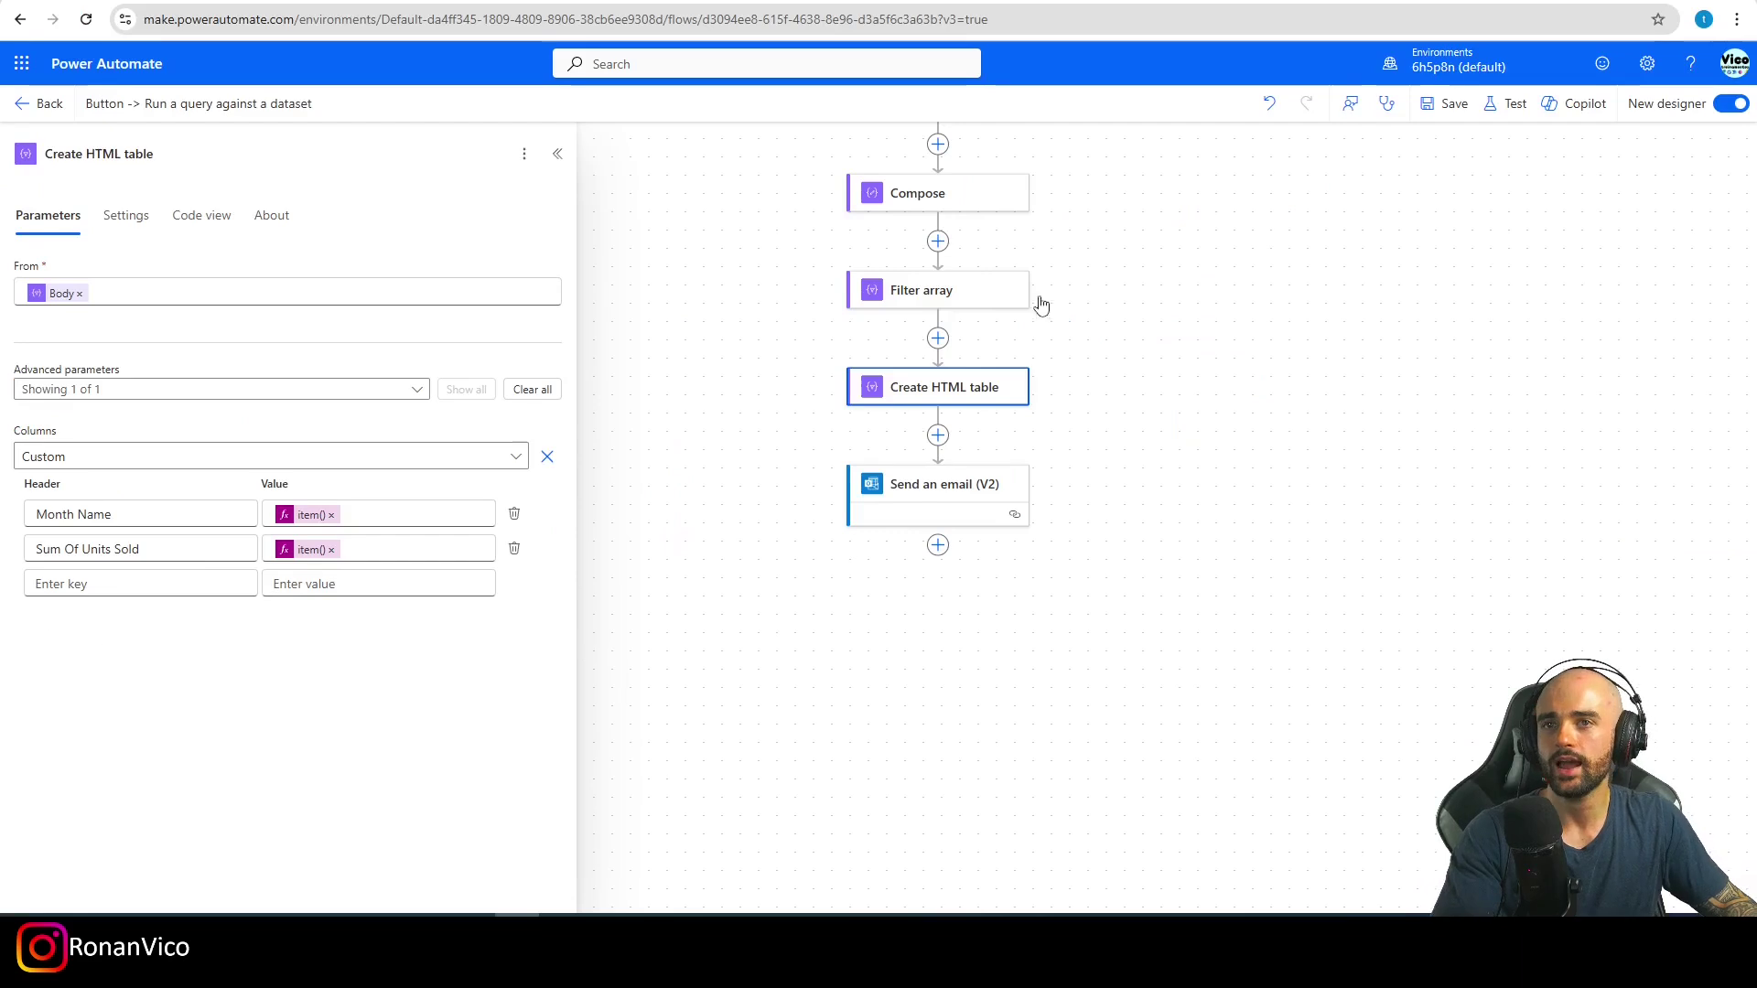
Step: Save the flow and open the Filter array action to check its condition
left_click(1451, 106)
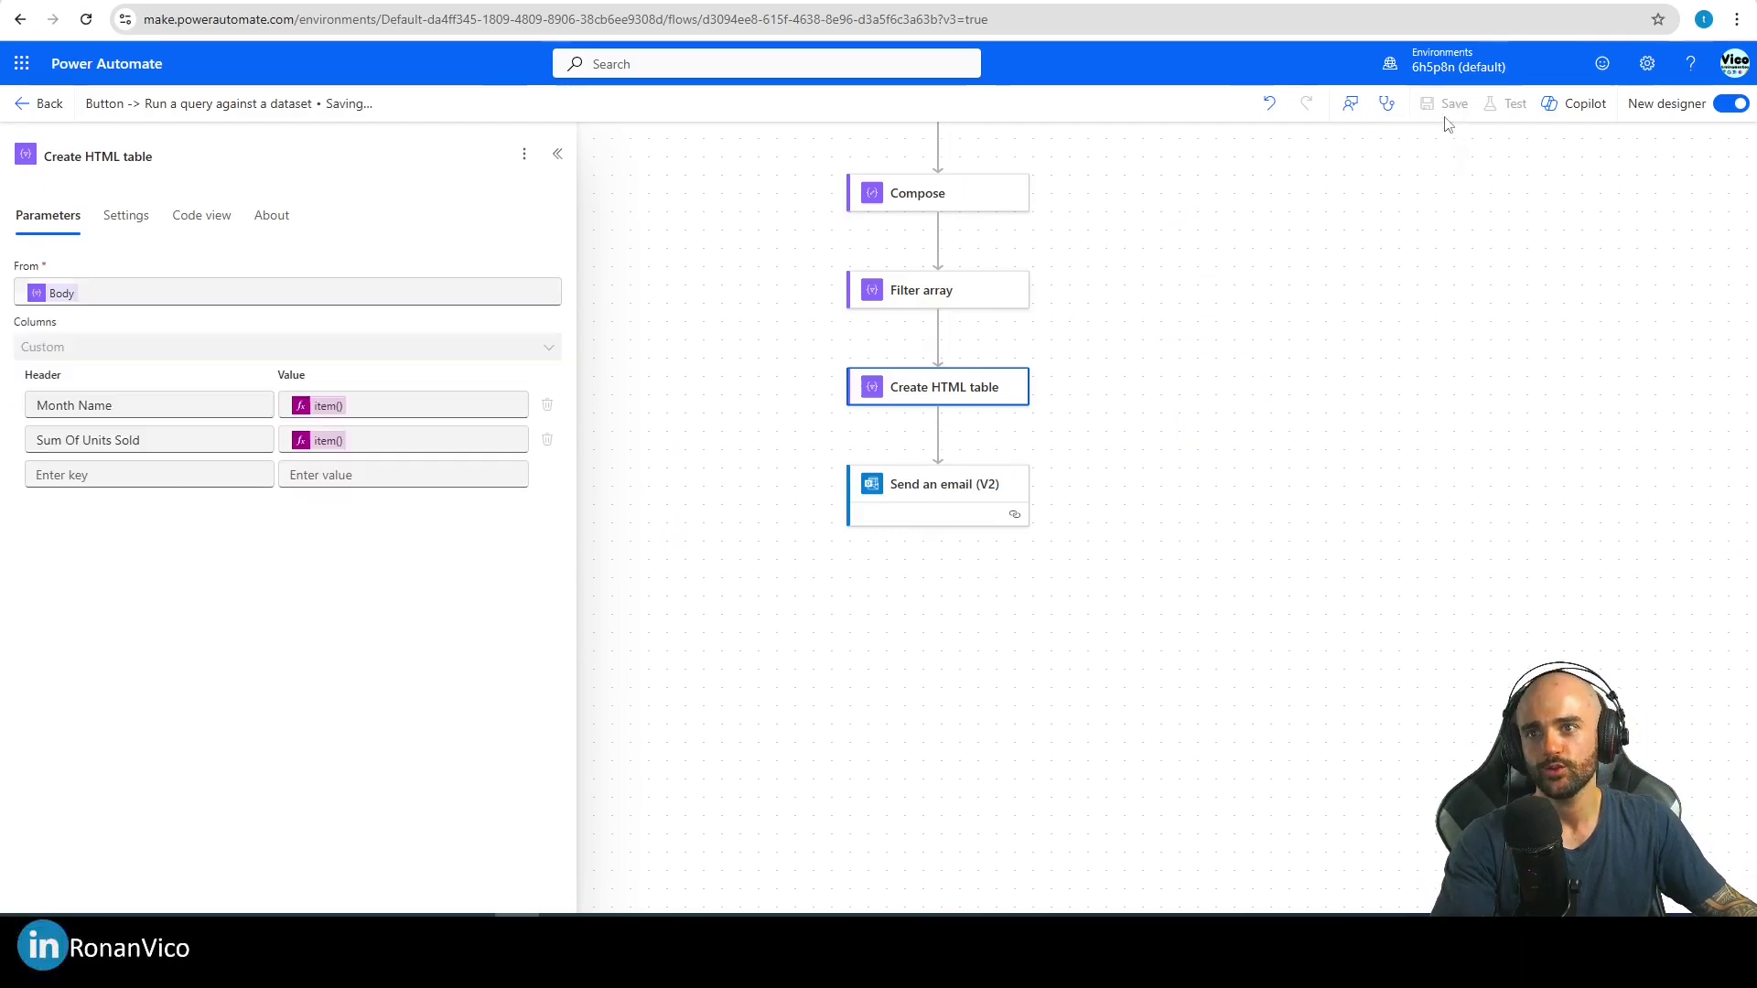
scroll(1188, 415, "up", 2)
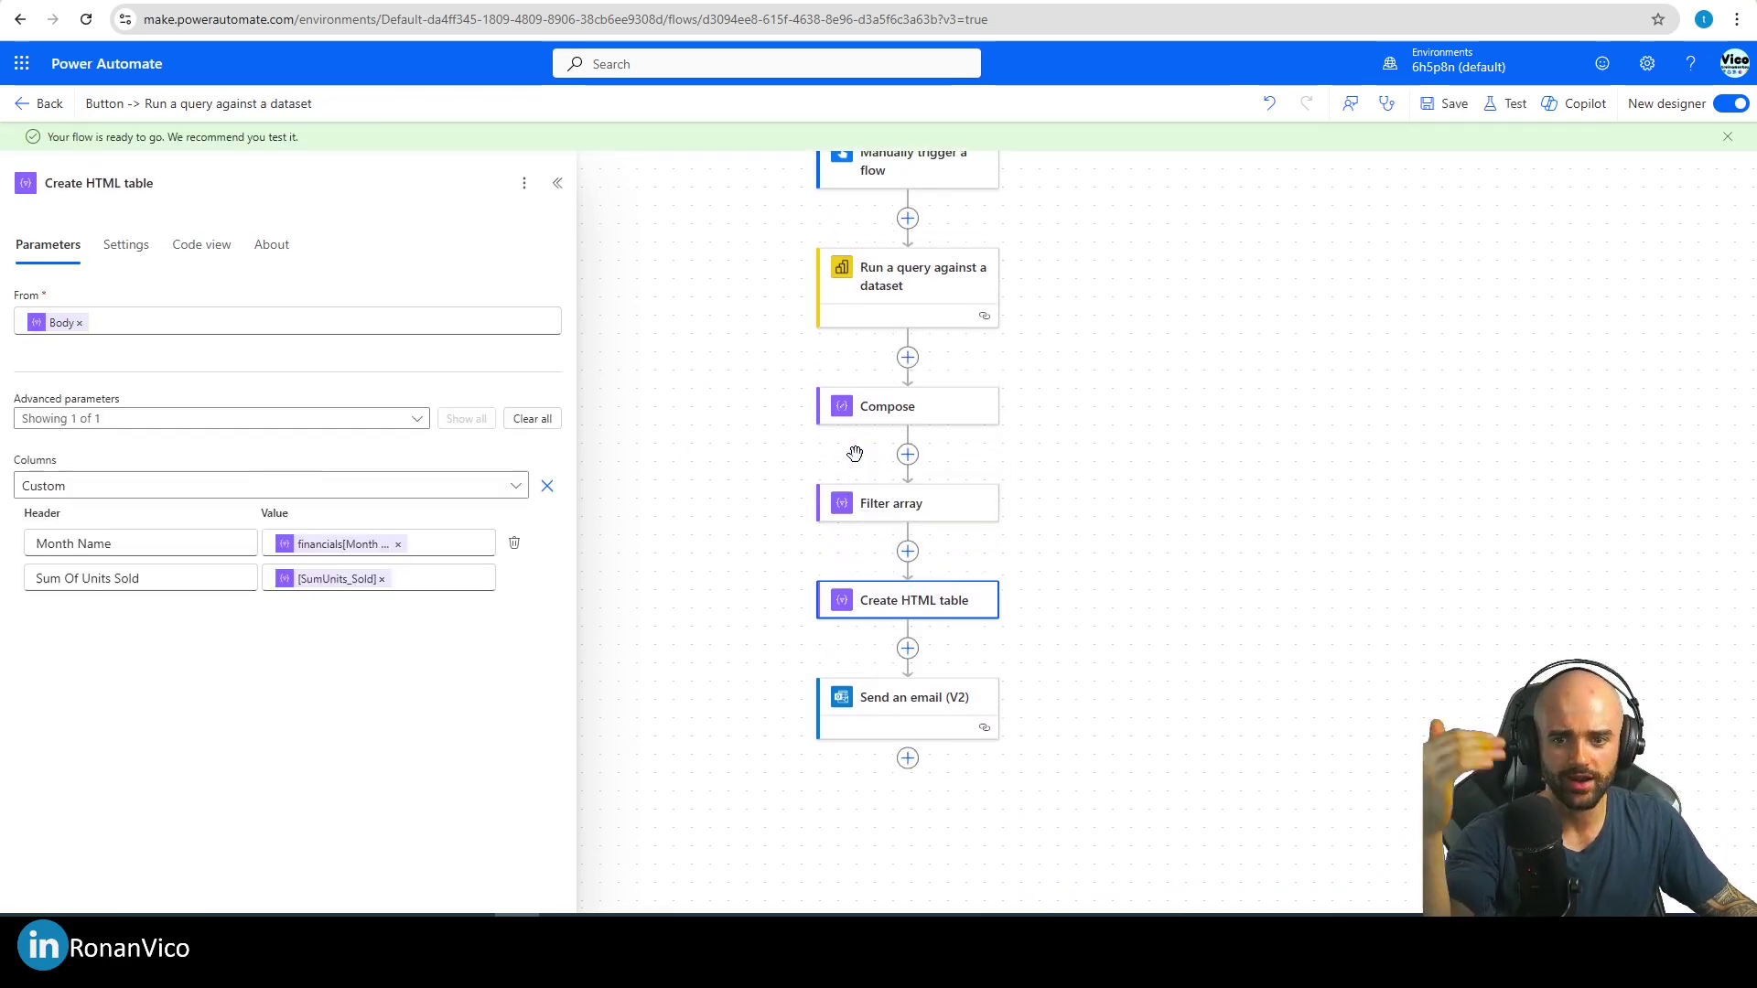
left_click(900, 504)
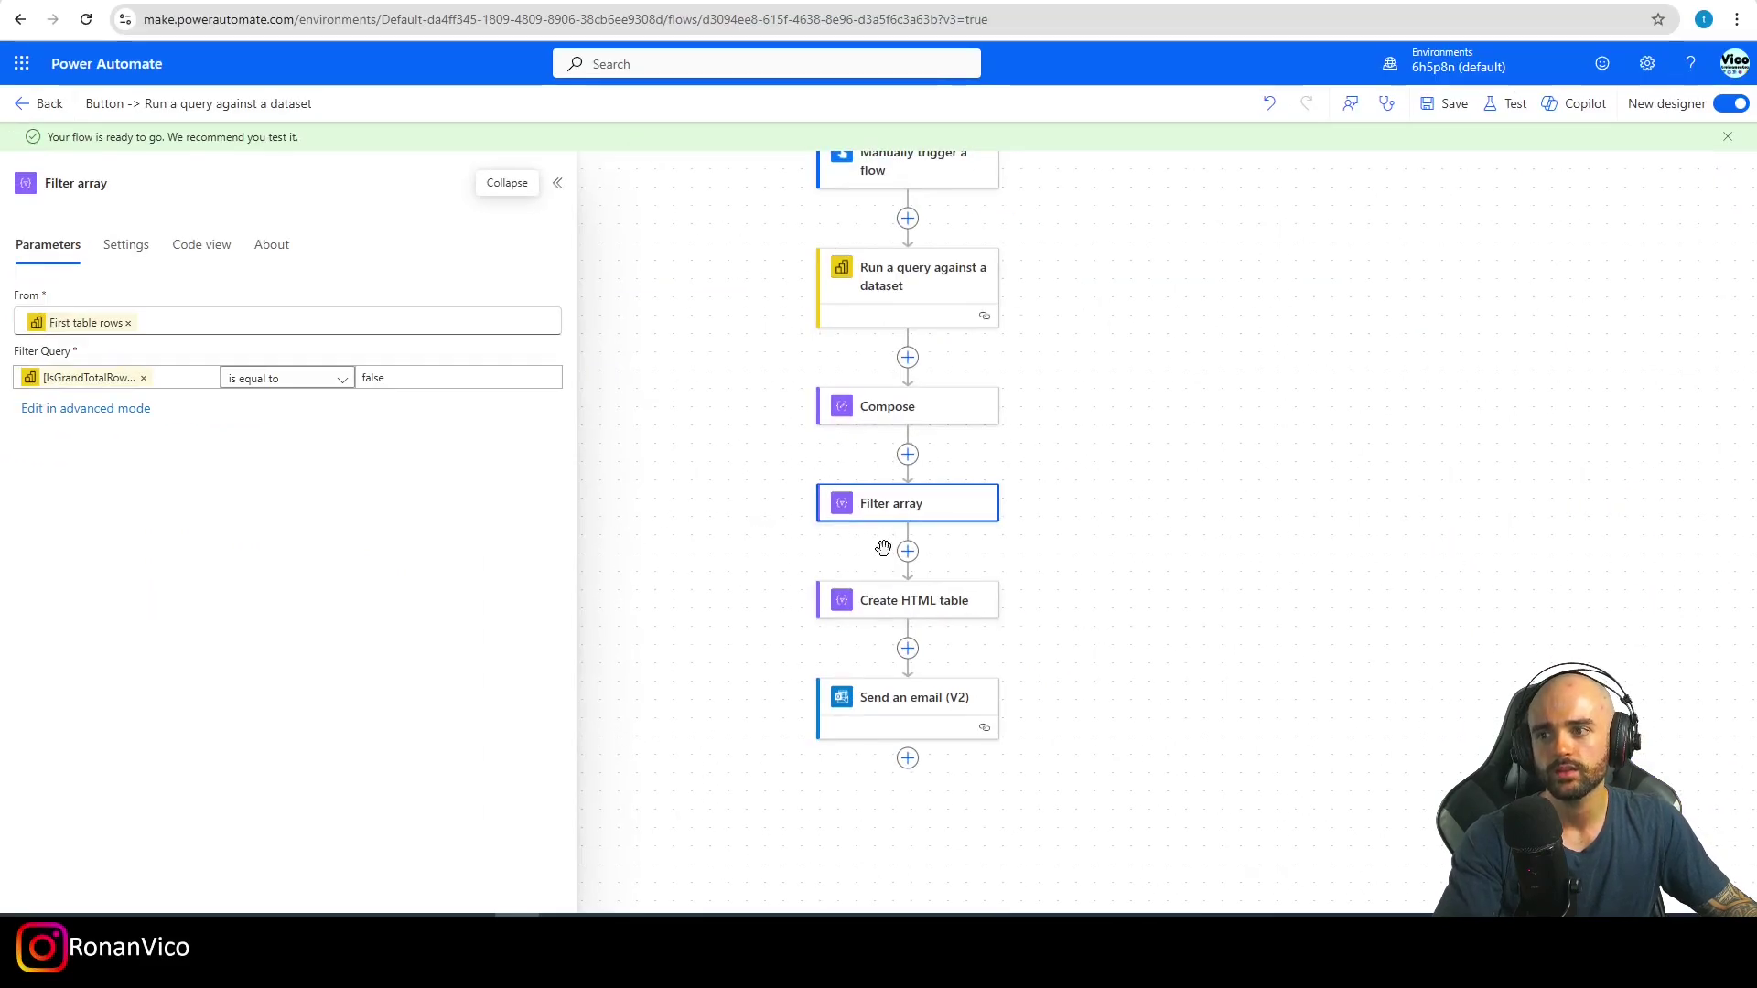
Step: Check the custom columns of the Create HTML table action and run a manual test of the flow
left_click(869, 604)
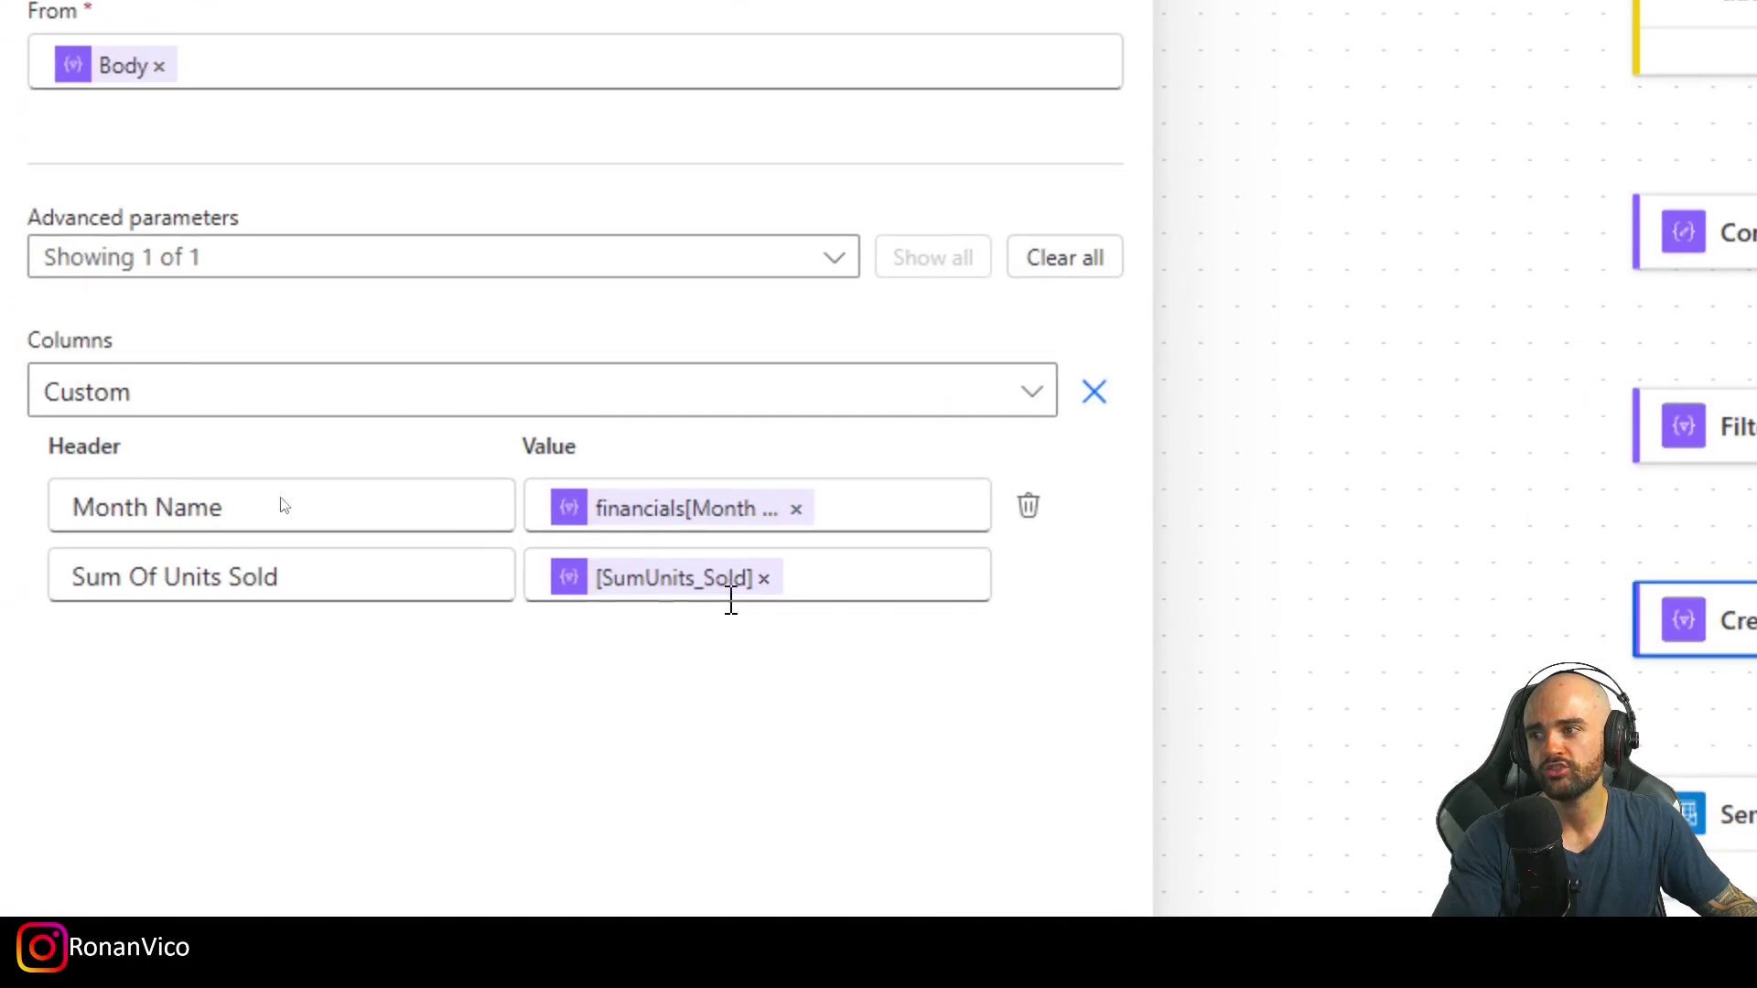
left_click(1499, 103)
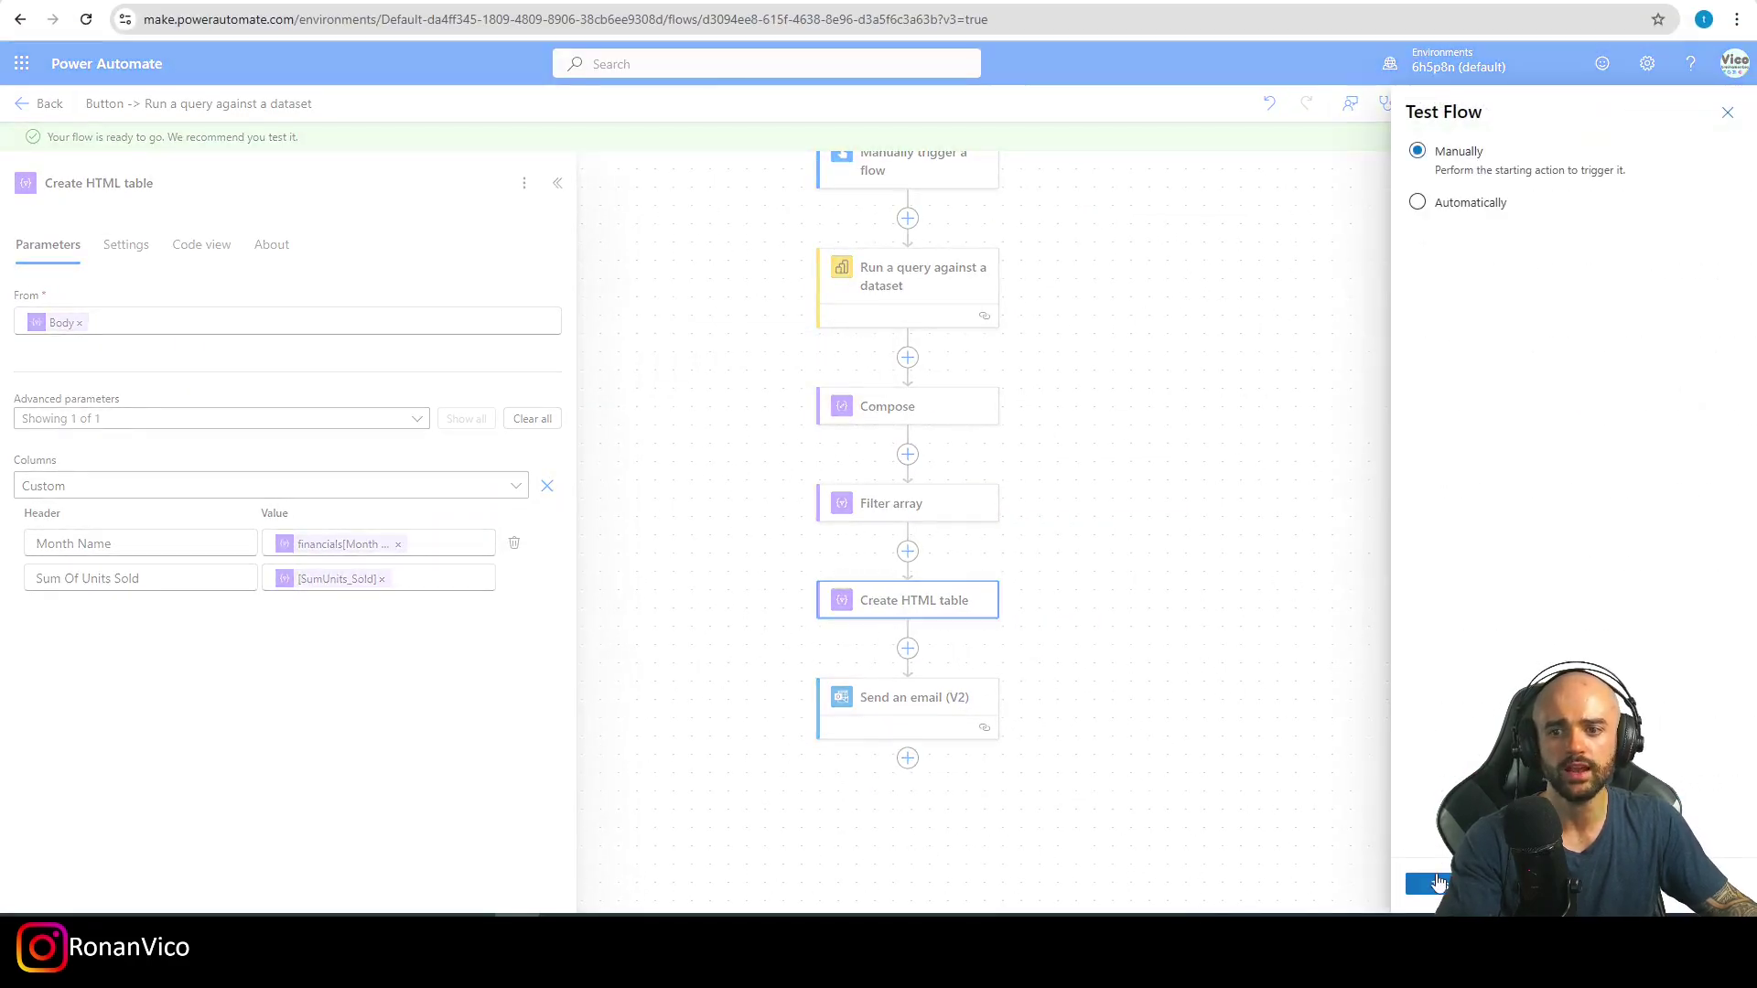
left_click(1439, 883)
left_click(1437, 876)
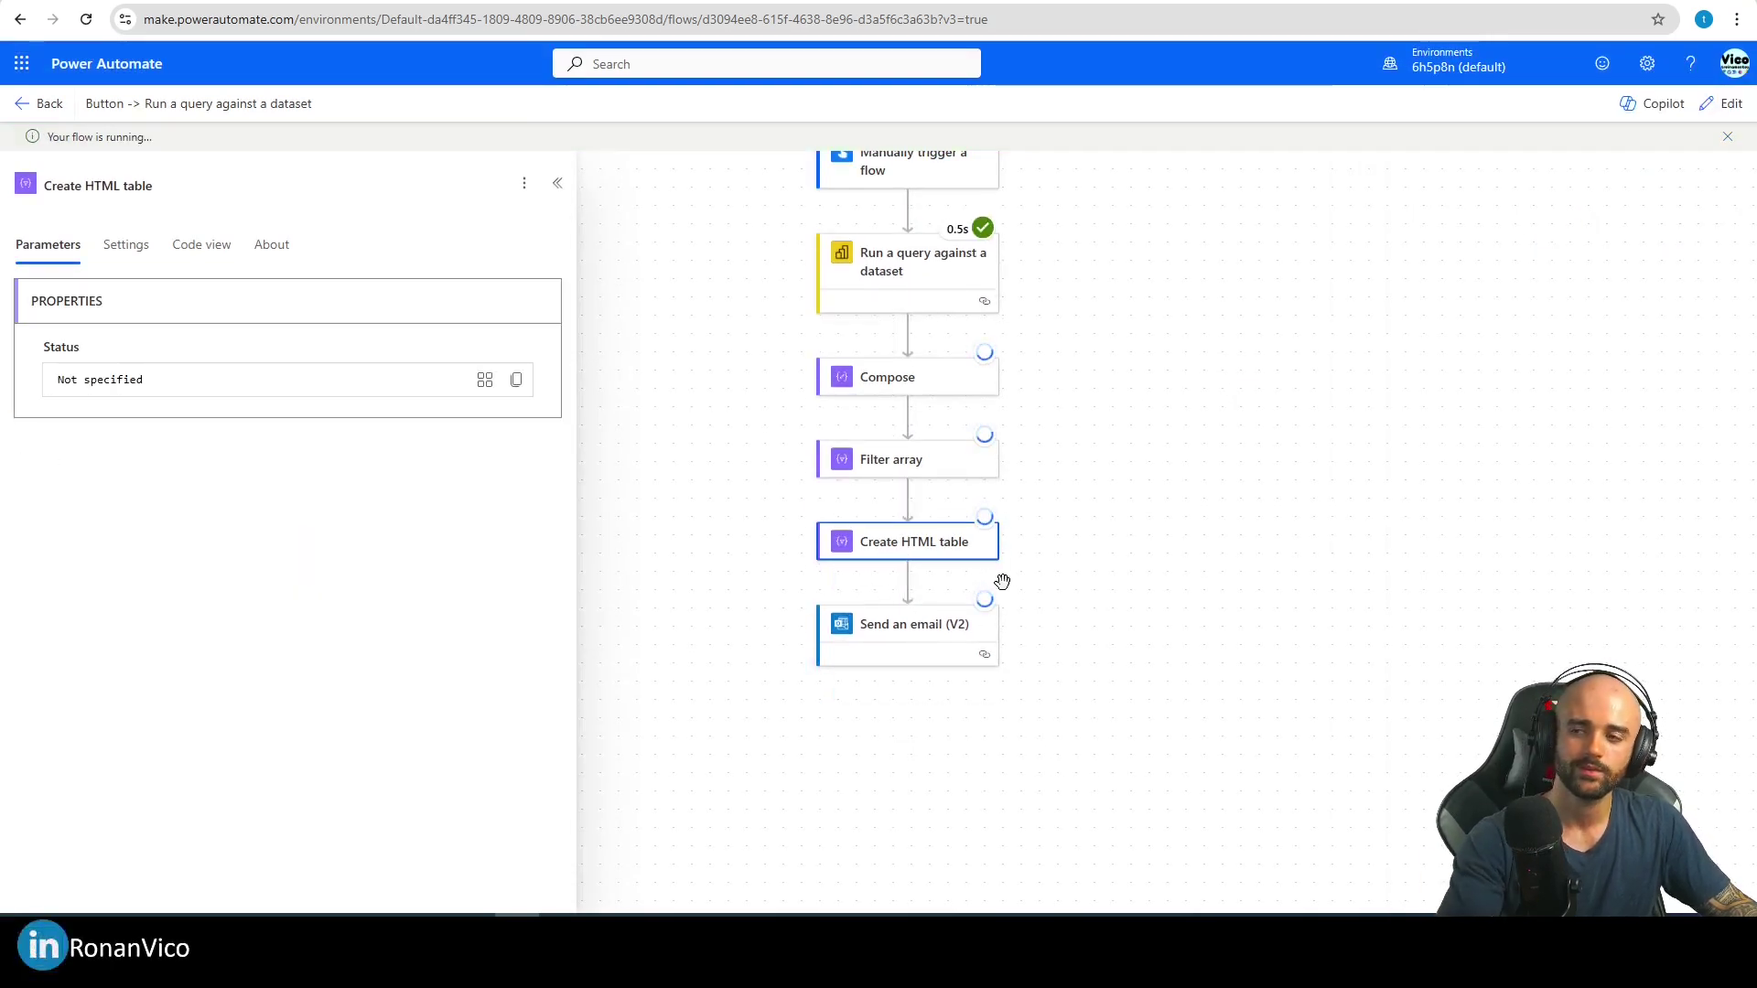
left_click_drag(1149, 609, 1046, 558)
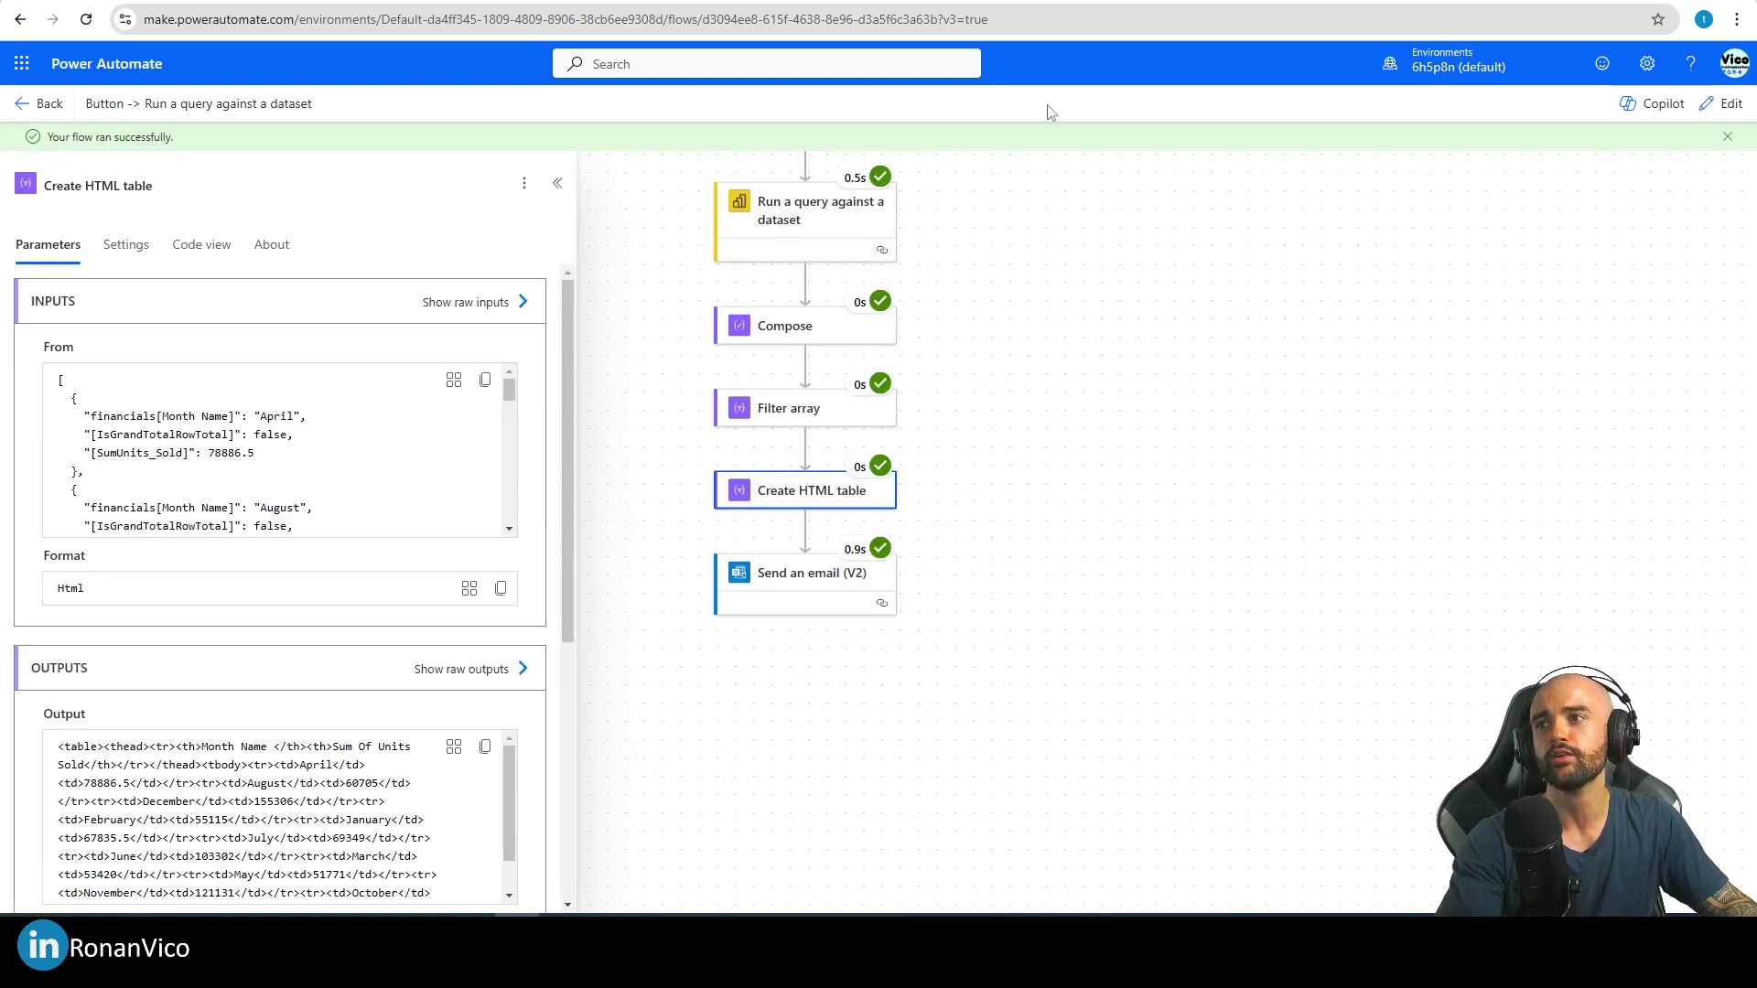
Step: Switch to Outlook and open the new email "My powe bi data about Units sold monthly" to check its table
key("alt+Tab")
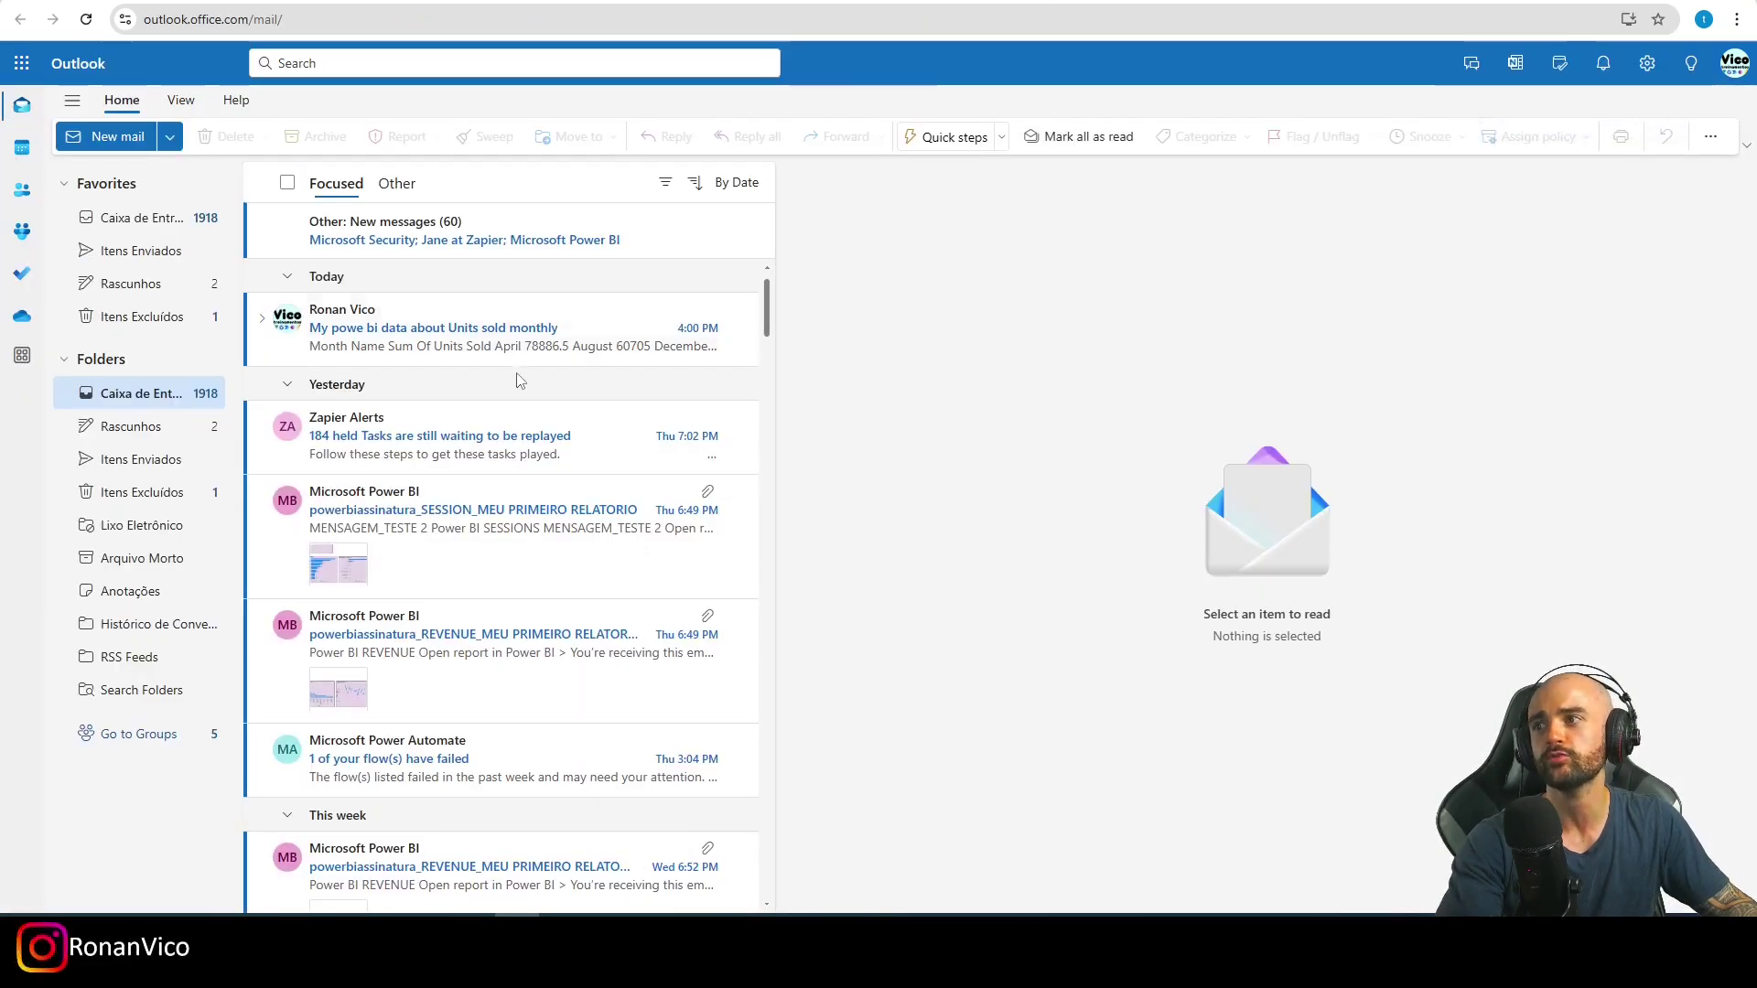
left_click(494, 343)
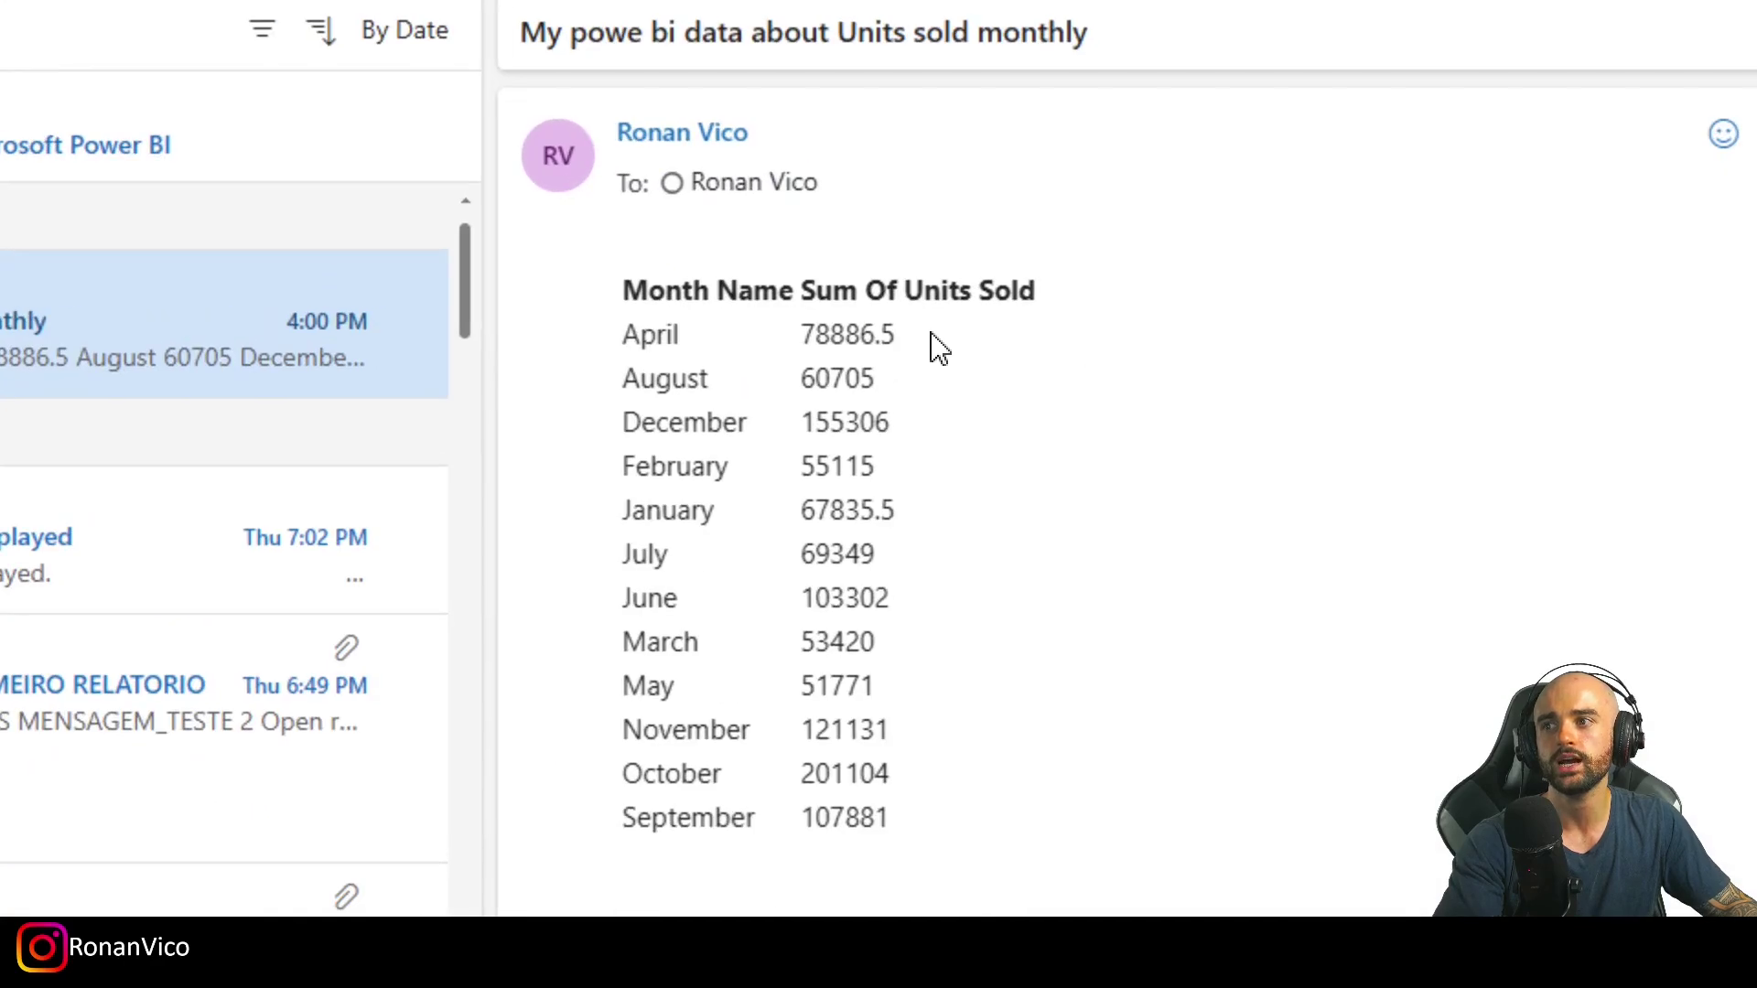